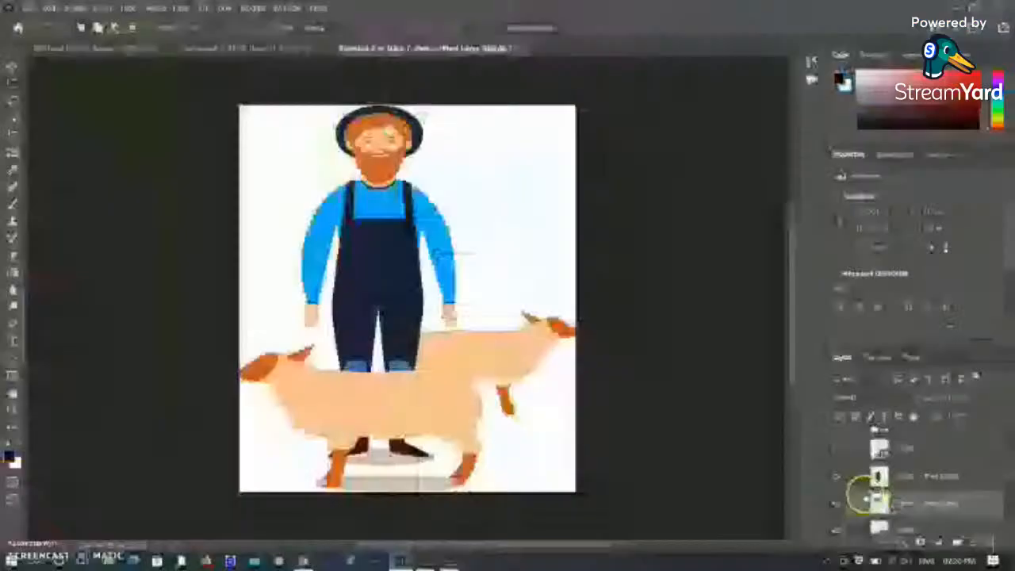
Step: Recolour the farmer's blue shirt layer with the yellow-green #caf423 and clear the selection
left_click(878, 501, "ctrl")
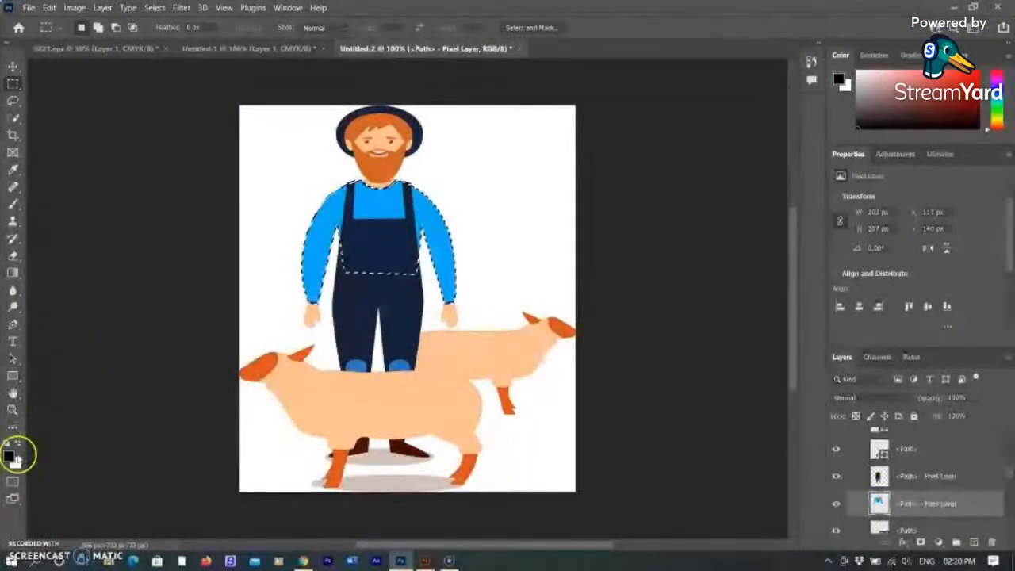
left_click(11, 453)
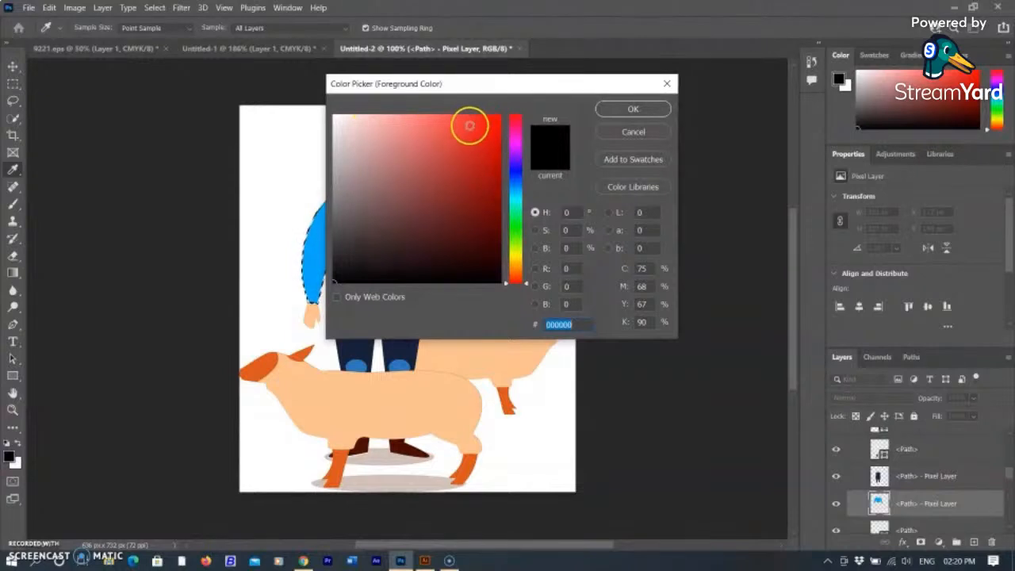
left_click(519, 249)
left_click(478, 121)
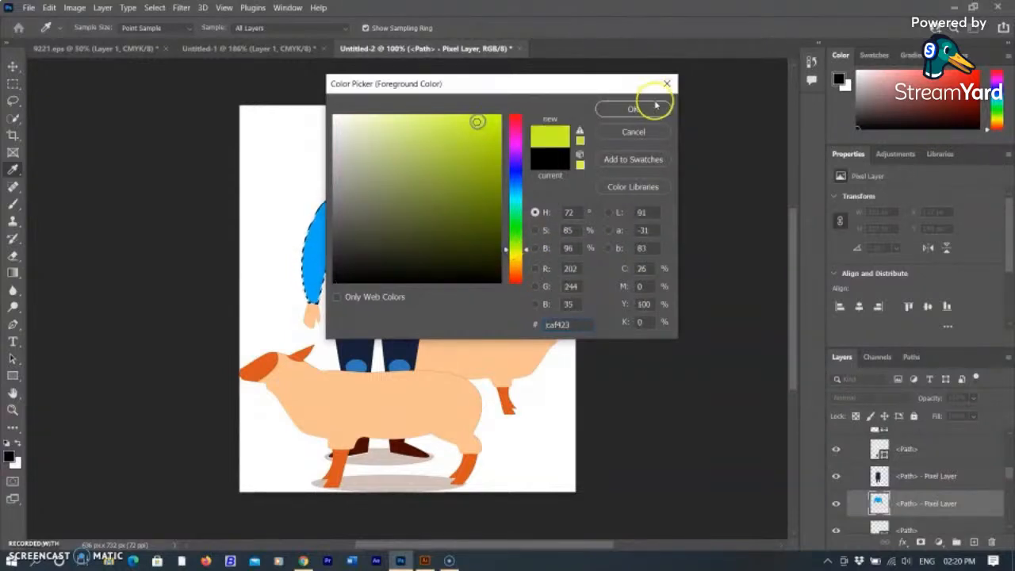
left_click(662, 108)
key("alt+BackSpace")
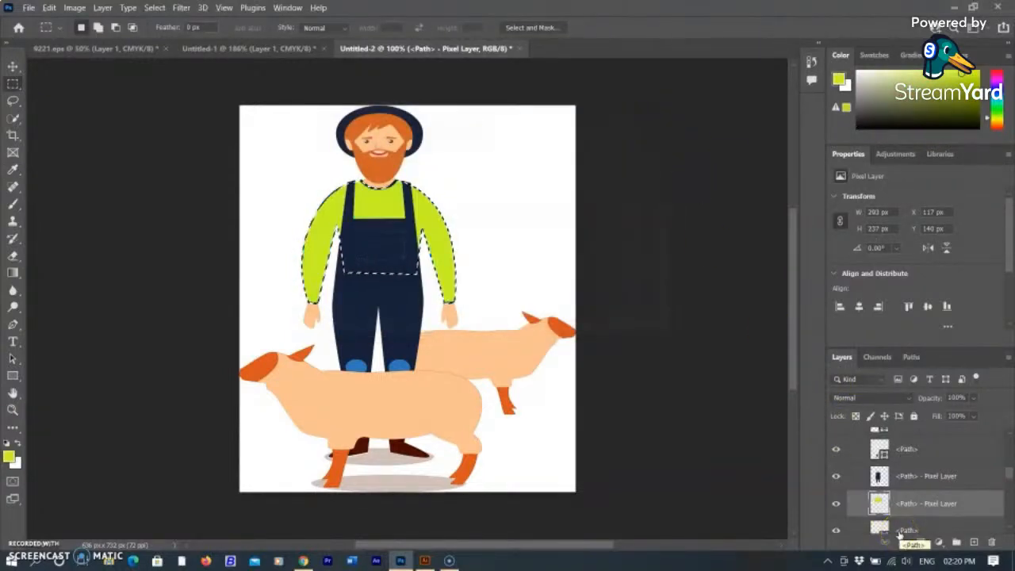
key("ctrl+d")
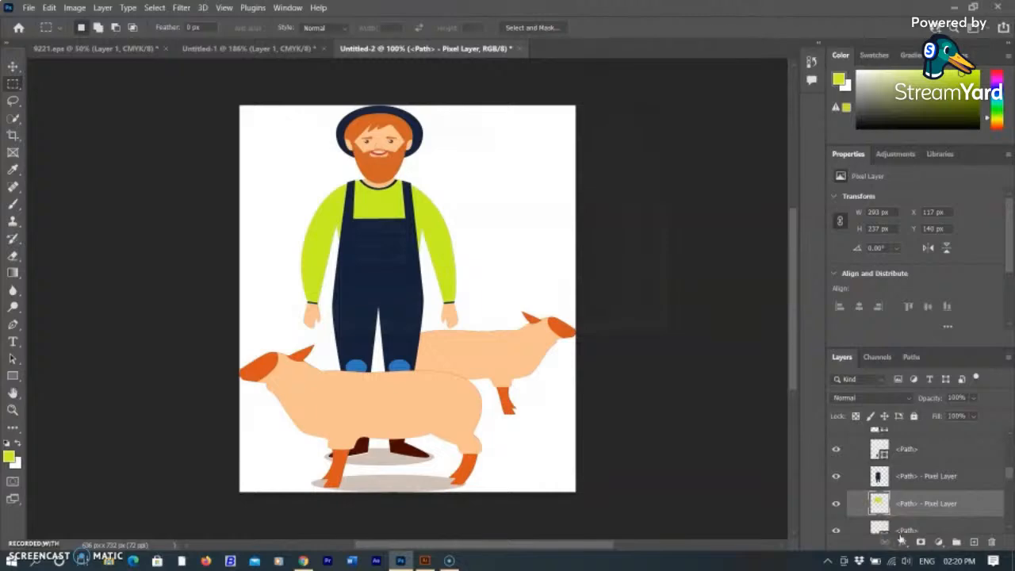
Step: Open Banner_new_group.jpg and select the Neroli candle, the beige OTUM box and the dark OTUM gift box with the Object Selection tool
key("w")
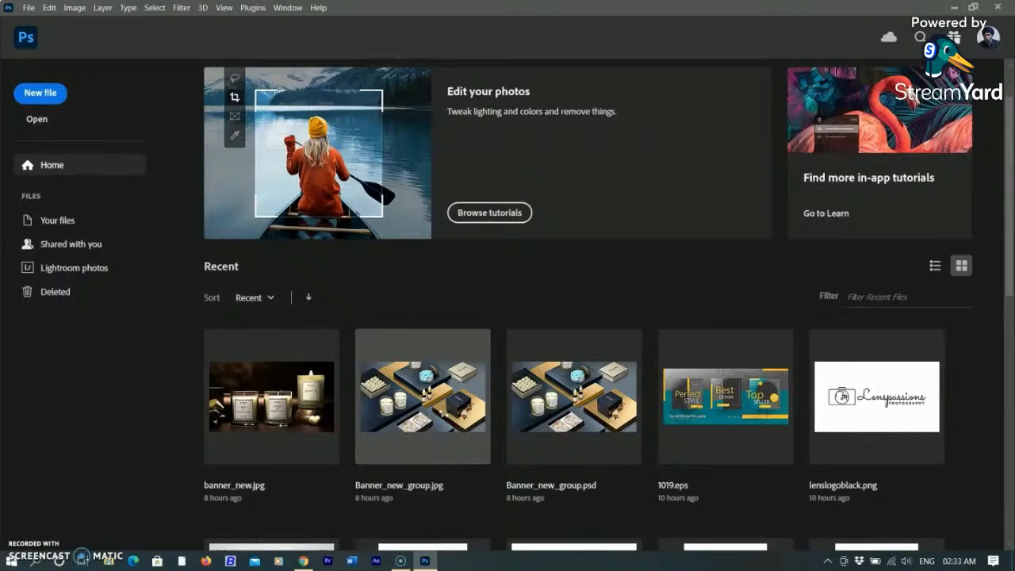
left_click(444, 415)
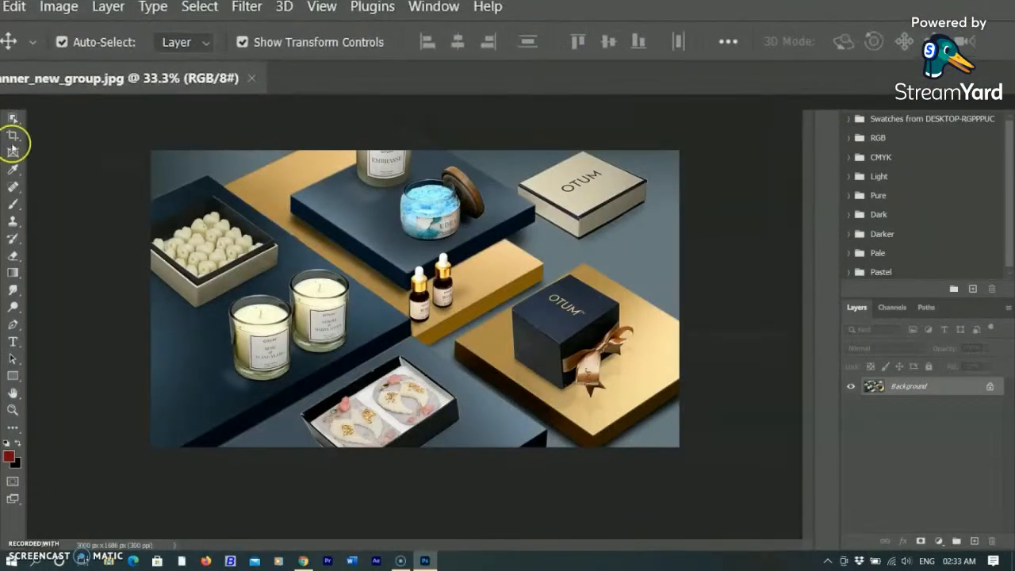
left_click(14, 118)
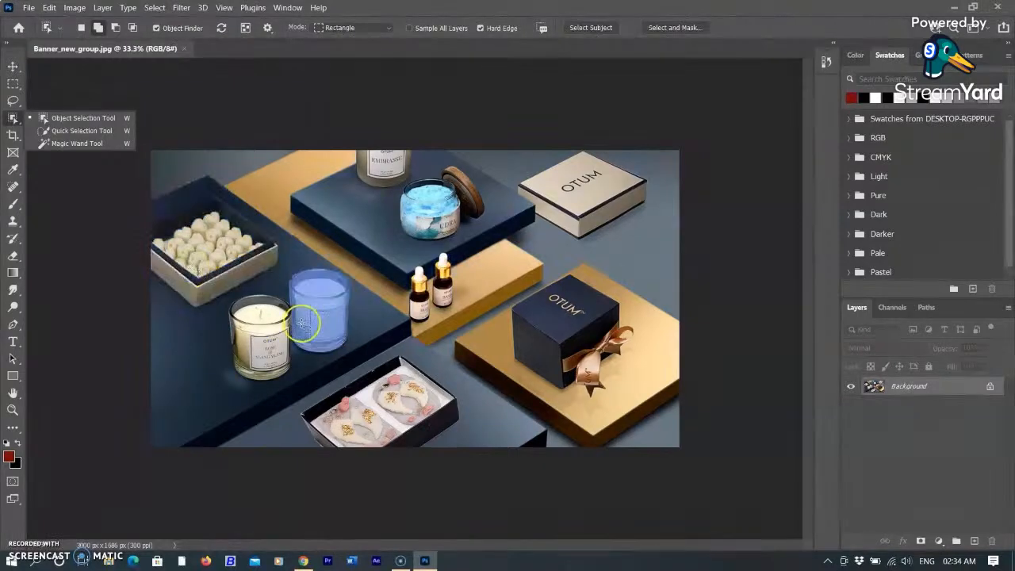
left_click(586, 216)
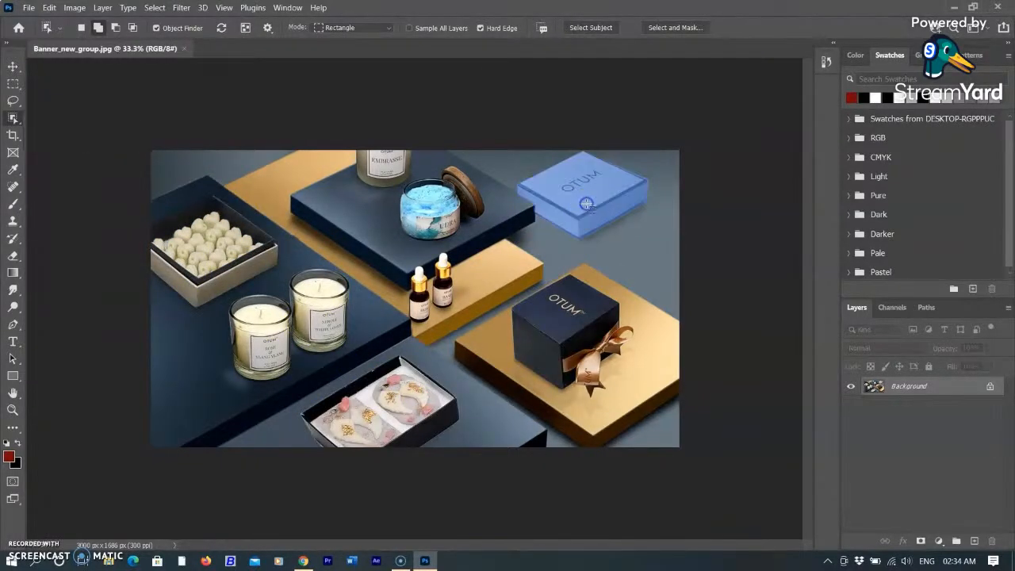
left_click(565, 314)
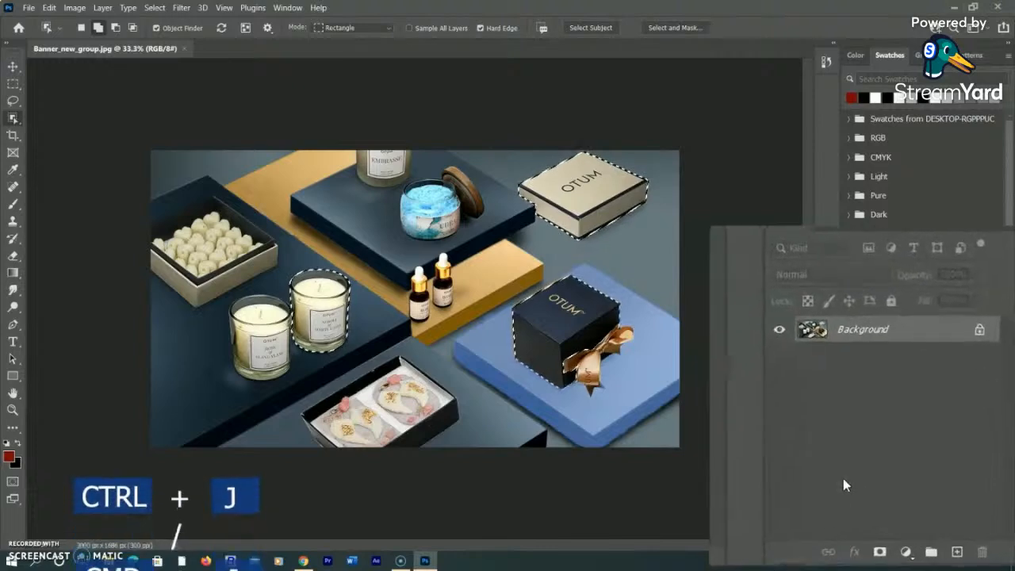
Step: Copy the selected objects to a new layer and check the cutouts by hiding and reshowing the Background
key("ctrl+j")
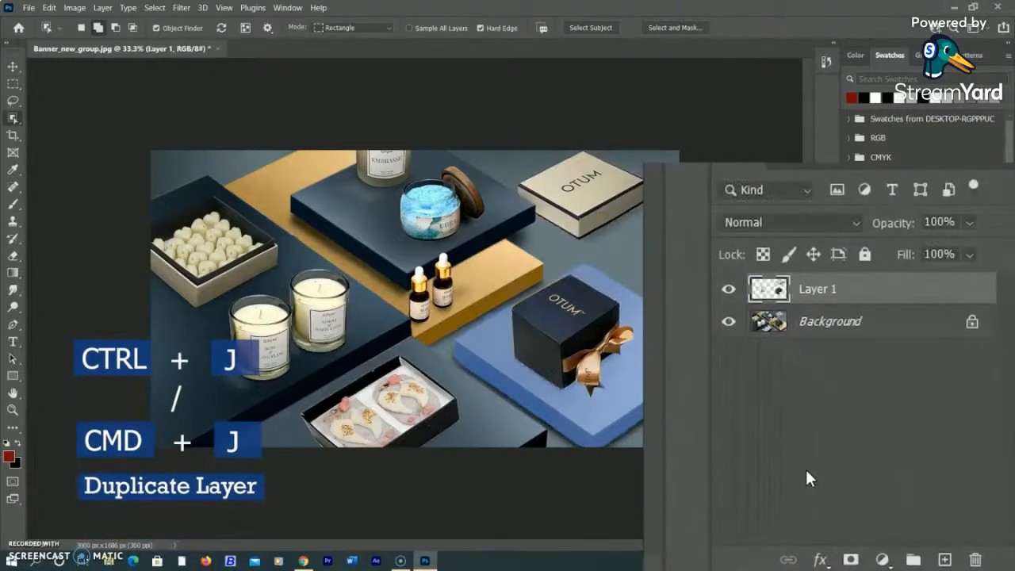
left_click(753, 255)
left_click(727, 322)
left_click(728, 323)
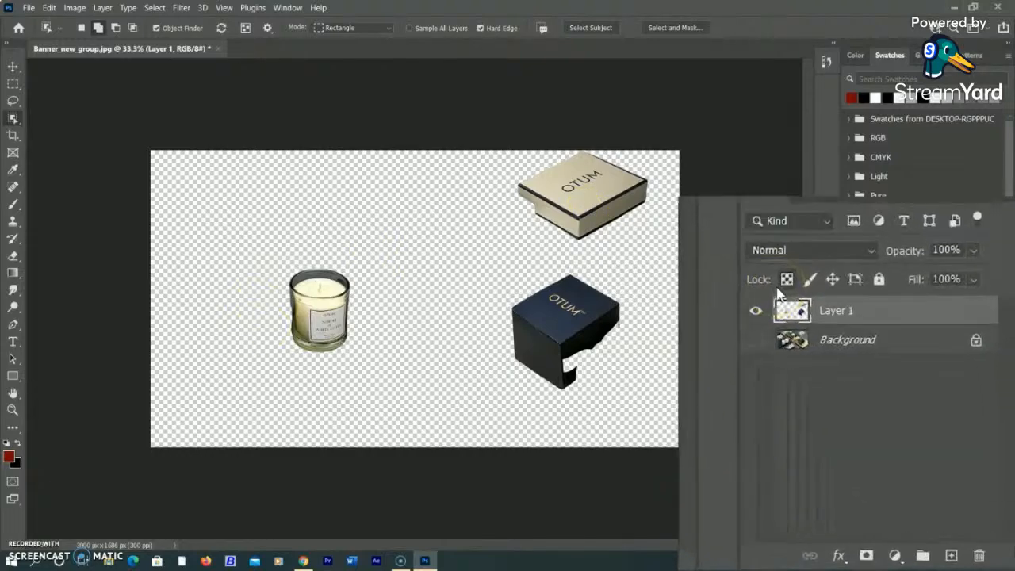
left_click(851, 404)
Step: On the Background layer, add the ribbon bow to the dark gift box's selection using Object Selection in Lasso mode
scroll(631, 373, "up", 5)
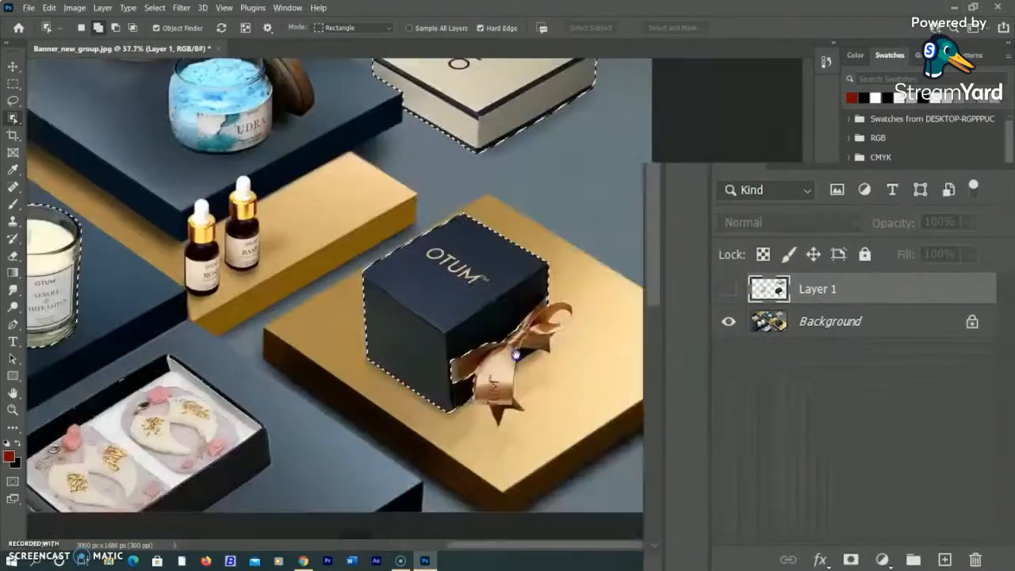
left_click(349, 27)
left_click(339, 48)
left_click_drag(563, 142, 570, 285)
left_click_drag(573, 157, 573, 151)
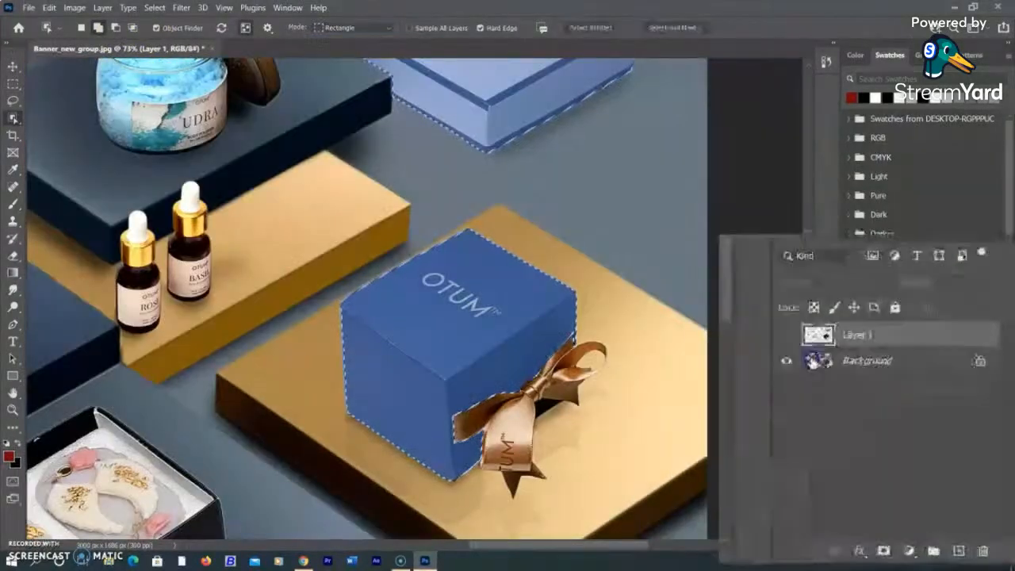
left_click(825, 322)
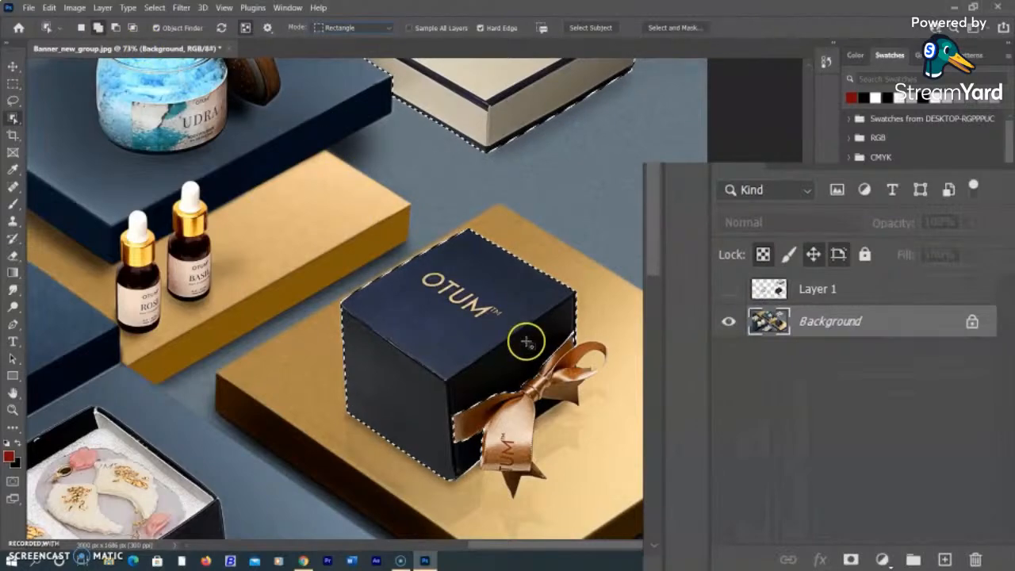
left_click(367, 28)
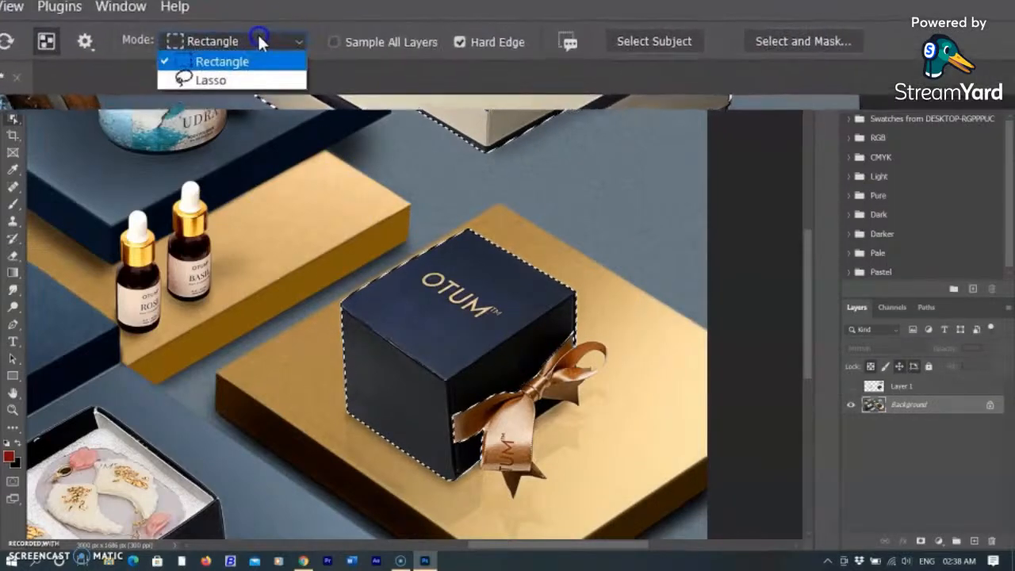
left_click(226, 82)
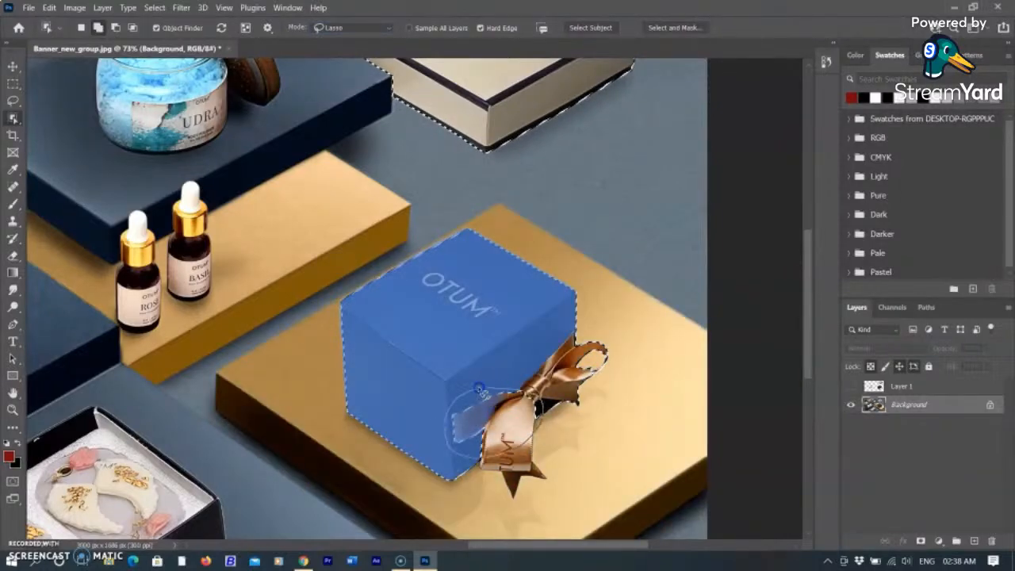
left_click_drag(516, 414, 547, 494)
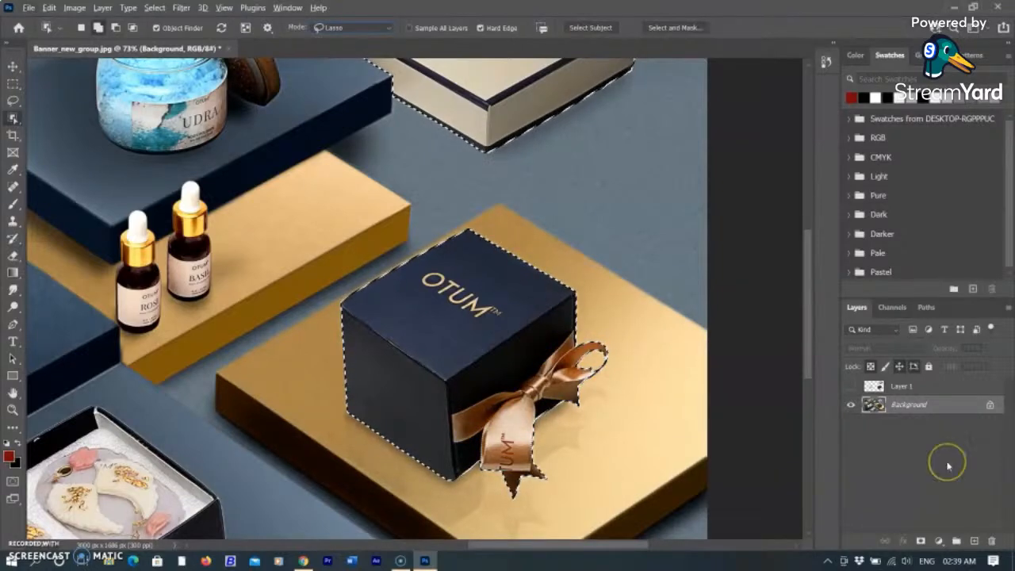
Step: Refine the selection edge of the Neroli & White Lotus candle beside the neighbouring candle, using Object Selection and Quick Selection
left_click_drag(129, 344, 435, 331)
key("z")
left_click(211, 288)
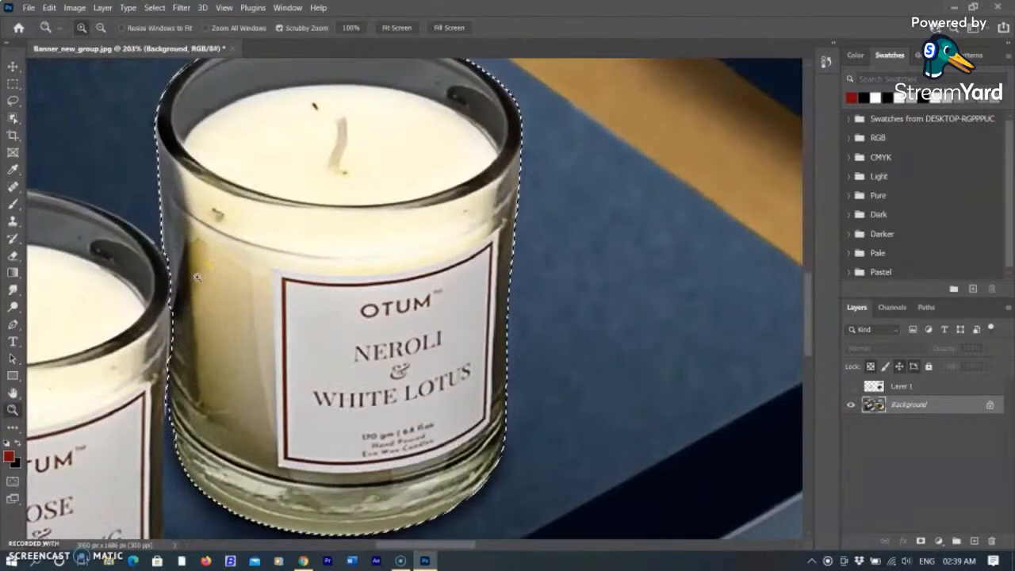
left_click(11, 119)
mouse_move(176, 244)
left_mouse_down()
mouse_move(214, 520)
mouse_move(283, 315)
mouse_move(257, 422)
left_mouse_up()
key("Return")
key("shift+w")
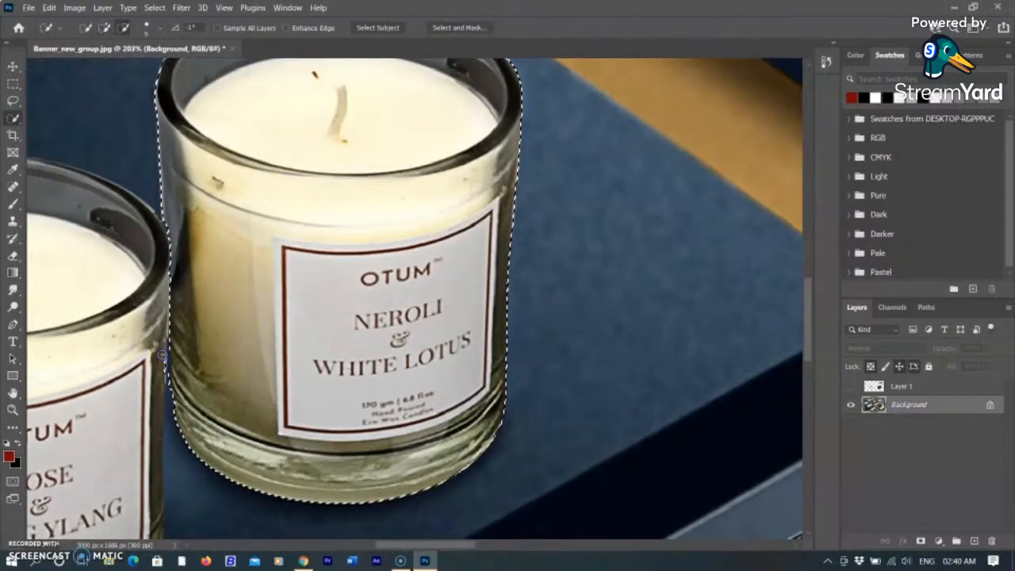
key("ctrl+0")
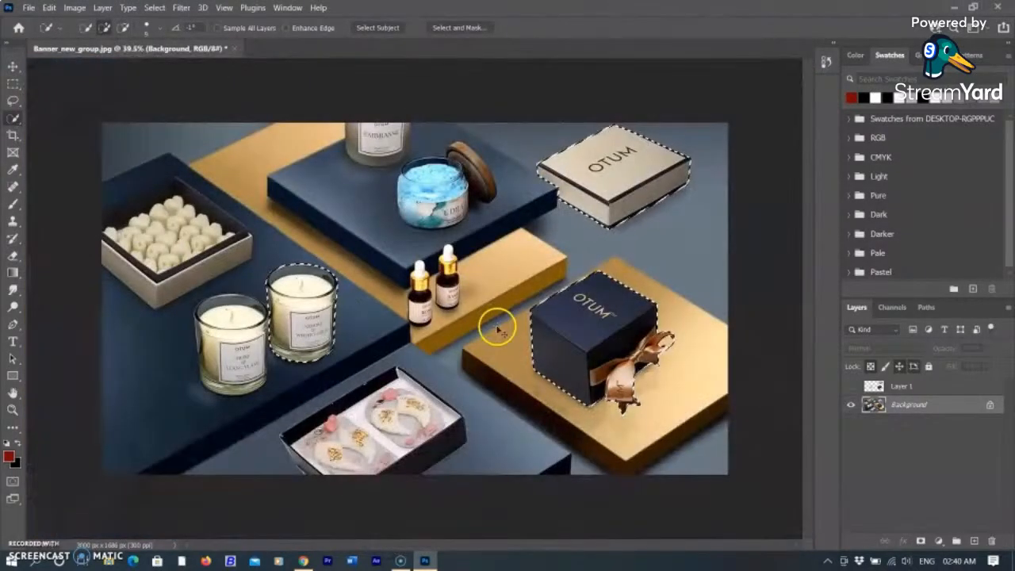
Step: Copy the refined selection to a new layer, check it with the Background hidden, and hide the new layer
key("ctrl+j")
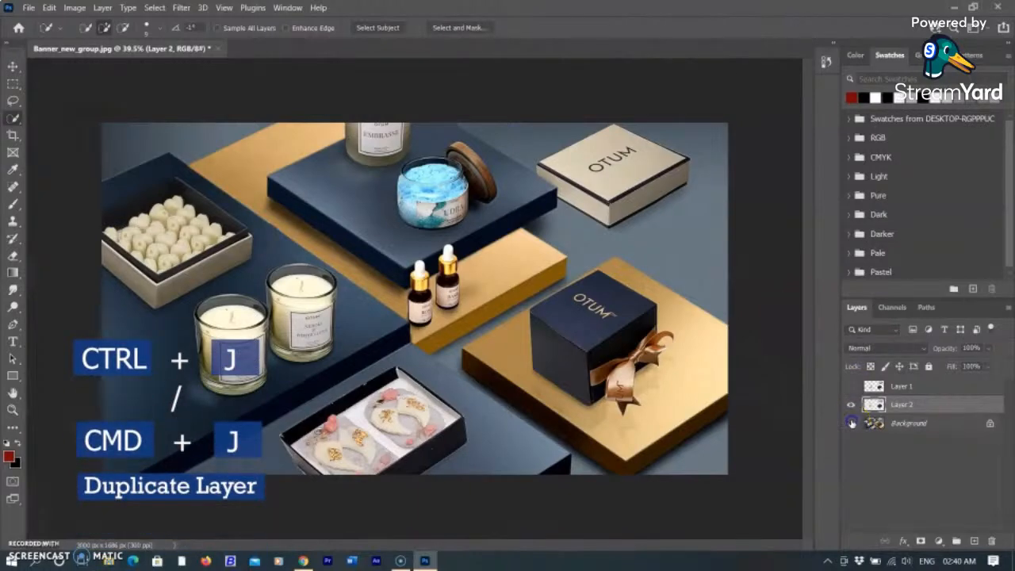
left_click(852, 423)
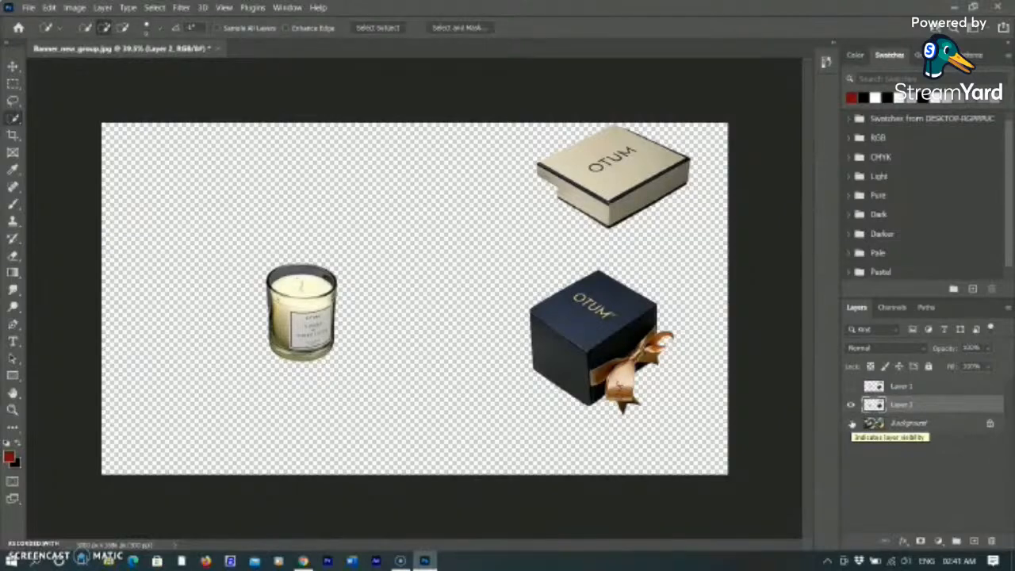
left_click(852, 423)
left_click(856, 407)
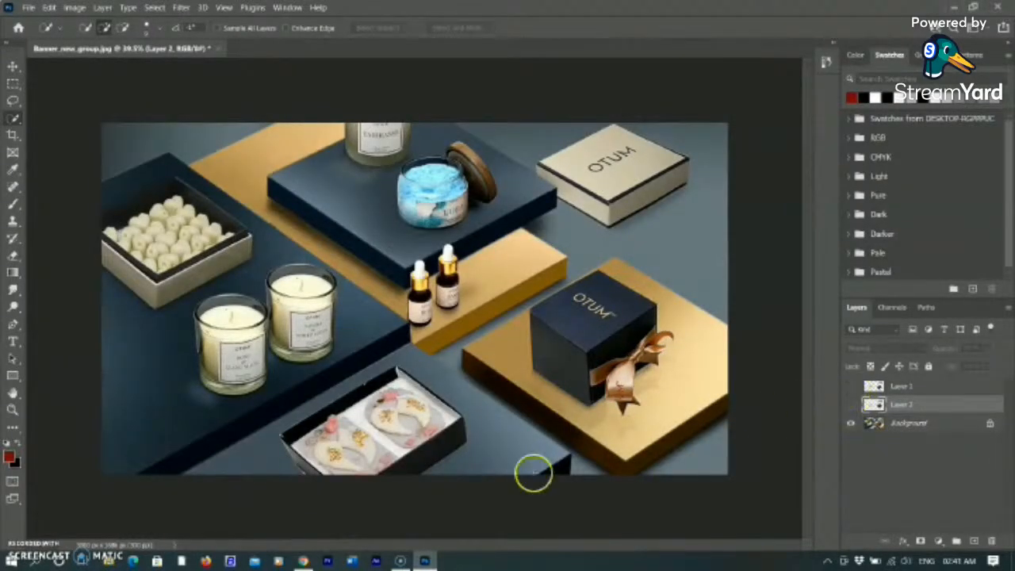
Step: On the Background layer, turn off Object Finder and select the dark gift box by framing it in Rectangle mode
left_click(946, 428)
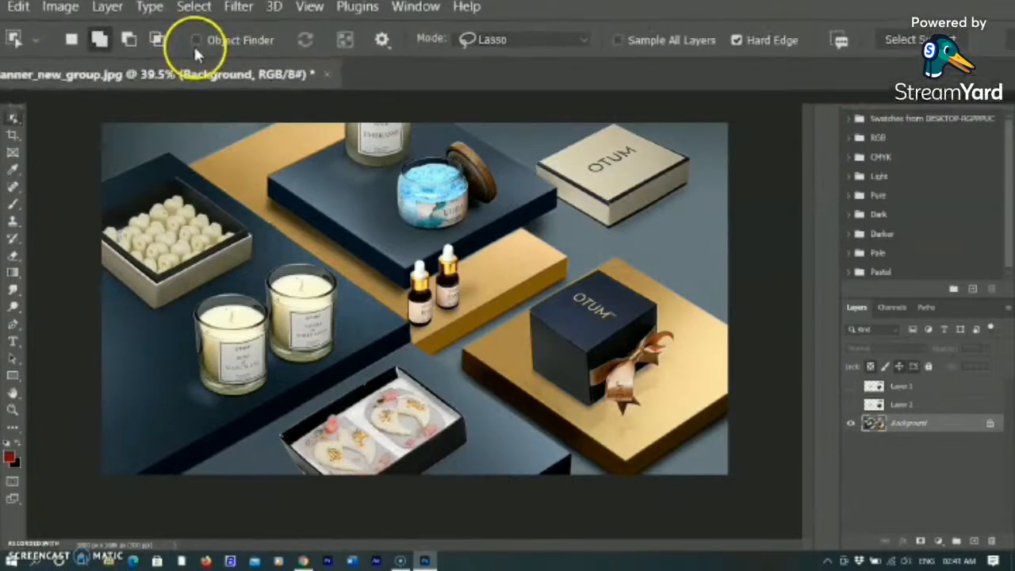
left_click(157, 28)
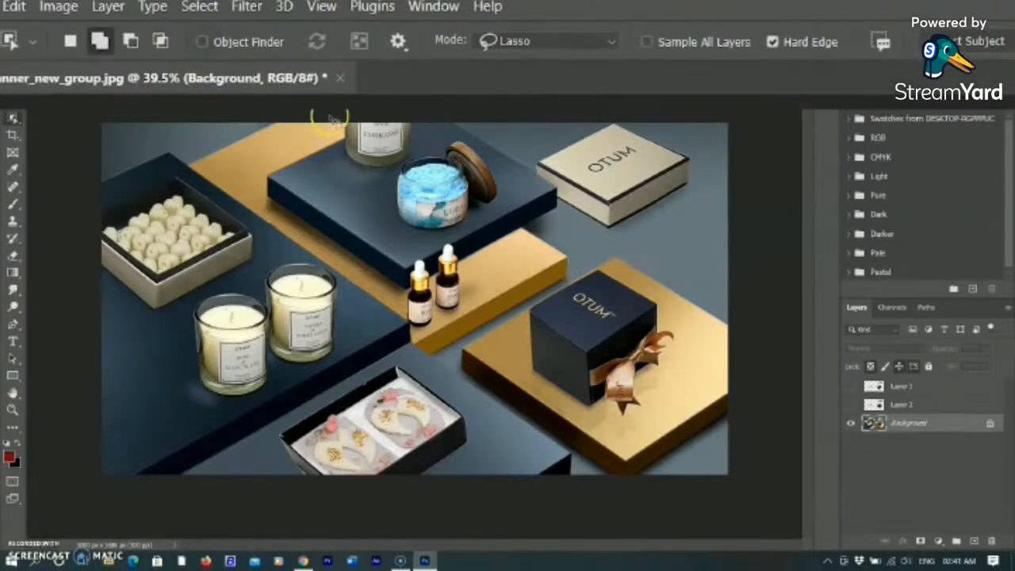
left_click(584, 40)
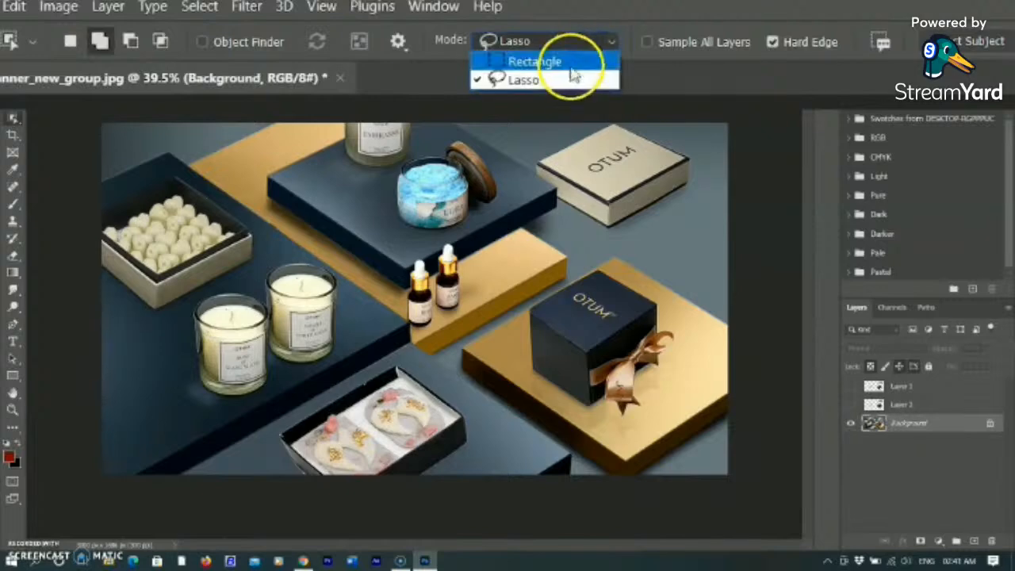
left_click(571, 63)
left_click_drag(514, 250, 691, 423)
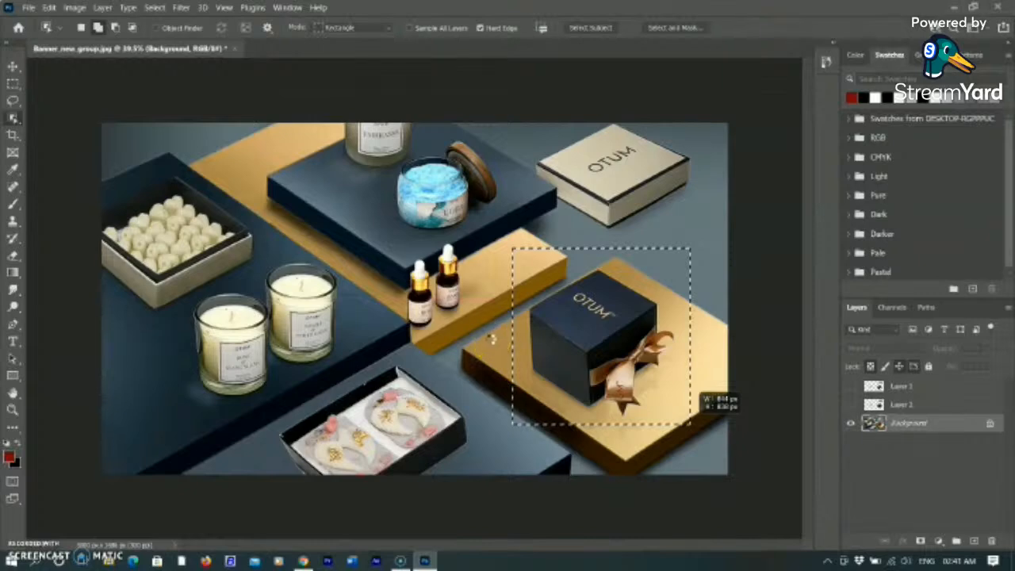
left_click_drag(691, 423, 691, 423)
left_click(622, 337)
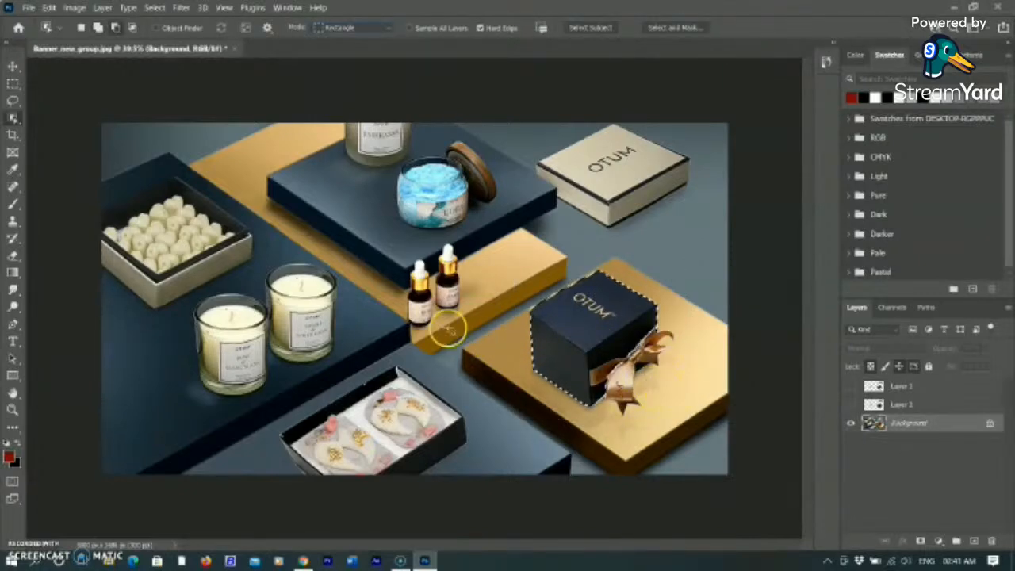
Step: Examine the gift box's selection edge around the ribbon up close and clear the selection
key("v")
scroll(684, 457, "up", 5)
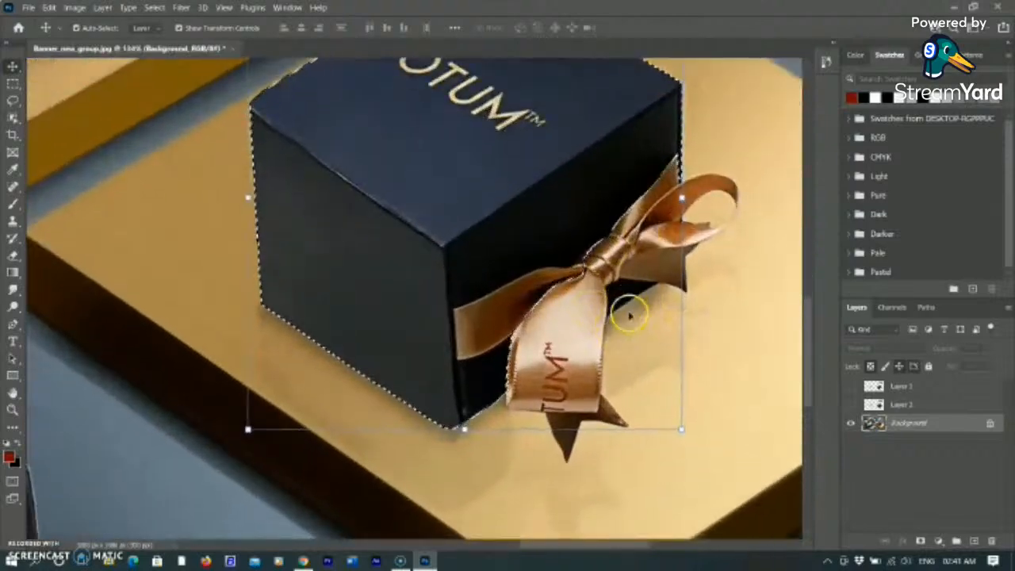
key("ctrl+0")
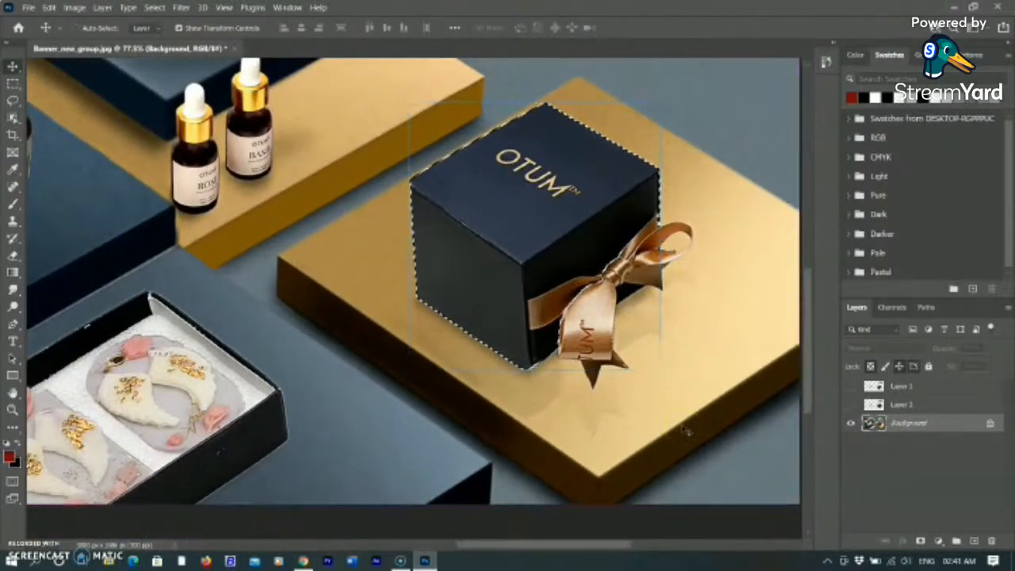
key("ctrl+d")
scroll(545, 382, "down", 4)
scroll(428, 242, "up", 3)
scroll(408, 250, "down", 3)
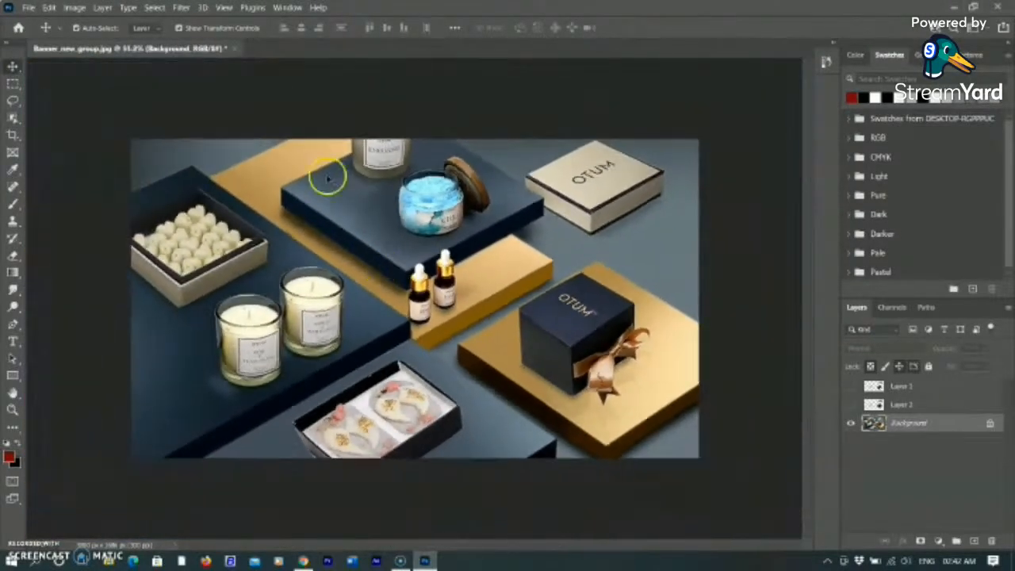
Step: Activate the Object Selection tool and open the photo of the woman in the pool with a plate of macarons
left_click(13, 118)
left_click(28, 7)
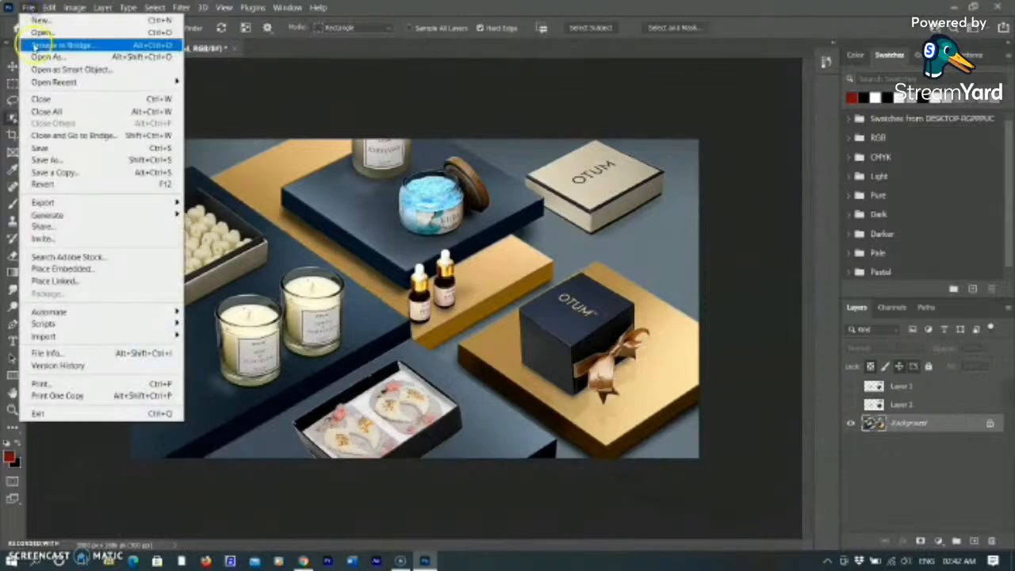
left_click(41, 33)
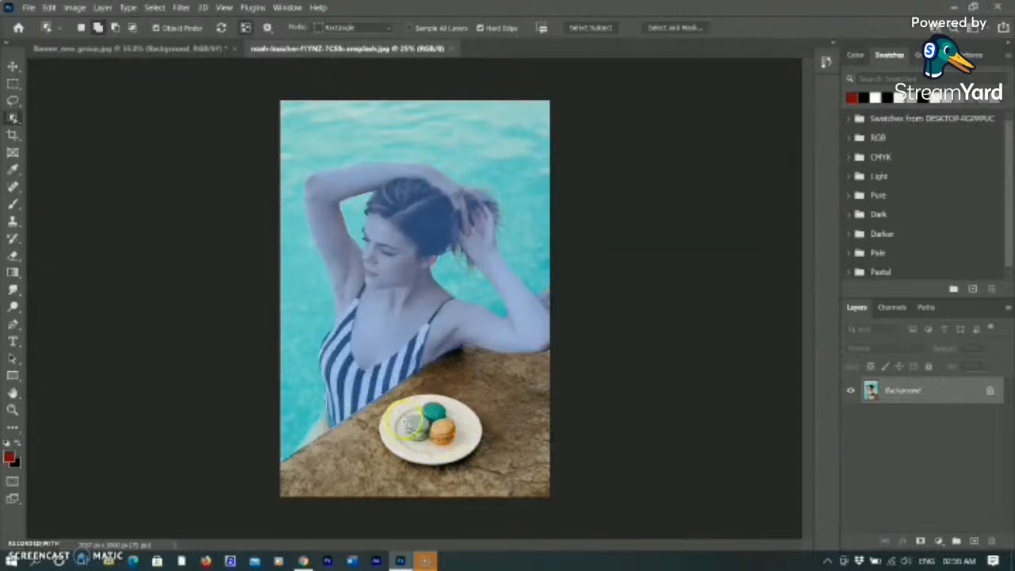
Step: Try Object Selection on the macaron plate, clear that selection, and select the woman
left_click_drag(374, 394, 515, 468)
key("ctrl+d")
left_click(405, 267)
key("ctrl+d")
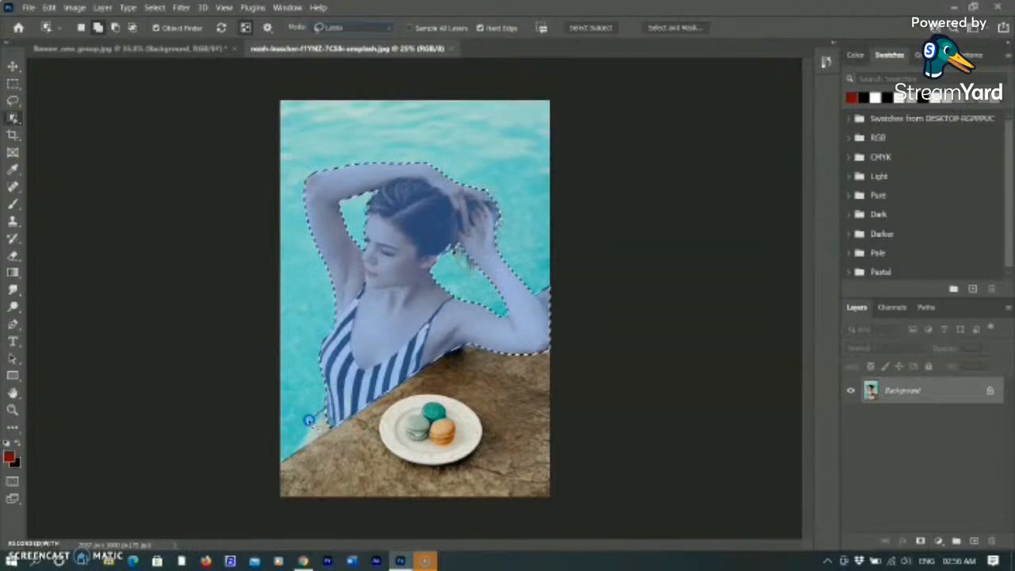
left_click_drag(336, 430, 344, 466)
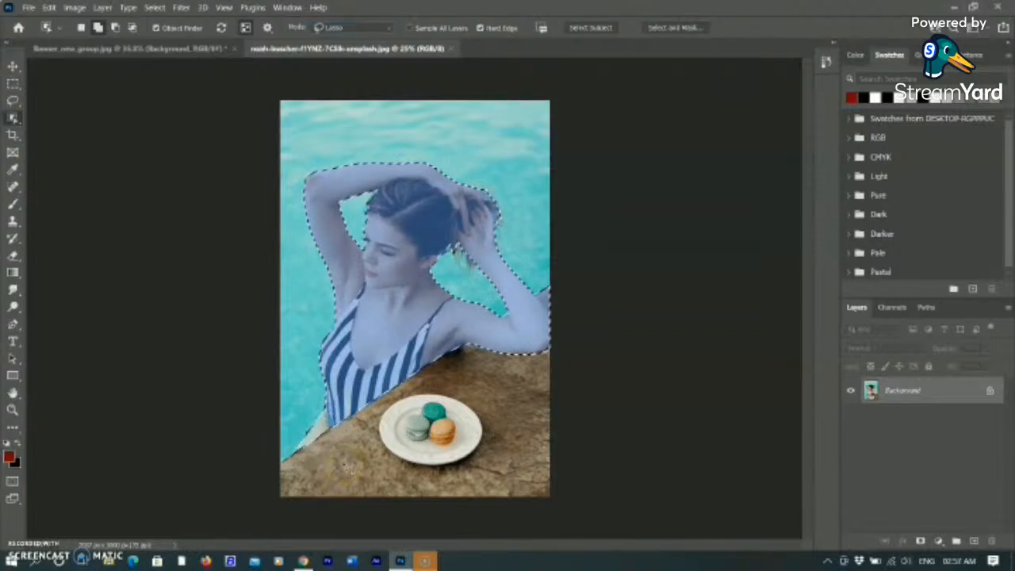
left_click_drag(557, 284, 650, 338)
mouse_move(593, 294)
left_mouse_down()
mouse_move(544, 327)
mouse_move(672, 322)
mouse_move(629, 300)
left_mouse_up()
Step: Clear the selection and activate the Quick Selection tool to select the woman in the pool
left_click(731, 317)
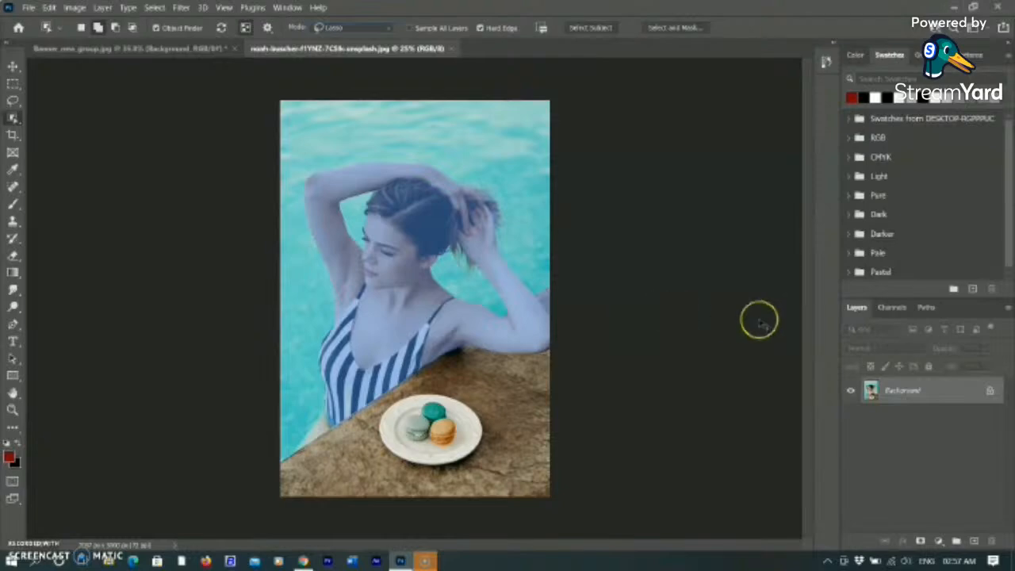
right_click(12, 117)
left_click(81, 132)
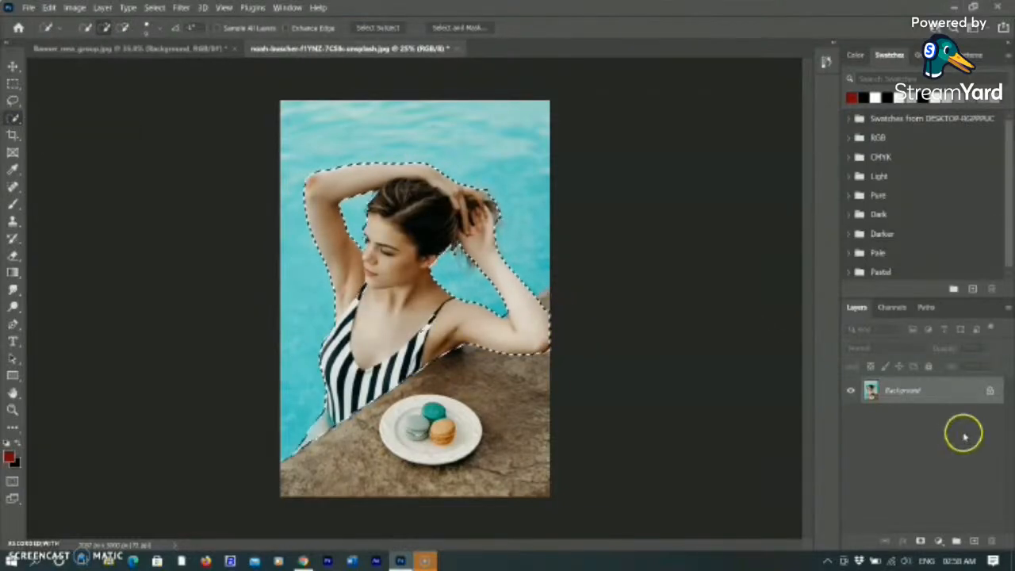
Step: Open the woman's selection in Select and Mask and set the red overlay's opacity to 65%
scroll(370, 211, "up", 5)
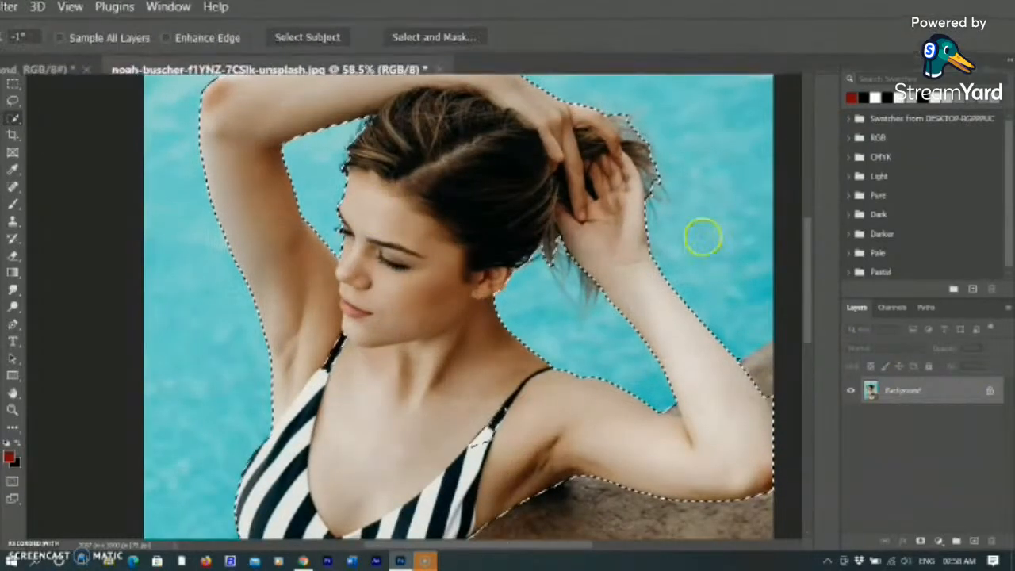
left_click(442, 44)
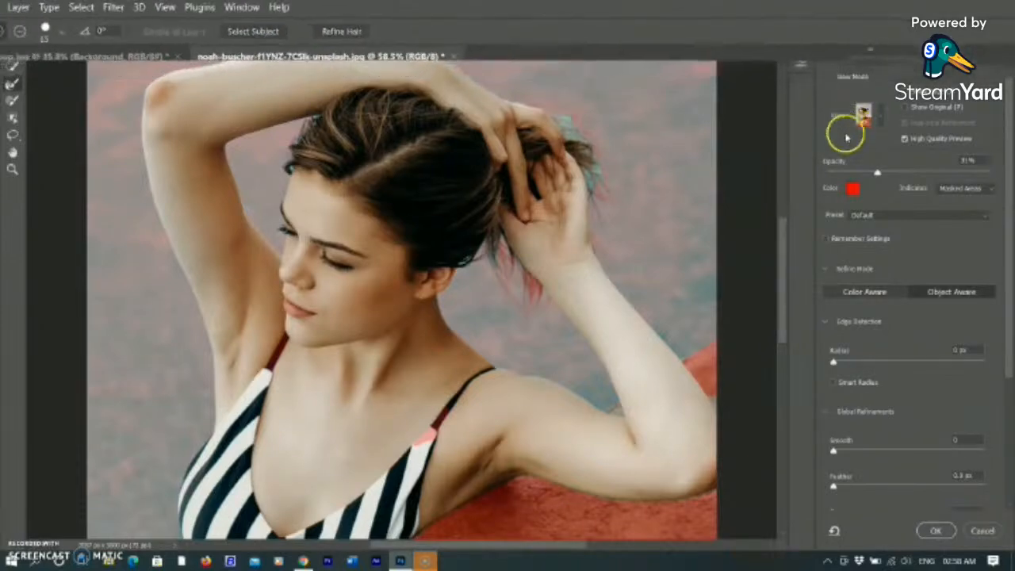
left_click_drag(891, 171, 937, 178)
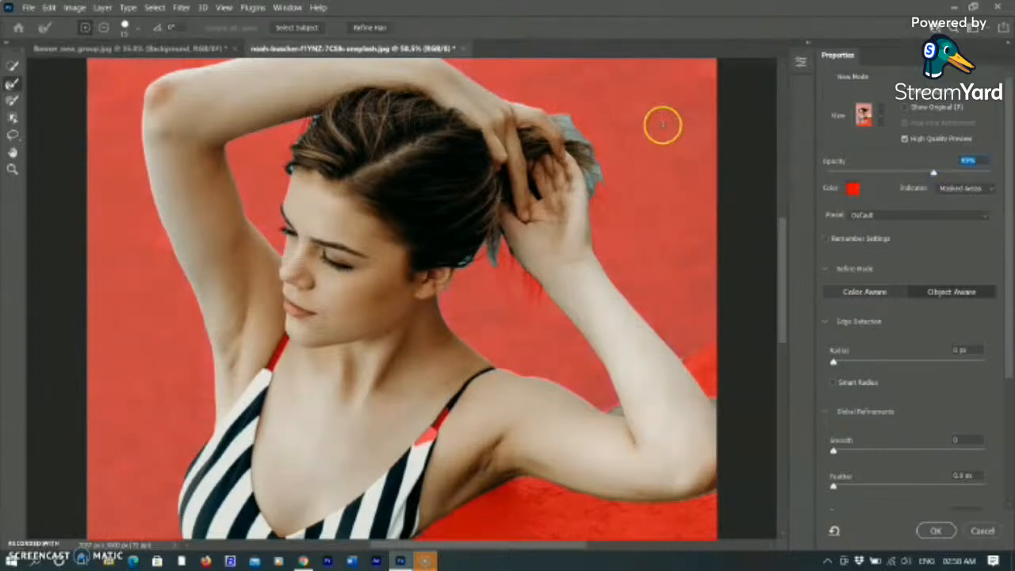
Step: Apply Refine Hair and touch up the selection edge around the woman's eyelashes, arm and swimsuit strap
left_click(369, 27)
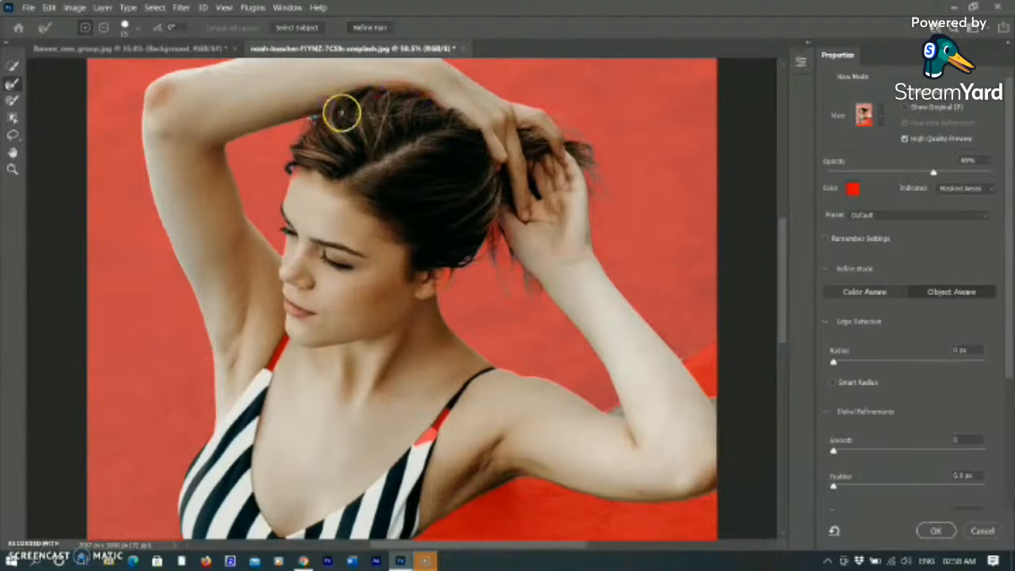
scroll(412, 158, "down", 1)
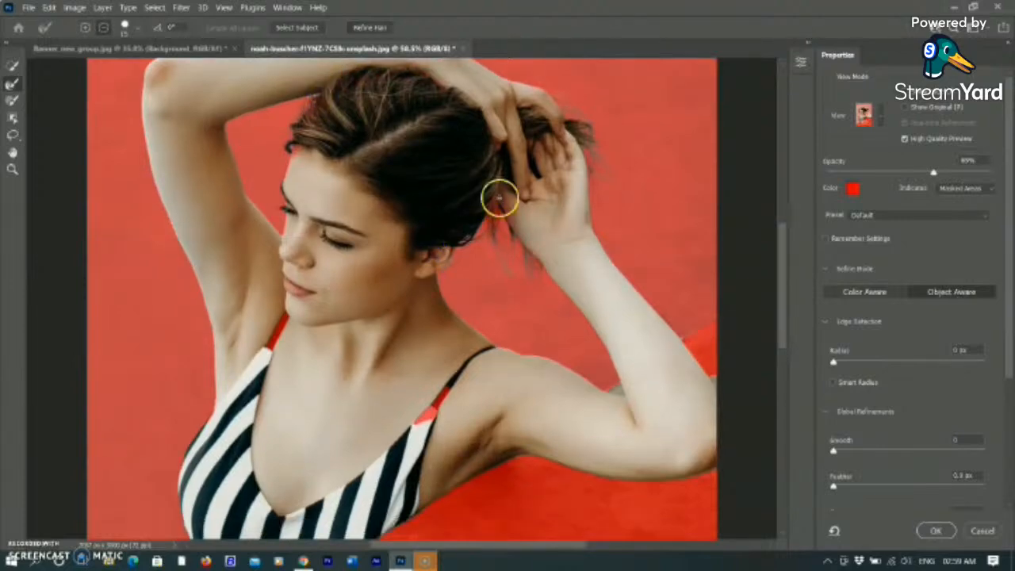
scroll(287, 211, "up", 1)
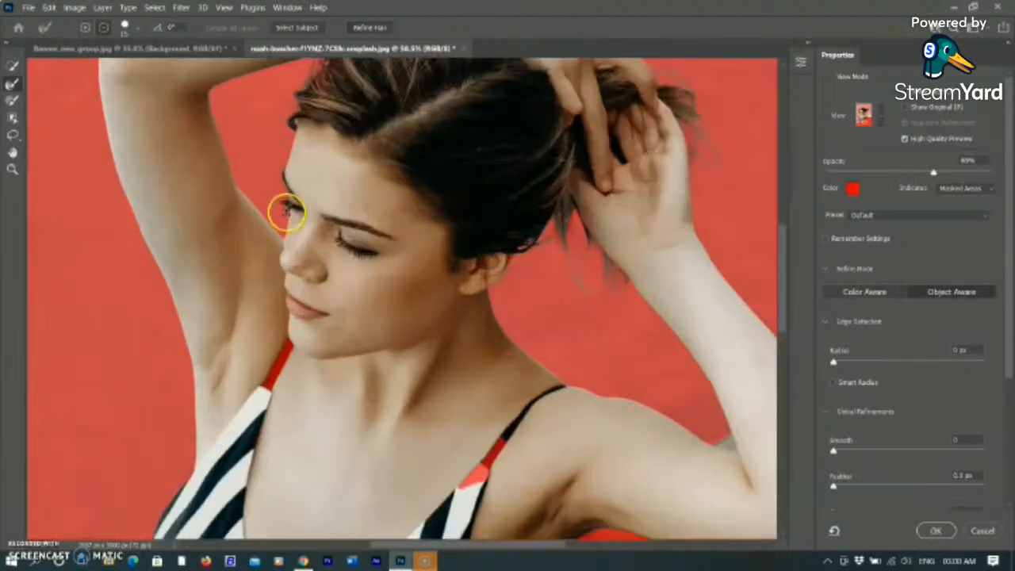
scroll(287, 211, "up", 3)
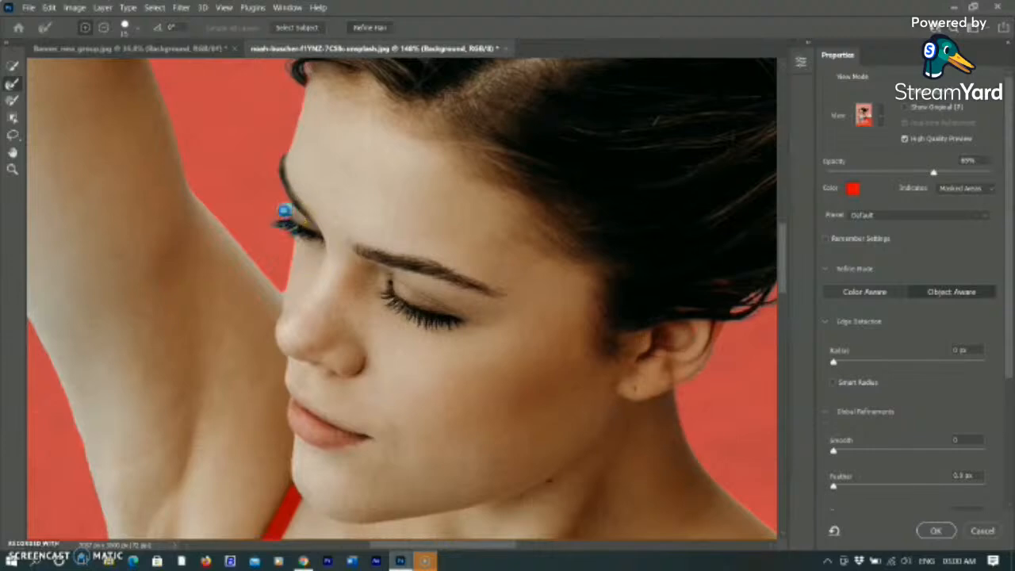
scroll(321, 242, "down", 4)
scroll(295, 313, "up", 2)
left_click_drag(197, 223, 176, 266)
left_click_drag(400, 339, 414, 326)
scroll(336, 250, "down", 2)
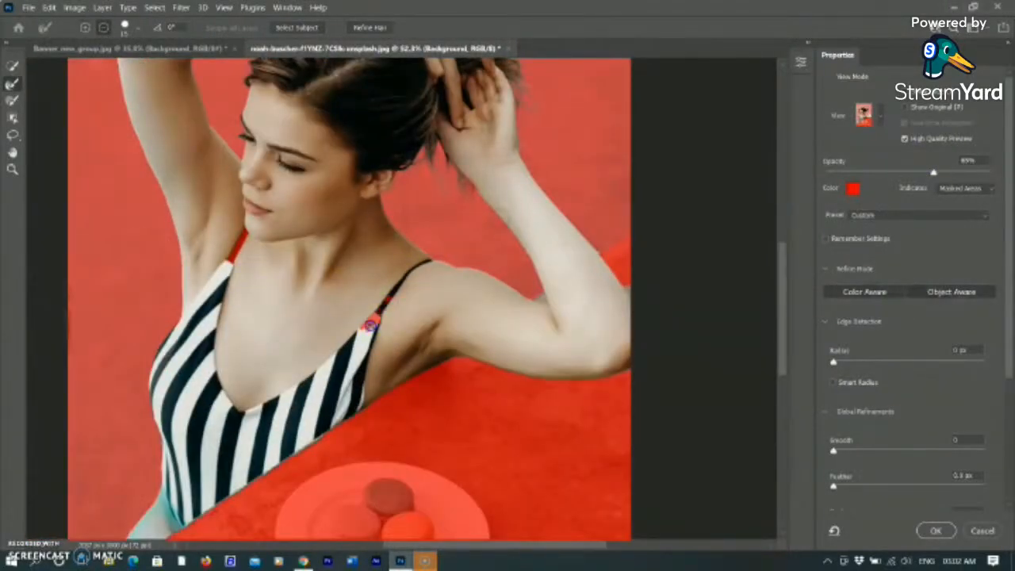
Step: Output the refined selection to a new layer with a layer mask
scroll(975, 459, "down", 5)
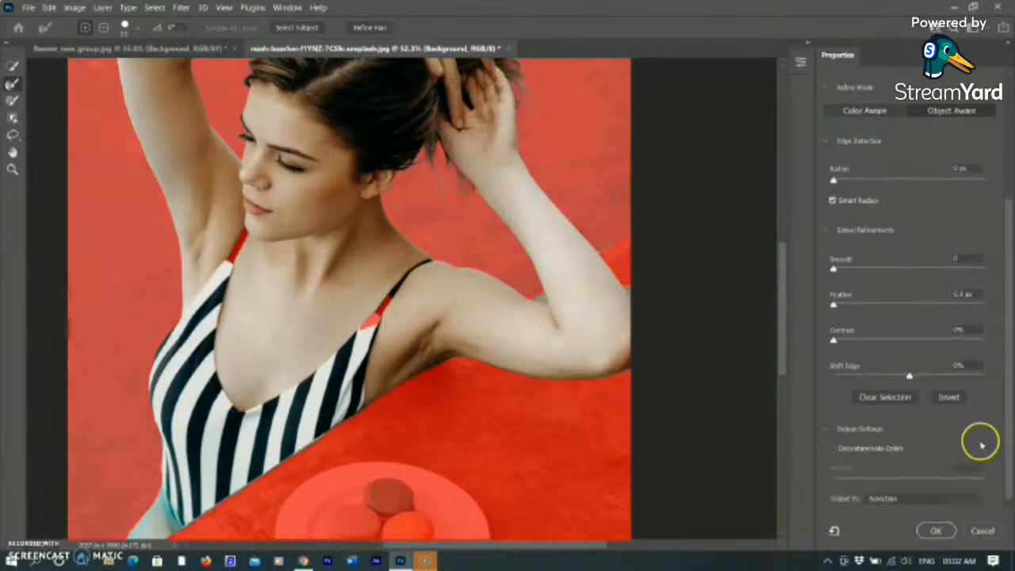
left_click(926, 498)
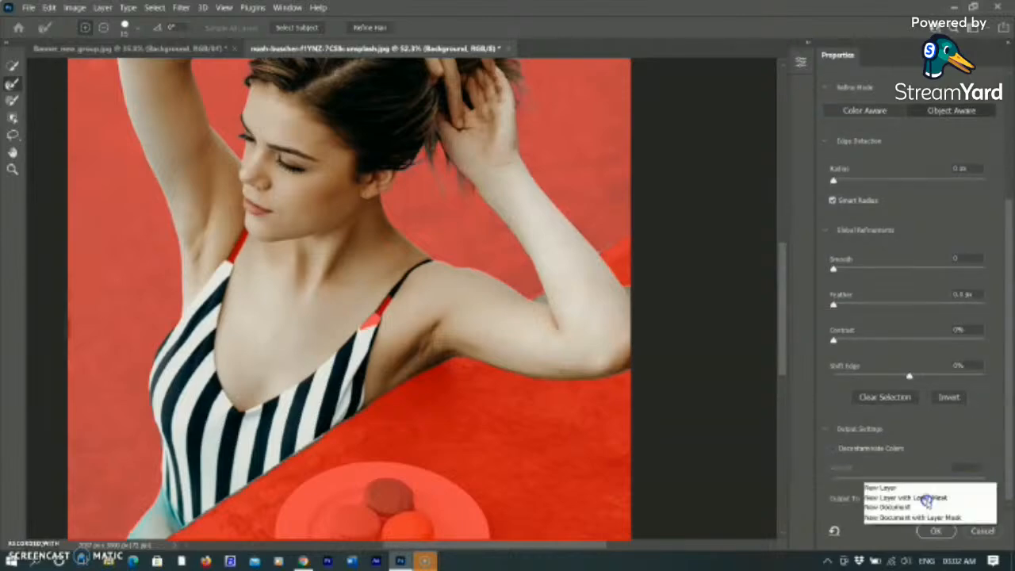
left_click(926, 498)
left_click(934, 531)
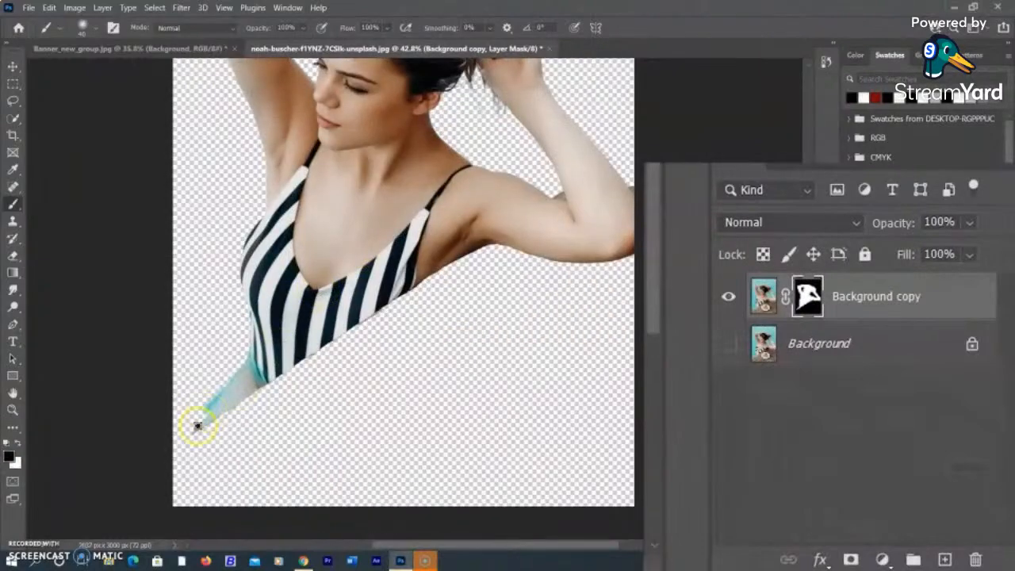
Step: On the layer mask, paint out the leftover water beside the lower swimsuit and touch up the eyelashes with a smaller brush
left_click_drag(261, 378, 263, 362)
key("x")
scroll(317, 199, "up", 10)
key("bracketleft")
key("bracketleft")
key("bracketleft")
mouse_move(283, 278)
left_mouse_down()
mouse_move(247, 265)
mouse_move(265, 260)
mouse_move(256, 252)
left_mouse_up()
key("x")
key("x")
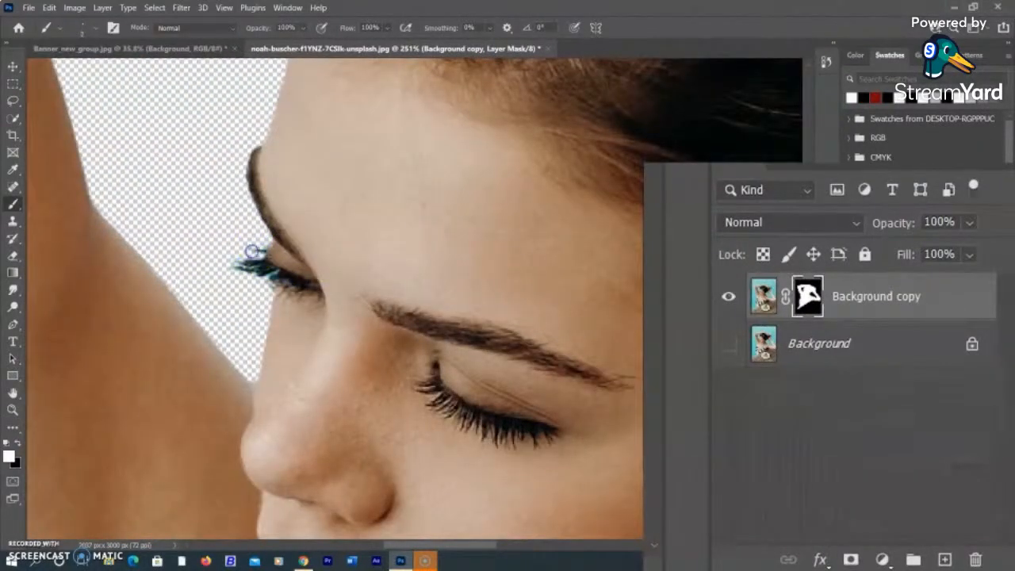
Step: Enlarge the brush and paint white on the layer mask to restore missing parts along the woman's edges
scroll(317, 270, "up", 8)
key("bracketright")
key("bracketright")
key("bracketright")
key("bracketright")
key("bracketright")
key("bracketright")
key("bracketright")
key("bracketright")
left_click_drag(388, 286, 523, 155)
left_click_drag(492, 206, 175, 273)
key("bracketright")
key("bracketright")
left_click_drag(238, 206, 476, 167)
Step: Turn the Background layer beneath the masked copy back on
scroll(397, 262, "down", 12)
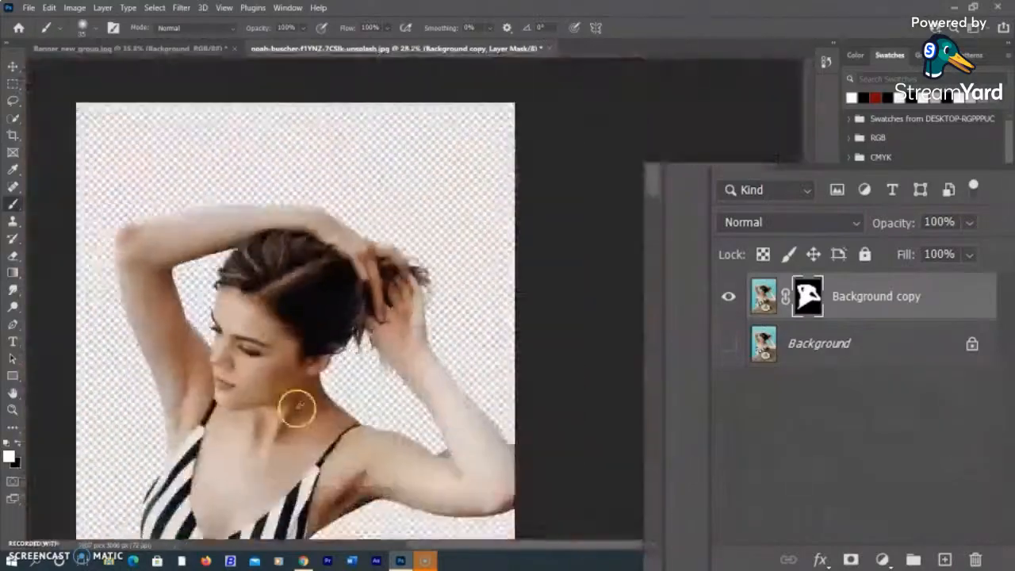
scroll(356, 262, "up", 3)
left_click(731, 346)
key("ctrl+0")
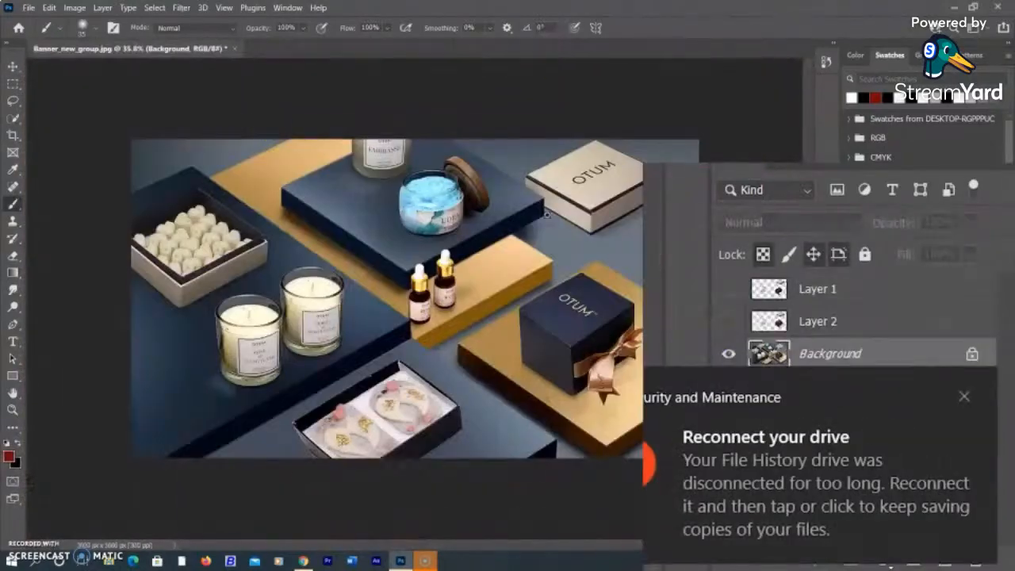
Step: Open the photo brooke-cagle-pJqfhKUpCh8-unsplash.jpg of the woman sitting on a bench
left_click(28, 7)
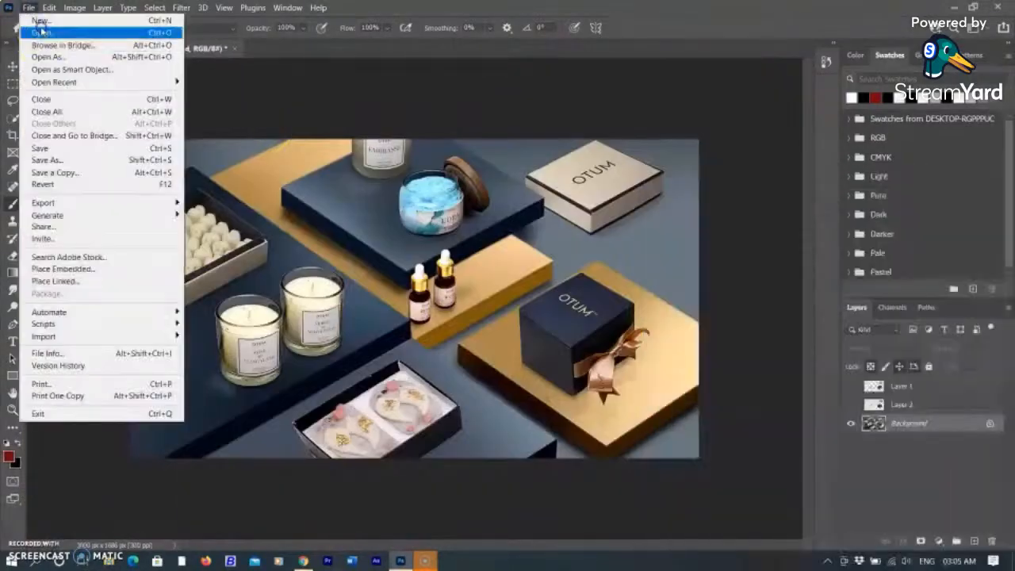
left_click(32, 32)
scroll(432, 277, "up", 3)
double_click(315, 274)
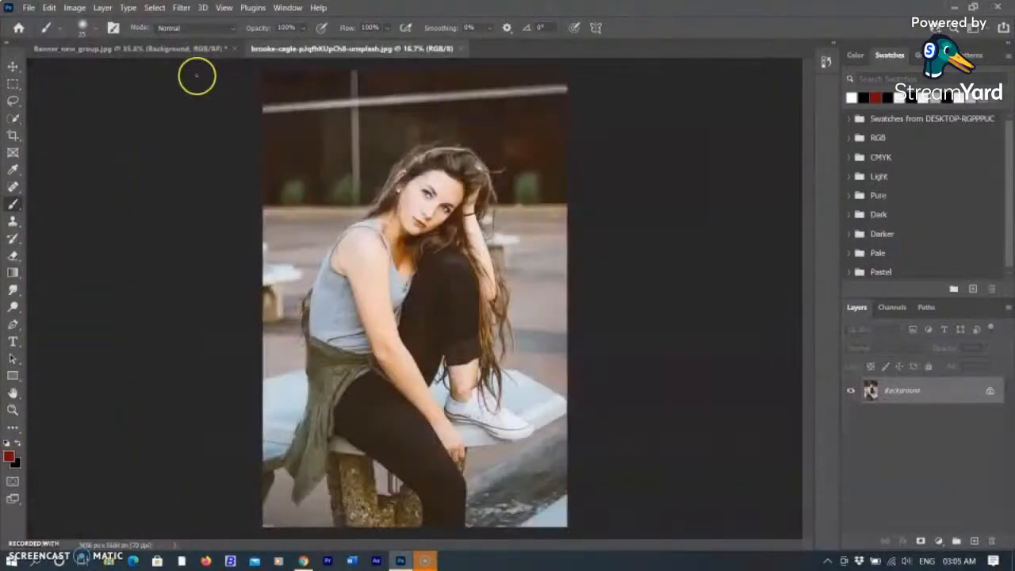
Step: Activate the Object Selection tool and select the seated woman on Layer 0 with Object Finder
left_click(15, 100)
right_click(13, 117)
left_click(67, 114)
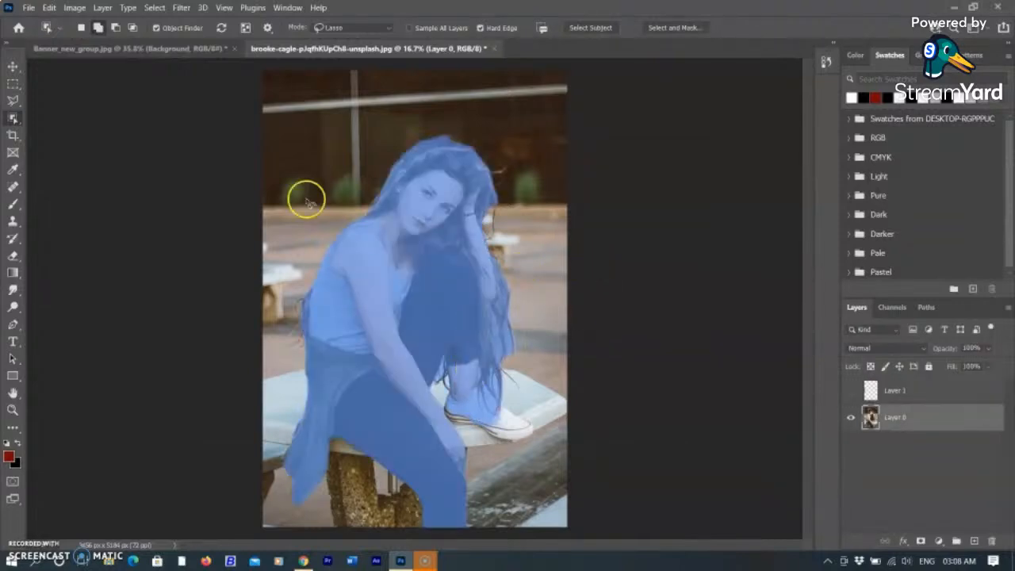
left_click(416, 204)
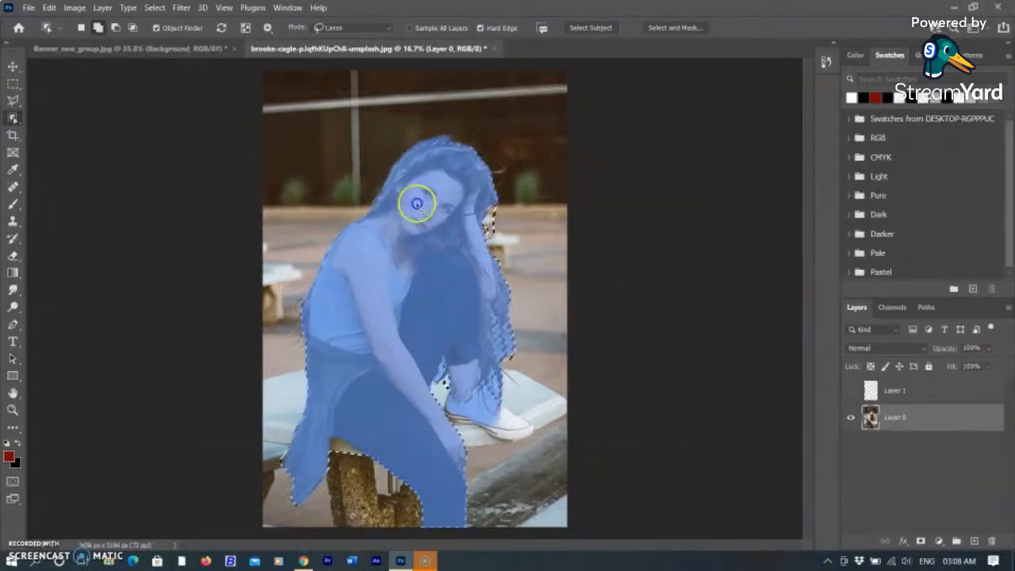
left_click(267, 29)
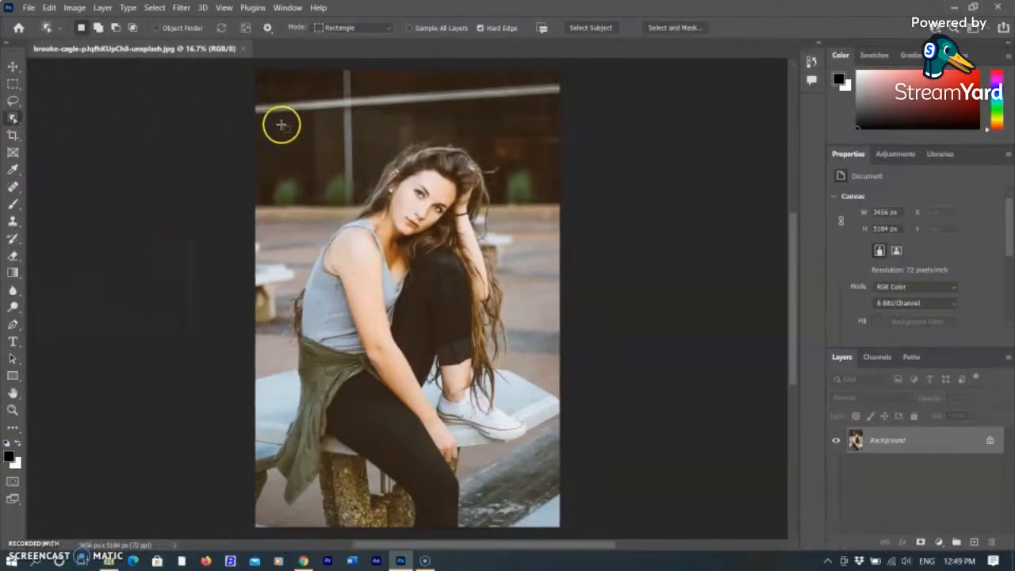
Step: Frame the seated woman with Object Selection in Rectangle mode and isolate the selection on a new layer with the Background hidden
left_click_drag(293, 109, 792, 346)
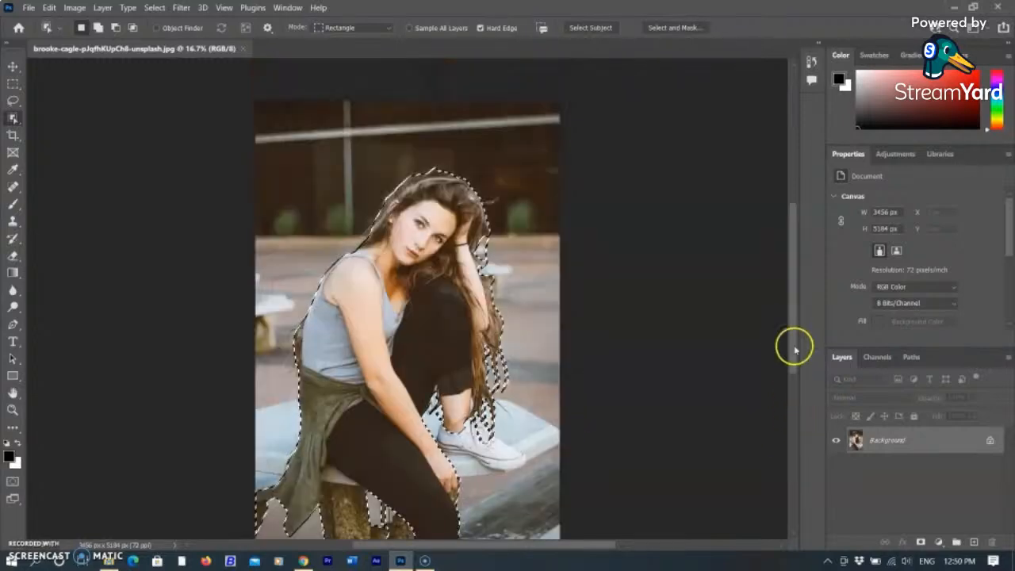
scroll(608, 336, "down", 2)
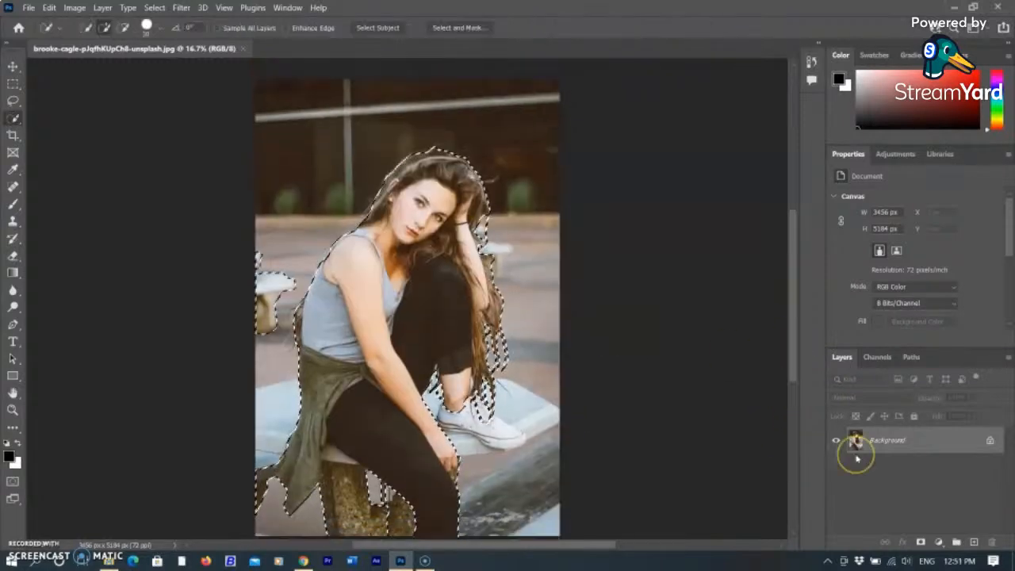
key("ctrl+j")
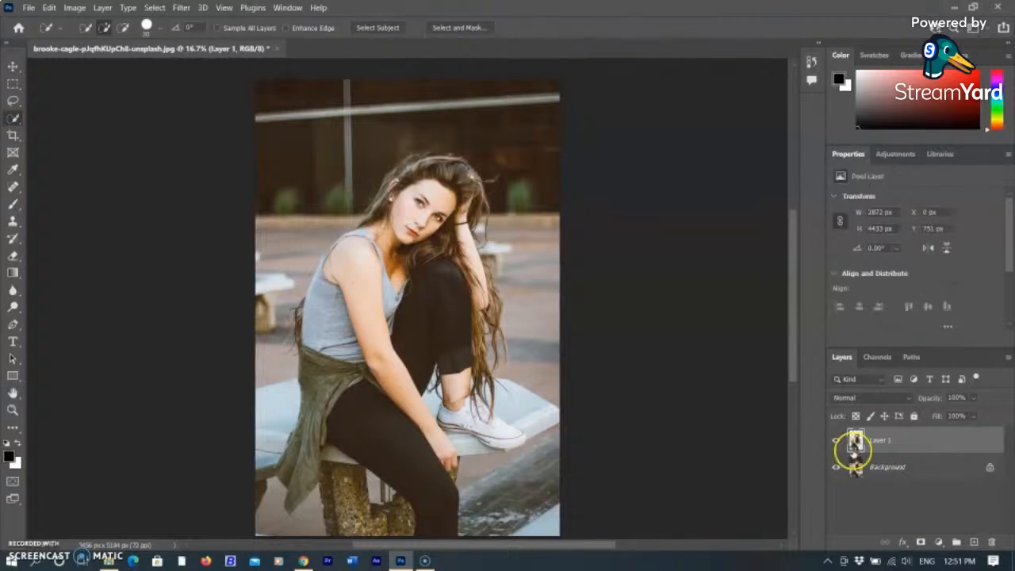
left_click(835, 466)
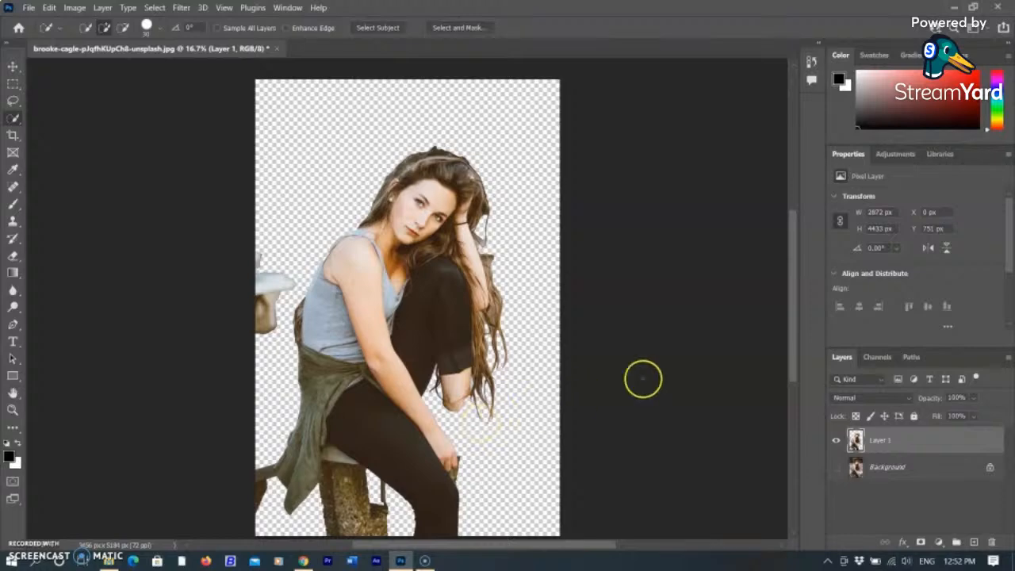
Step: Hide Layer 1 and show the Background layer to return to the original photo
left_click(837, 441)
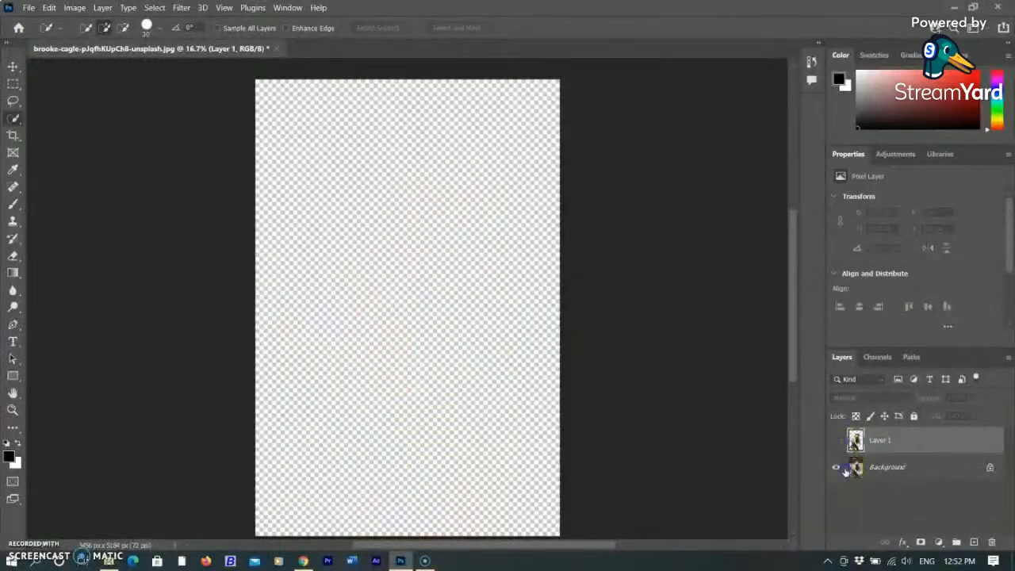
left_click(838, 467)
scroll(429, 384, "down", 2)
scroll(429, 384, "up", 3)
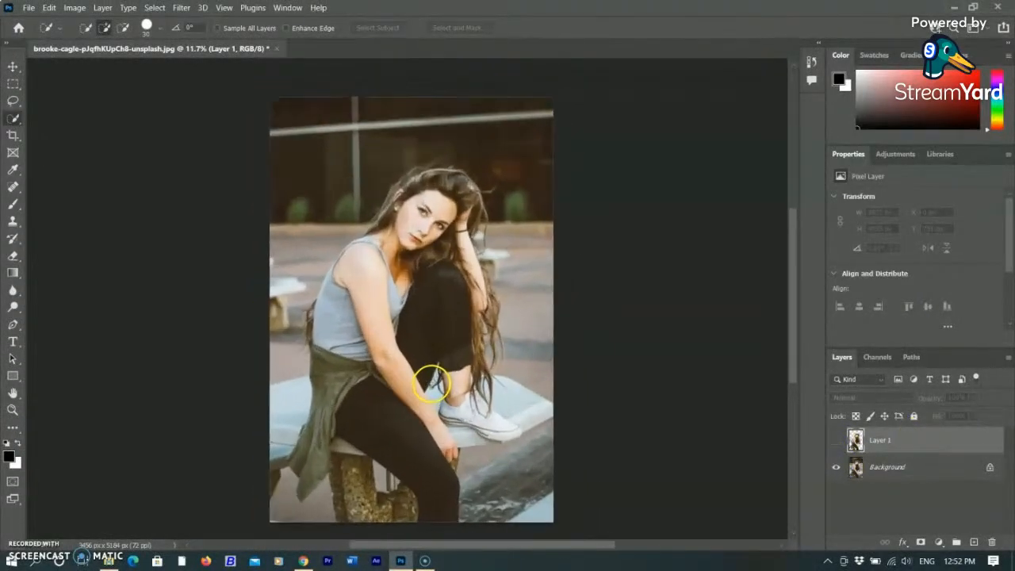
scroll(415, 340, "down", 1)
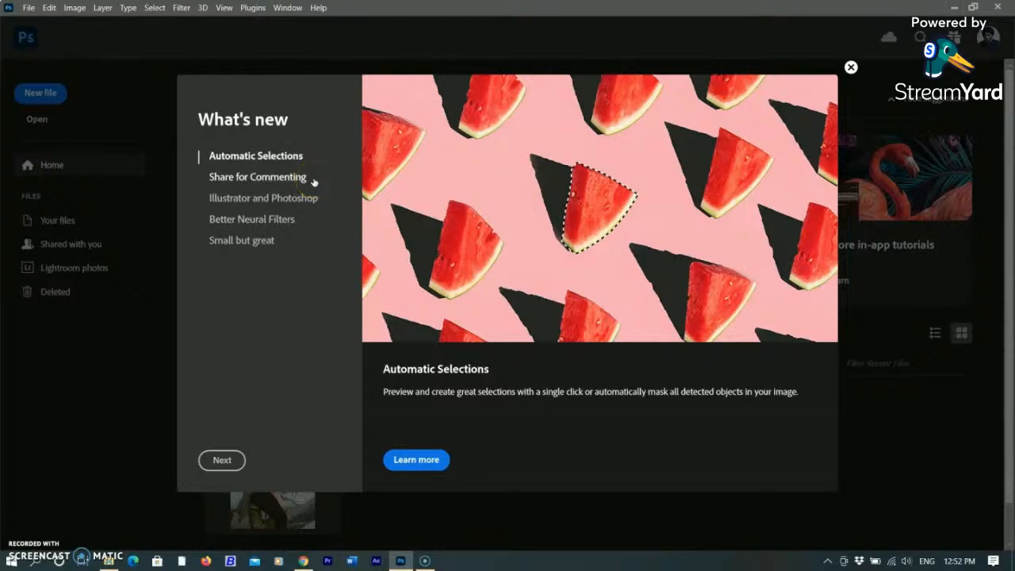
Step: View the Illustrator and Photoshop entry in What's new and rasterize the EPS file at 1642 × 1629 pixels, 300 pixels/inch, CMYK Color
left_click(254, 199)
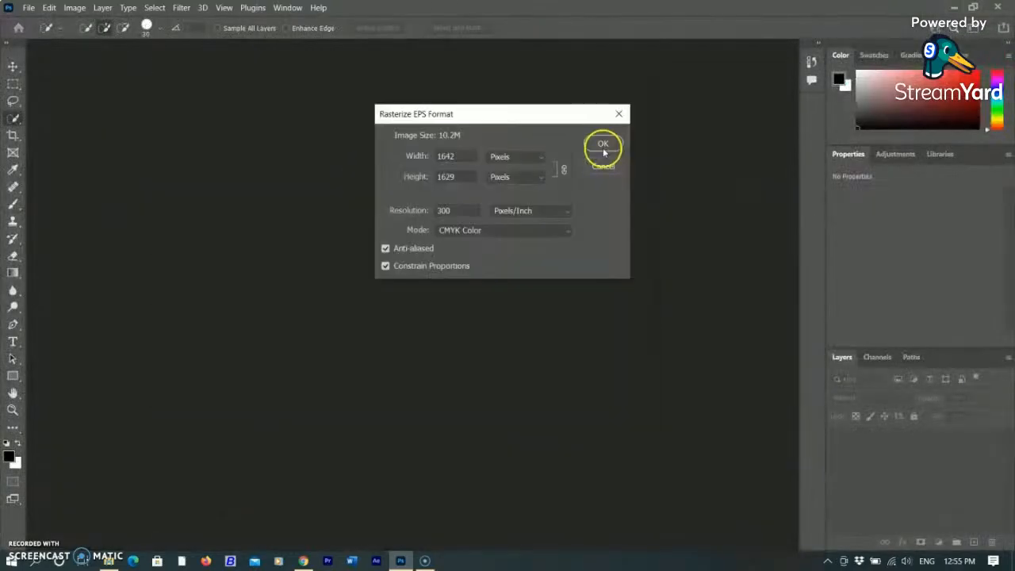
left_click(600, 146)
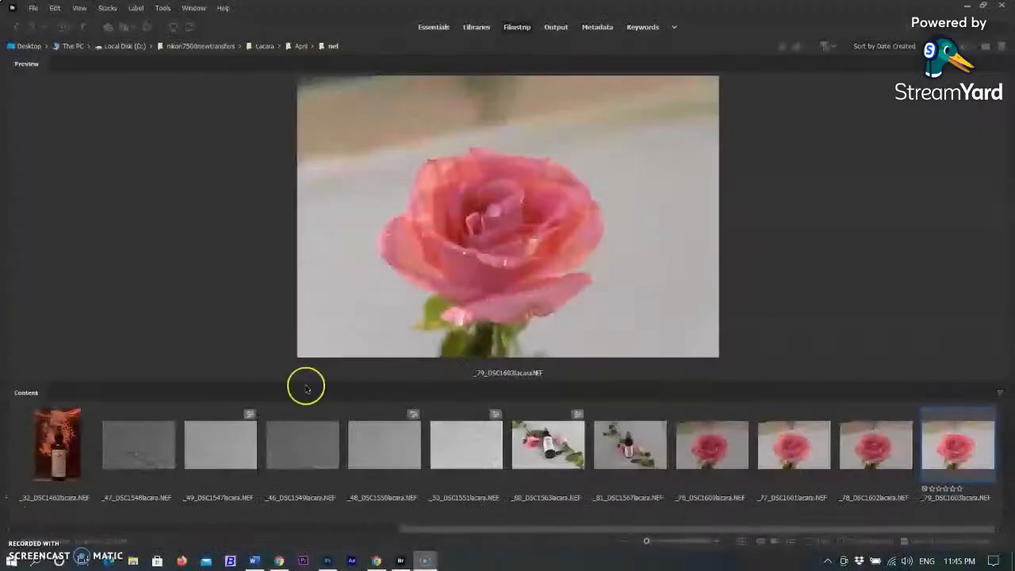
Step: Switch to Bridge and open the rose photo _79_DSC1603lacara.NEF in Camera Raw
right_click(589, 203)
left_click(648, 421)
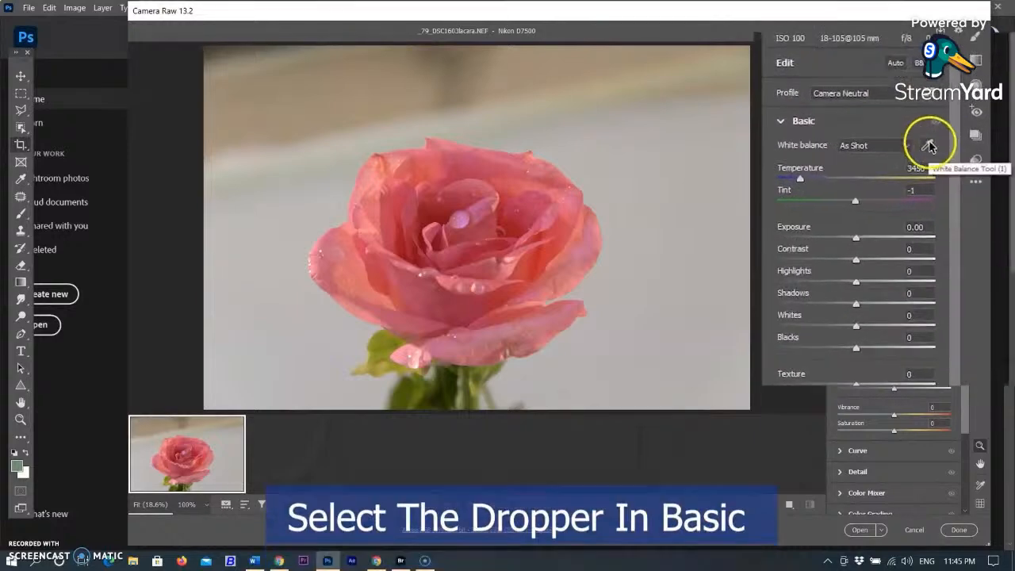
Step: Sample the rose photo's background with the White Balance Tool and try the Auto white balance
left_click(915, 117)
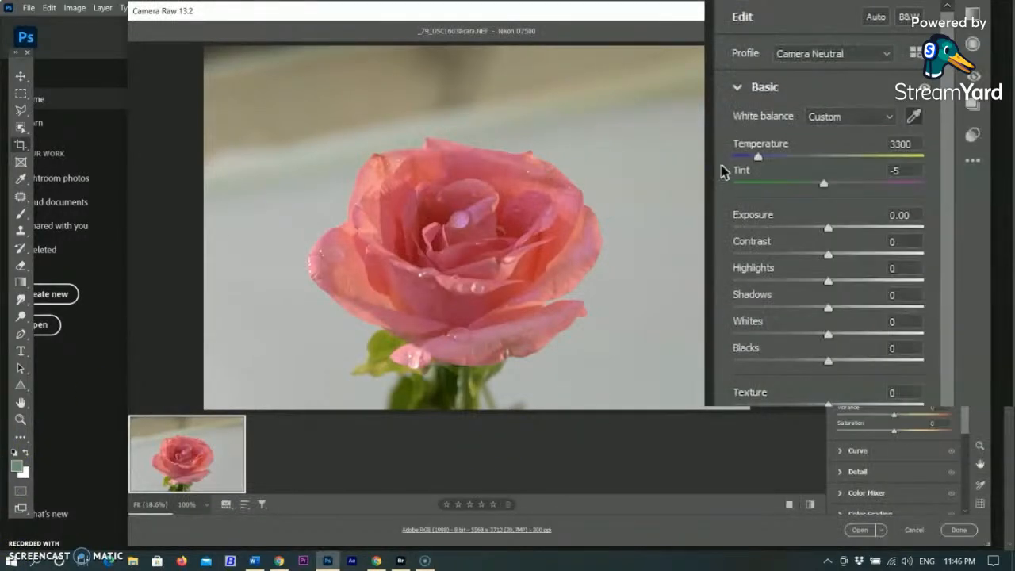
left_click(839, 118)
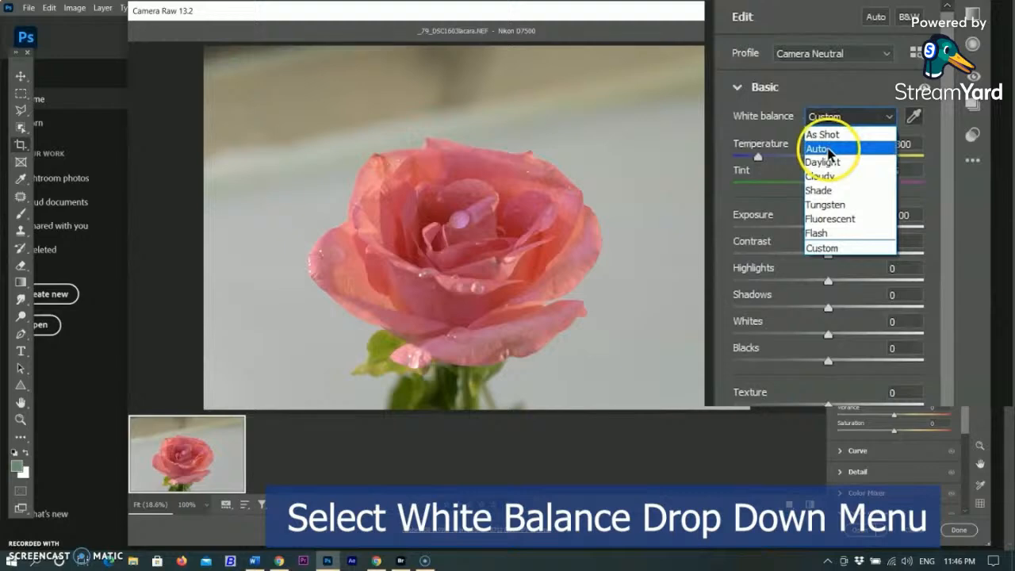
left_click(829, 151)
Step: Try the Cloudy, Shade, Tungsten, Fluorescent and Custom white balance settings on the rose photo
left_click(857, 119)
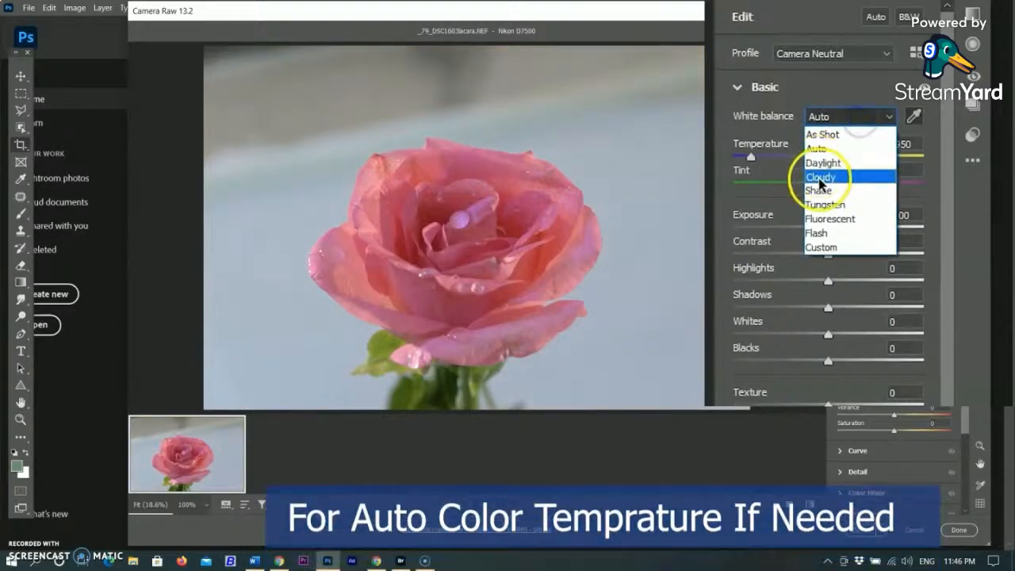
left_click(820, 179)
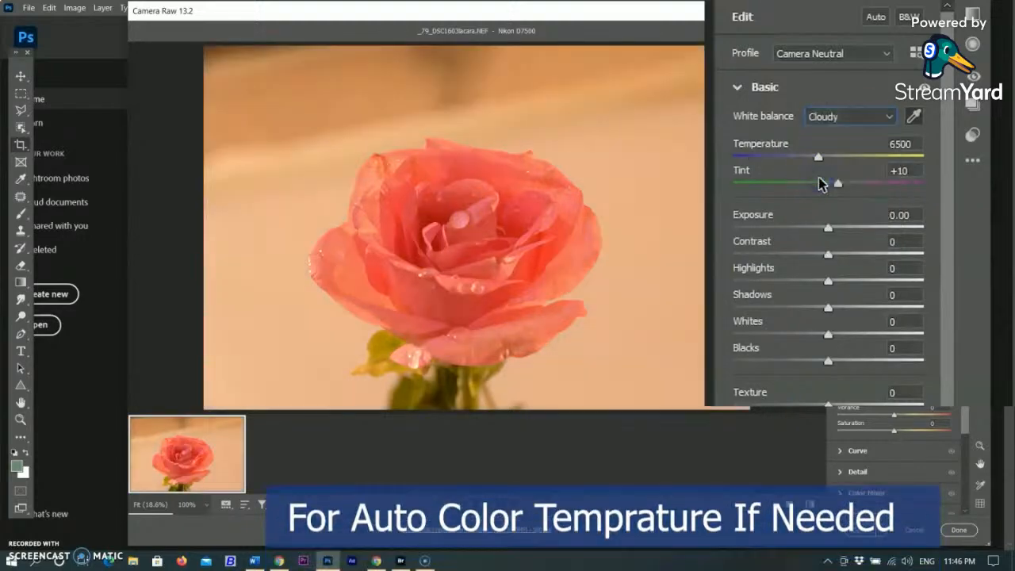
left_click(845, 121)
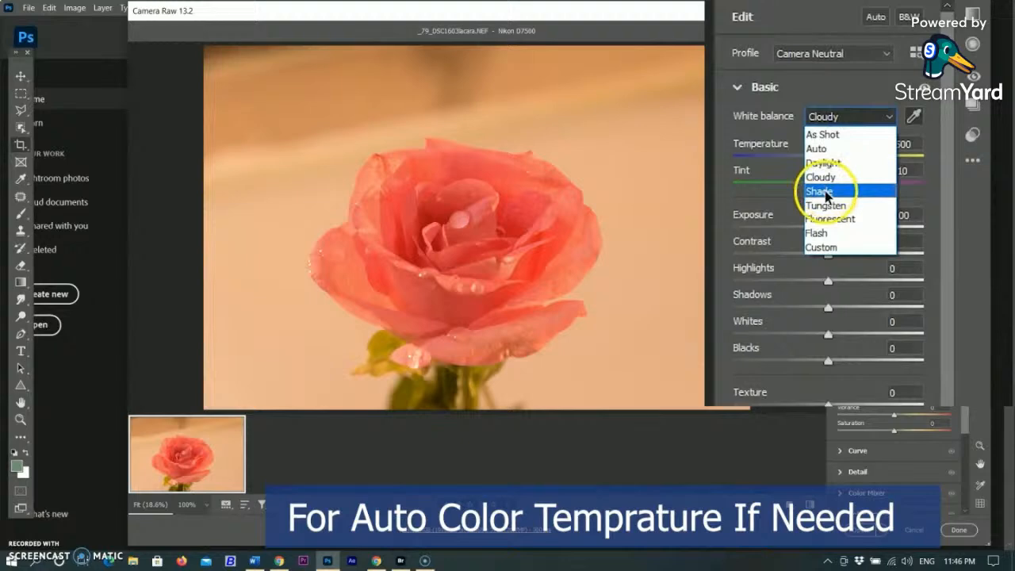
left_click(824, 193)
left_click(849, 118)
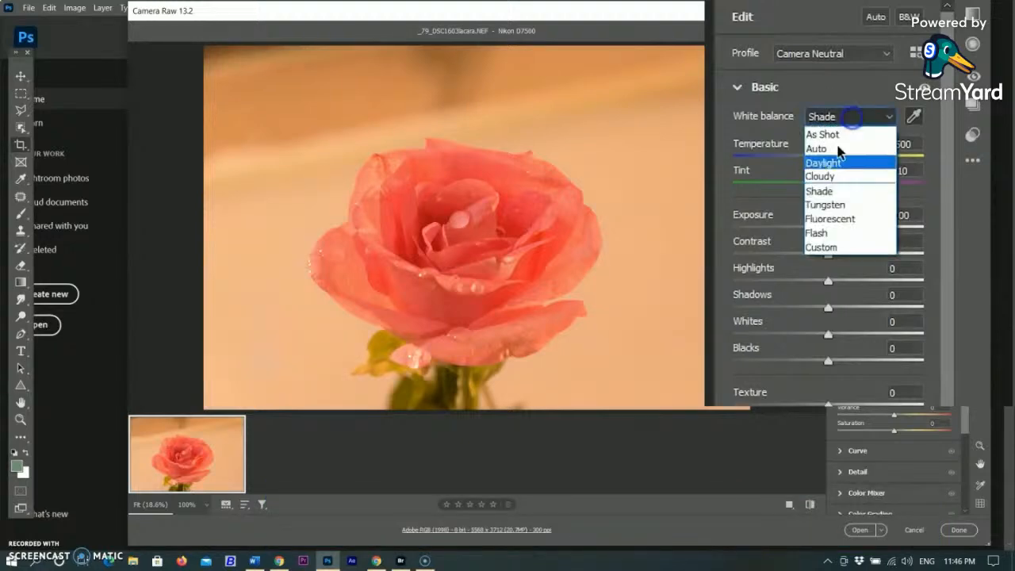
left_click(824, 206)
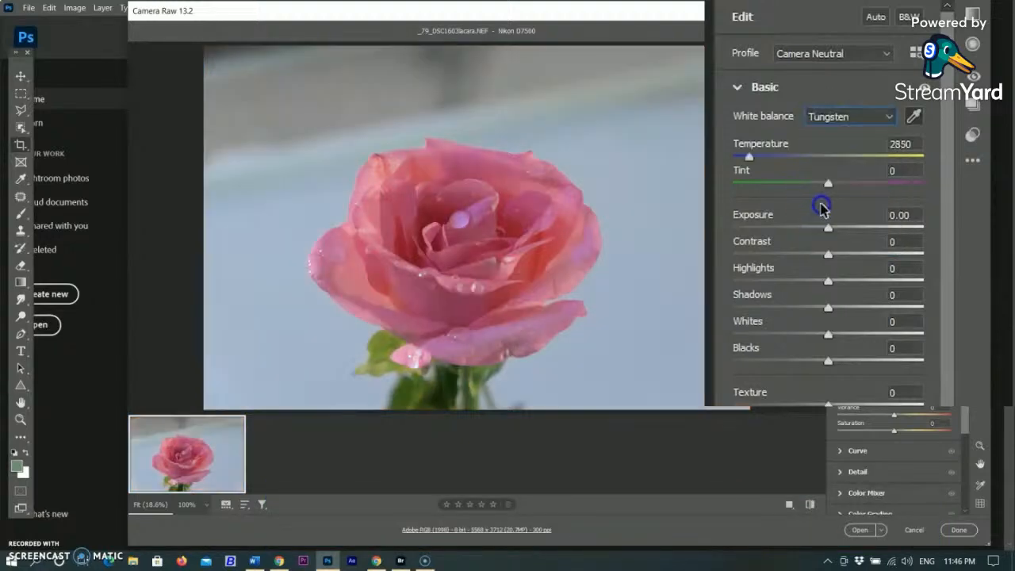
left_click(859, 117)
left_click(821, 221)
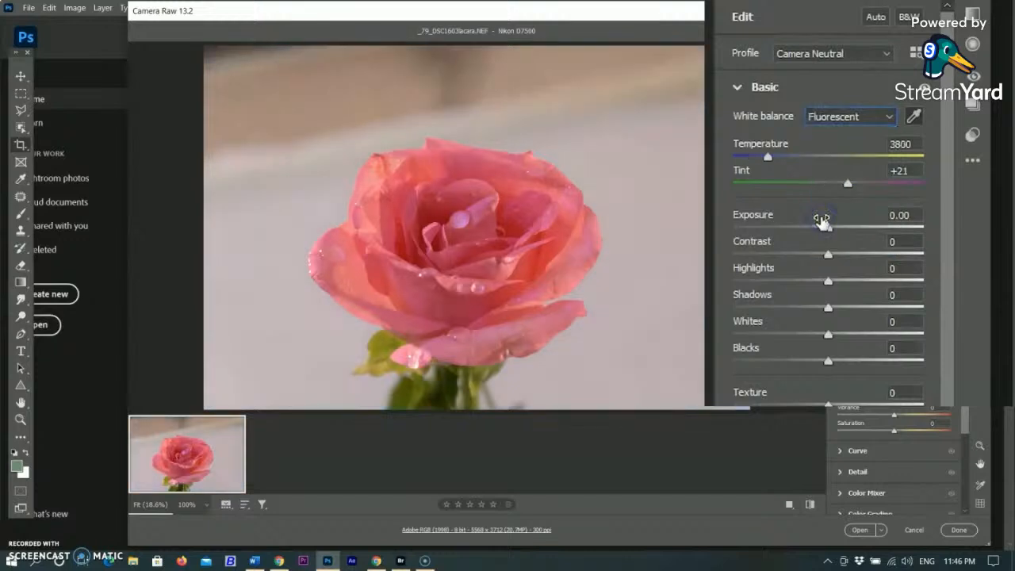
left_click(845, 117)
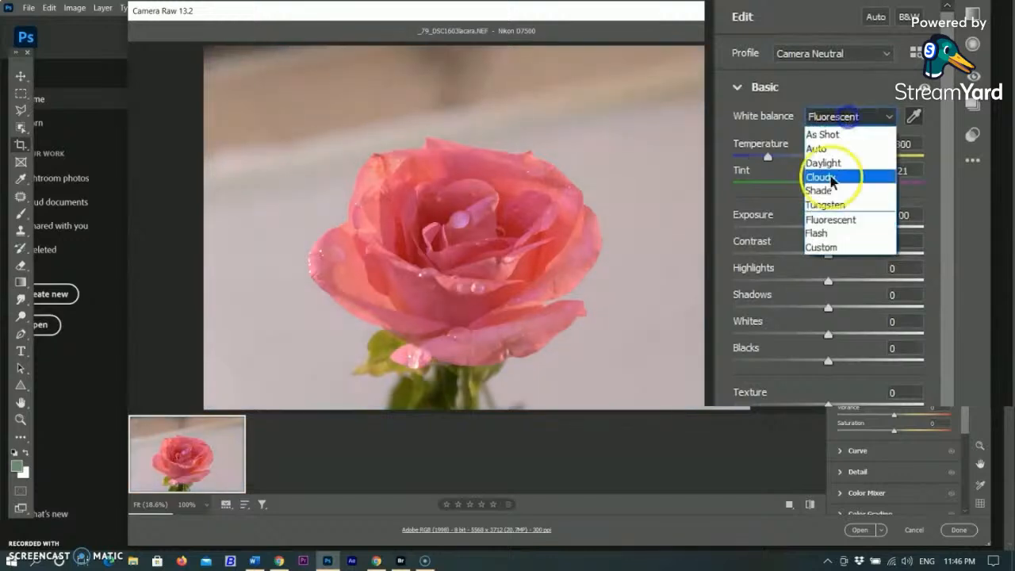
left_click(823, 248)
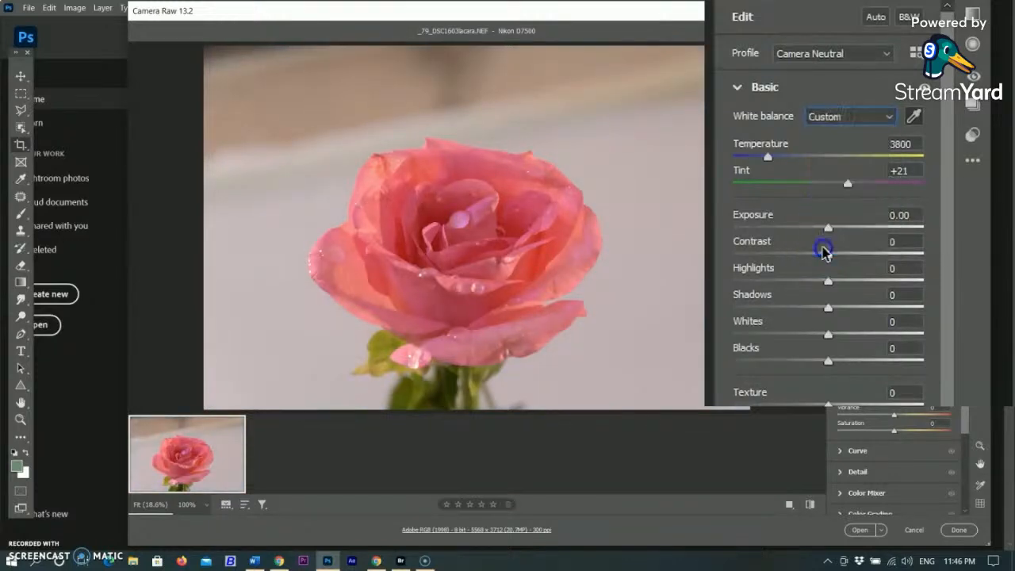
Step: Set the rose photo's white balance back to As Shot and activate the White Balance Tool
left_click(837, 119)
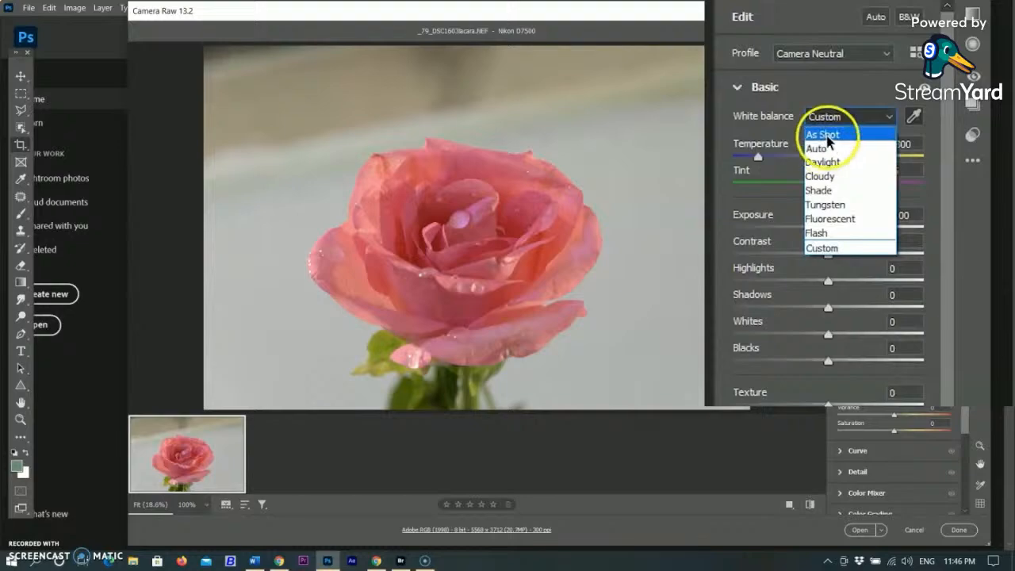
left_click(828, 134)
left_click(915, 119)
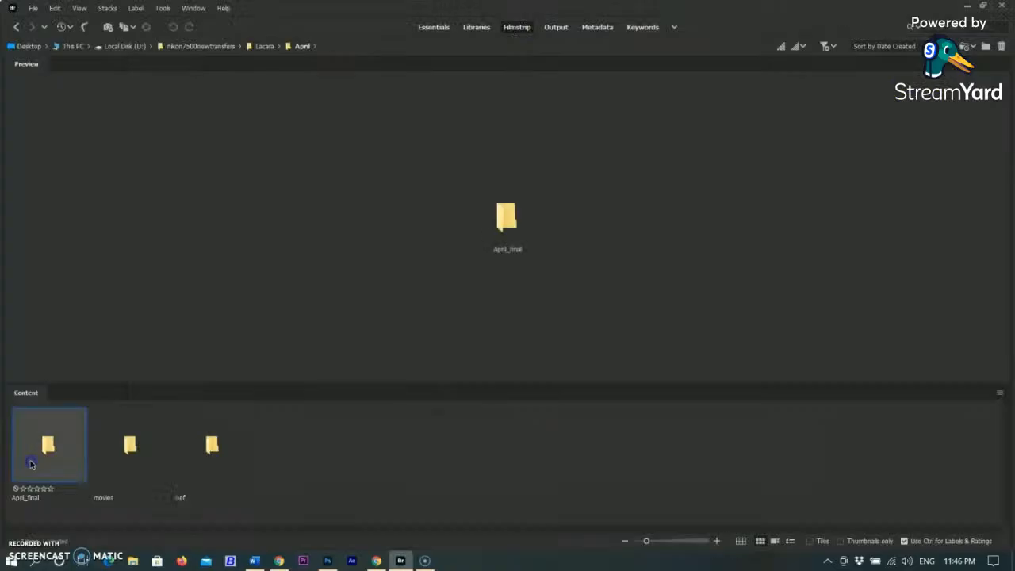
Step: Open the makeup brush photo _68_DSC0830lacara.NEF from Bridge's April_final folder in Camera Raw, with the Basic adjustments expanded
double_click(32, 463)
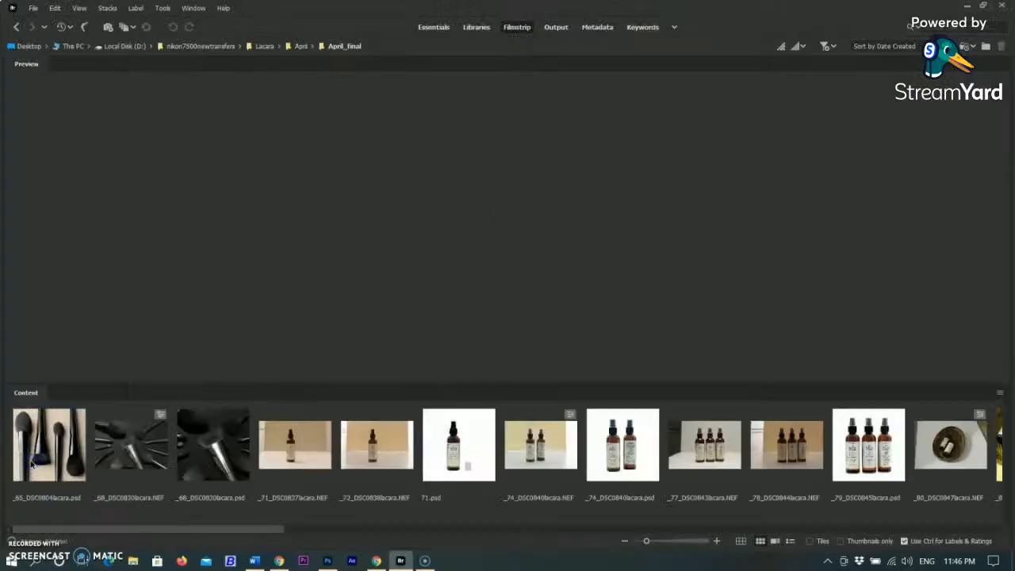
double_click(123, 468)
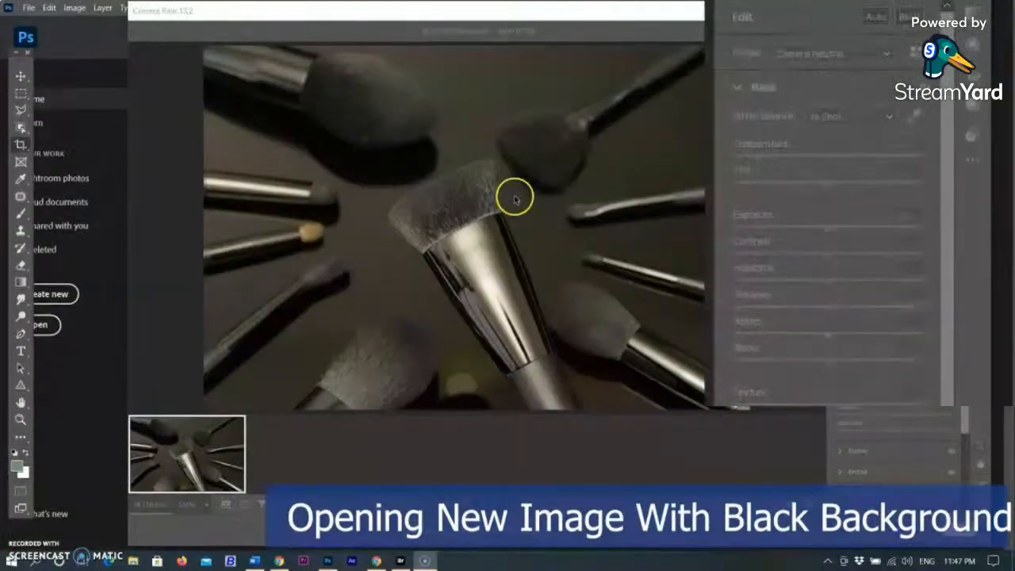
left_click(849, 93)
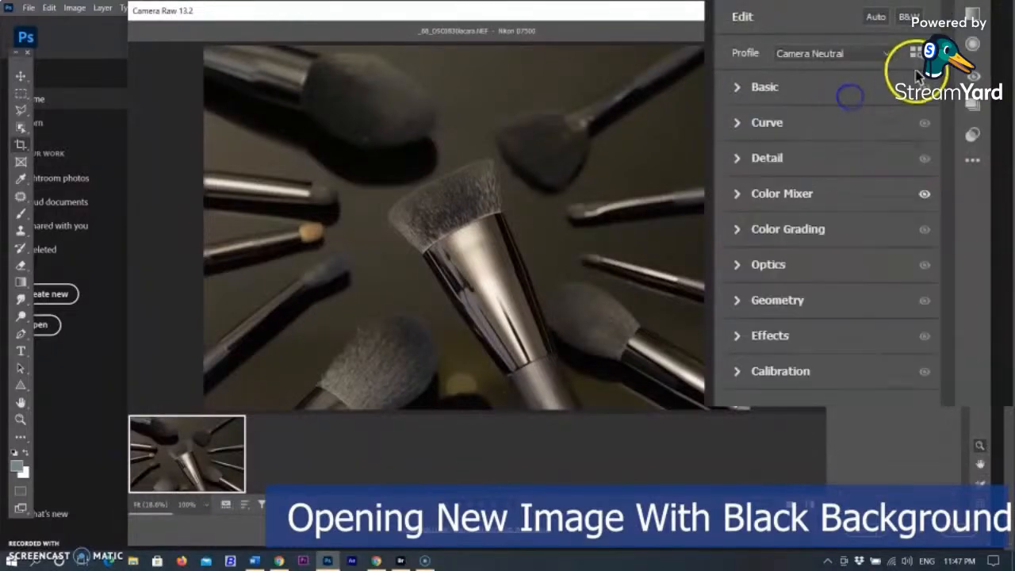
left_click(745, 95)
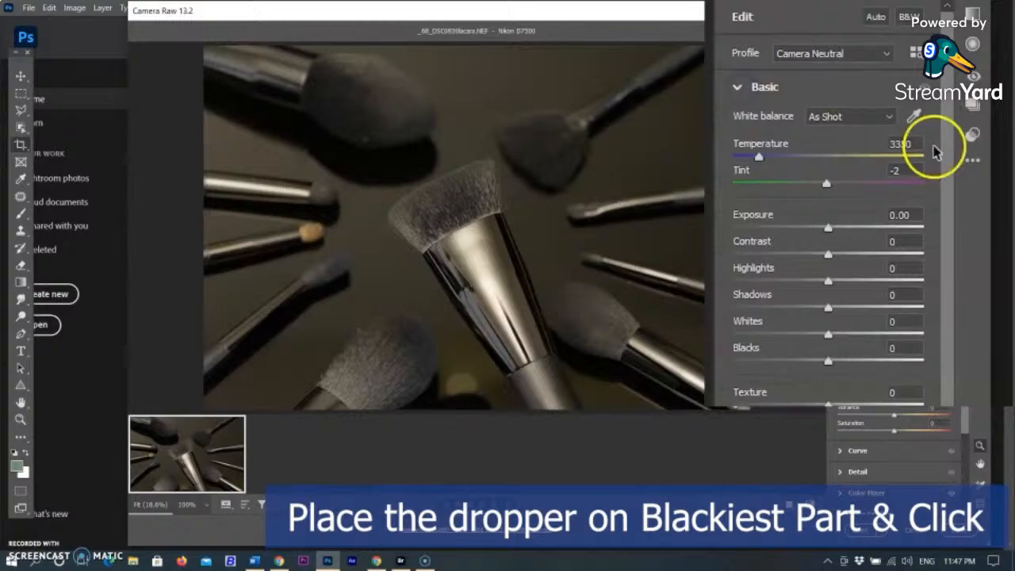
Step: Neutralise the brush photo's warm cast by sampling the dark background with the White Balance Tool
left_click(913, 116)
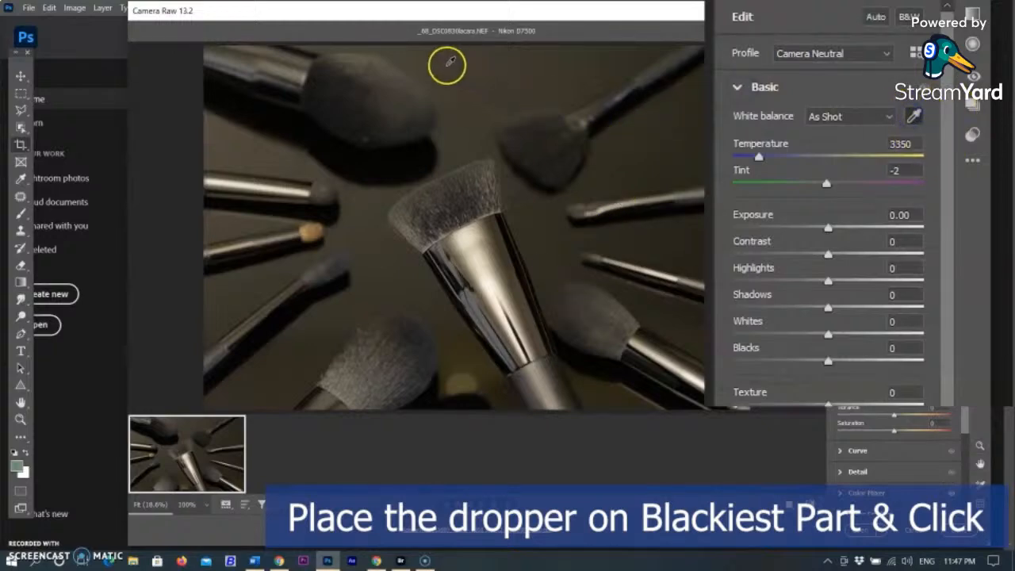
left_click(449, 66)
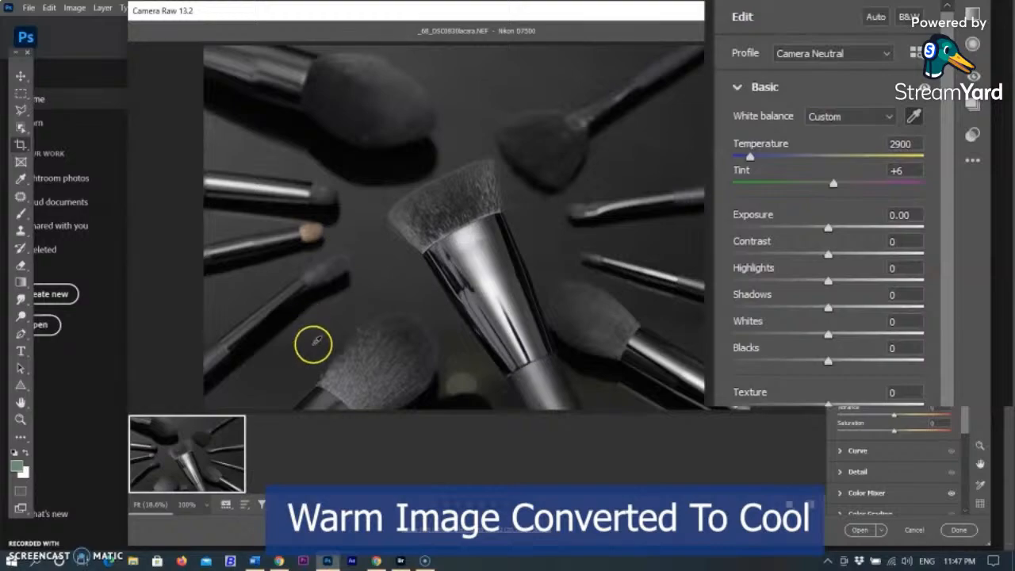
left_click(873, 117)
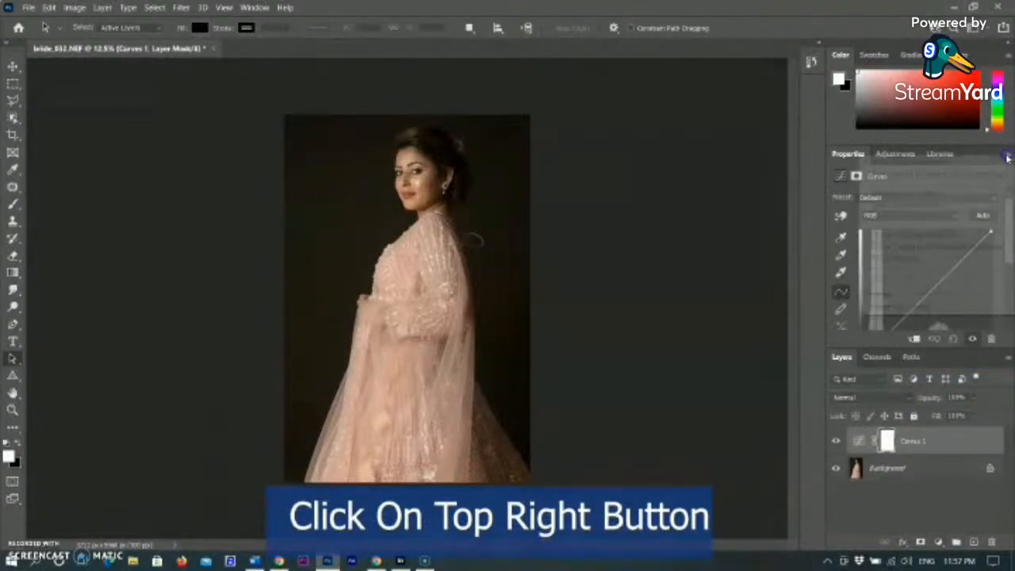
Step: Try Find Dark & Light Colors, Enhance Per Channel Contrast and Enhance Monochromatic Contrast in the Curves layer's Auto Options
left_click(1008, 157)
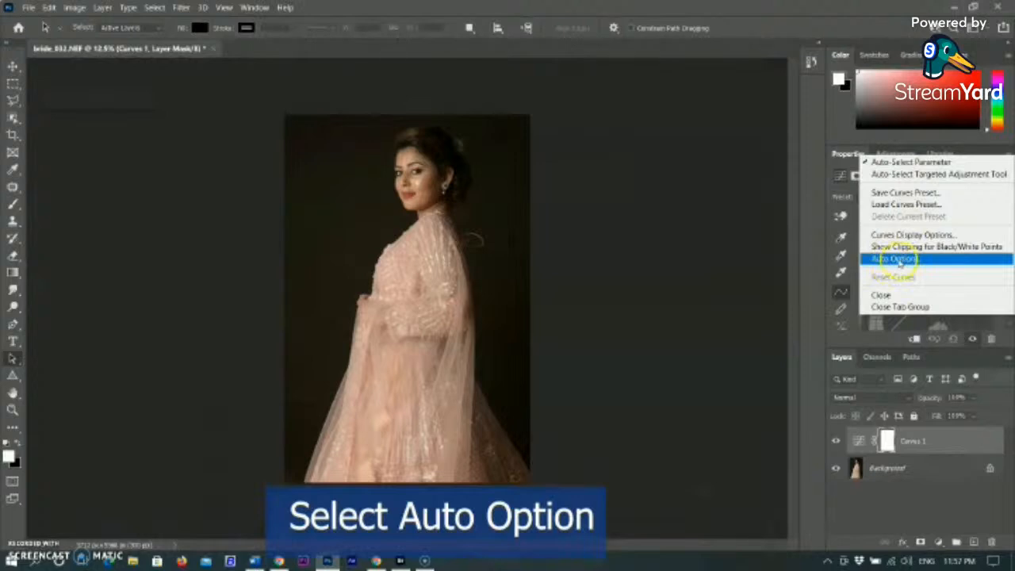
left_click(898, 260)
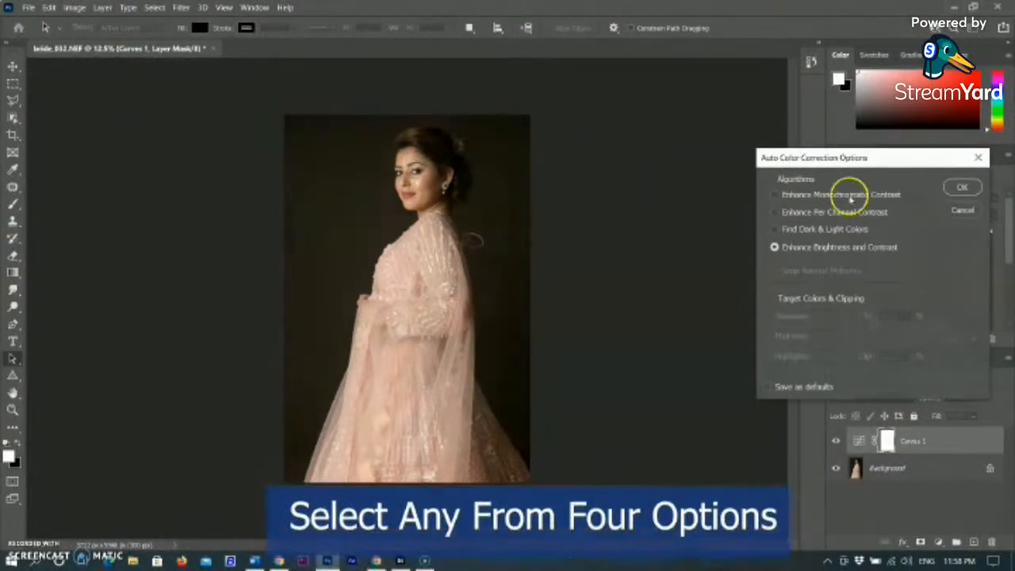
left_click(784, 229)
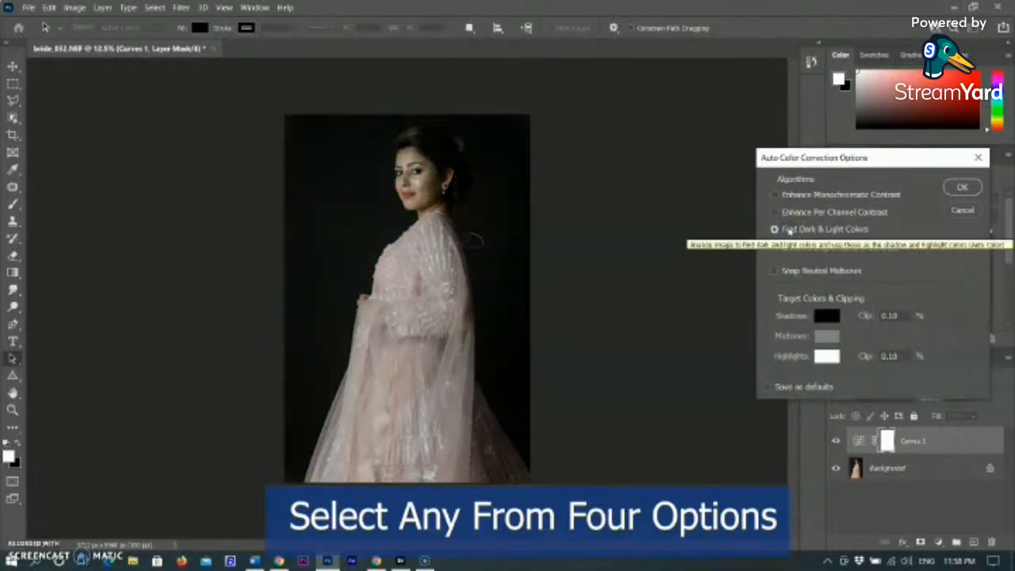
left_click(775, 214)
left_click(774, 195)
scroll(440, 230, "up", 3)
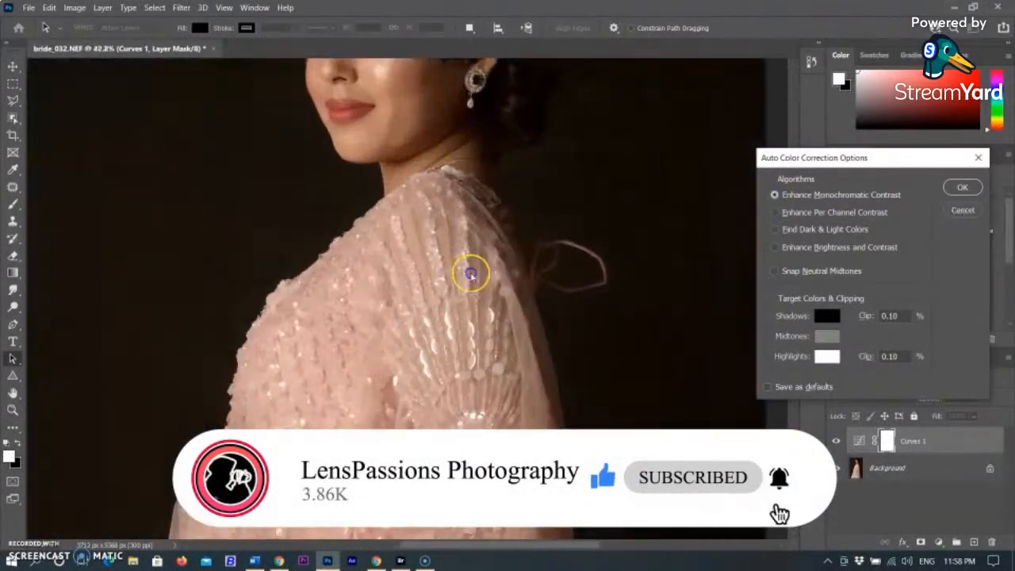
left_click(962, 210)
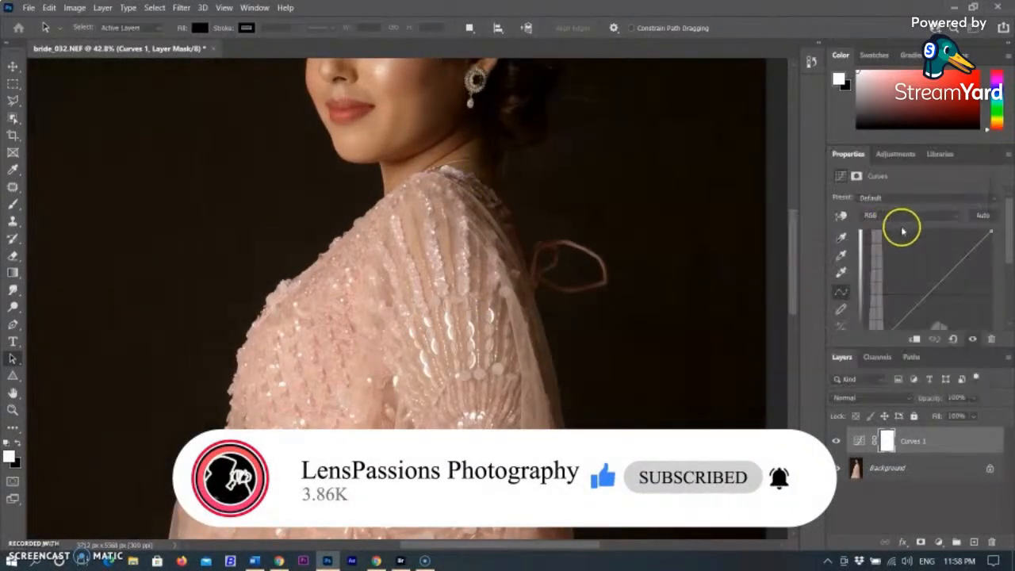
Step: Apply the Find Dark & Light Colors auto correction to the Curves 1 layer and compare the portrait with and without it
scroll(507, 336, "down", 1)
left_click(1008, 154)
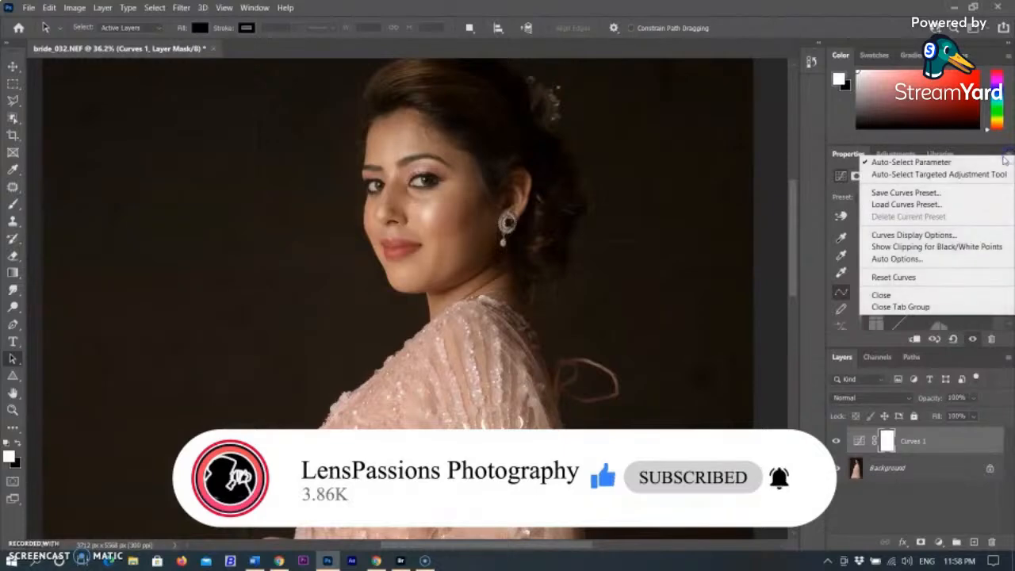
left_click(887, 260)
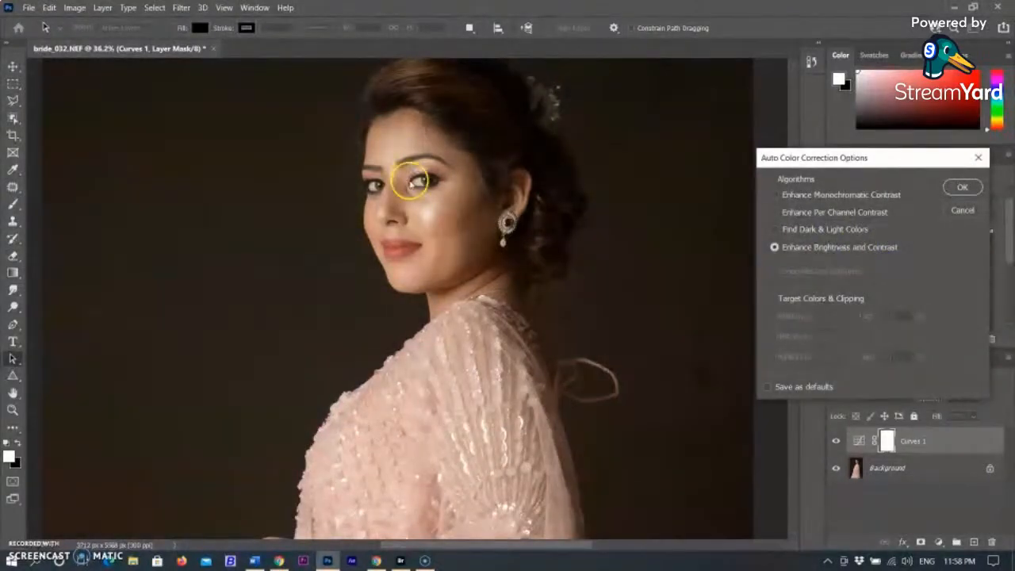
left_click(776, 230)
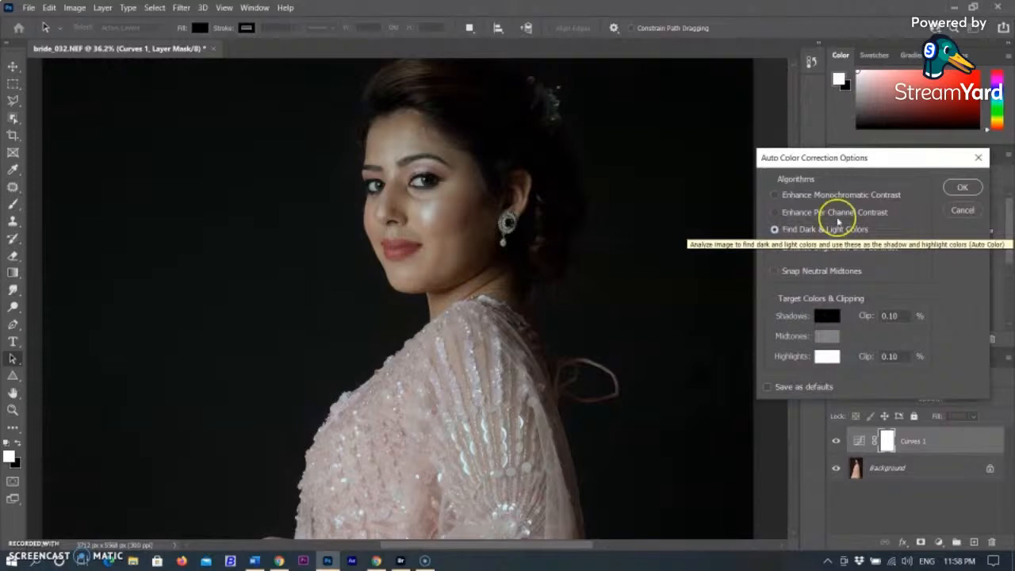
left_click(776, 213)
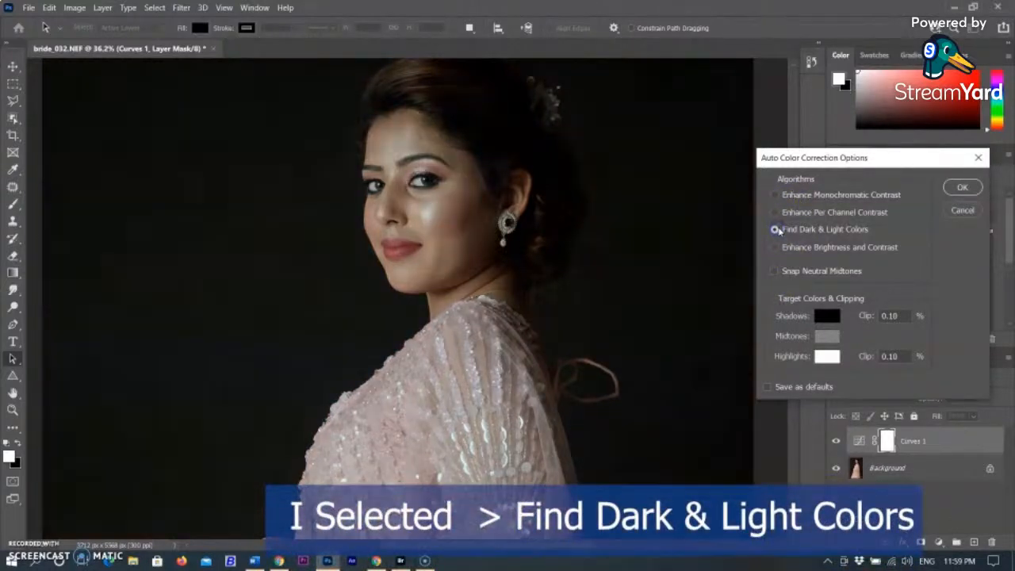
left_click(961, 187)
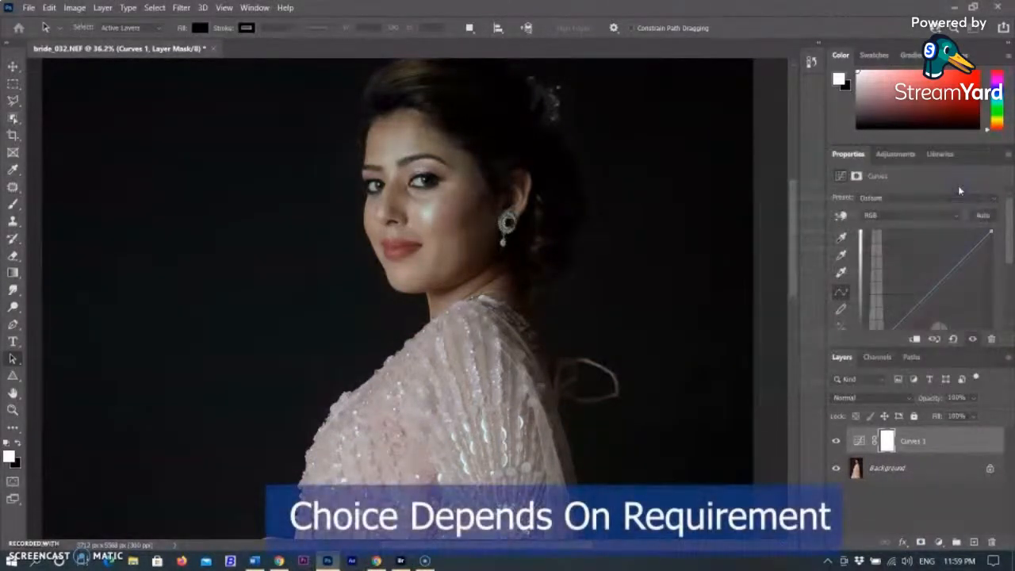
left_click(837, 442)
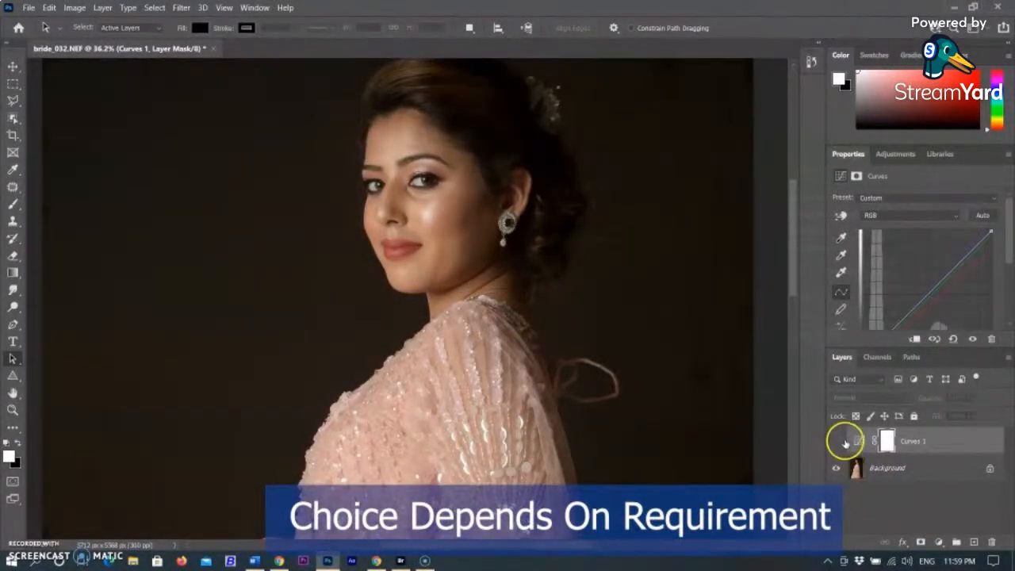
left_click(837, 442)
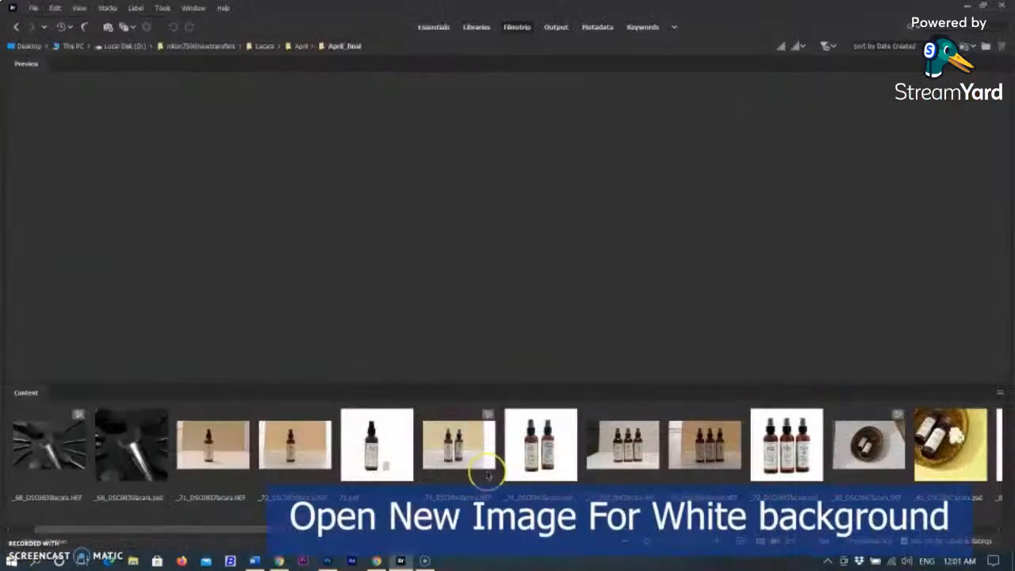
Step: Open the bottle photo _72_DSC0838lacara.NEF in Photoshop through Camera Raw with white balance sampled from the beige backdrop
double_click(289, 445)
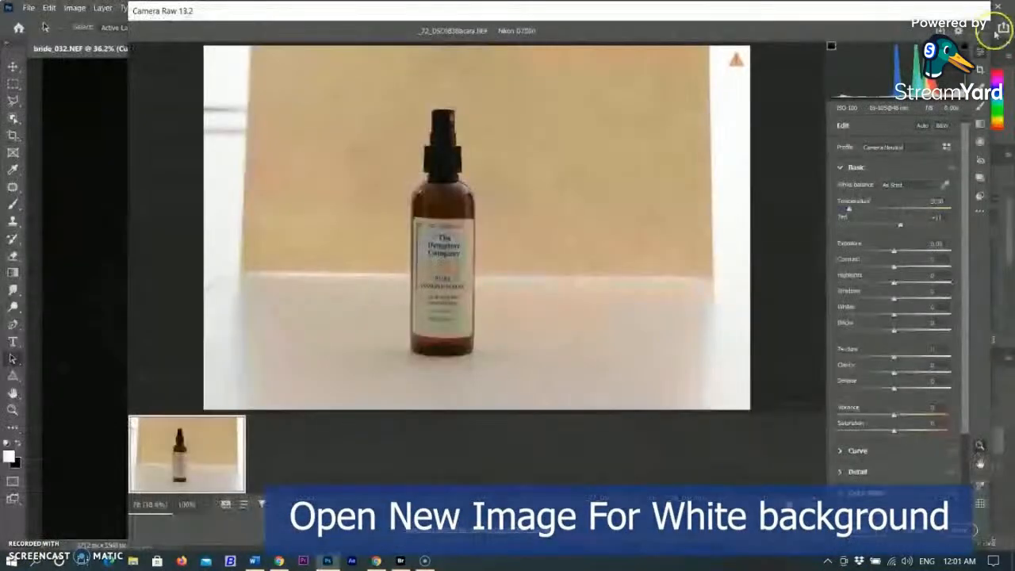
left_click(945, 186)
left_click(651, 137)
left_click(863, 528)
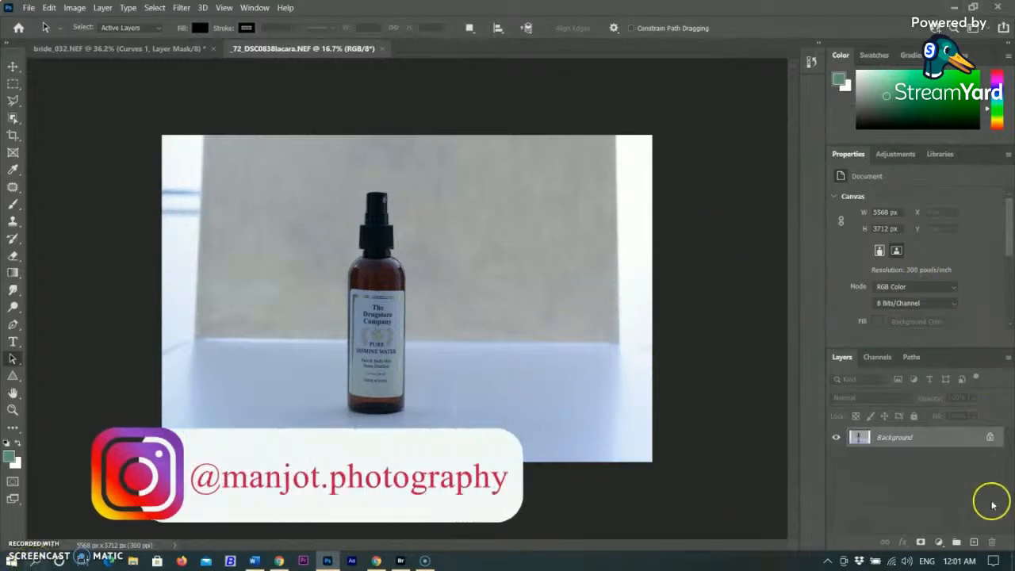
Step: Add a Curves adjustment layer above the bottle photo's Background layer
left_click(938, 541)
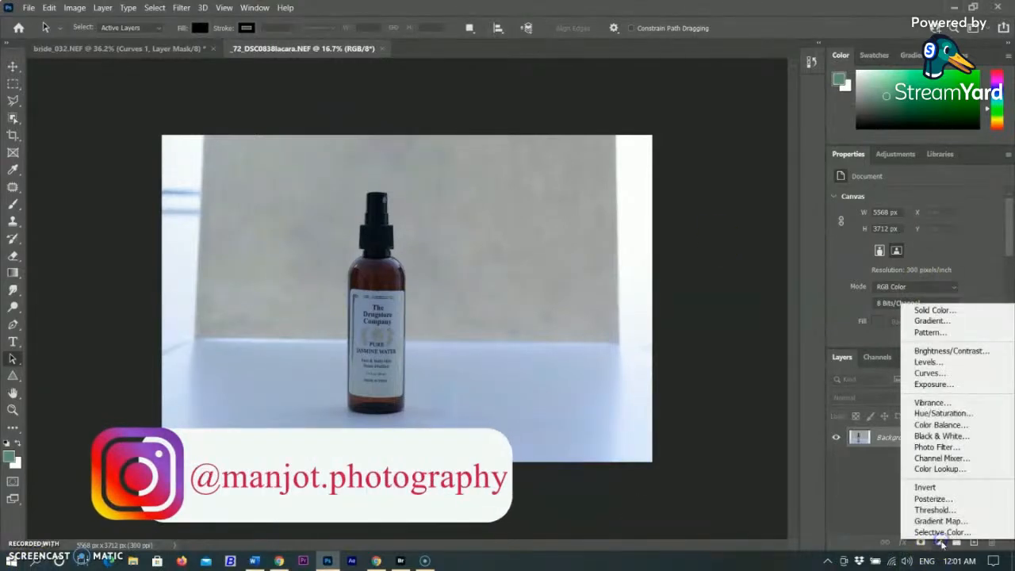
left_click(940, 373)
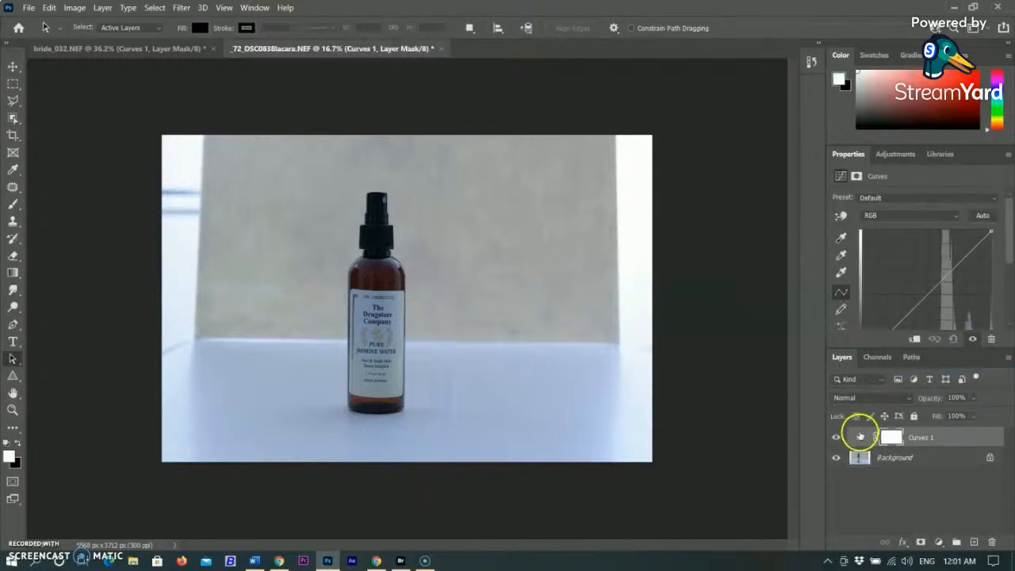
Step: Dock the Properties, Adjustments and Libraries group in the collapsed icon strip and enlarge the Curves properties so the whole graph shows
left_click_drag(983, 156, 851, 150)
left_click(844, 89)
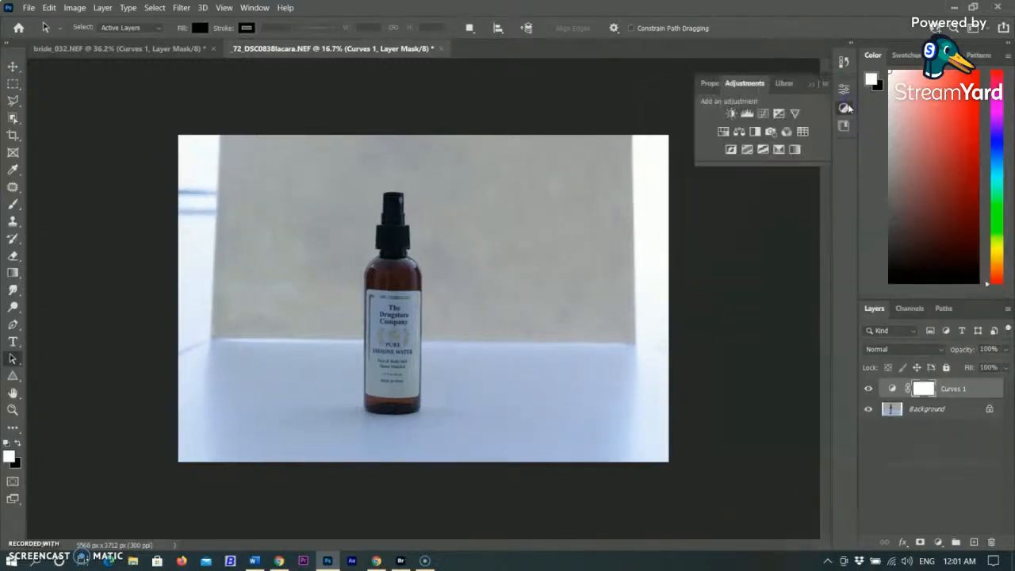
left_click(708, 84)
left_click_drag(768, 242, 766, 310)
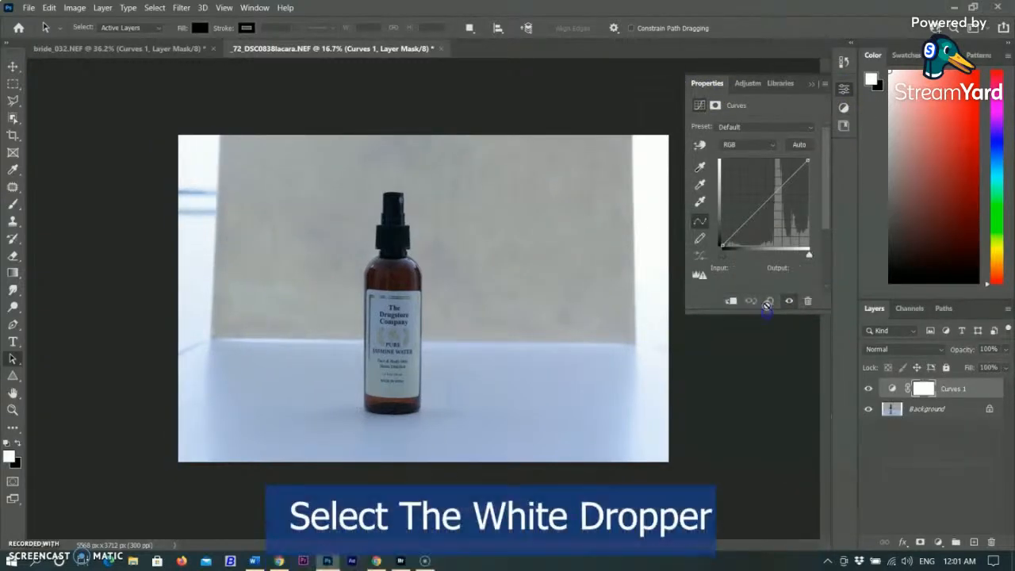
Step: Try to set the white point of the unmasked Curves layer by sampling the beige backdrop beside the bottle
left_click(699, 202)
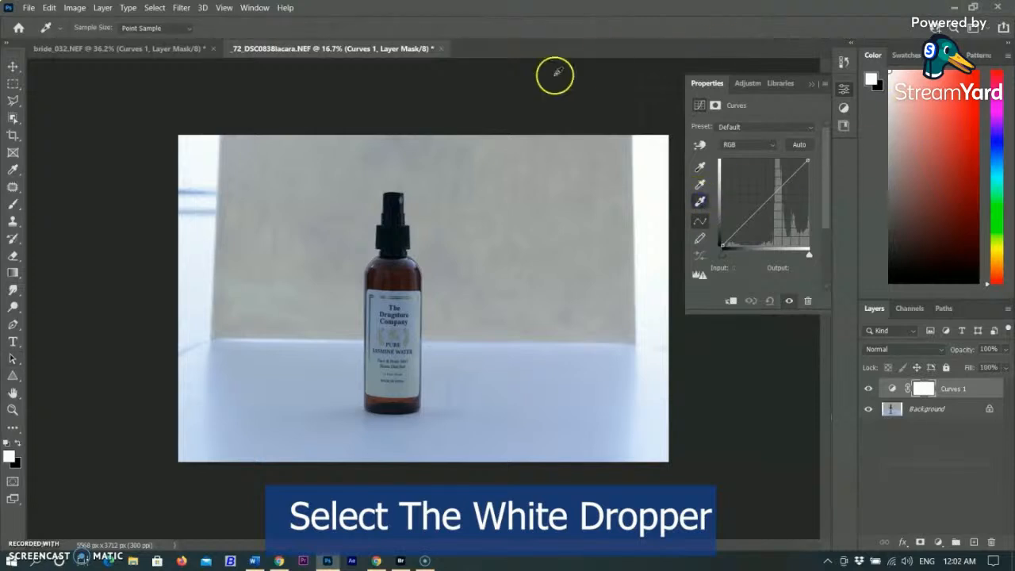
left_click(508, 201)
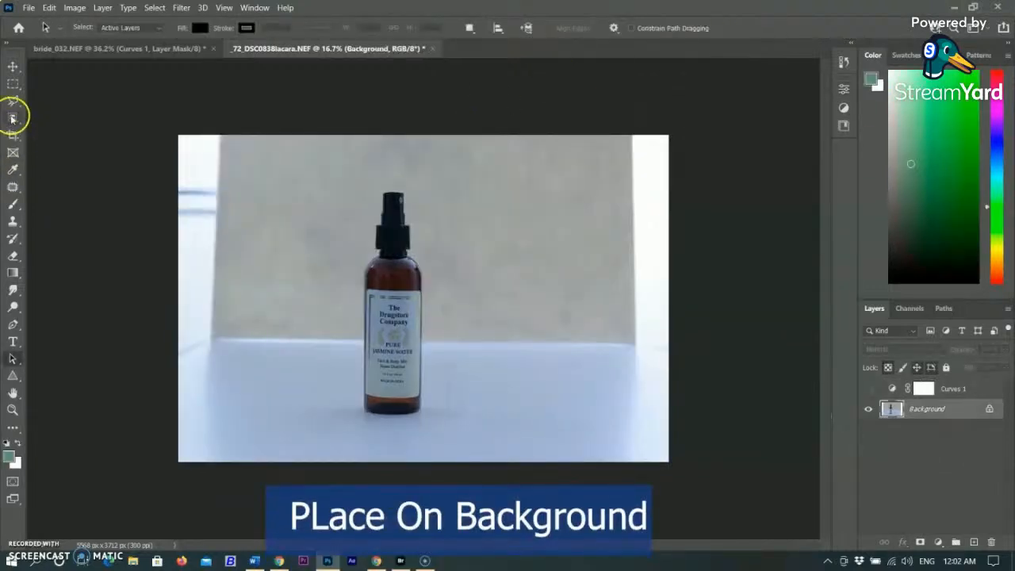
Step: Select everything except the bottle with Object Selection and an inverted selection, and add a Curves adjustment layer masked to it
left_click(13, 117)
left_click_drag(365, 171, 441, 437)
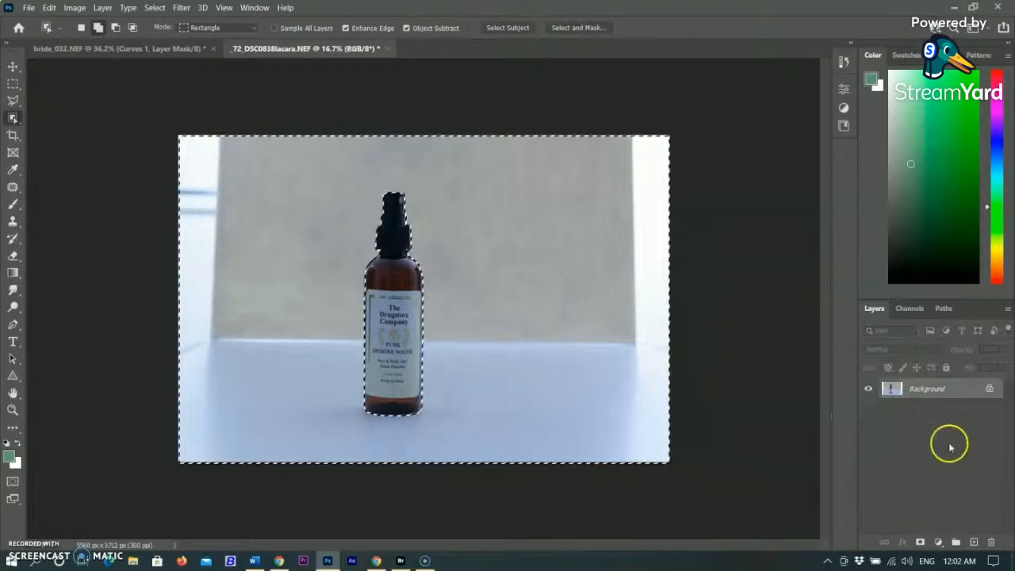
left_click(938, 542)
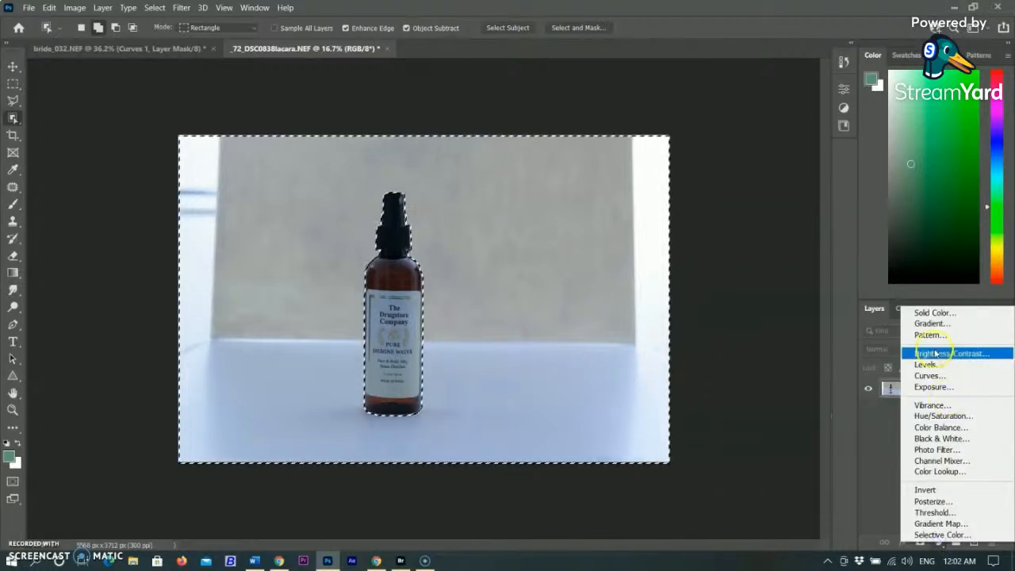
left_click(929, 375)
Step: Turn the bottle's surroundings white by sampling the beige backdrop as the masked Curves layer's white point
left_click(700, 200)
left_click(545, 193)
left_click(557, 221)
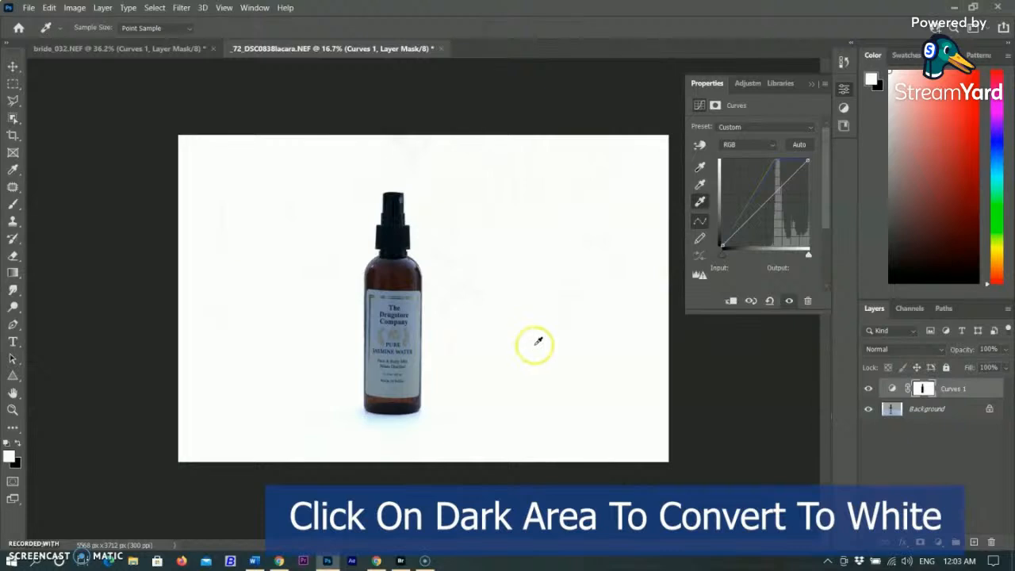
Step: Close the bottle photo without saving its changes and return to bride_032.NEF
left_click(441, 48)
left_click(525, 219)
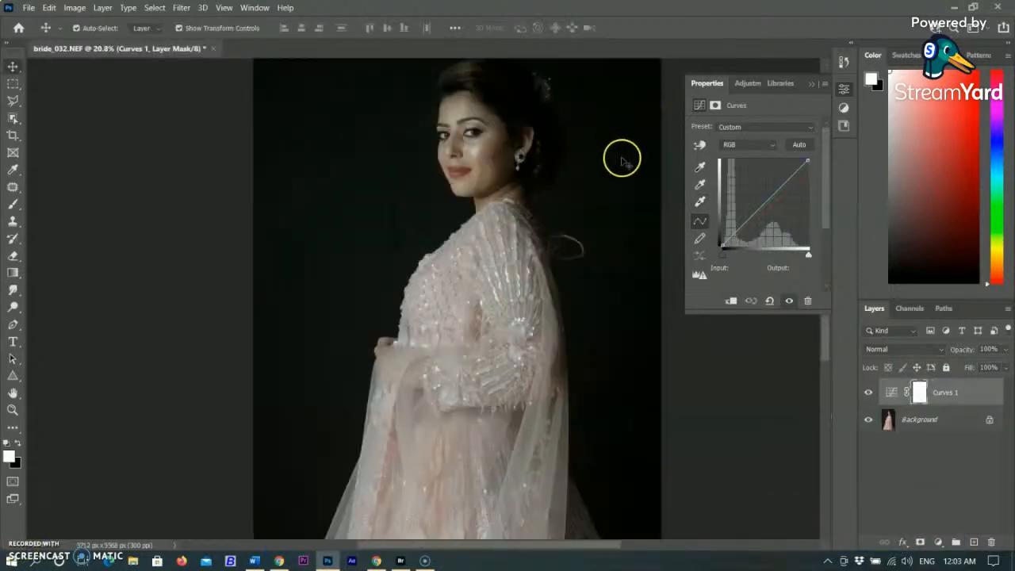
Step: Set the Curves 1 black point by sampling the dark backdrop beside the bride
left_click(700, 167)
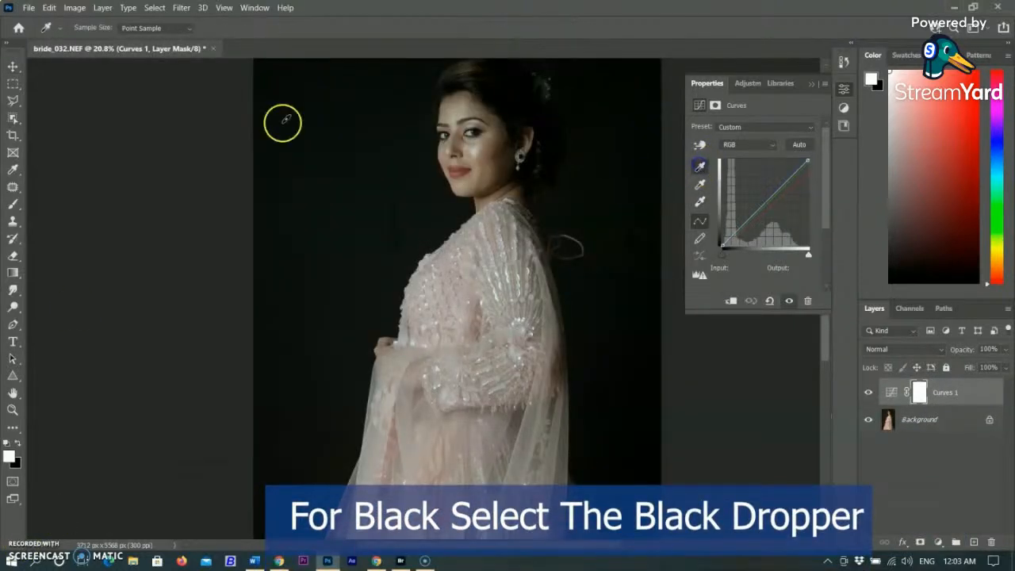
left_click(310, 159)
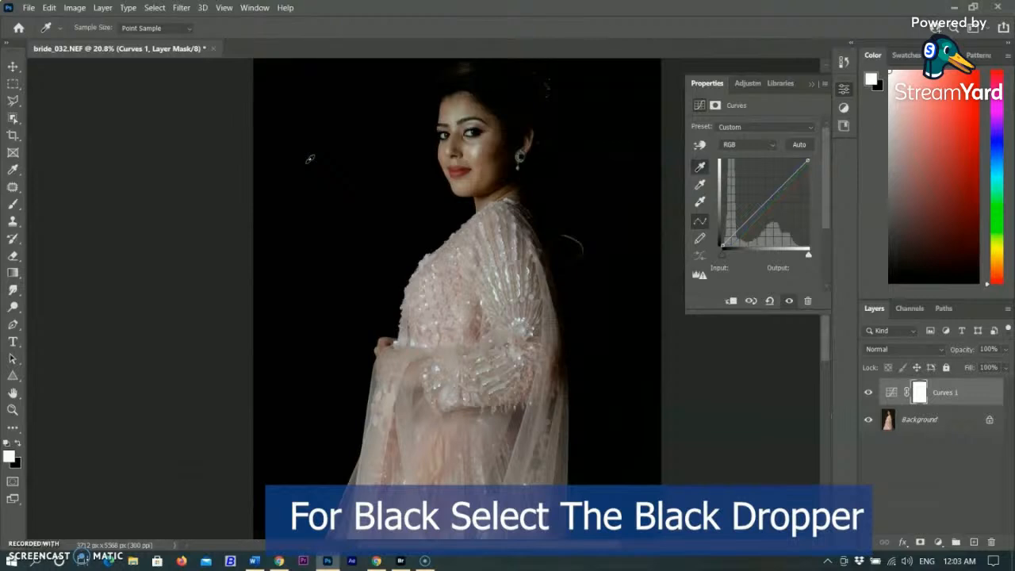
left_click_drag(335, 198, 545, 257)
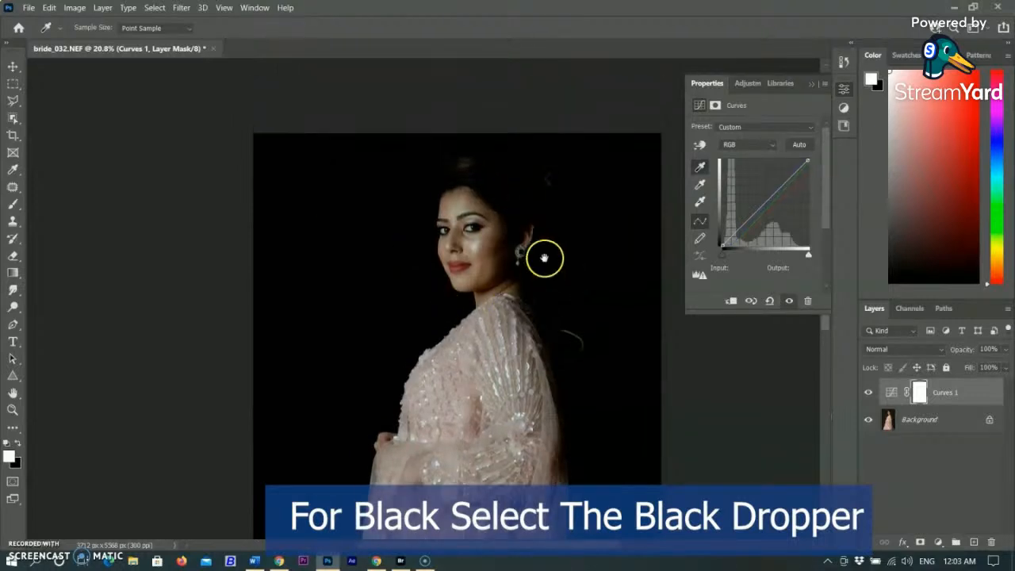
Step: Compare the bride portrait with and without the Curves 1 adjustment, checking the backdrop and the dress
left_click(868, 392)
left_click(868, 393)
left_click(869, 394)
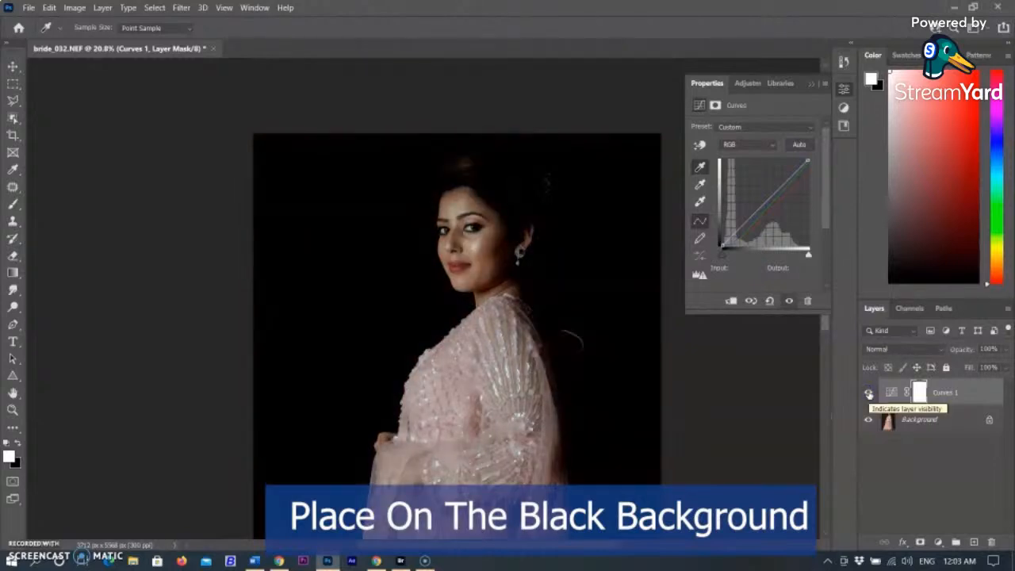
scroll(484, 306, "down", 3)
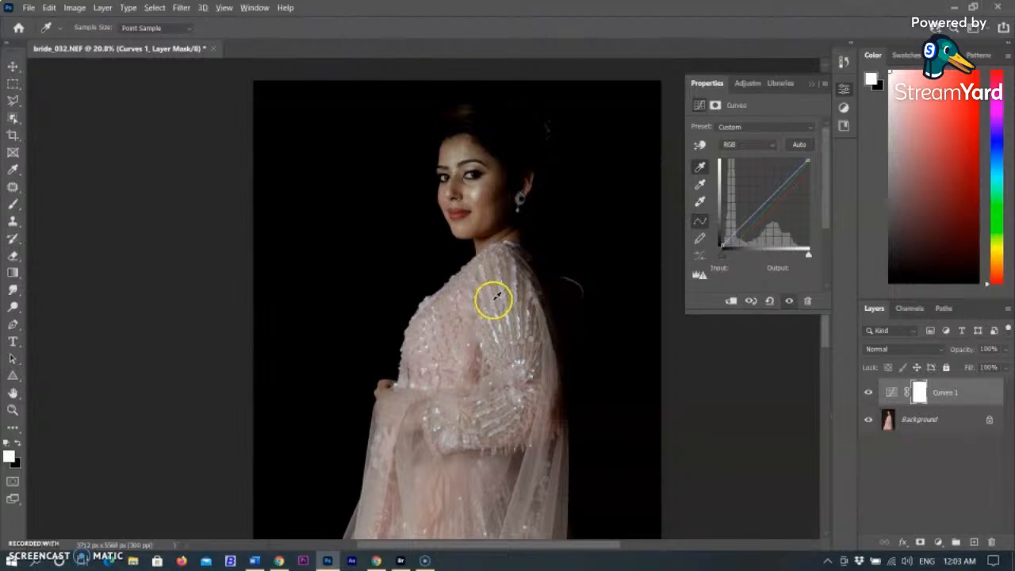
scroll(493, 300, "down", 6)
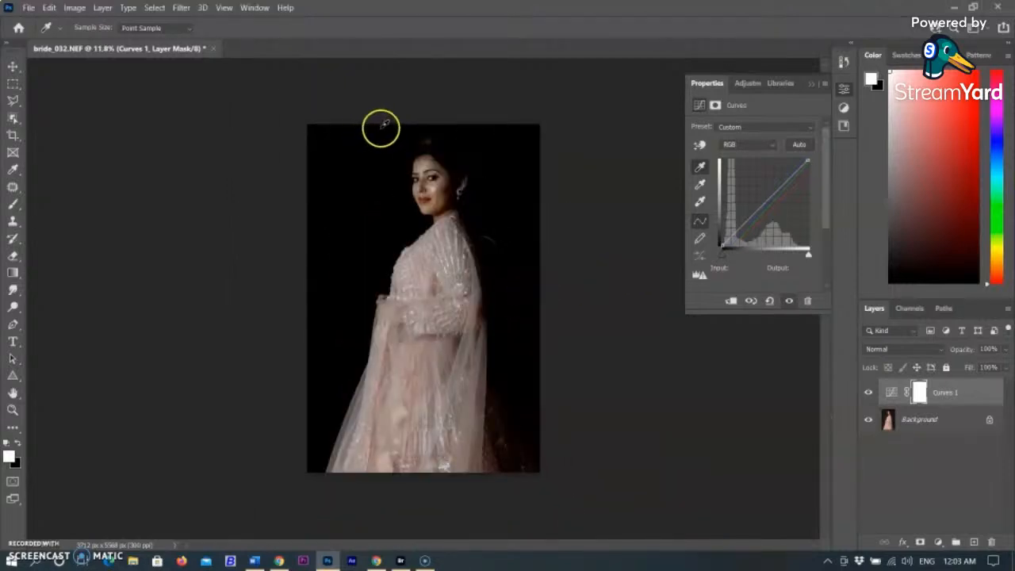
scroll(382, 131, "up", 3)
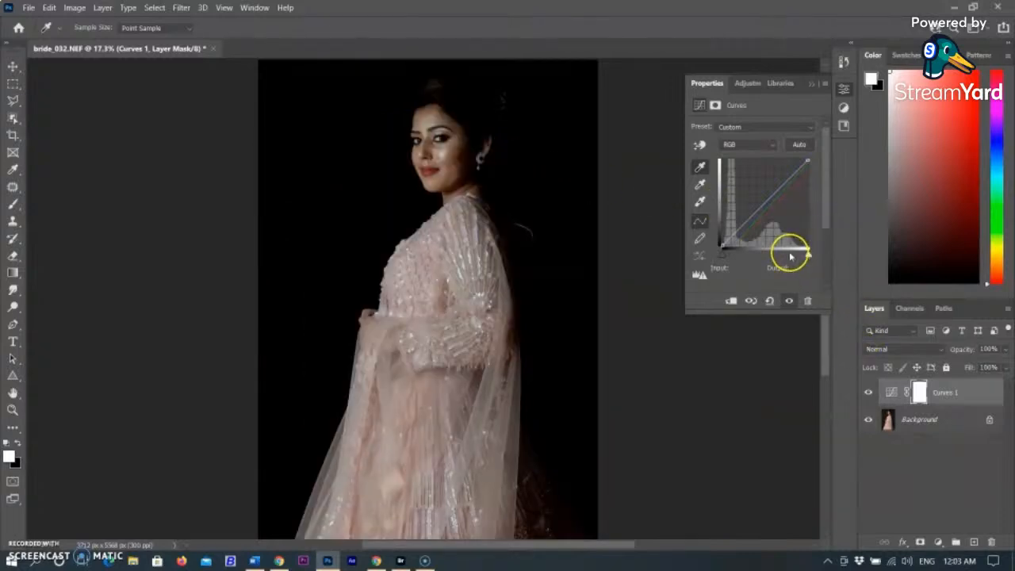
left_click(789, 300)
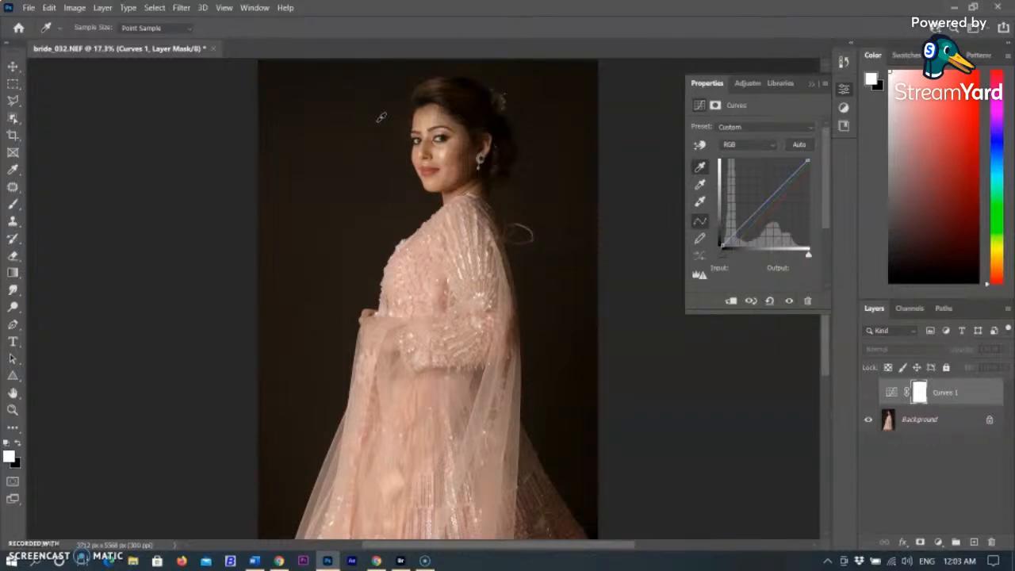
left_click(871, 394)
left_click(872, 394)
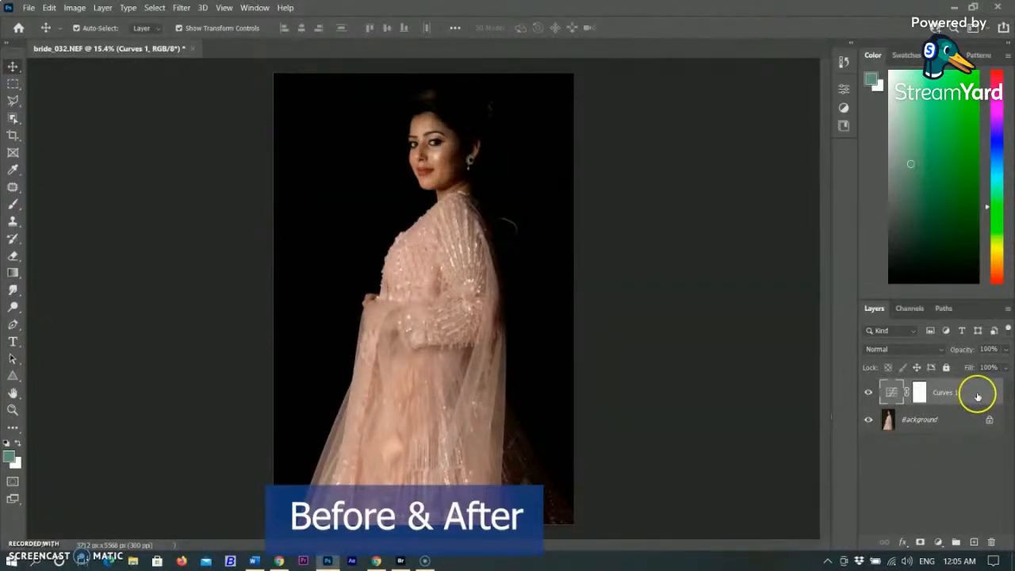
Step: Delete the layer mask of Curves 1 and the Curves 1 layer itself from the bride portrait
right_click(907, 391)
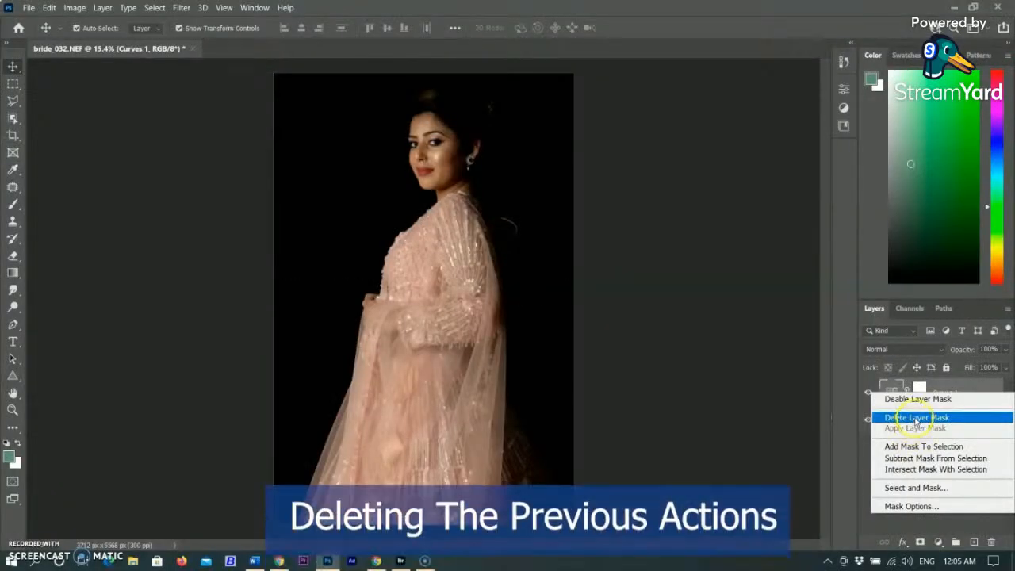
left_click(916, 418)
right_click(942, 392)
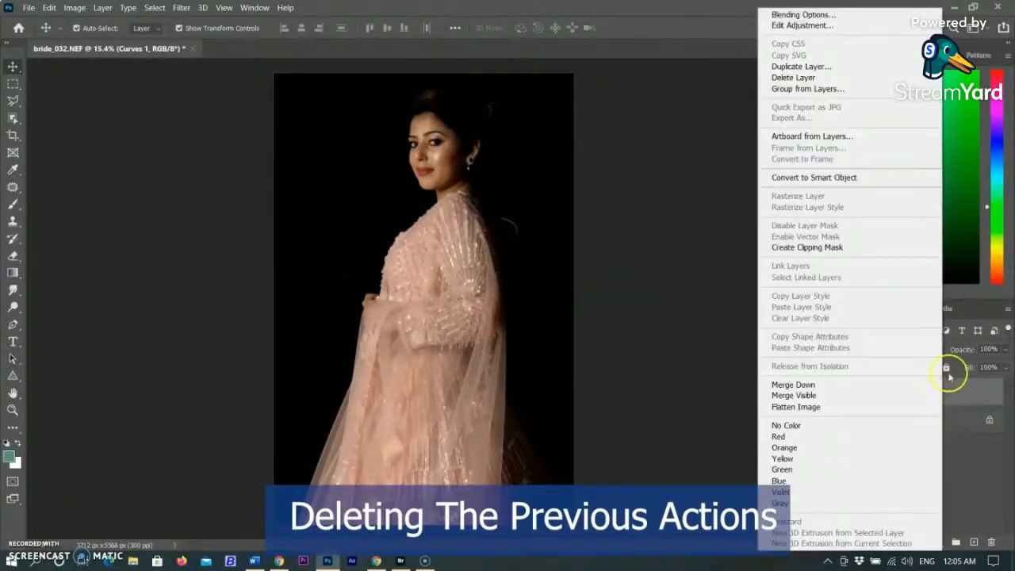
left_click(814, 79)
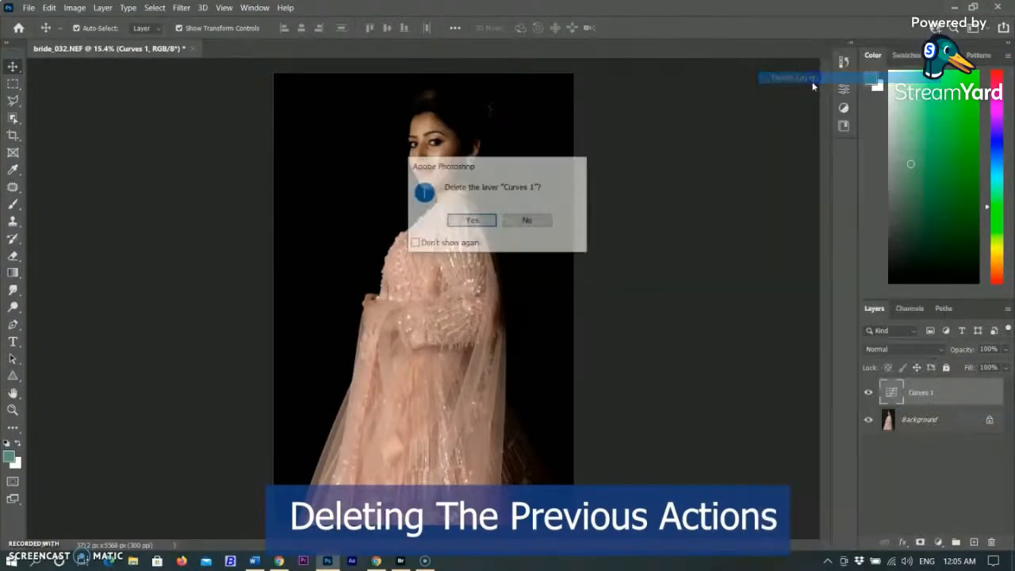
left_click(474, 220)
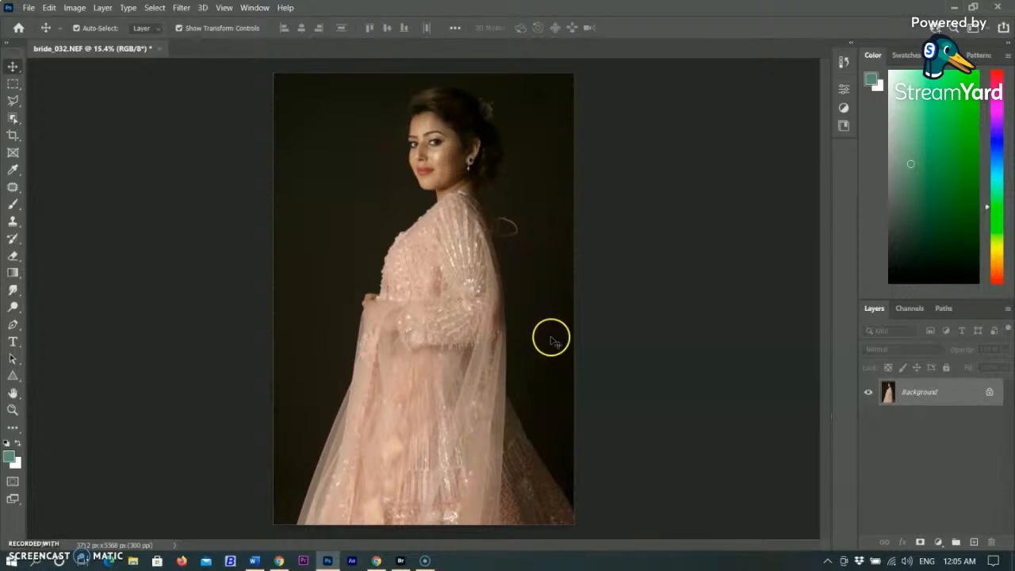
Step: Show the Actions list and enlarge it so that more entries are visible
left_click(255, 7)
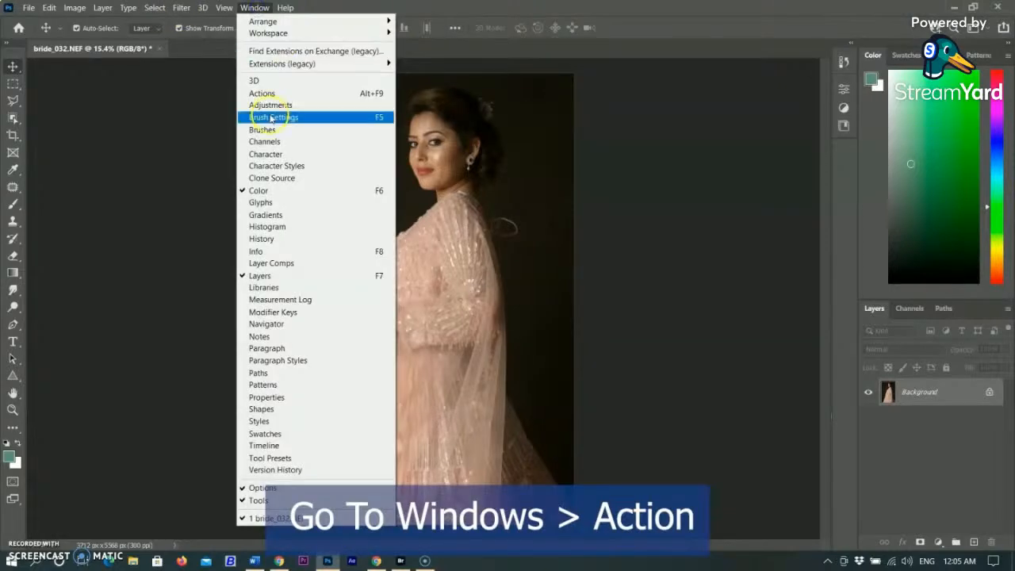
left_click(277, 96)
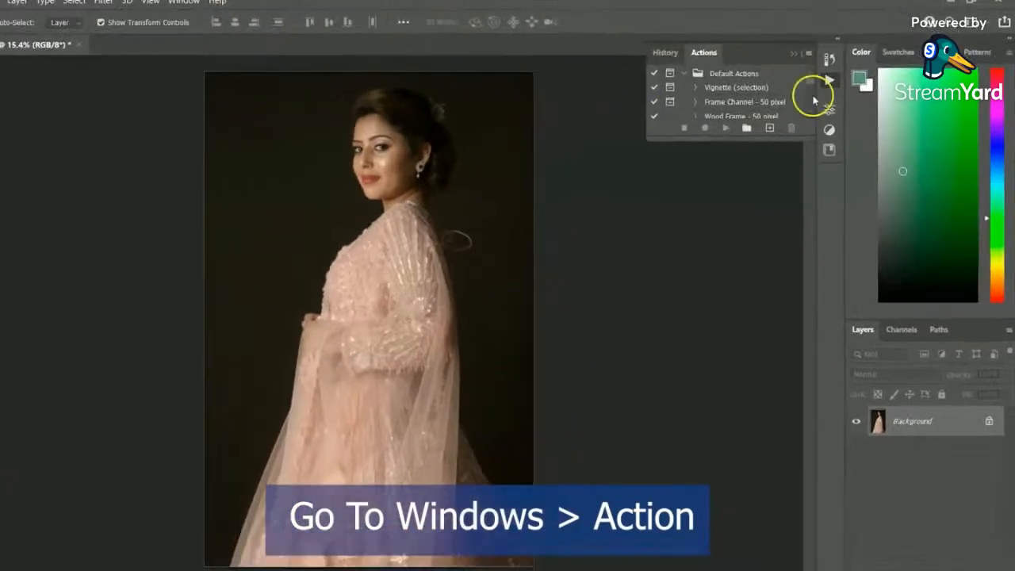
left_click_drag(700, 139, 704, 224)
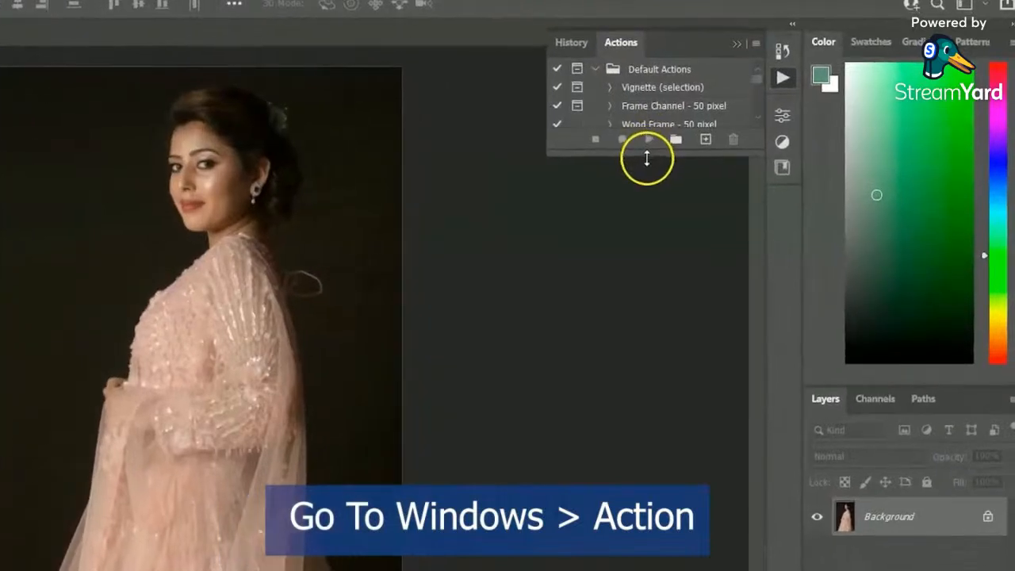
left_click_drag(651, 249, 652, 255)
Step: Create a new action set named Darkbackground at the end of the existing actions
scroll(736, 154, "down", 10)
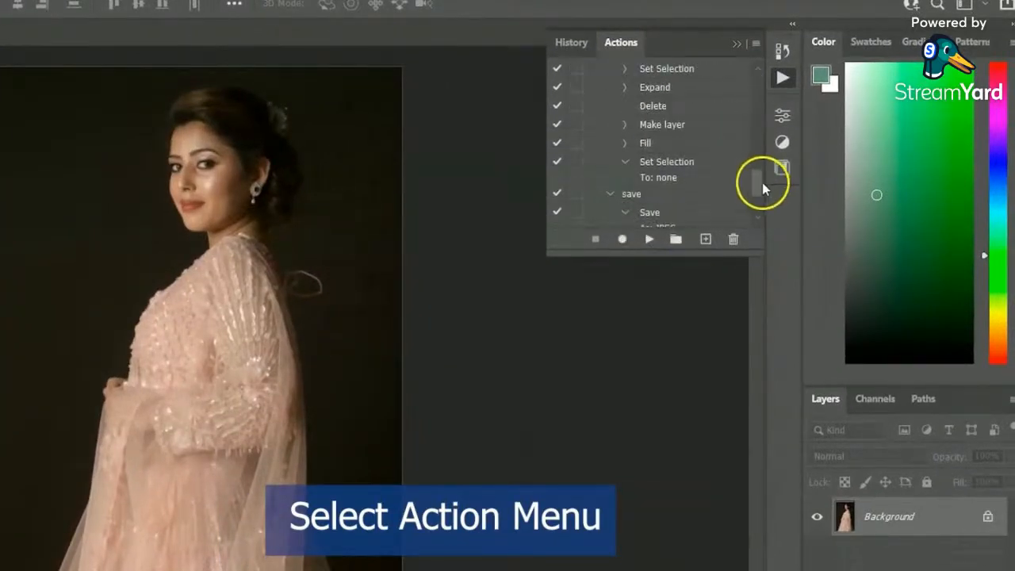
scroll(762, 182, "down", 3)
left_click(675, 239)
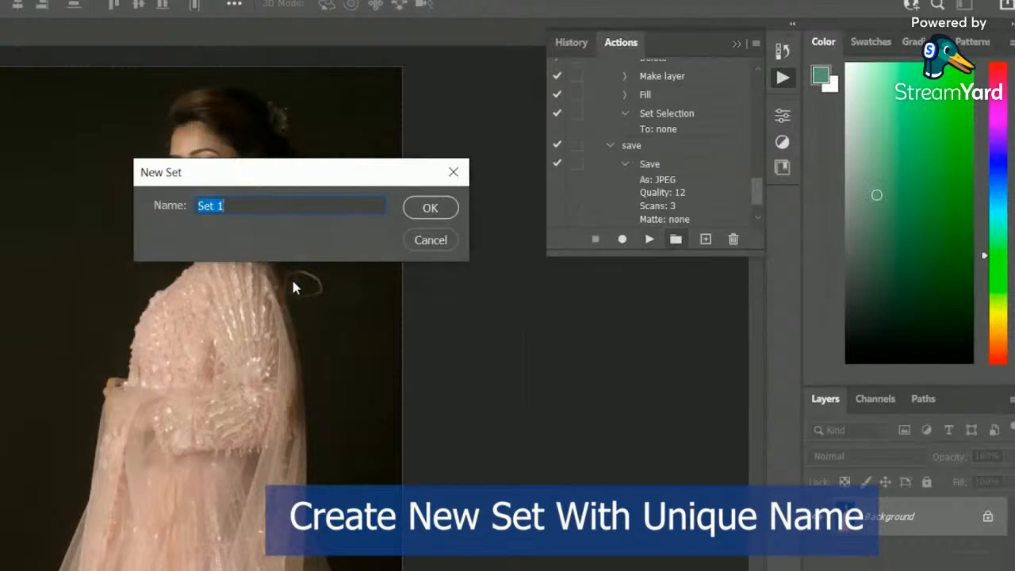
type("Darkbackground")
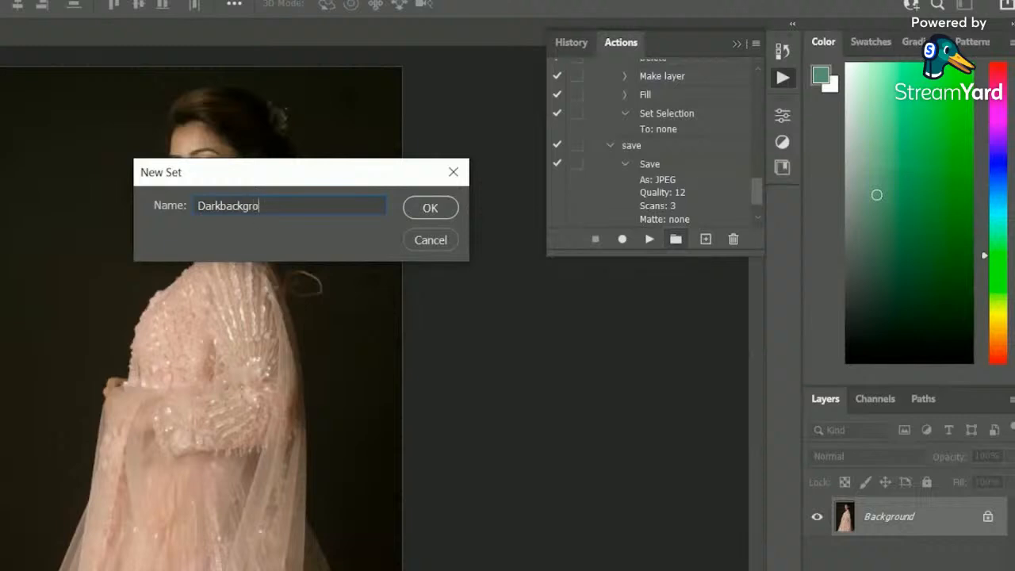
left_click(445, 209)
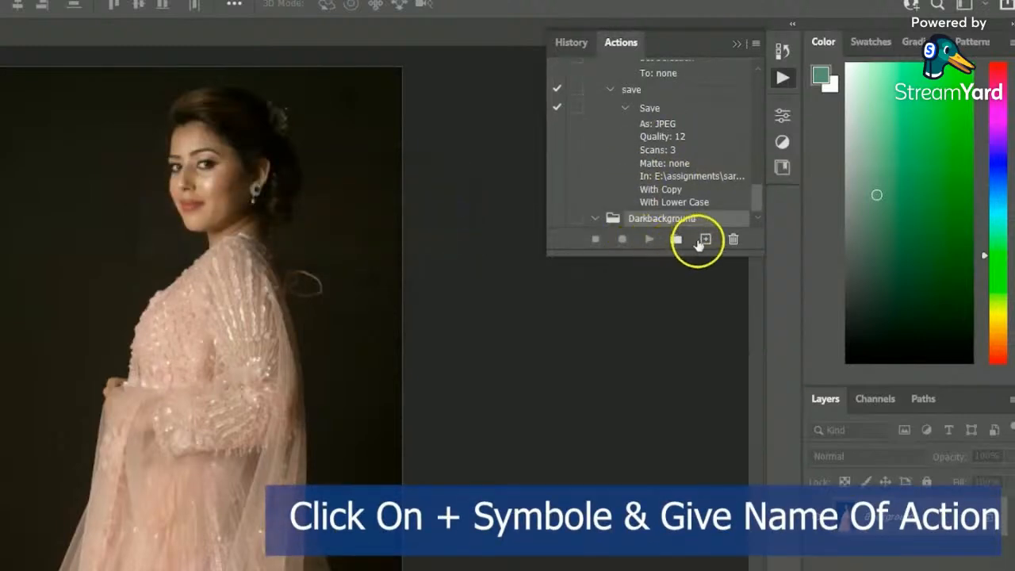
Step: Create an action named Blackbackground in the Darkbackground set and start recording it
left_click(706, 238)
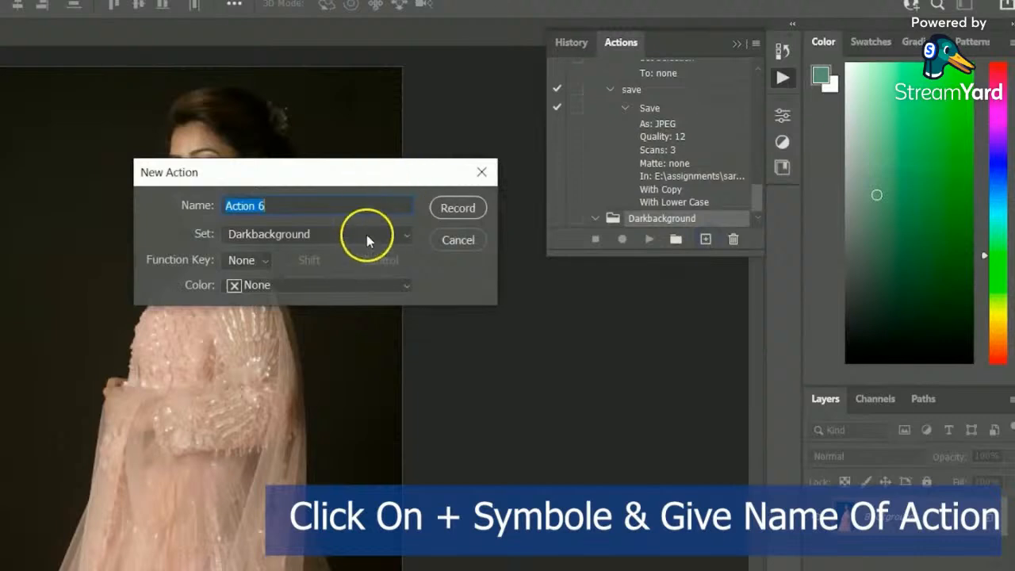
key("BackSpace")
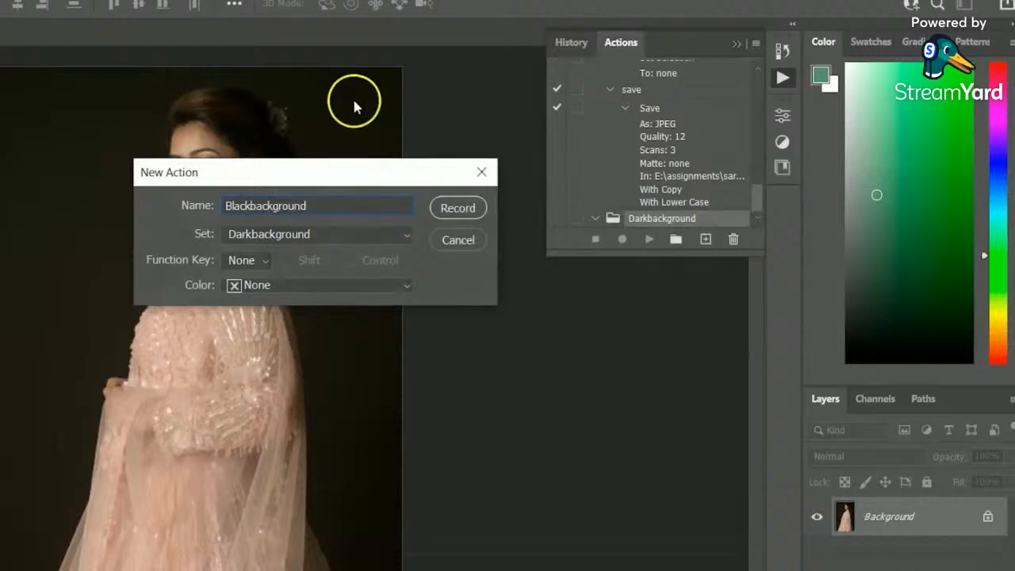
left_click(453, 209)
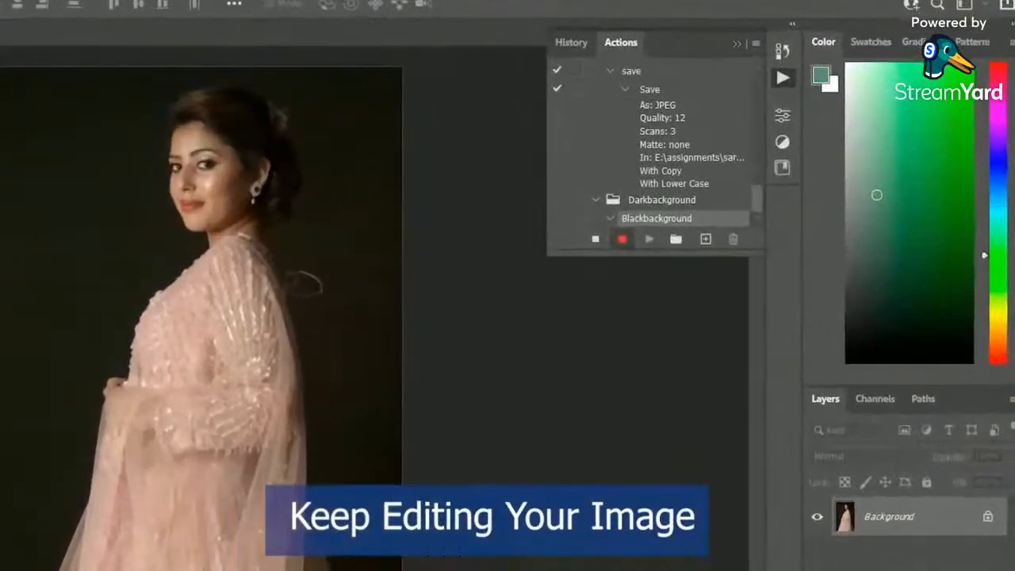
Step: Record adding a Curves adjustment layer and setting its black point from the dark backdrop beside the bride's face
left_click(941, 540)
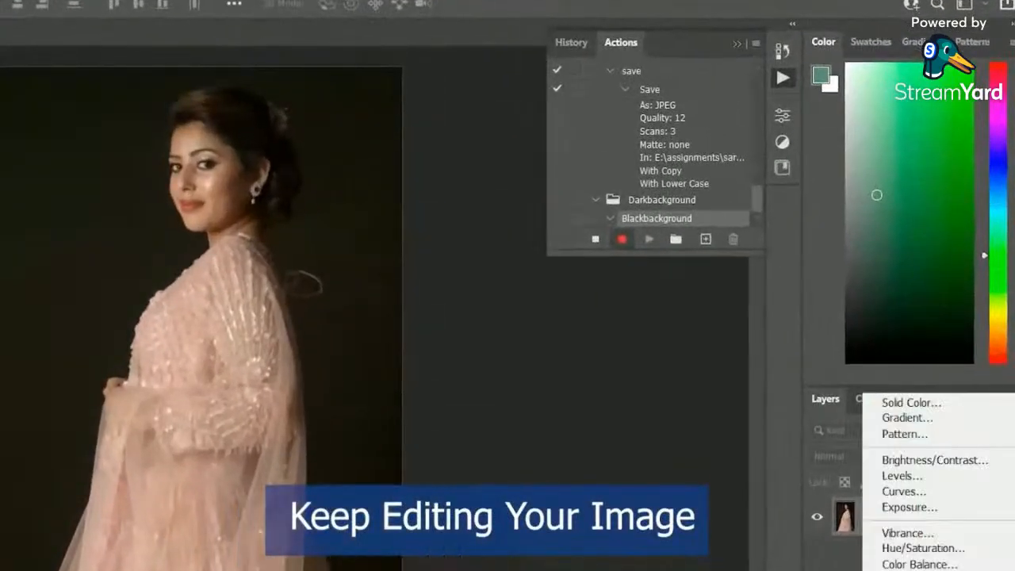
left_click(924, 495)
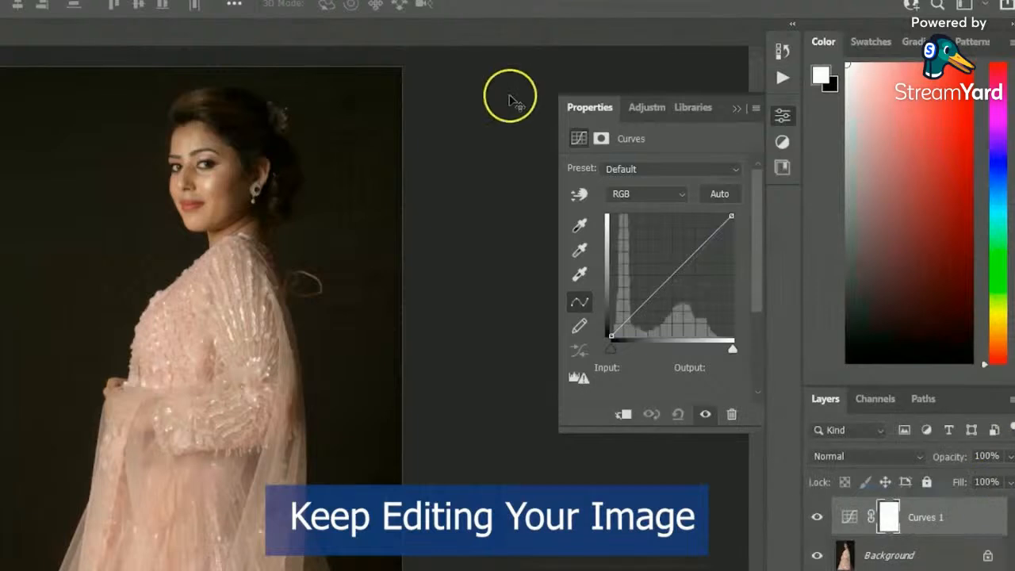
left_click(580, 227)
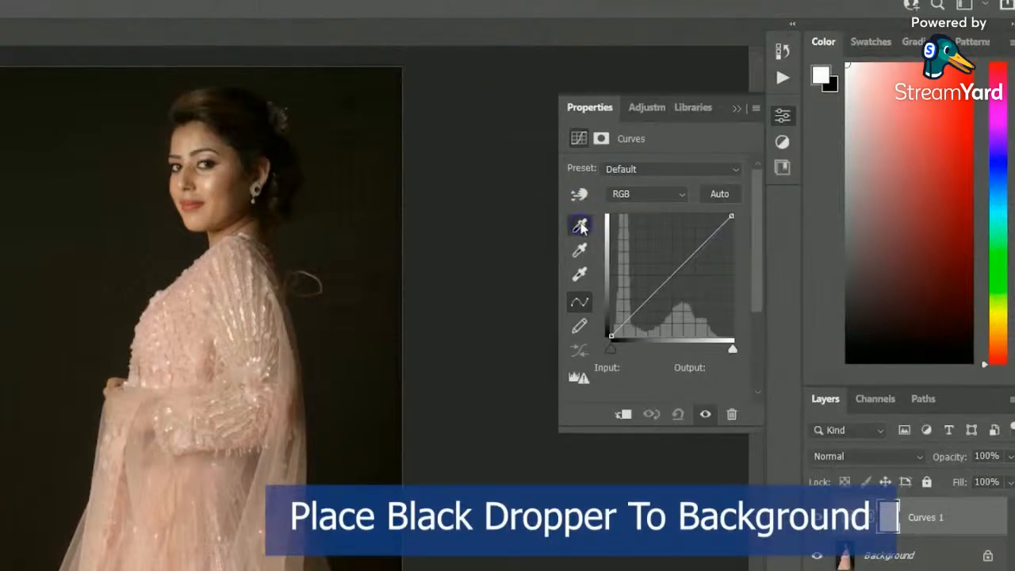
left_click(72, 161)
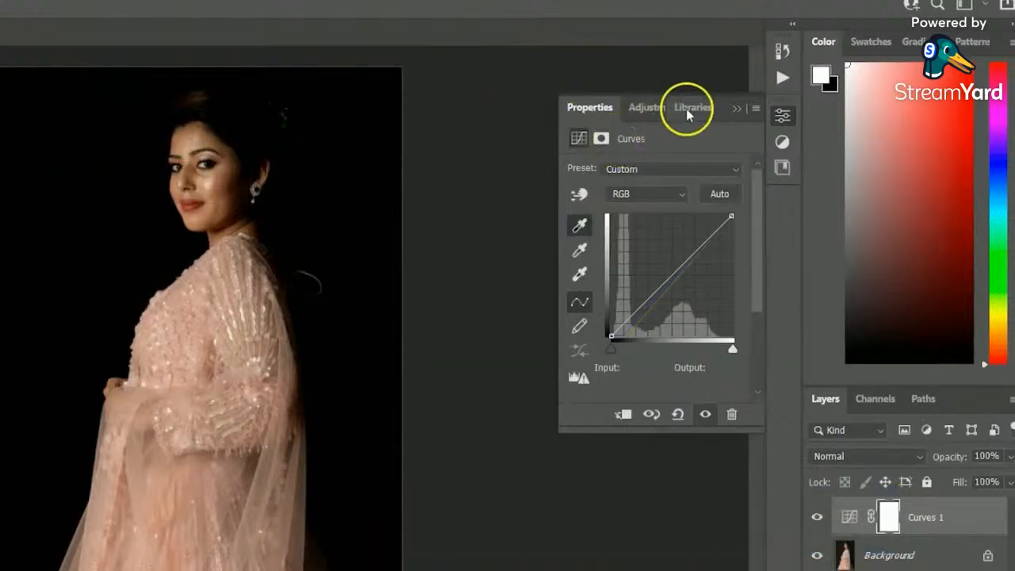
Step: Return to the Actions list and stop recording the Blackbackground action
left_click(783, 52)
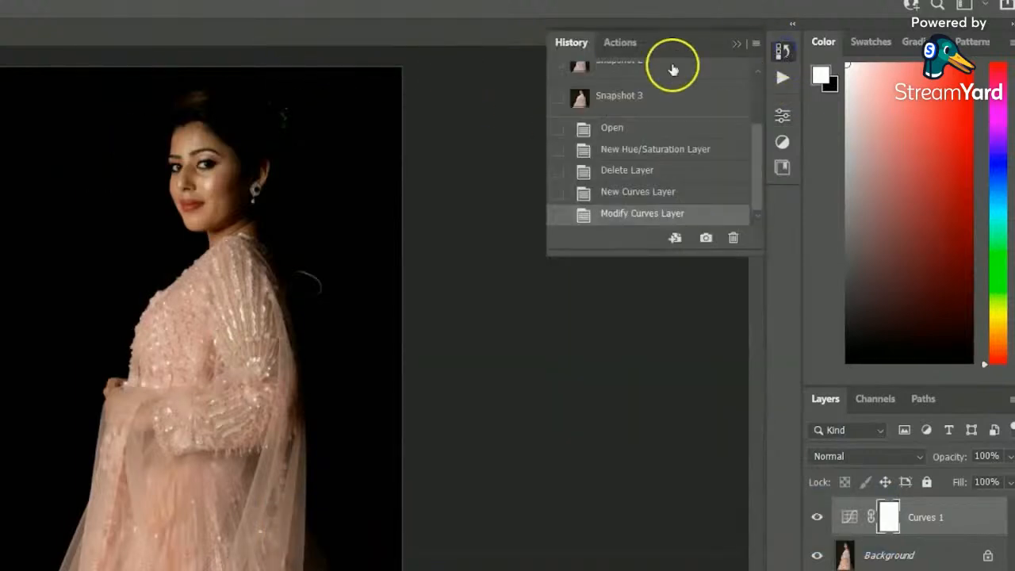
left_click(620, 42)
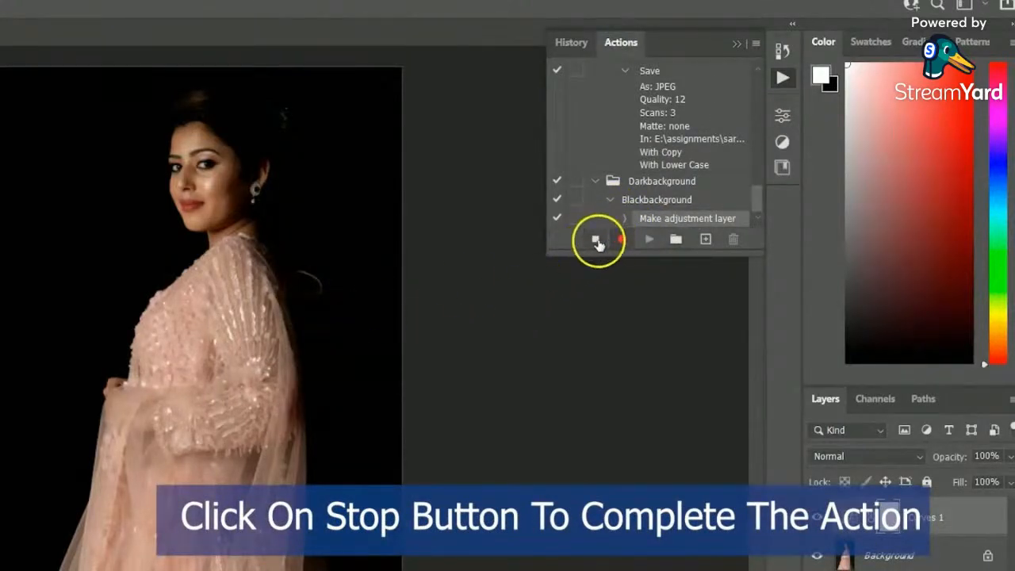
left_click(597, 242)
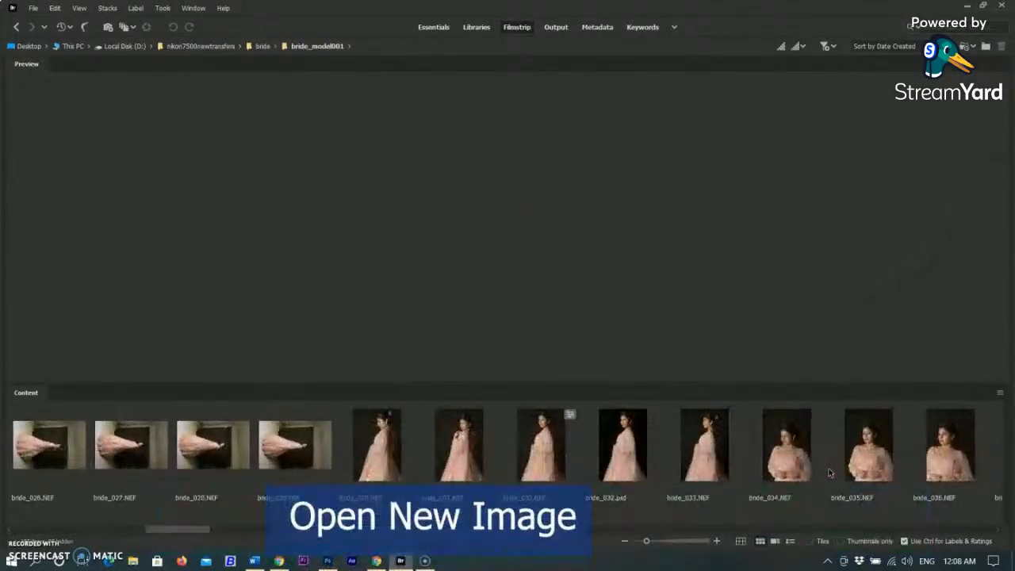
Step: Open bride_038.NEF from Bridge in Photoshop and play the Blackbackground action on it
left_click(872, 467)
left_click(872, 466)
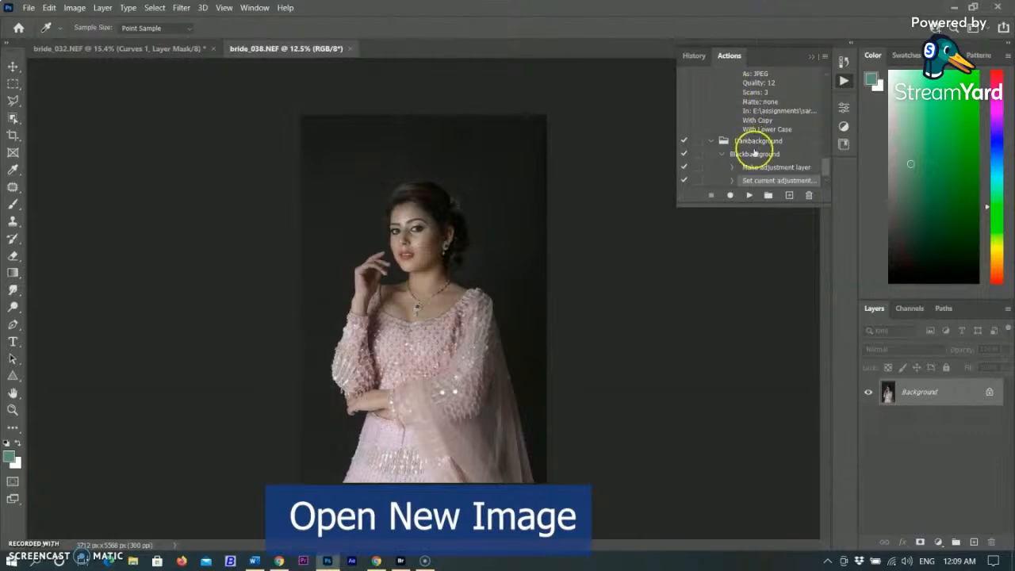
left_click(747, 155)
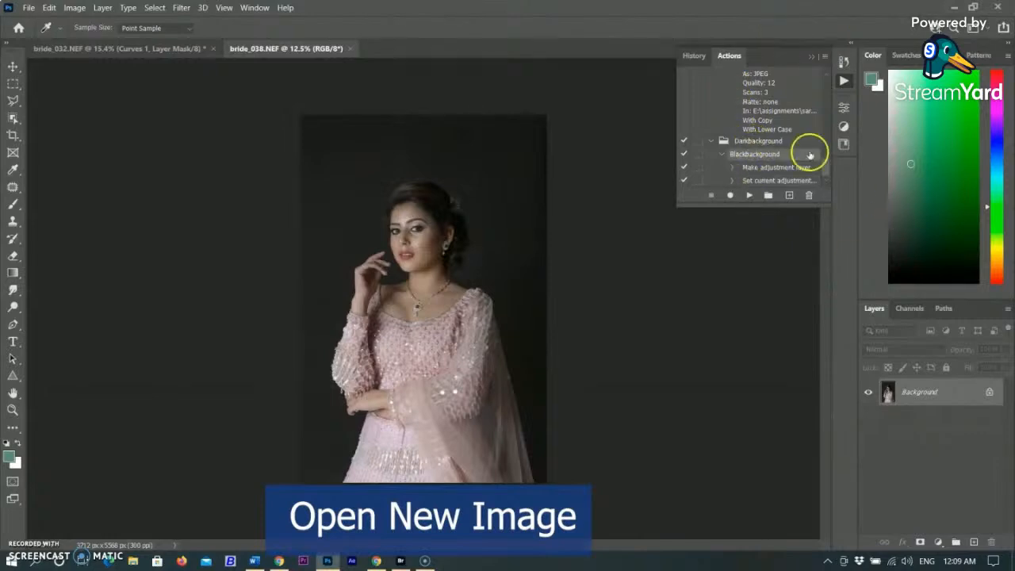
left_click(750, 196)
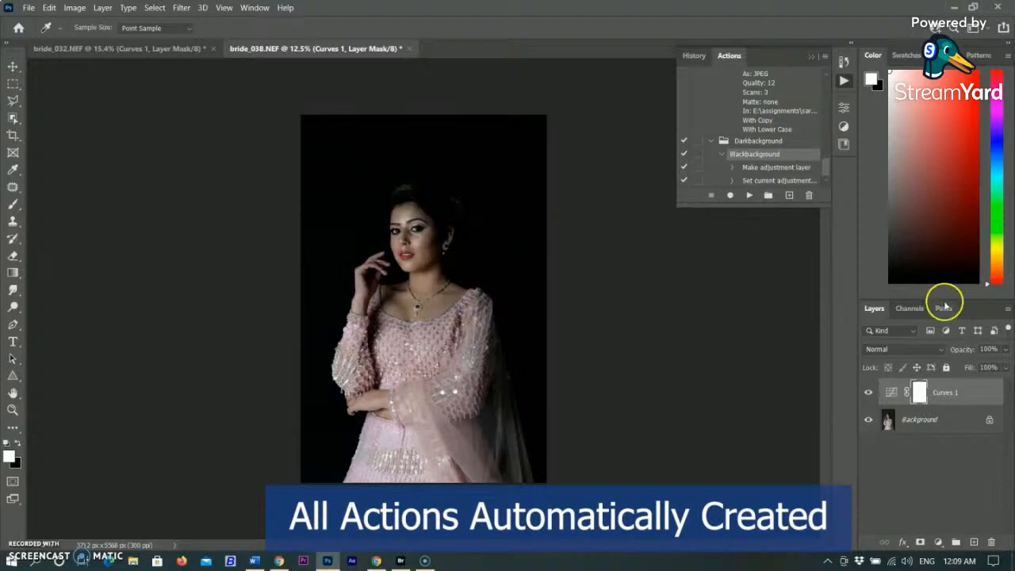
Step: Paint with a black brush on the Curves 1 layer mask over the bride's face, hair and neck to restore their detail
scroll(447, 188, "up", 2)
key("b")
key("x")
mouse_move(443, 222)
left_mouse_down()
mouse_move(371, 210)
mouse_move(453, 232)
mouse_move(354, 156)
mouse_move(468, 213)
mouse_move(449, 289)
mouse_move(423, 209)
mouse_move(425, 280)
mouse_move(408, 291)
mouse_move(421, 359)
left_mouse_up()
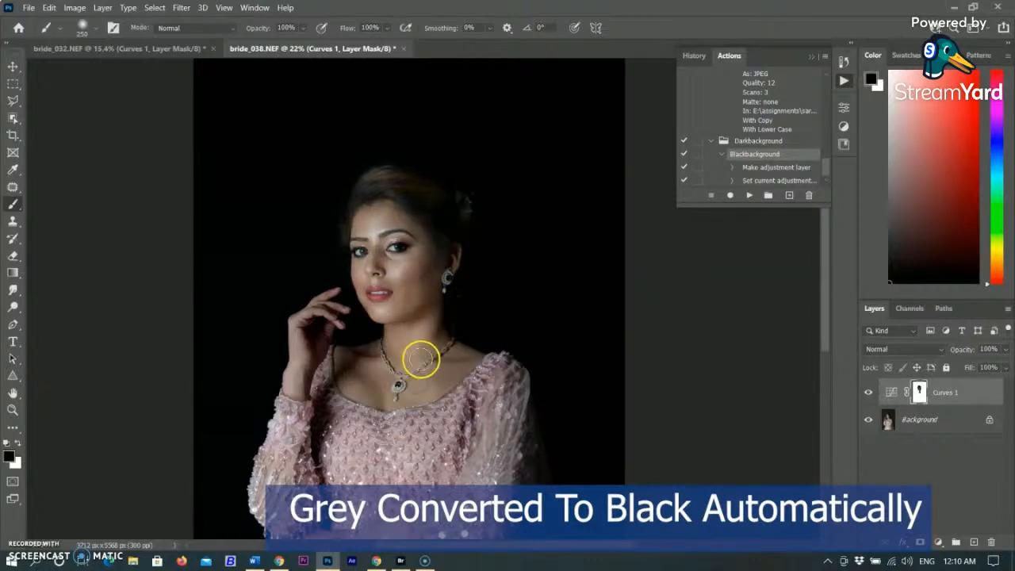
scroll(420, 360, "down", 2)
scroll(407, 351, "up", 5)
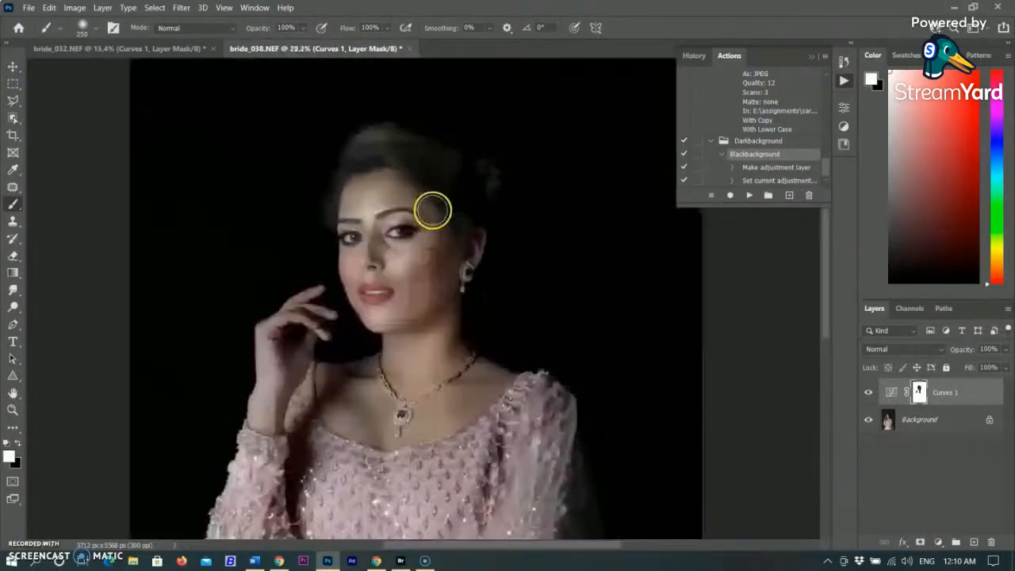
mouse_move(436, 204)
left_mouse_down()
mouse_move(442, 386)
mouse_move(464, 393)
mouse_move(423, 257)
left_mouse_up()
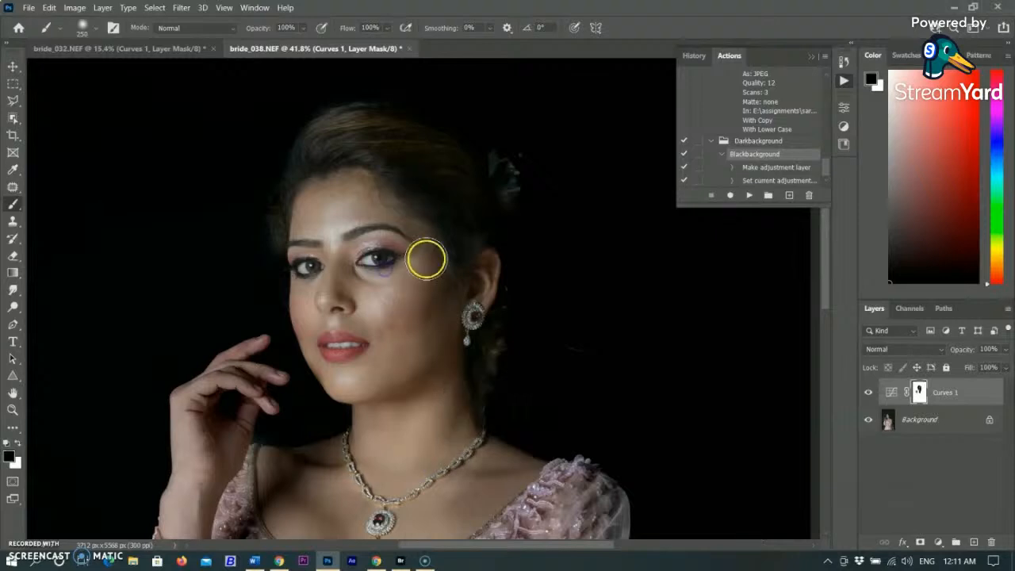
scroll(423, 256, "down", 3)
scroll(543, 414, "up", 1)
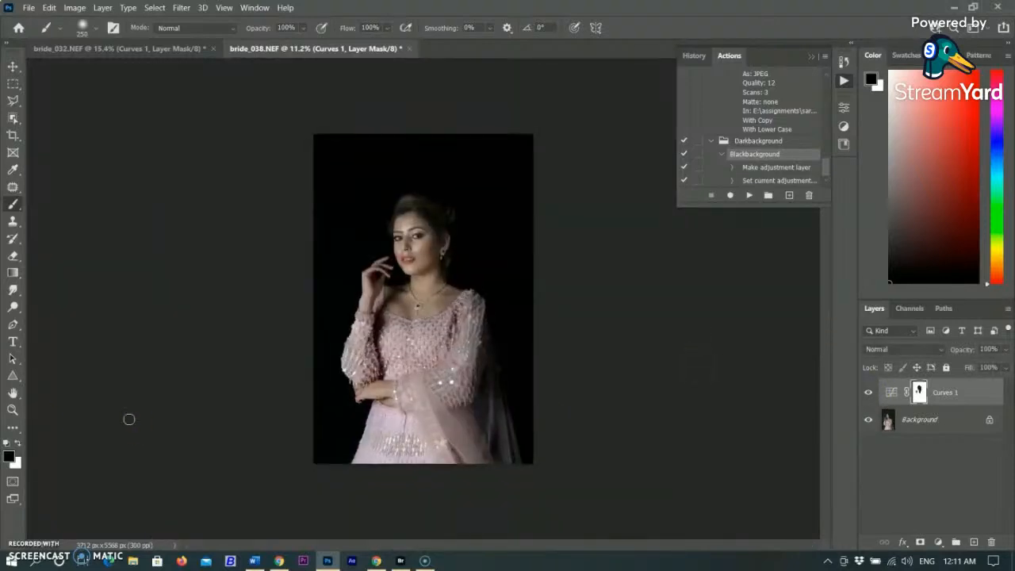
Step: Select the Darkbackground action set and save it to a file
left_click(825, 57)
left_click(741, 291)
left_click(758, 141)
left_click(824, 56)
left_click(866, 315)
scroll(159, 127, "up", 5)
left_click(150, 151)
left_click(550, 328)
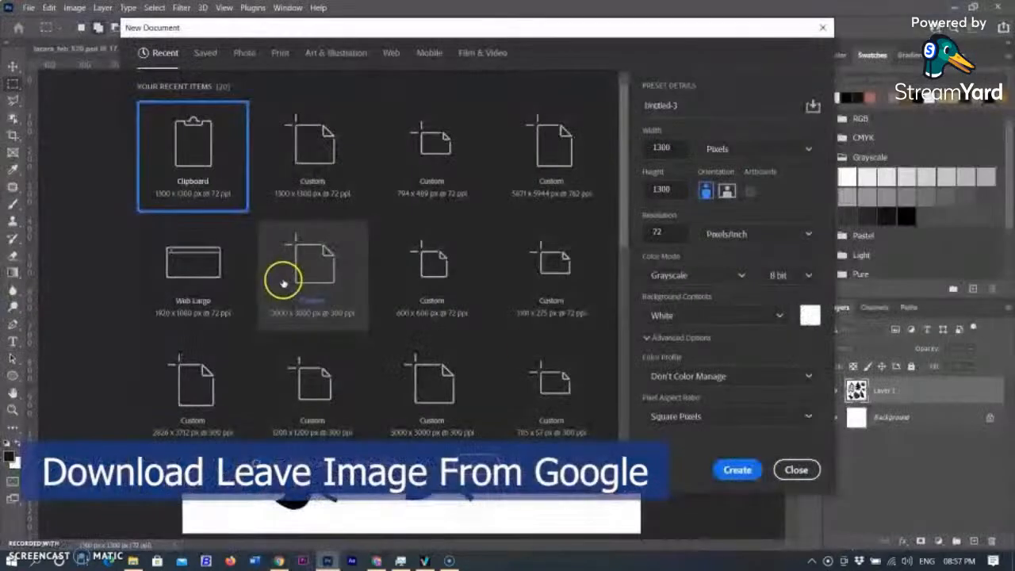
Step: Create a 1300 x 1300 px, 72 ppi grayscale document from the clipboard preset and paste the copied leaves image
left_click(731, 471)
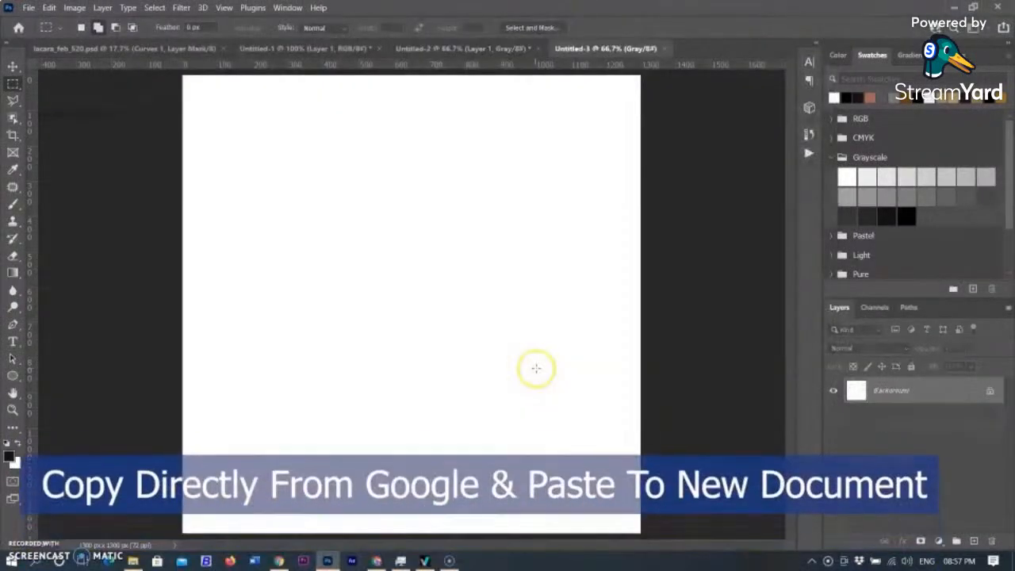
key("ctrl+v")
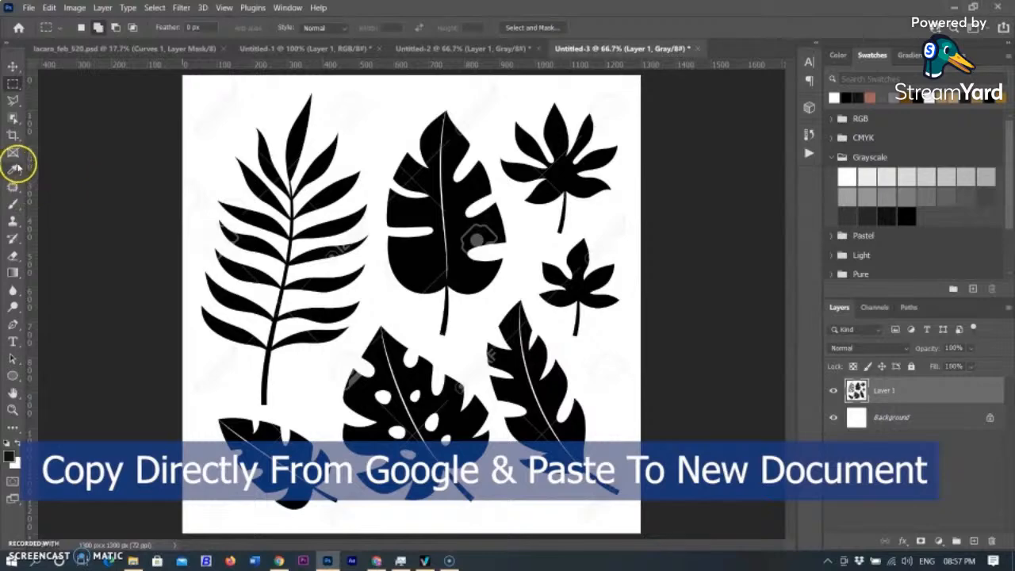
Step: Outline all leaves except the tall palm frond with the Polygonal Lasso, delete them from Layer 1 and deselect
left_click(13, 100)
left_click(375, 89)
left_click(357, 339)
left_click(295, 401)
left_click(192, 406)
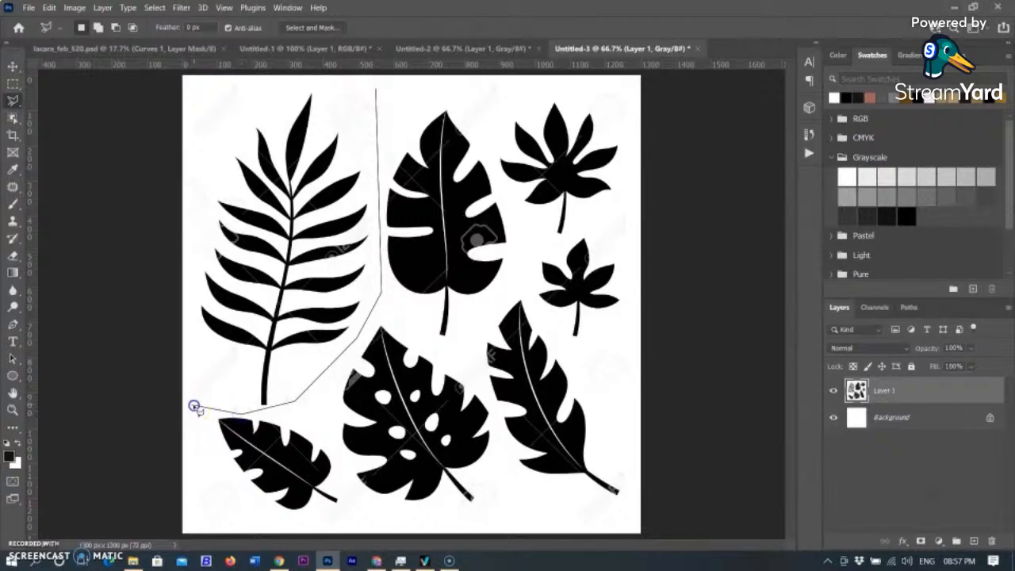
left_click(234, 518)
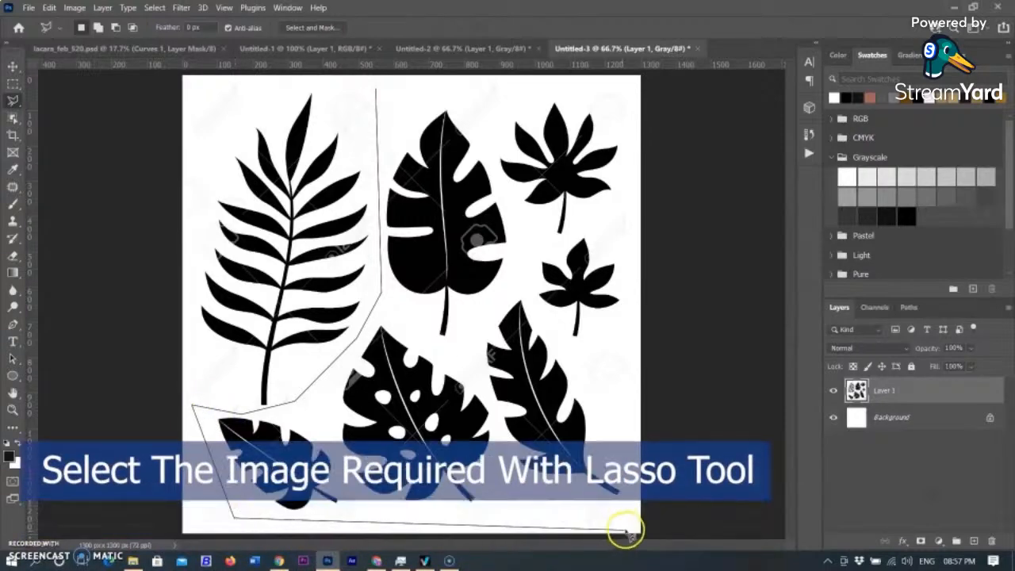
left_click(629, 522)
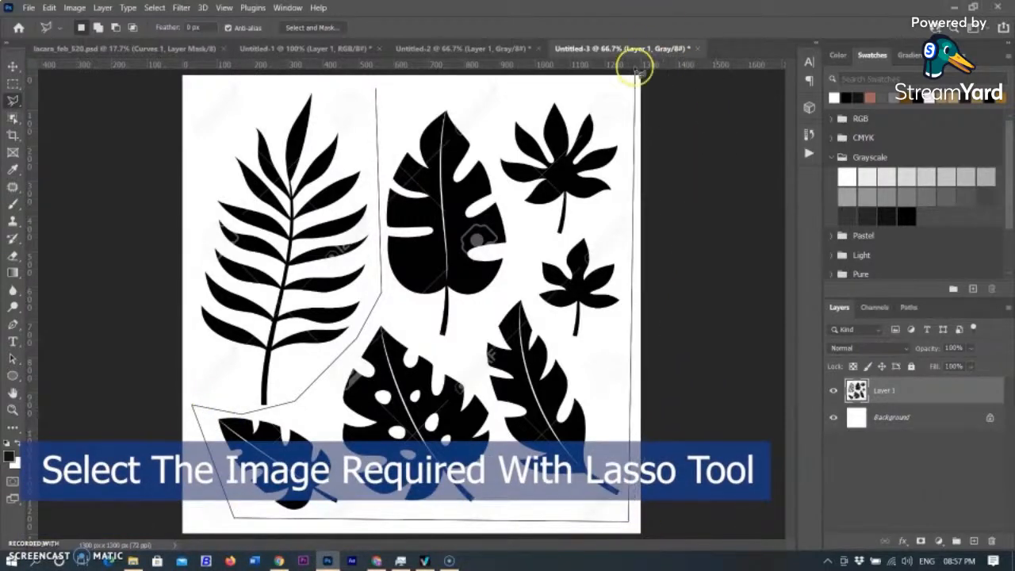
left_click(391, 82)
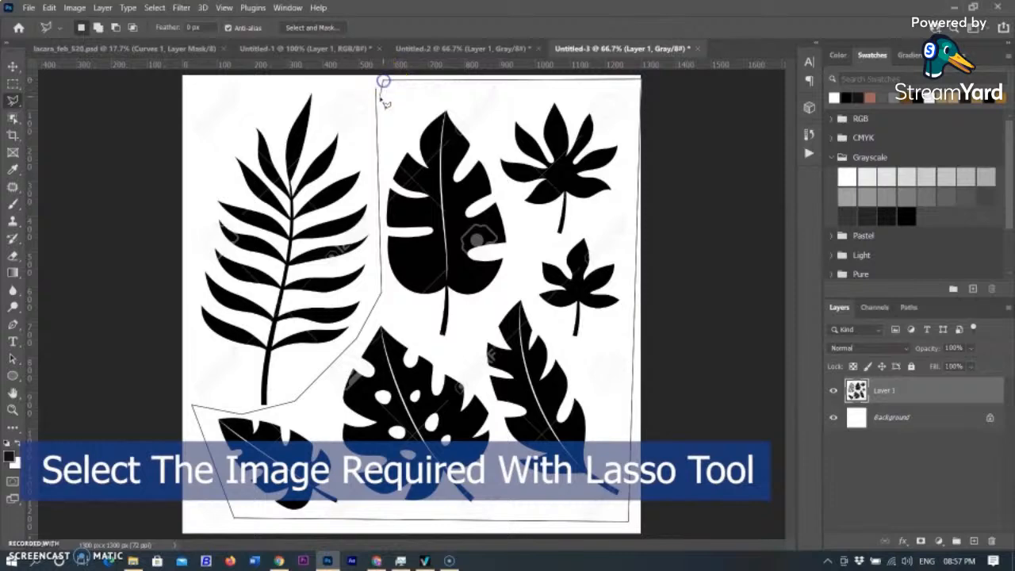
left_click(377, 90)
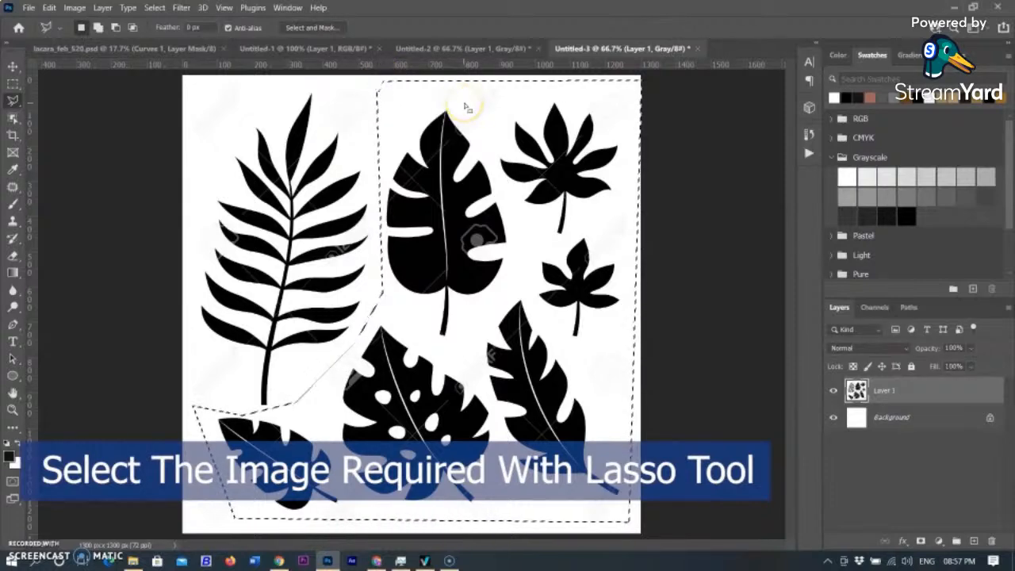
key("Delete")
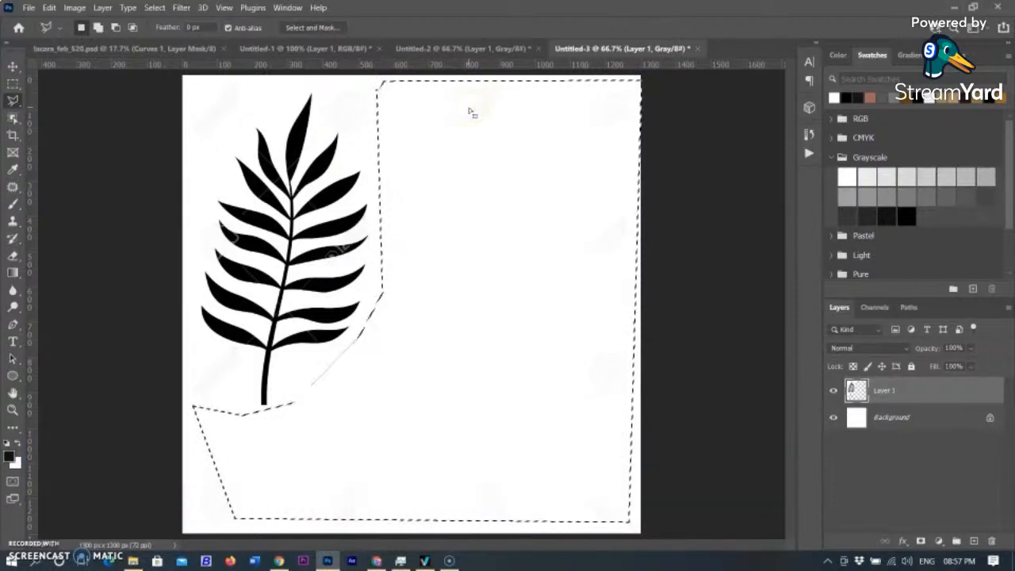
key("ctrl+d")
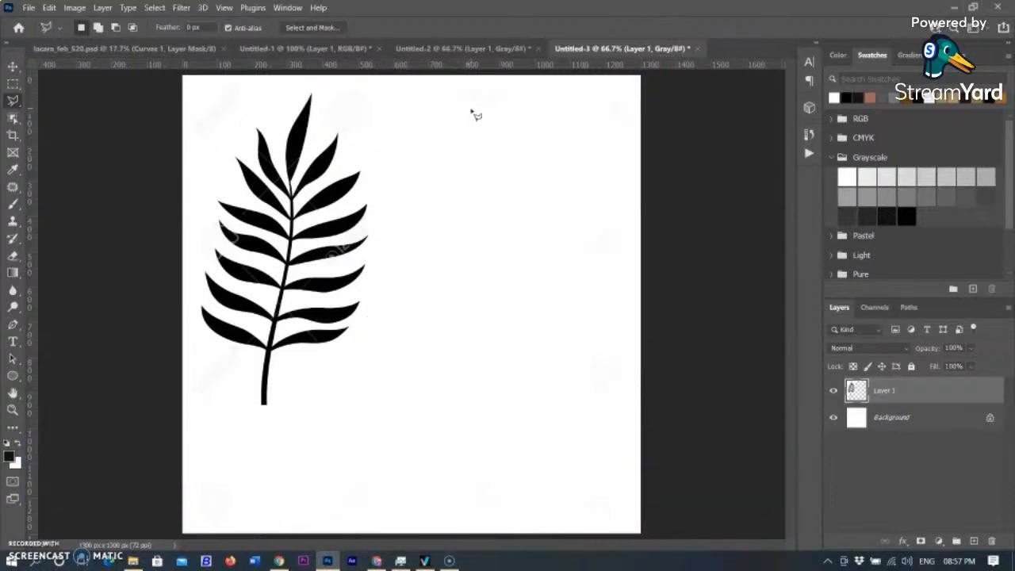
Step: Crop the canvas closely around the palm frond, to about 679 x 988 px
left_click(13, 118)
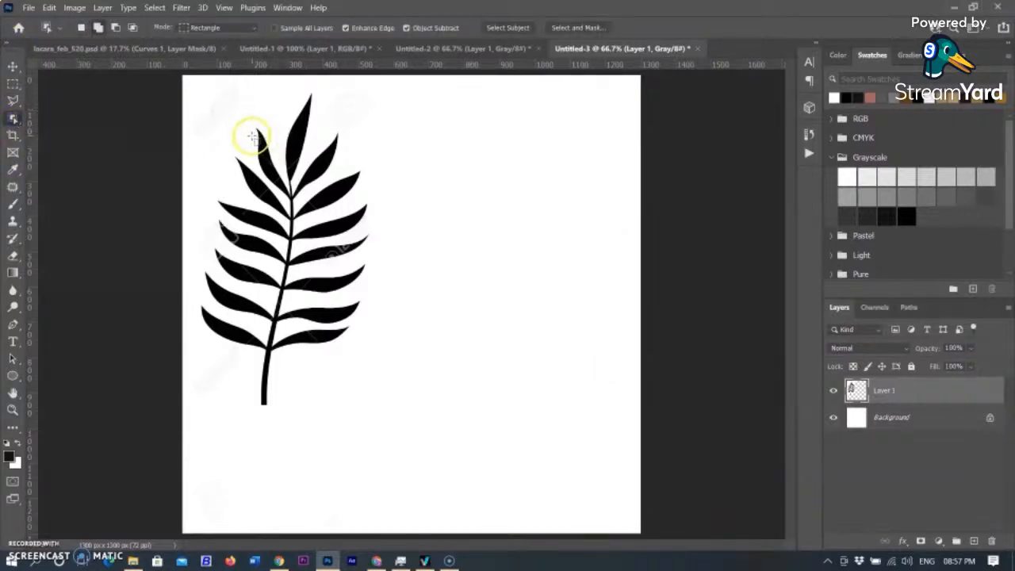
left_click(13, 136)
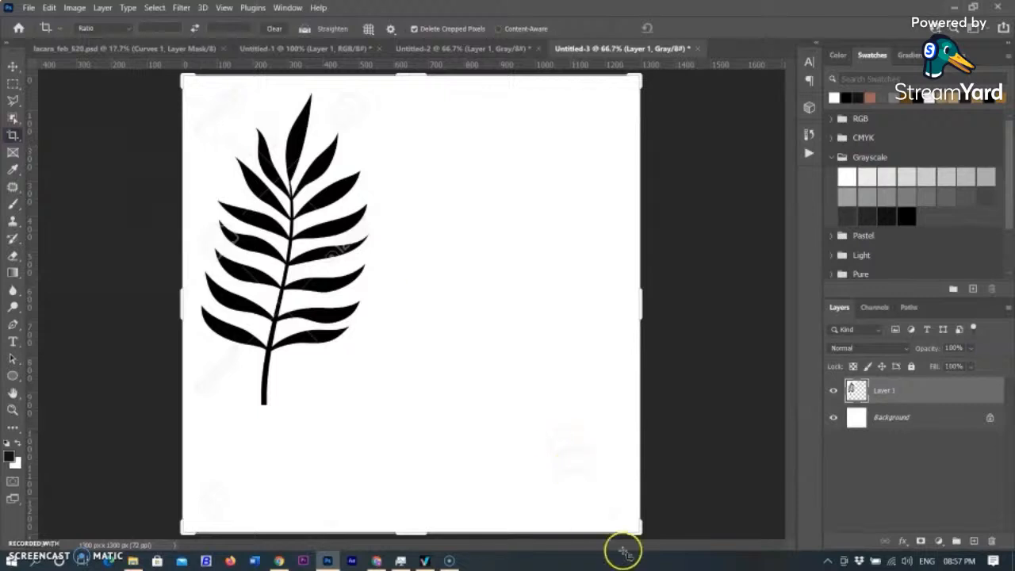
left_click_drag(639, 528, 530, 476)
left_click(692, 29)
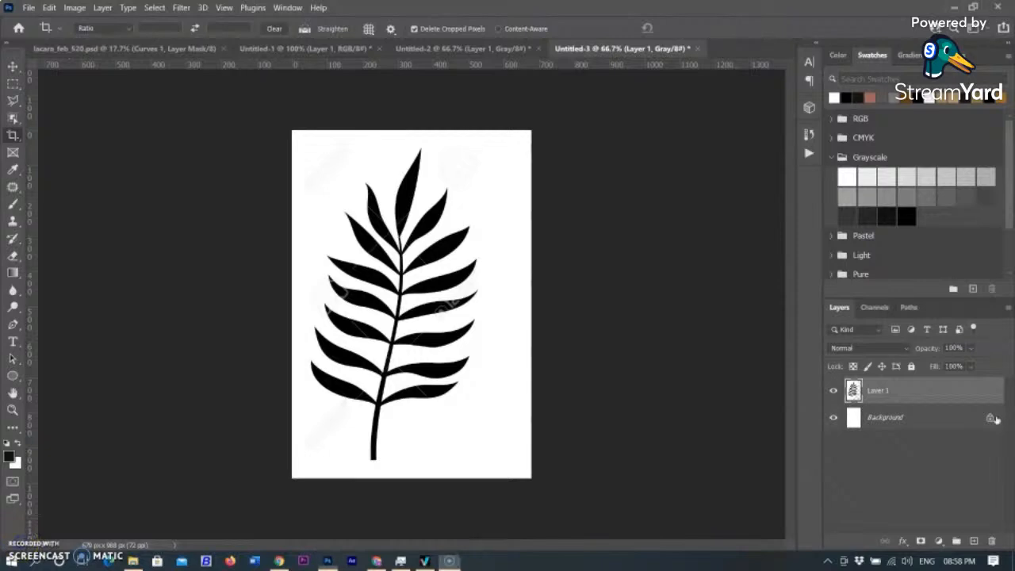
Step: Select the white area around the palm frond on Layer 1 with the Magic Wand and delete it, leaving it transparent
left_click(16, 103)
left_click(12, 118)
left_click(80, 143)
left_click(468, 175)
key("Delete")
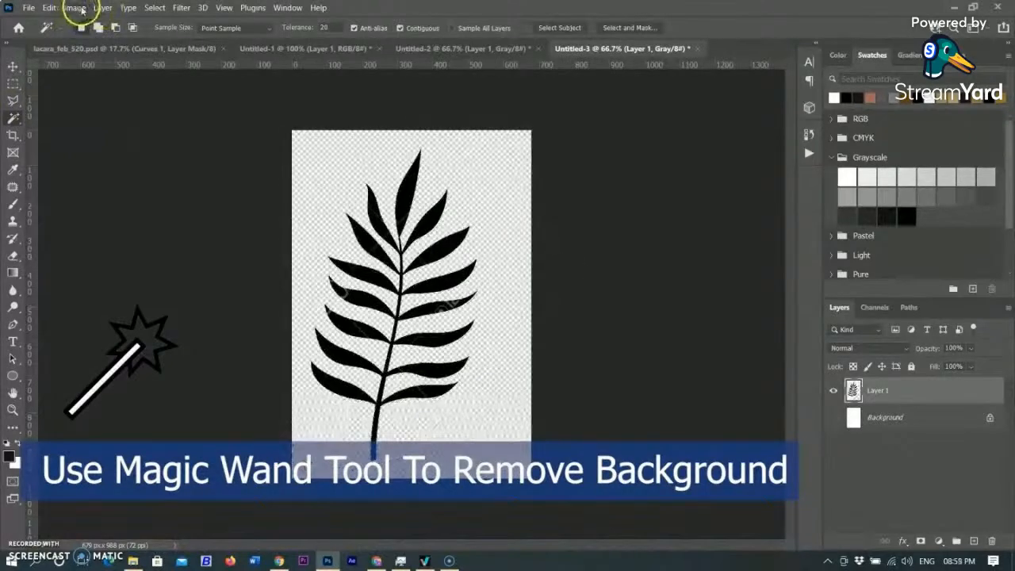
Step: Apply a Levels adjustment to the palm frond with the midtone input set to 0.18 to make it pure black
left_click(75, 8)
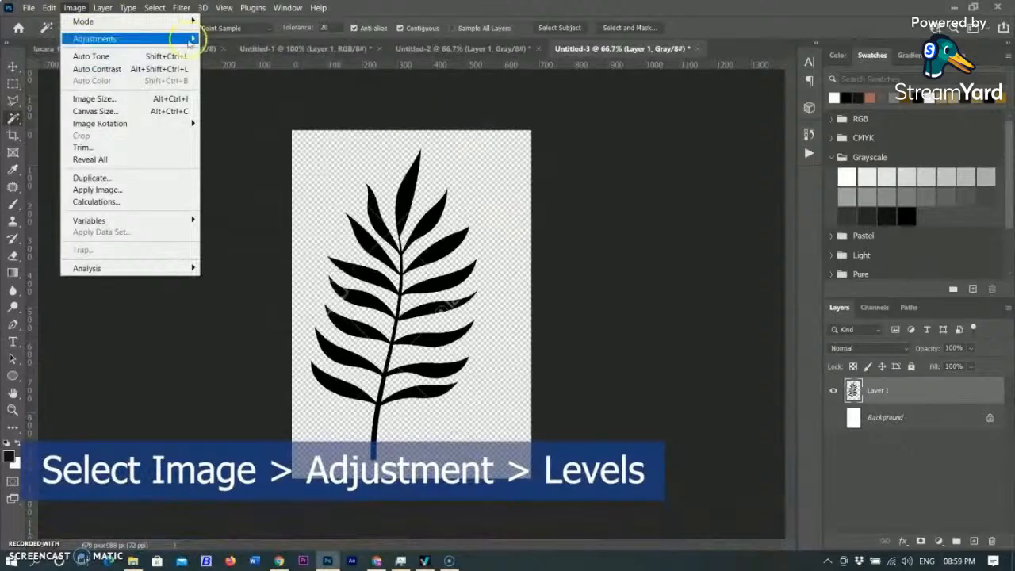
mouse_move(140, 39)
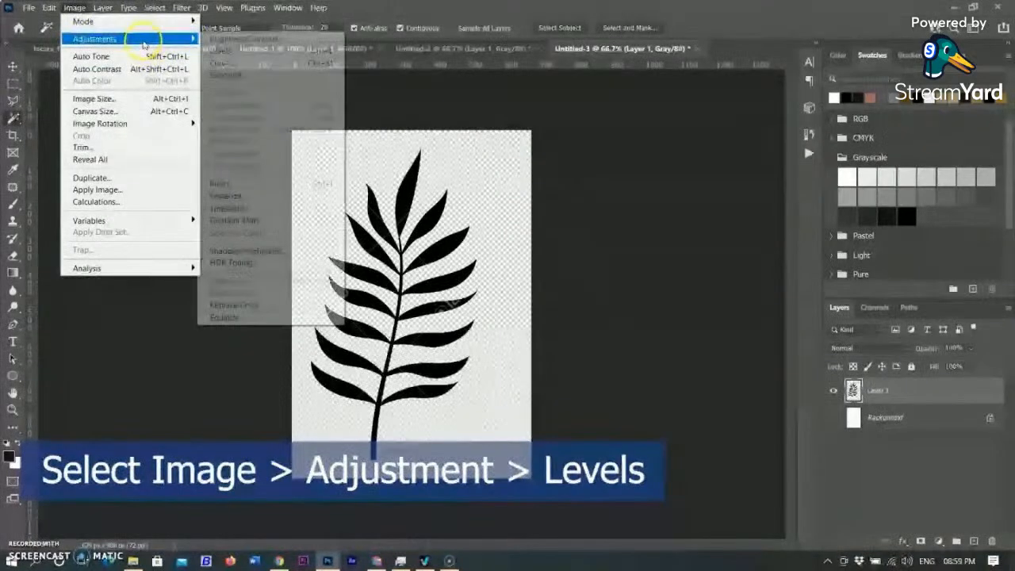
left_click(231, 54)
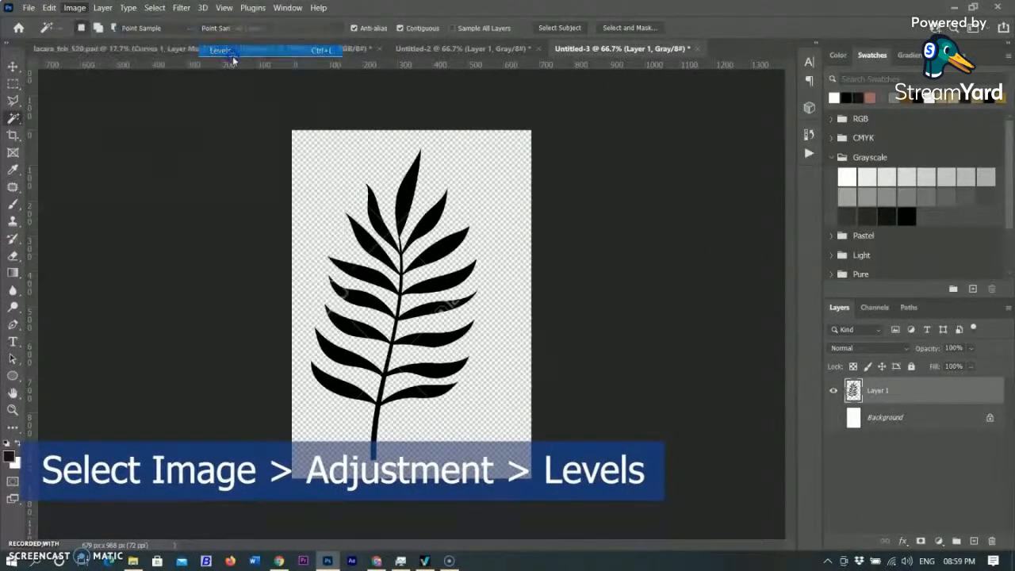
left_click_drag(552, 251, 613, 264)
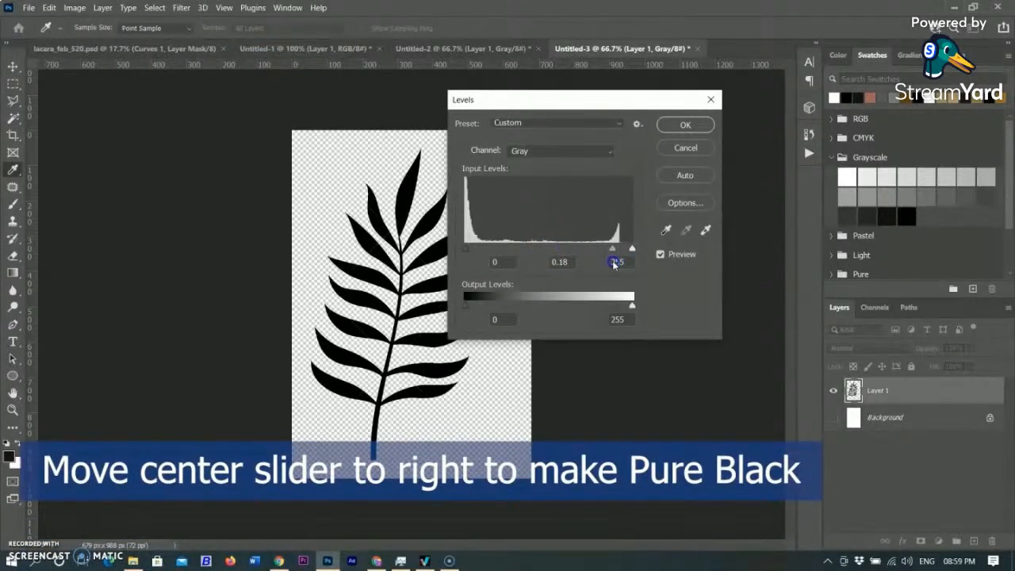
left_click(686, 125)
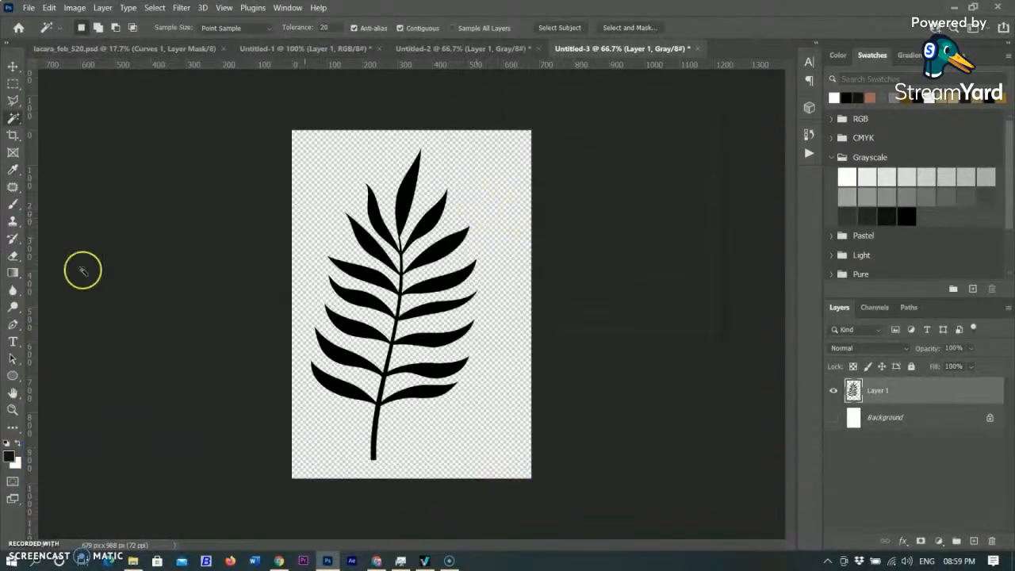
left_click(17, 546)
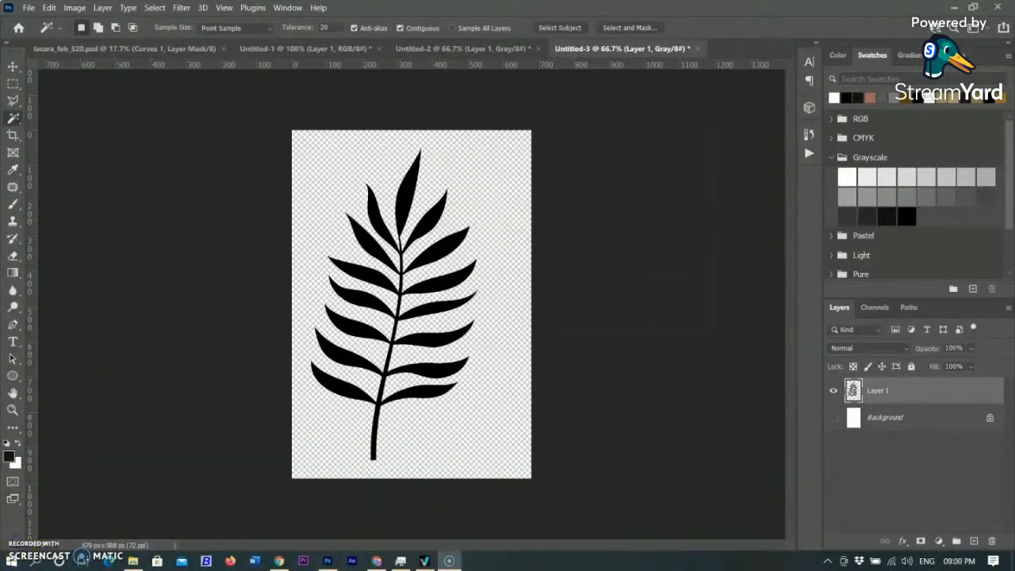
Step: Define the palm frond as a brush preset named leavescustome
left_click(49, 8)
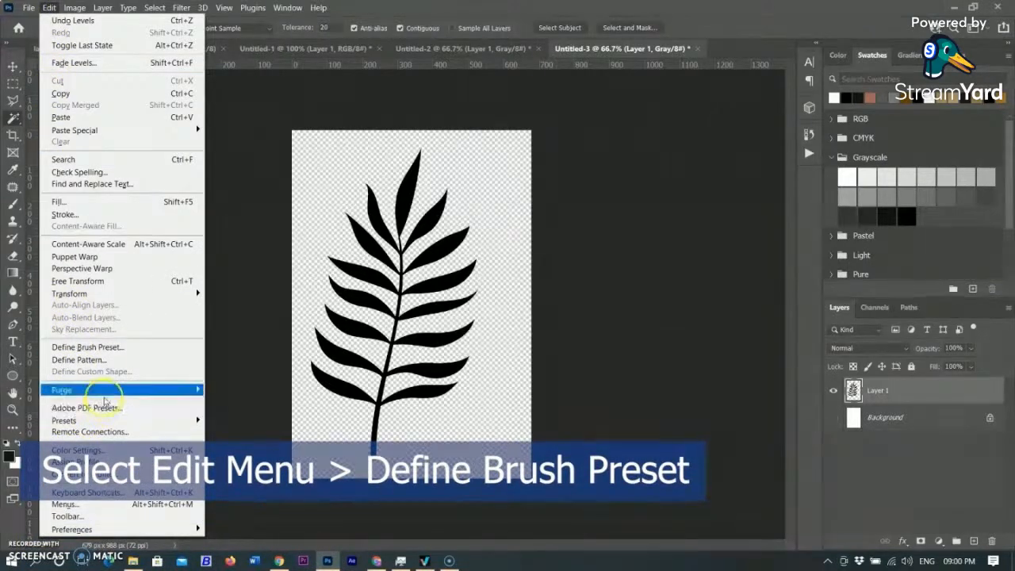
left_click(104, 350)
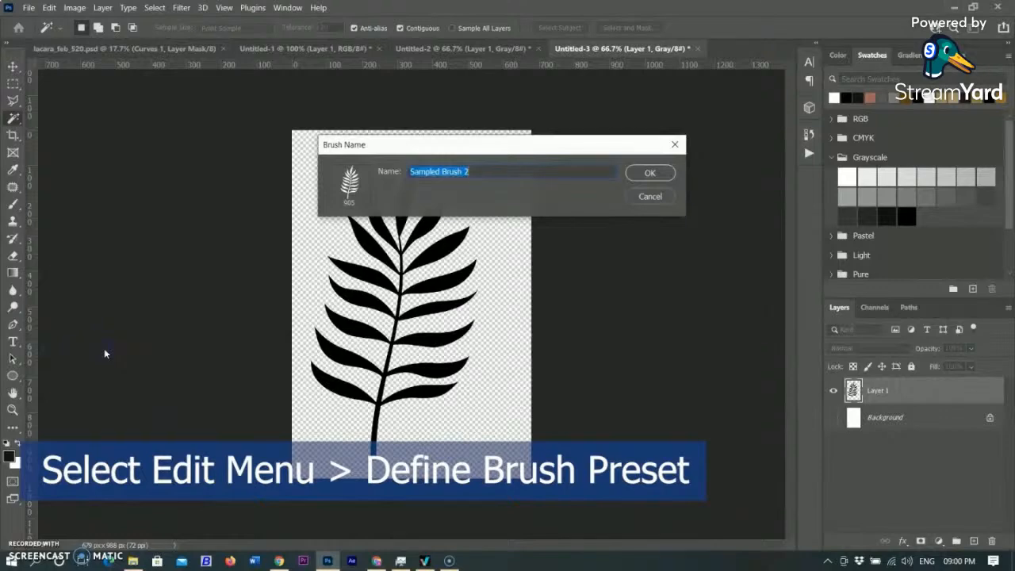
type("le")
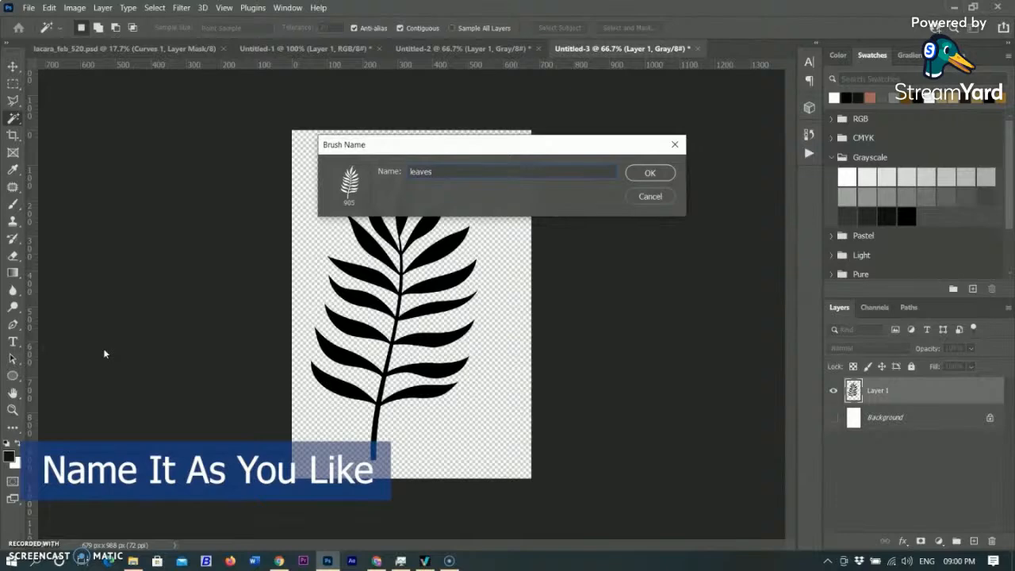
type("avescustome")
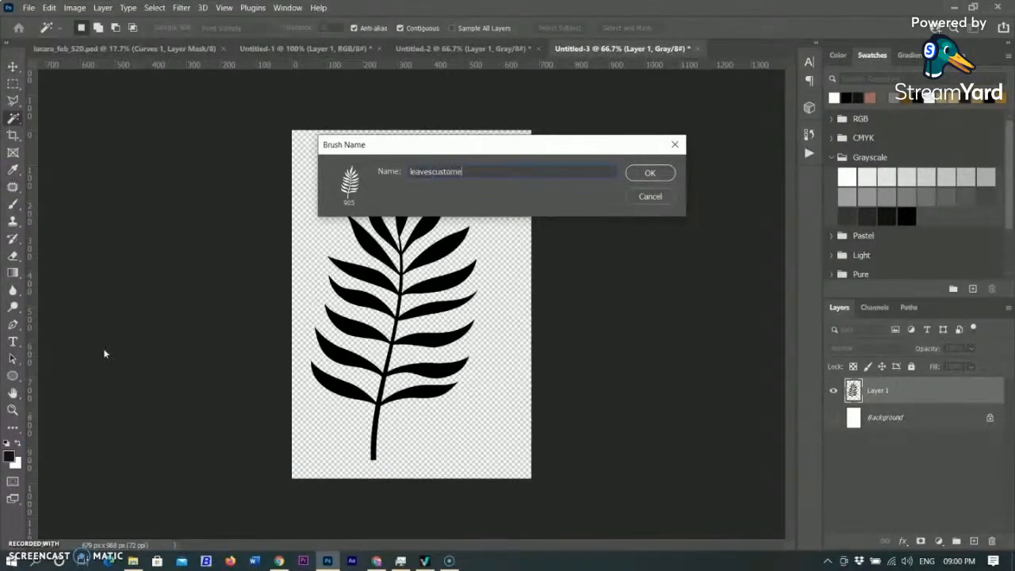
left_click(664, 174)
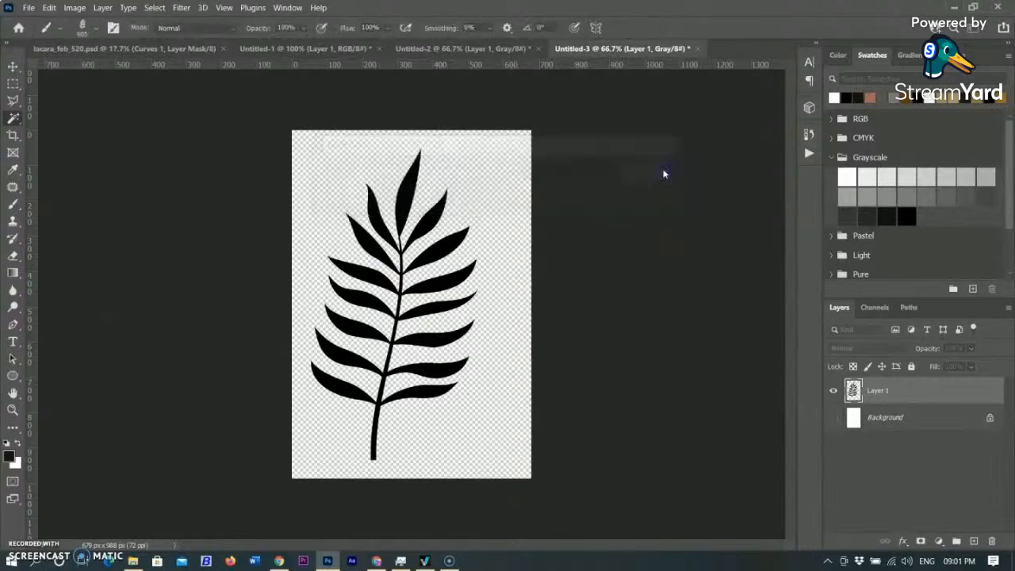
Step: Create a new 1300 x 1300 px grayscale document with a white background for trying the leaf brush
key("b")
left_click(28, 8)
left_click(49, 22)
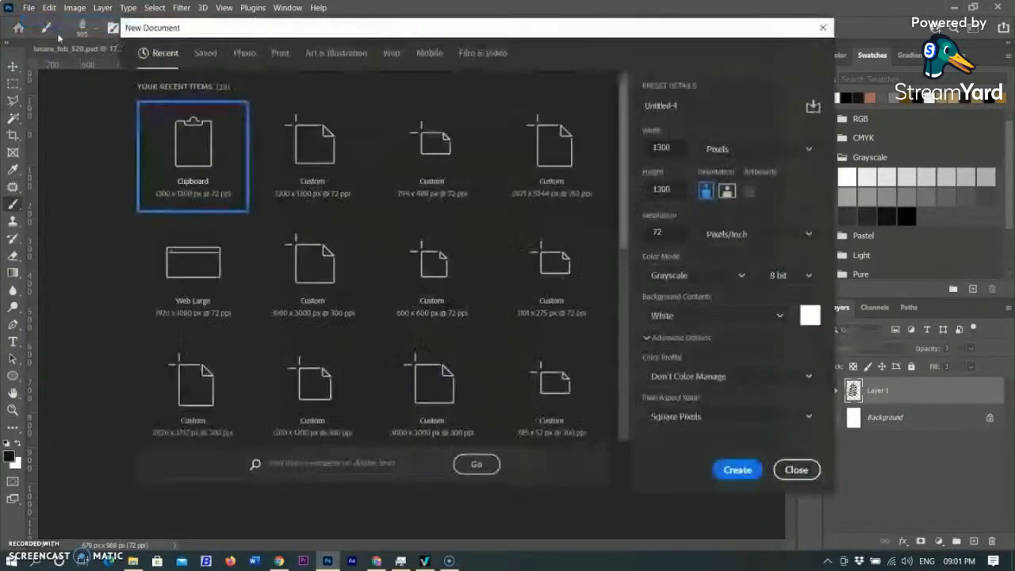
left_click(737, 470)
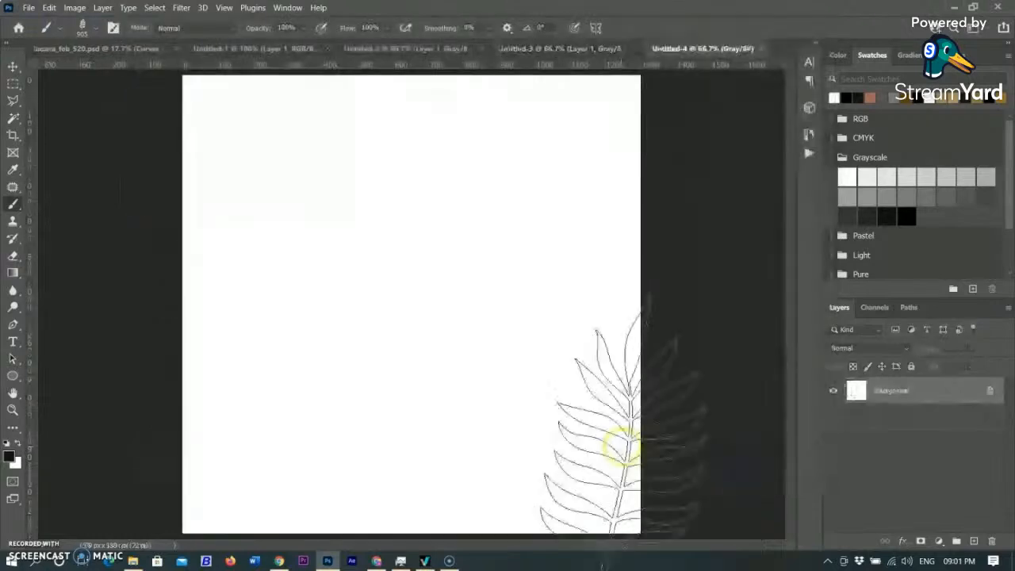
Step: Test the leaf brush with two black fronds on the blank canvas and undo both
left_click(394, 300)
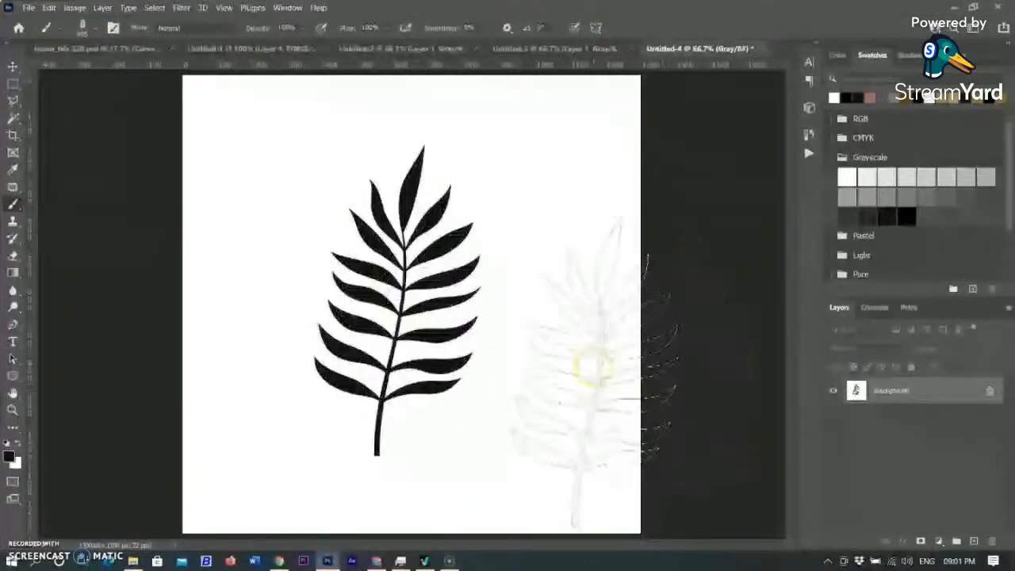
left_click(566, 361)
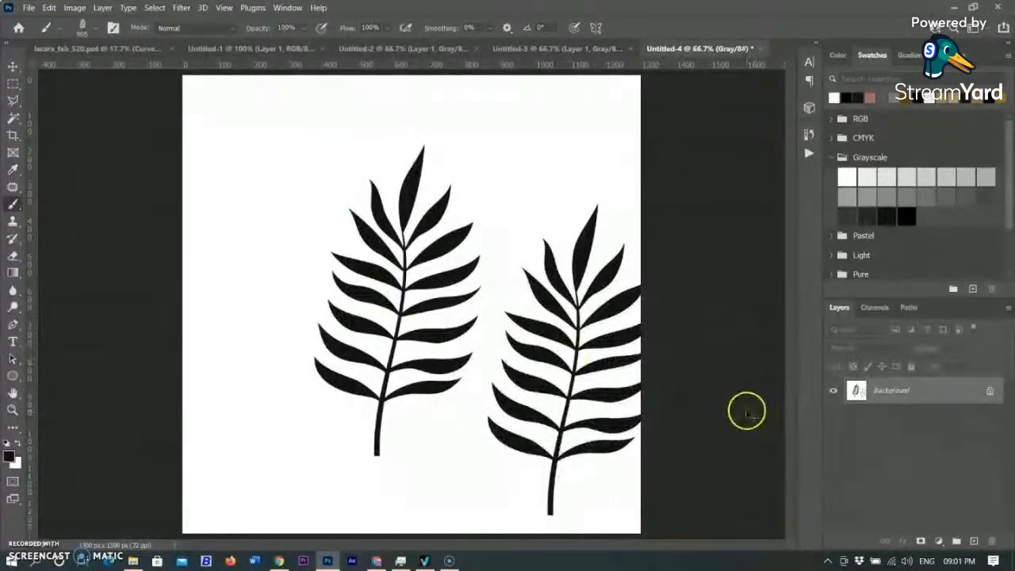
key("ctrl+z")
key("ctrl+z")
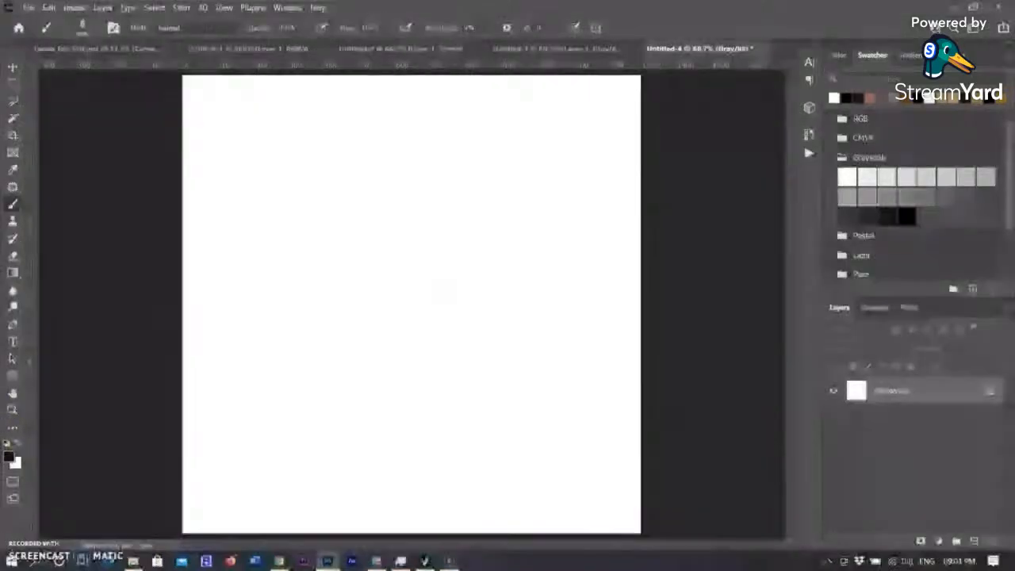
Step: Stamp a frond on the canvas with the foreground hue set to 126°, and pick a bright, saturated green as foreground color
left_click(10, 456)
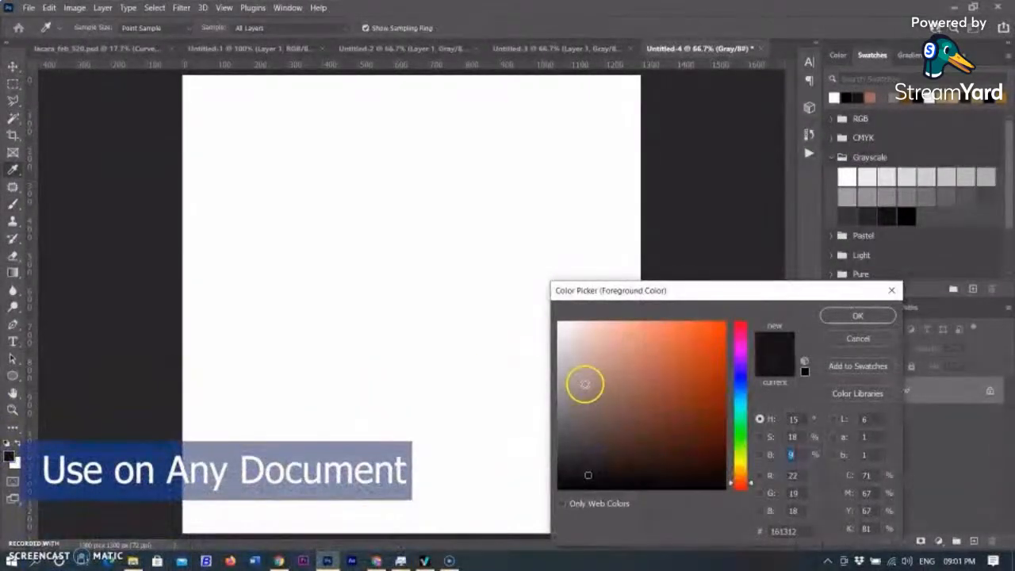
left_click_drag(739, 427, 738, 432)
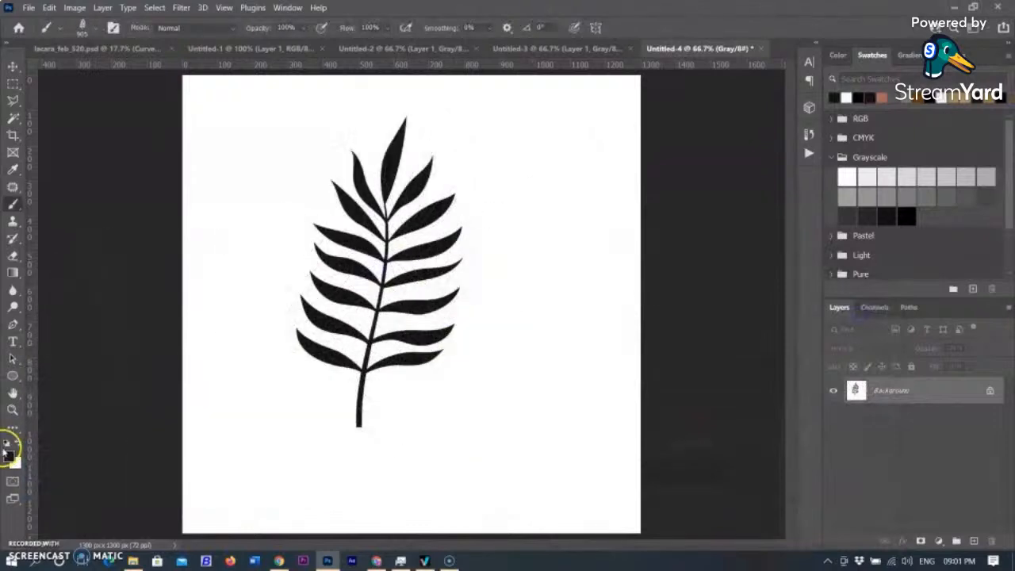
left_click(11, 455)
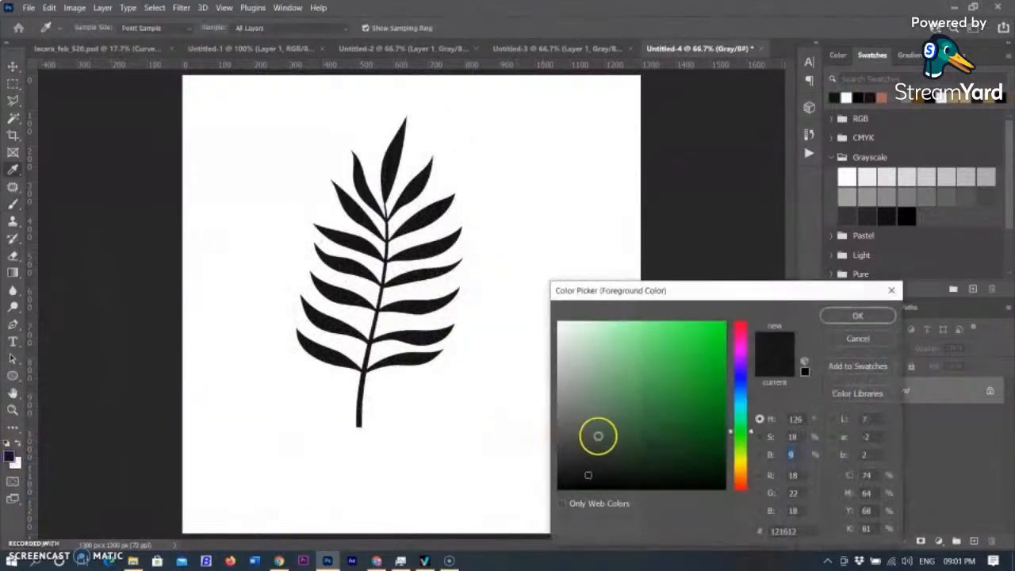
left_click_drag(598, 435, 707, 343)
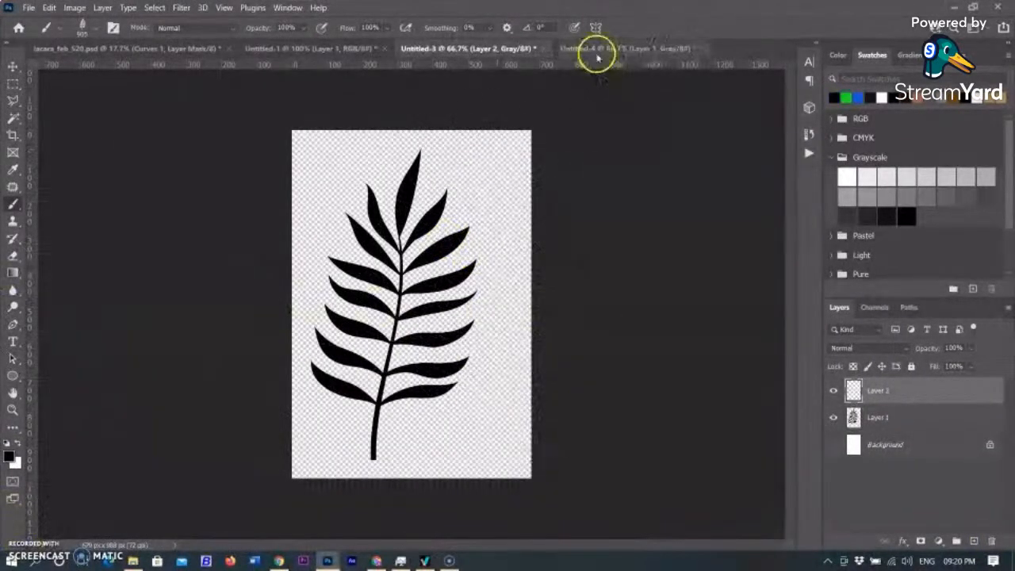
left_click(337, 48)
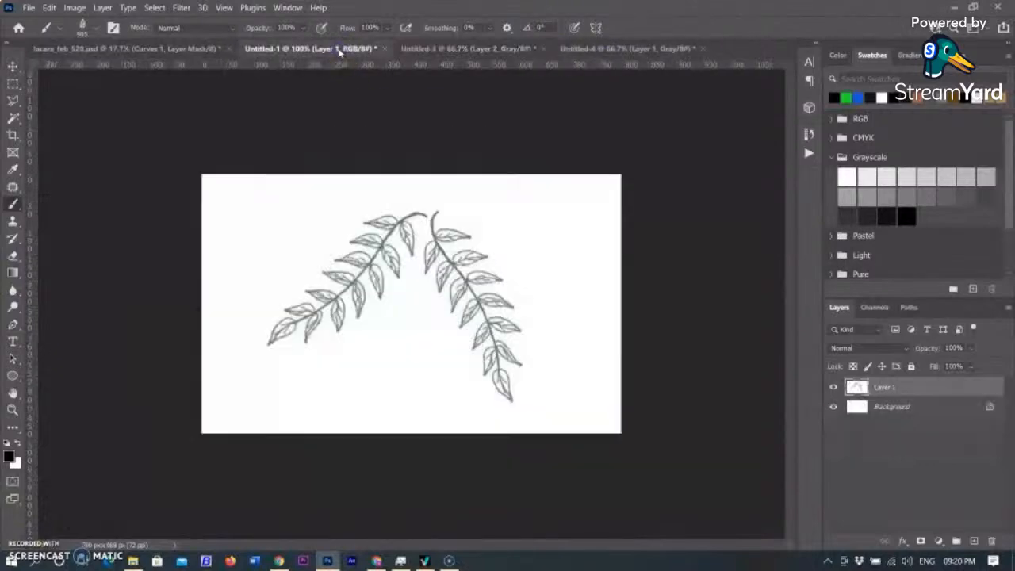
left_click(604, 49)
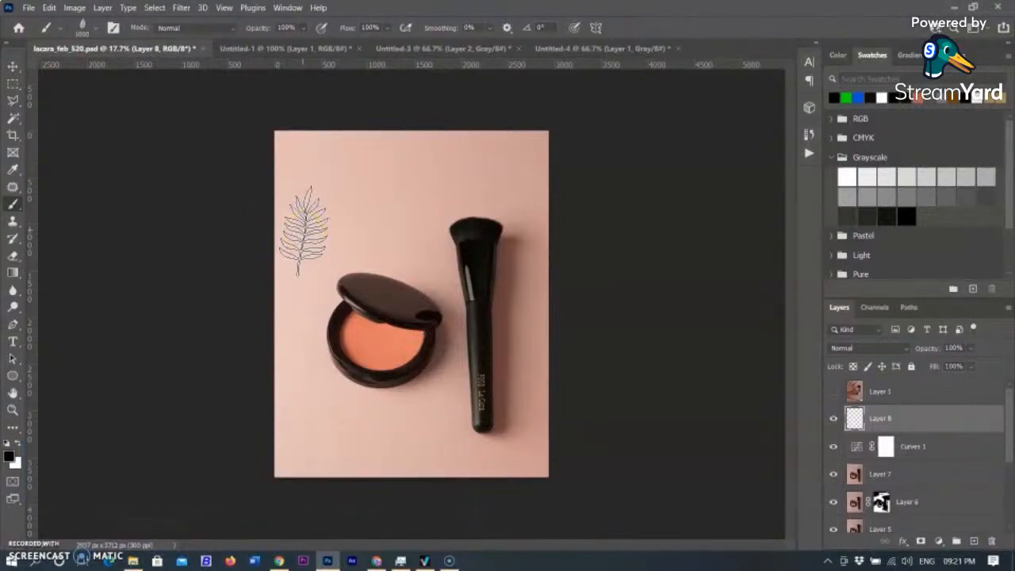
Step: Enlarge the leaf brush to 2500 px over the cosmetics photo in lacara_feb_520.psd
key("bracketright")
key("bracketright")
key("bracketright")
key("bracketright")
key("bracketright")
key("bracketright")
key("bracketright")
key("bracketright")
key("bracketright")
key("bracketright")
key("bracketright")
key("bracketright")
key("bracketright")
key("bracketright")
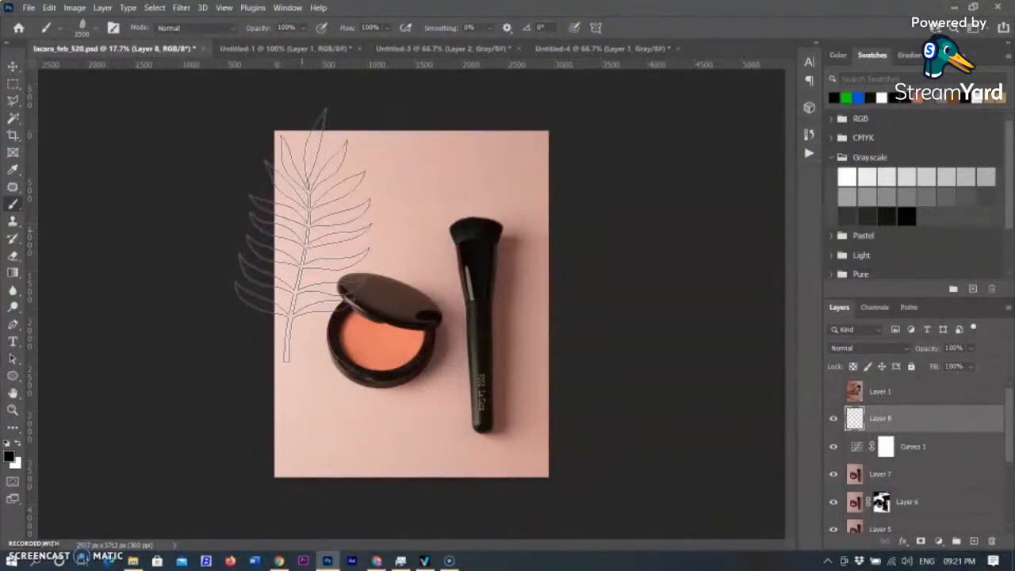
Step: Stamp a frond in green #50d45c over the upper part of the photo on Layer 8 and undo it
left_click(11, 457)
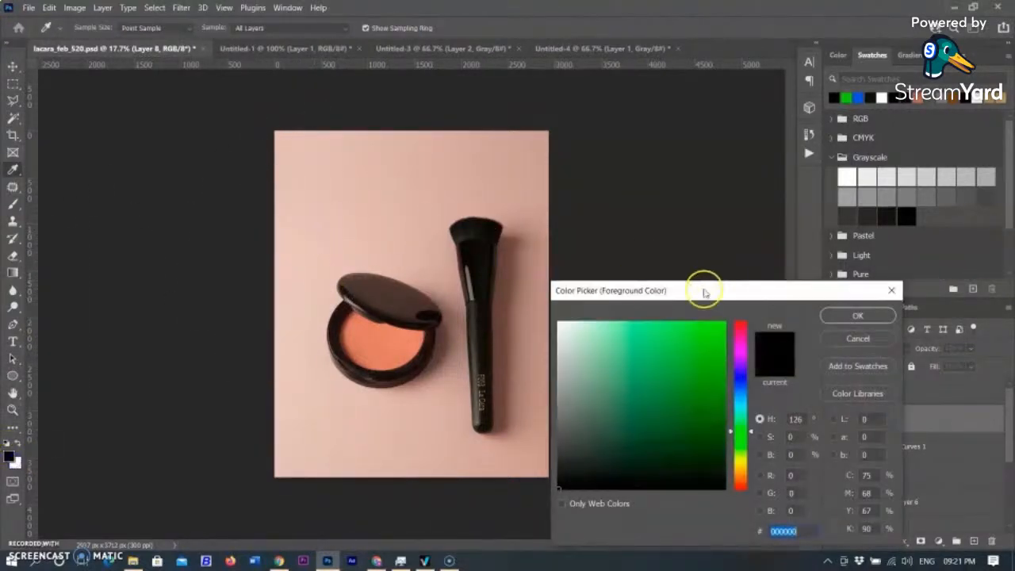
left_click(663, 349)
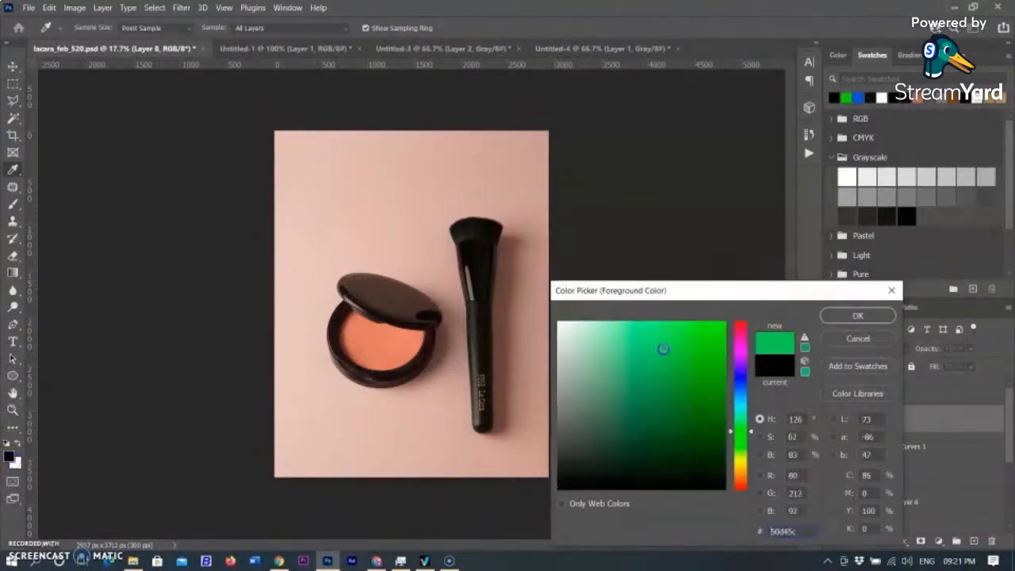
left_click(855, 319)
left_click(335, 251)
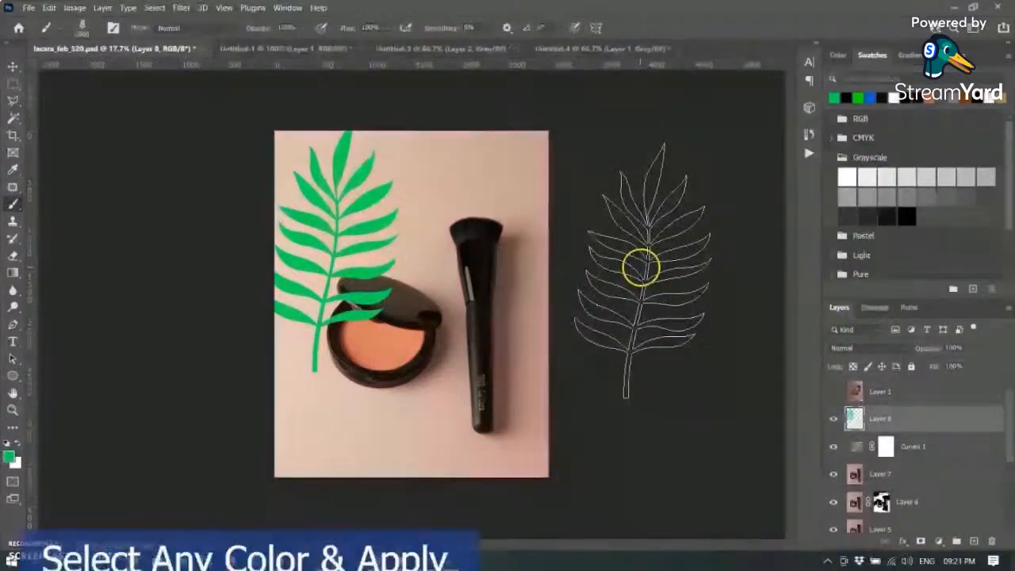
key("ctrl+z")
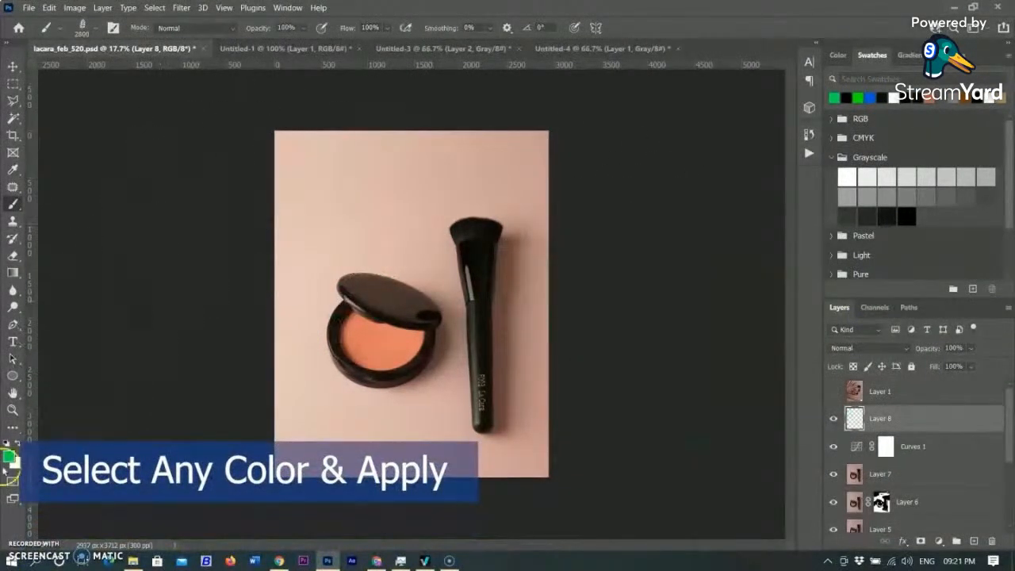
Step: Set the foreground color to pure black
left_click(9, 460)
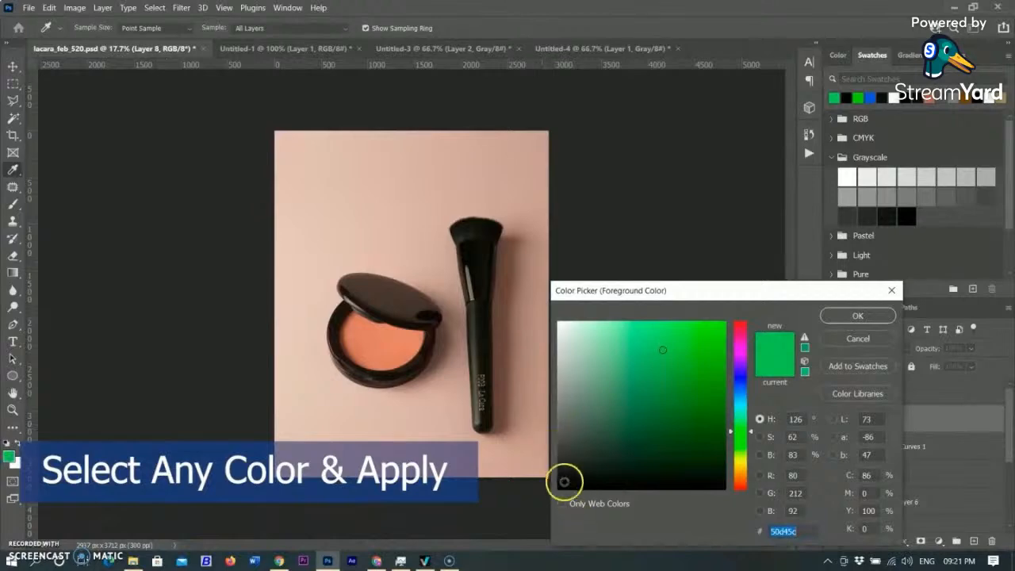
left_click_drag(567, 490, 550, 503)
left_click(858, 316)
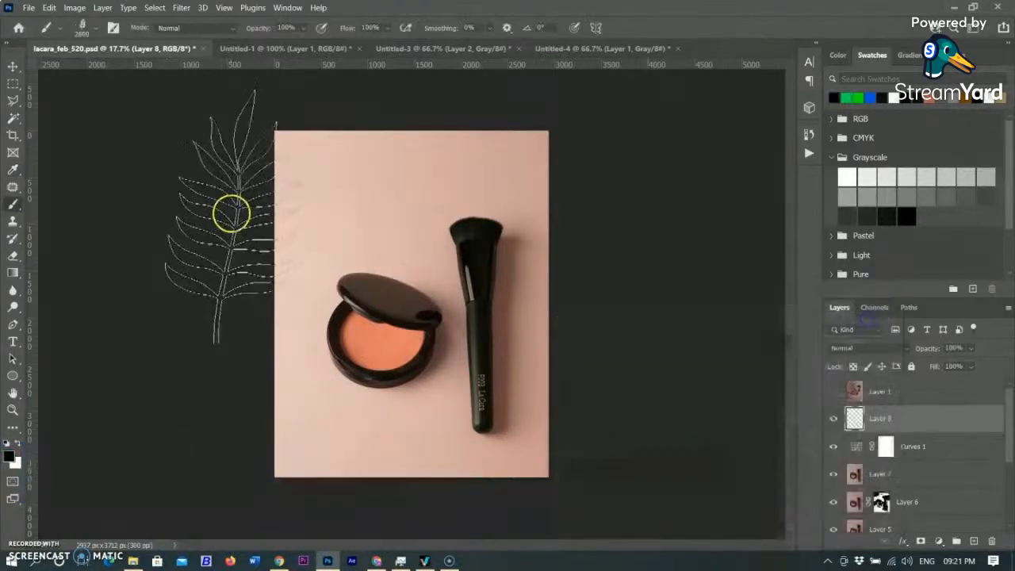
Step: Enlarge the leaf brush to 3200 px and rotate its tip to -104°
key("bracketright")
key("bracketright")
key("bracketright")
key("bracketright")
right_click(351, 235)
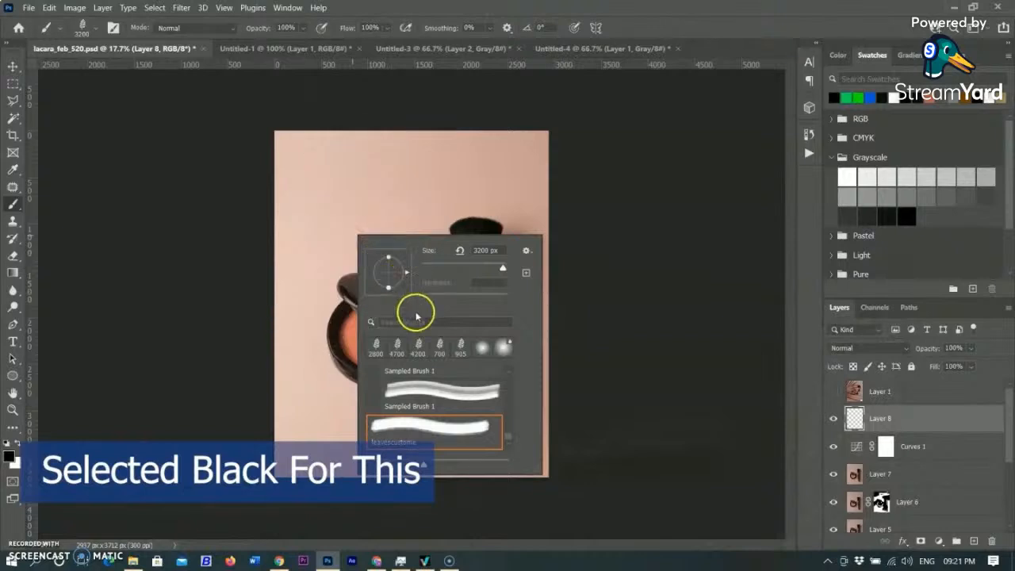
mouse_move(390, 301)
left_mouse_down()
mouse_move(380, 289)
mouse_move(376, 297)
left_mouse_up()
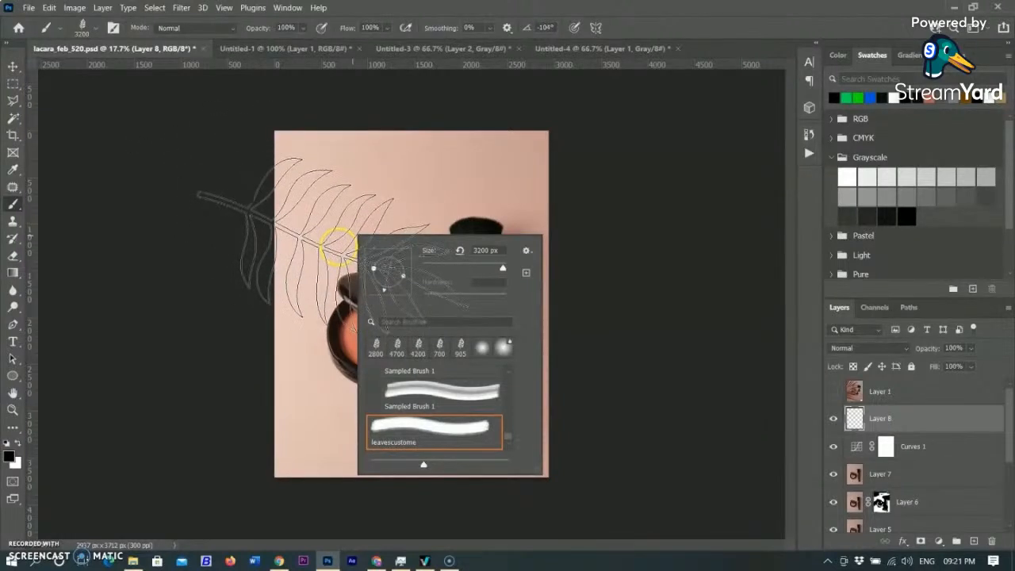
left_click(338, 247)
Step: Enlarge the rotated leaf brush to 4500 px so the frond spans most of the photo
key("]")
key("]")
key("]")
key("]")
key("]")
key("]")
key("]")
key("]")
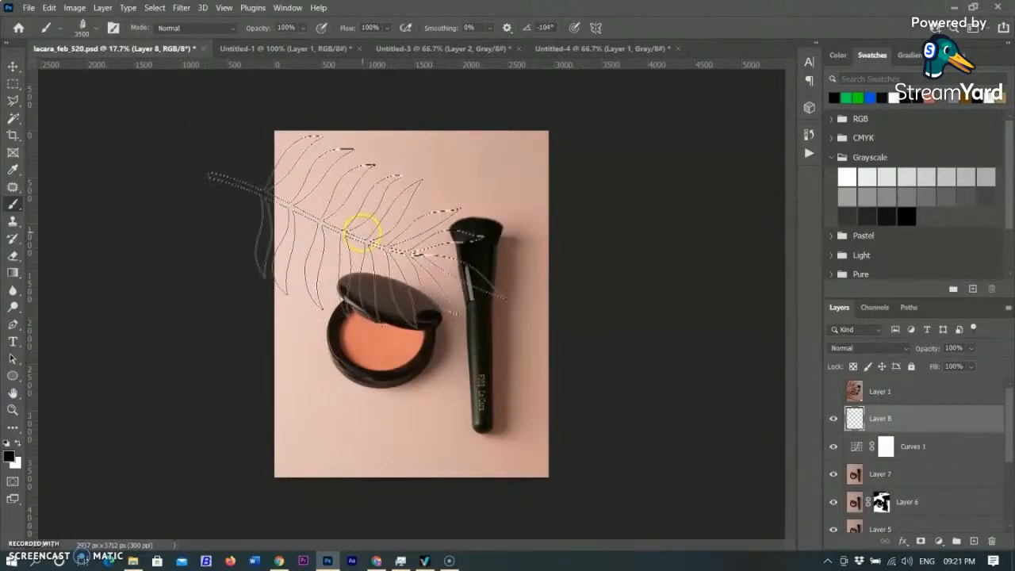
key("]")
key("]")
key("]")
key("]")
key("]")
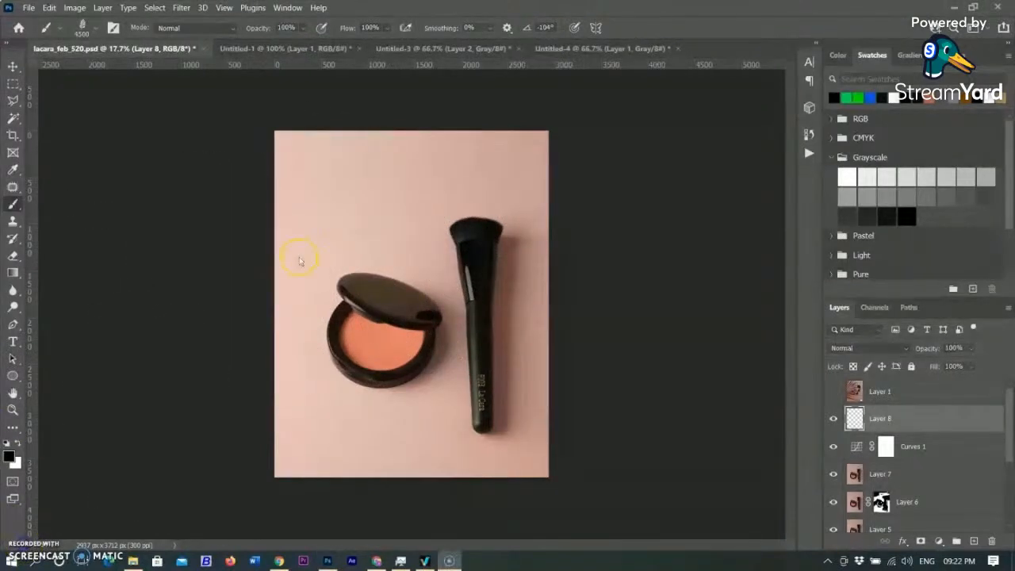
Step: Stamp a black 4700 px frond across the compact and makeup brush, and lower Layer 8's opacity to 29%
left_click(364, 227)
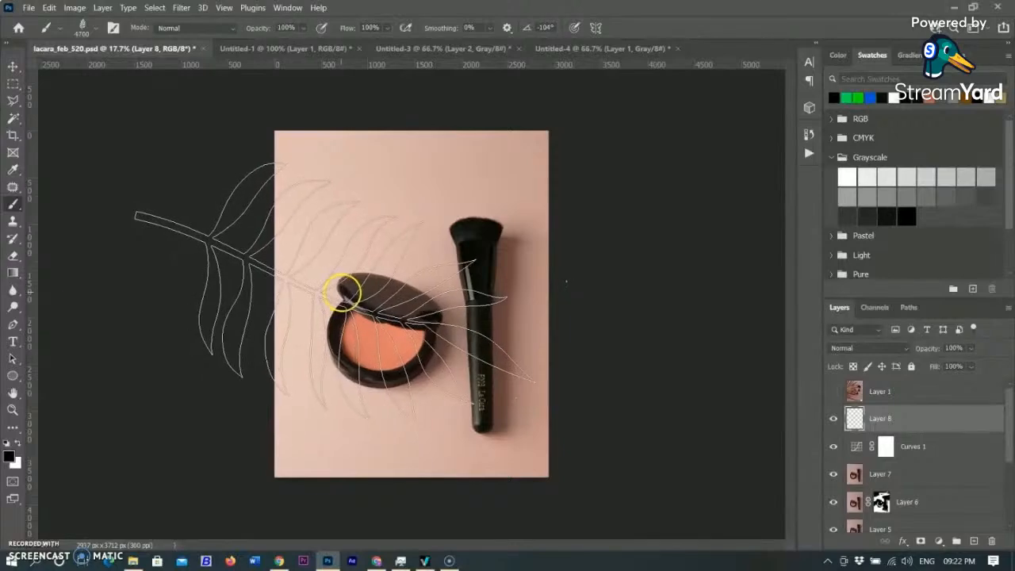
key("bracketright")
key("bracketright")
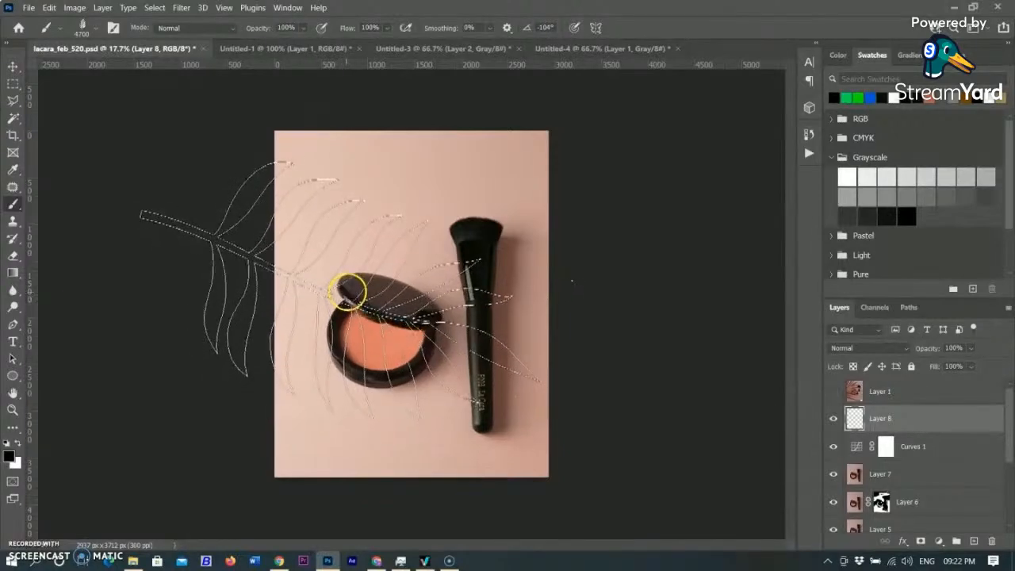
right_click(349, 286)
left_click(348, 287)
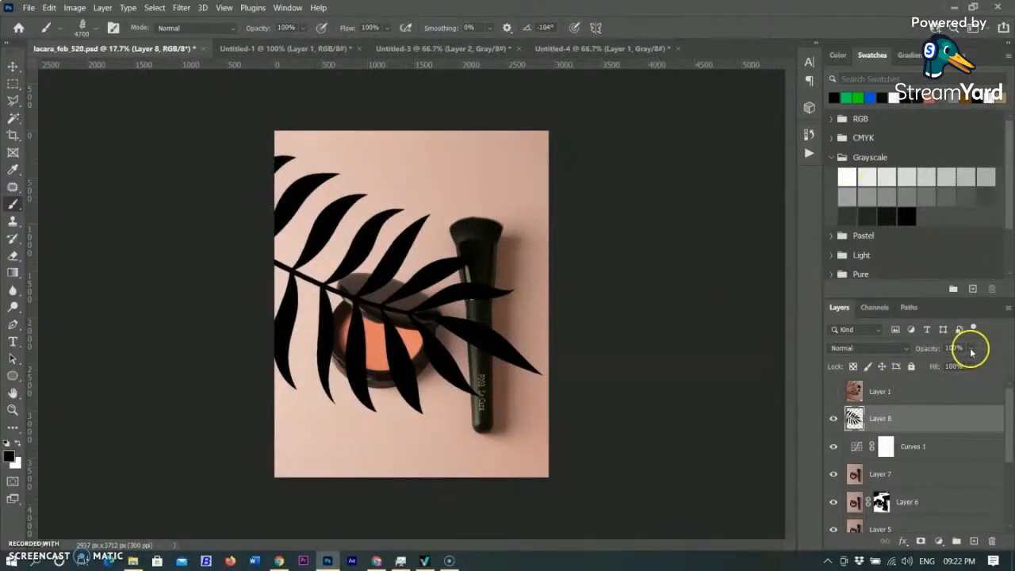
left_click_drag(984, 366, 947, 374)
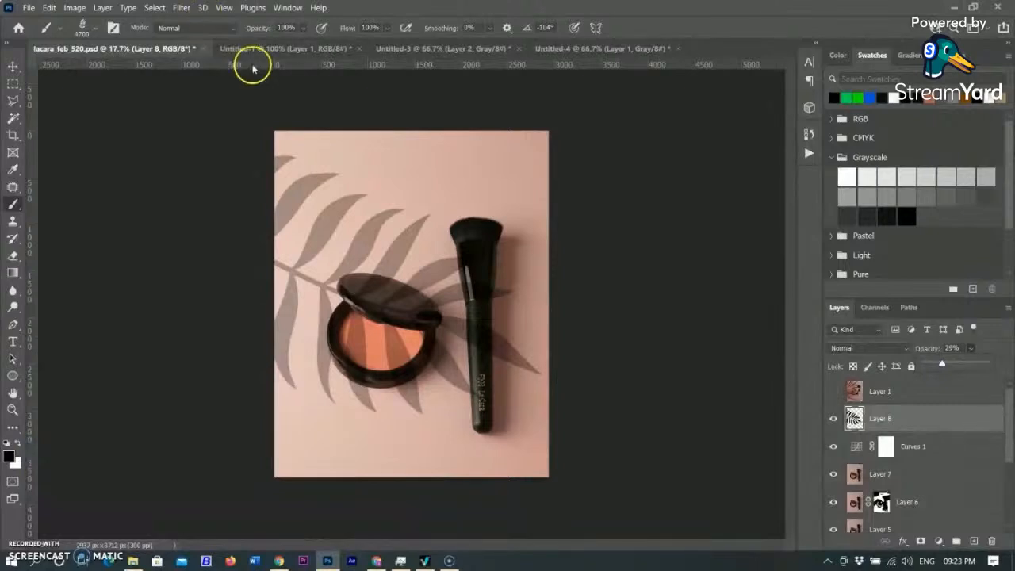
Step: Apply a Gaussian Blur with a radius of about 22.2 pixels to the frond shadow on Layer 8
left_click(180, 9)
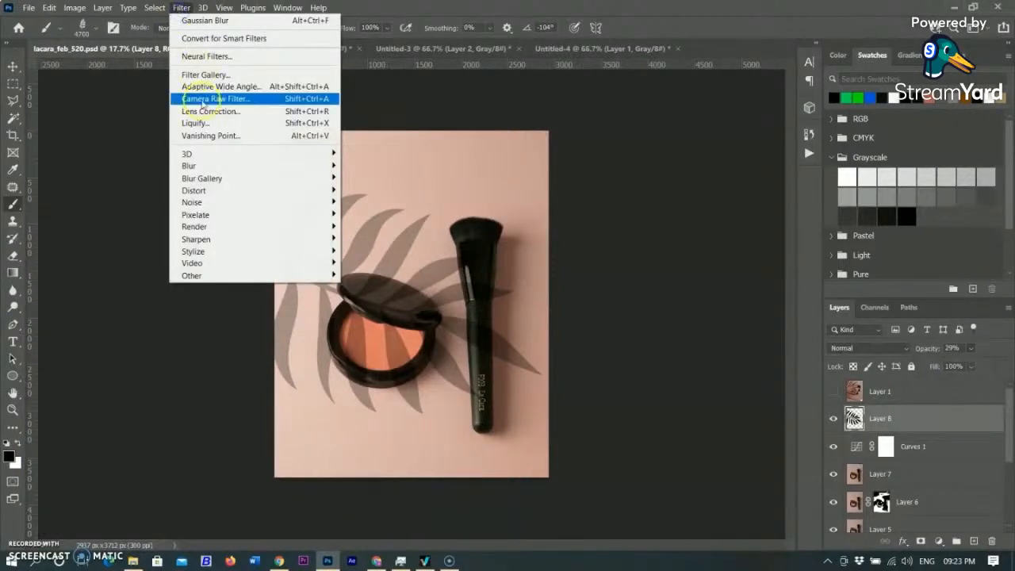
mouse_move(200, 168)
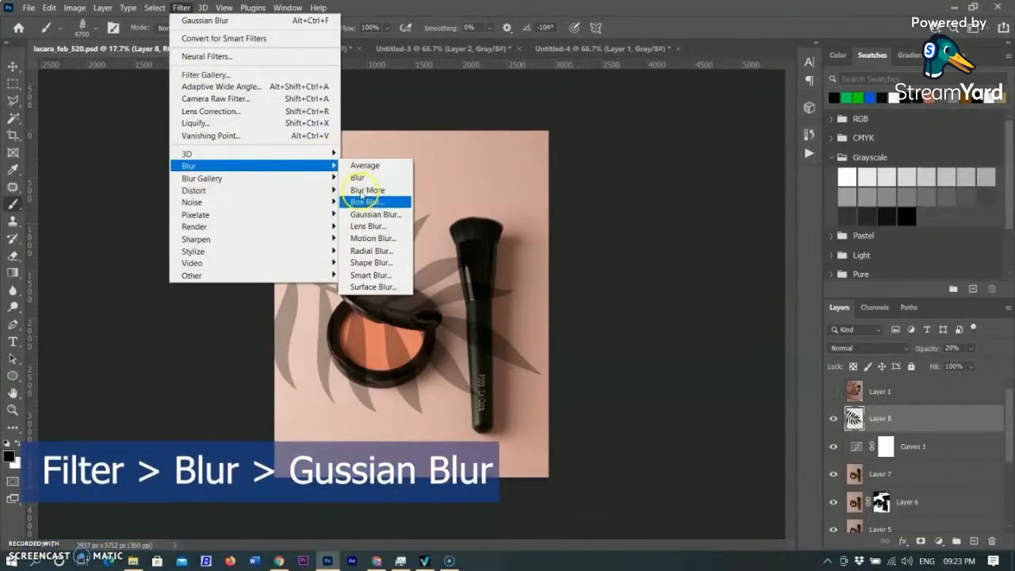
left_click(372, 214)
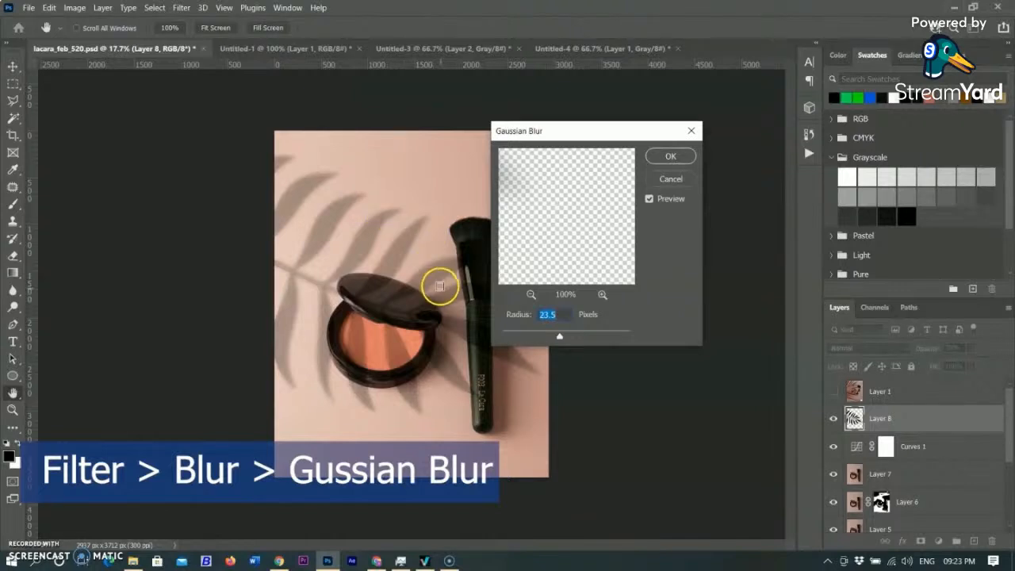
left_click_drag(559, 337, 552, 337)
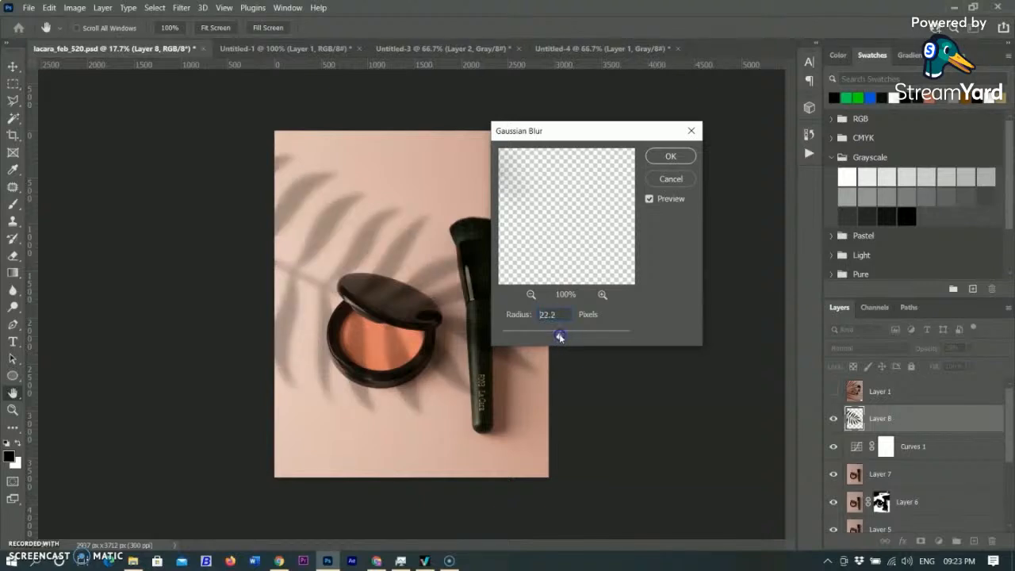
left_click(686, 159)
key("b")
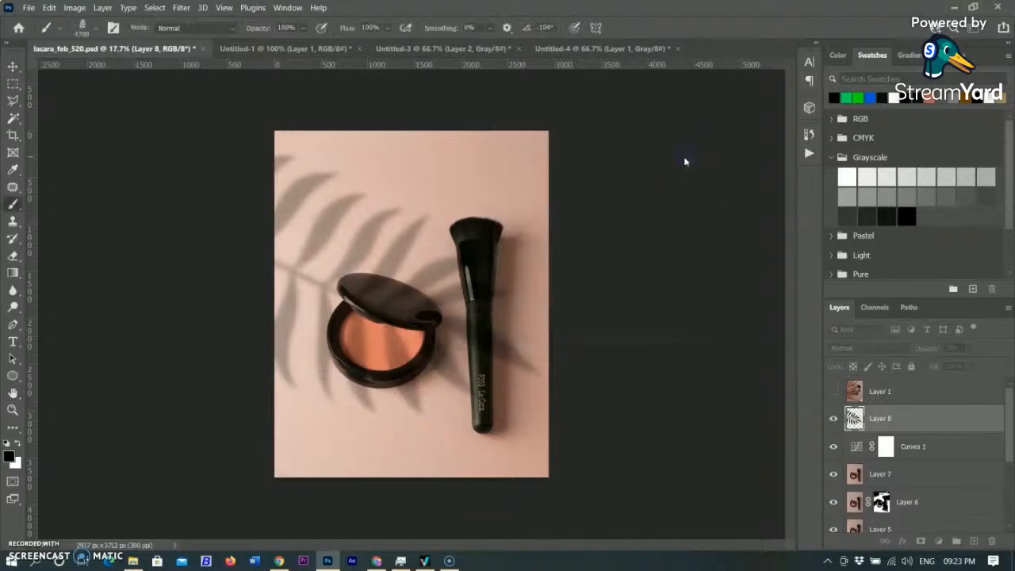
Step: On a new layer above Layer 8, stamp a black frond over the photo's upper edge with the 4700 px brush rotated to -145°
left_click(973, 540)
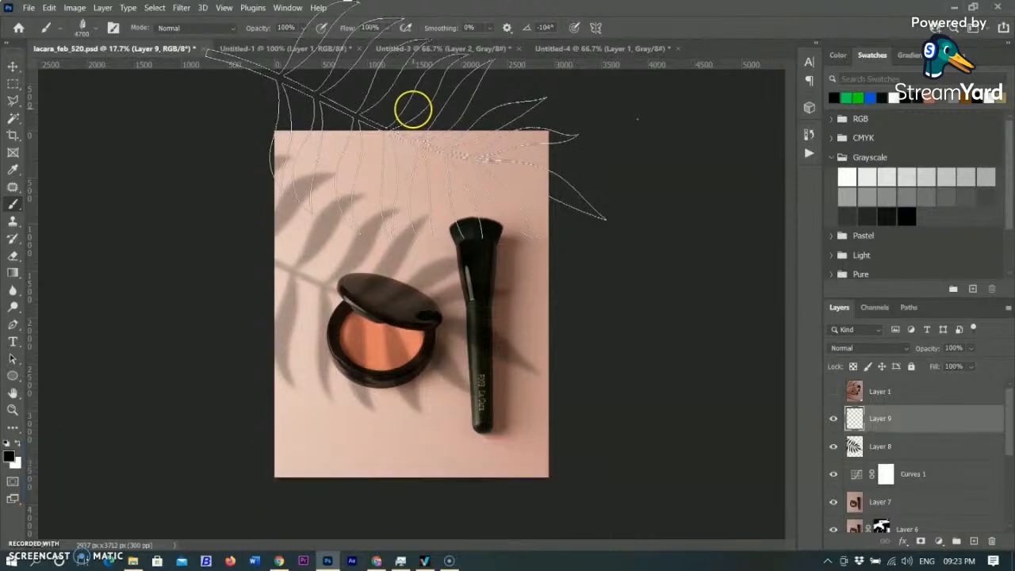
right_click(408, 116)
right_click(341, 136)
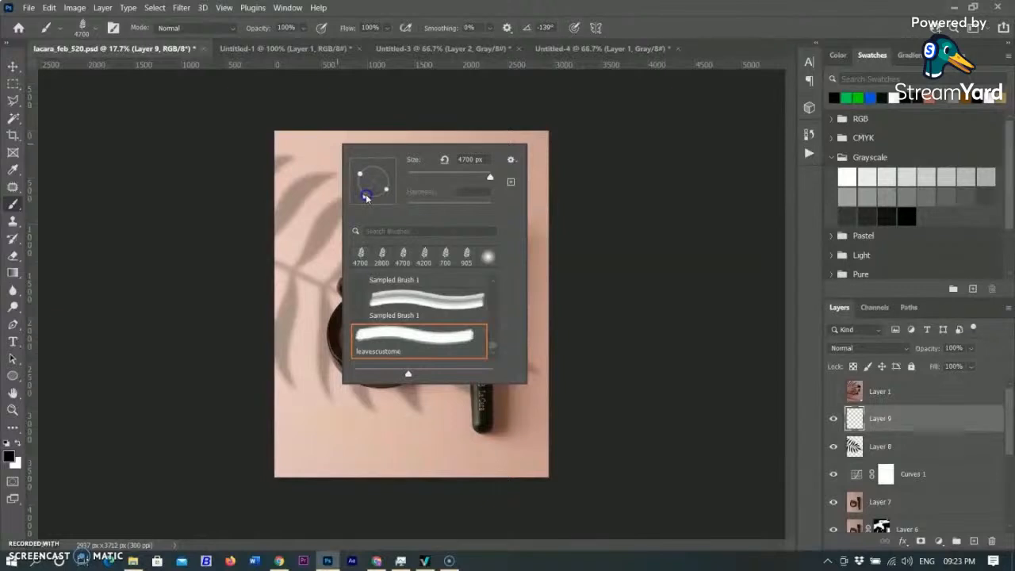
left_click_drag(364, 195, 354, 196)
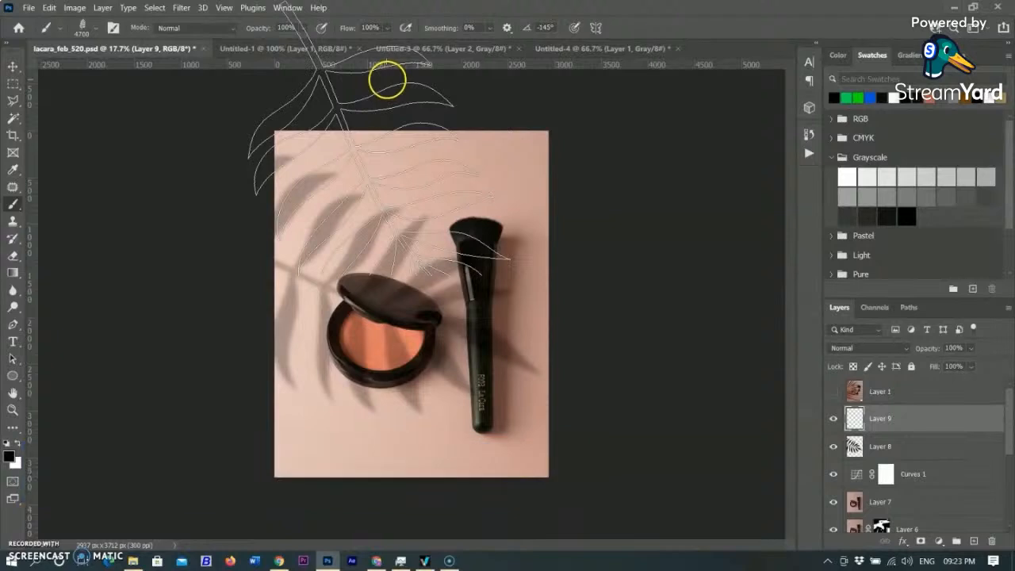
left_click(387, 81)
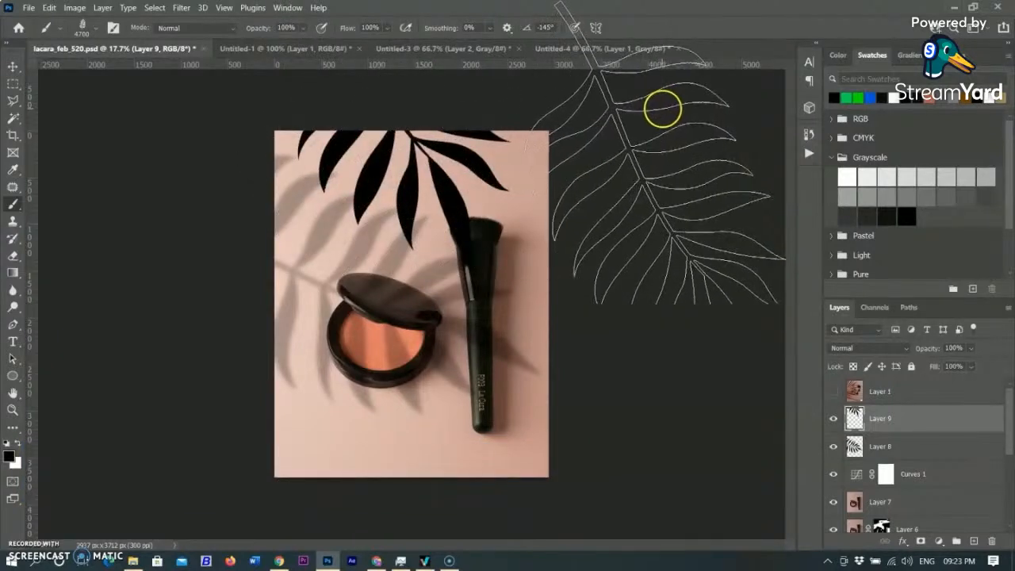
Step: Lower the opacity of the upper frond on Layer 9 to 29%
left_click(13, 67)
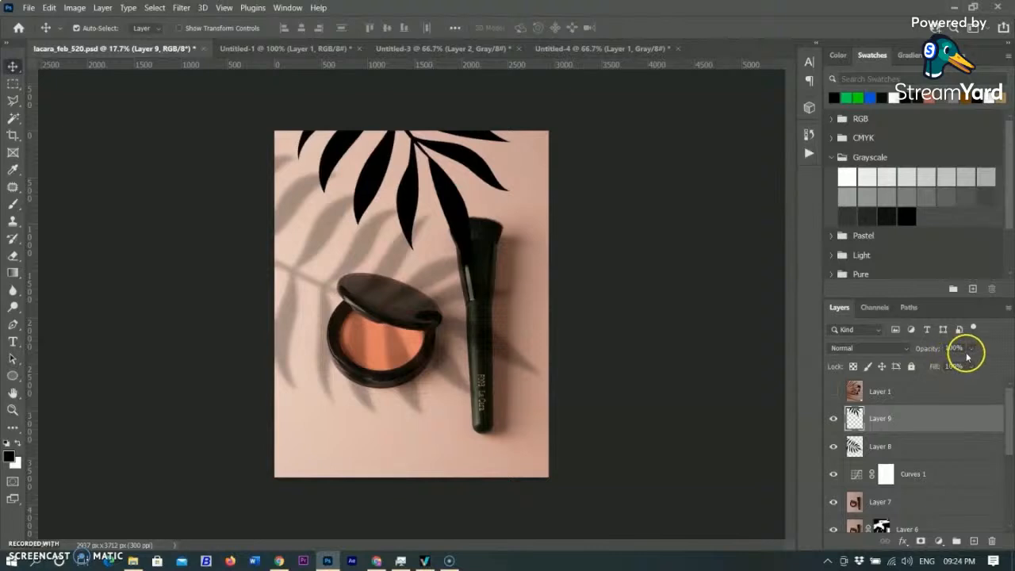
left_click(939, 446)
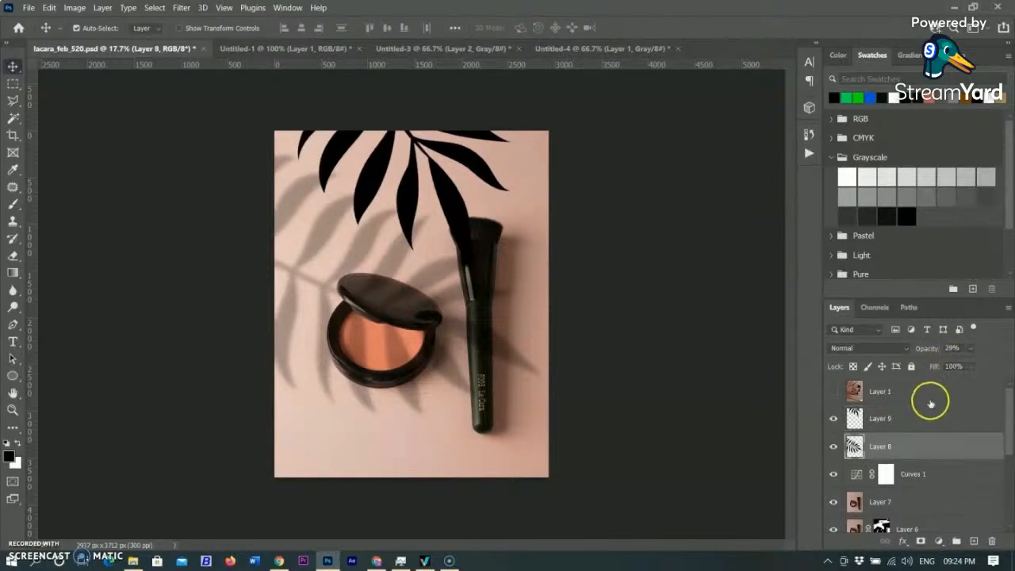
left_click(928, 417)
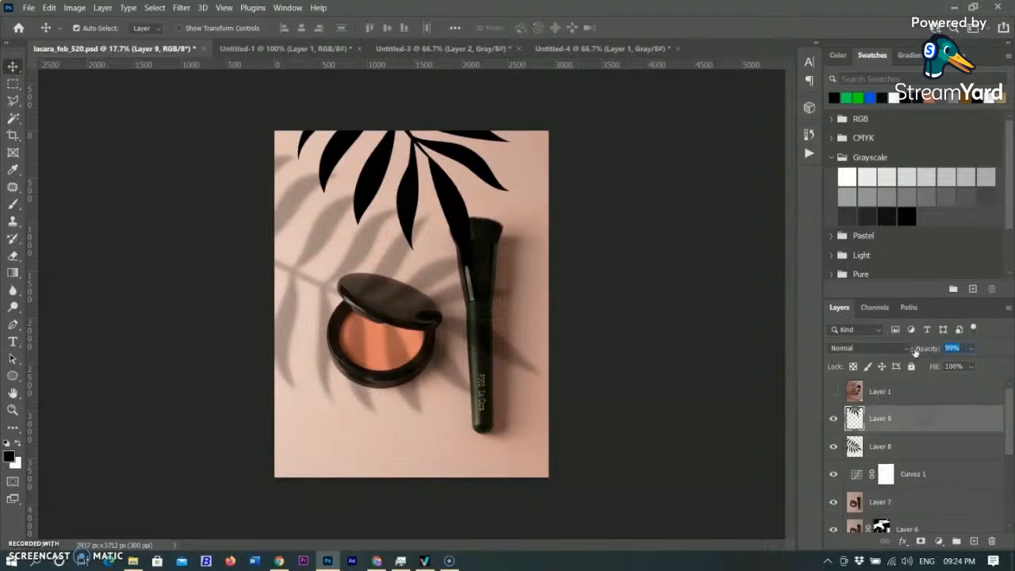
type("2")
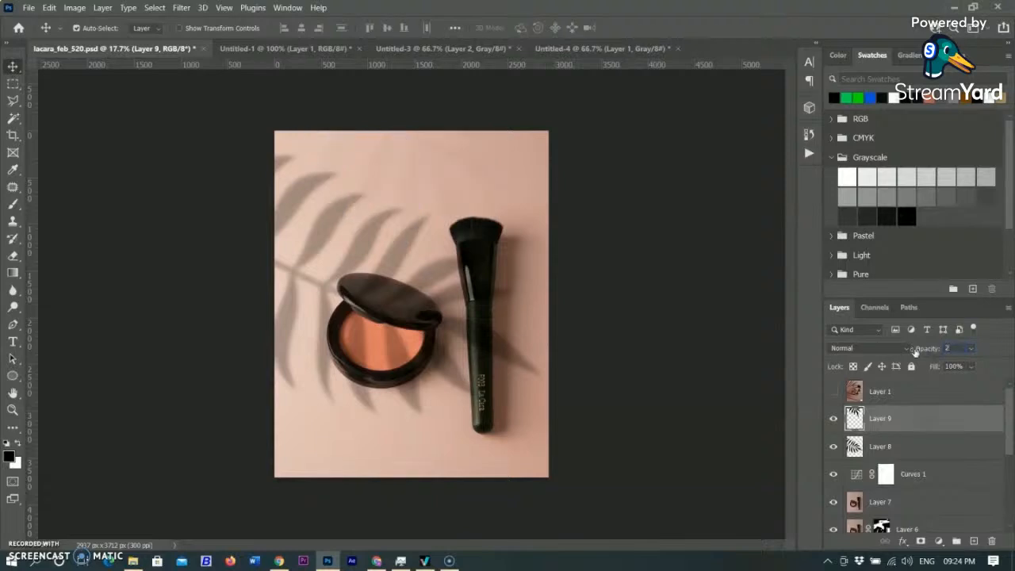
type("9")
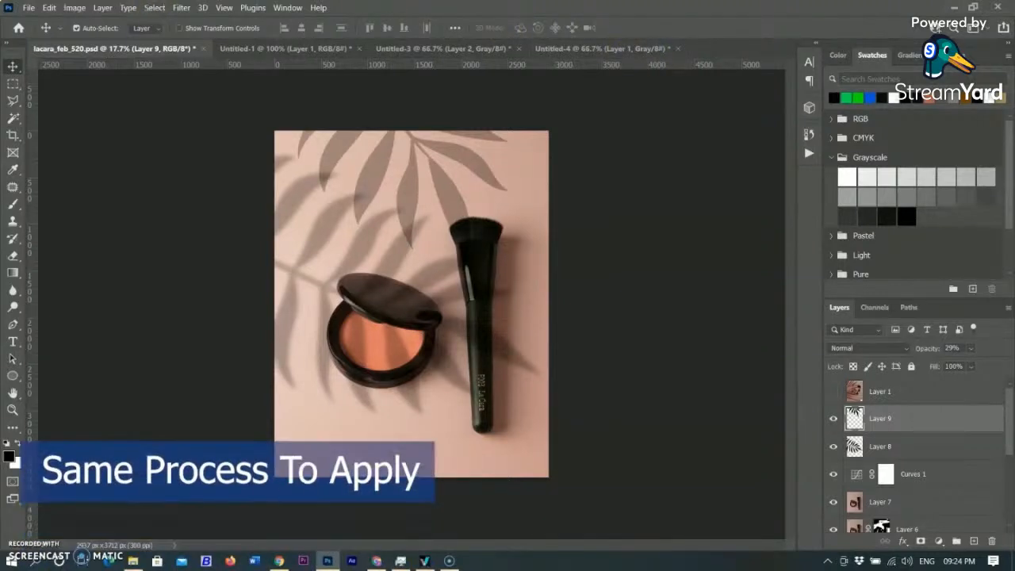
Step: Reapply the last Gaussian Blur to the frond shadow on Layer 9
left_click(180, 7)
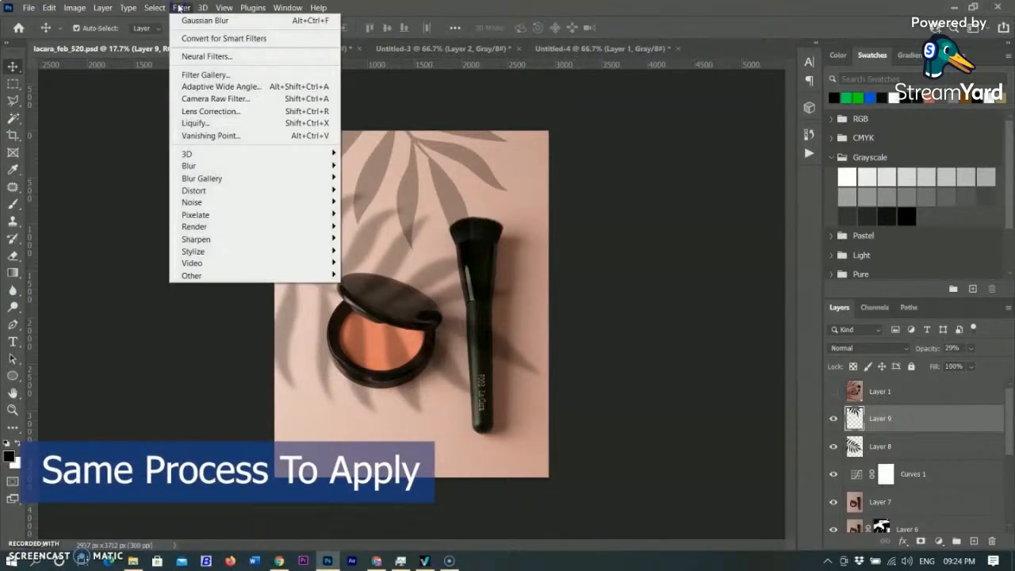
mouse_move(199, 165)
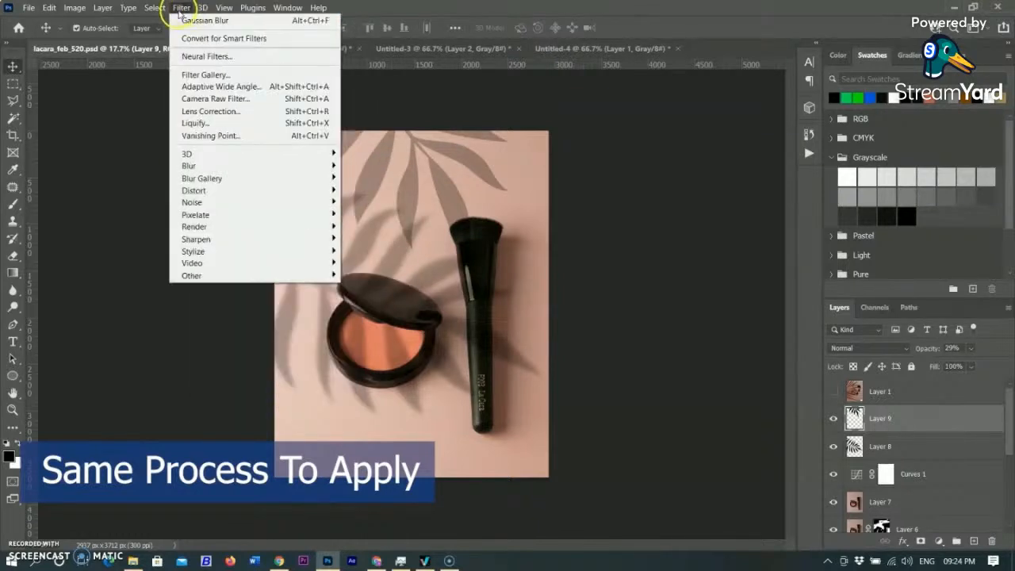
left_click(190, 21)
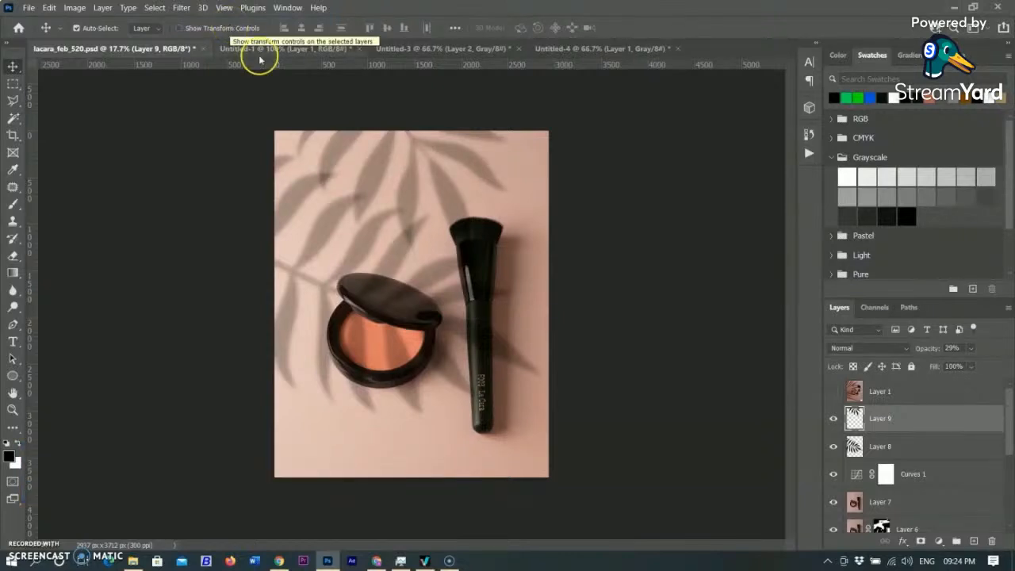
Step: Distort the Layer 9 frond shadow so its upper side leans past the photo's upper-left corner, and apply the transform
key("ctrl+t")
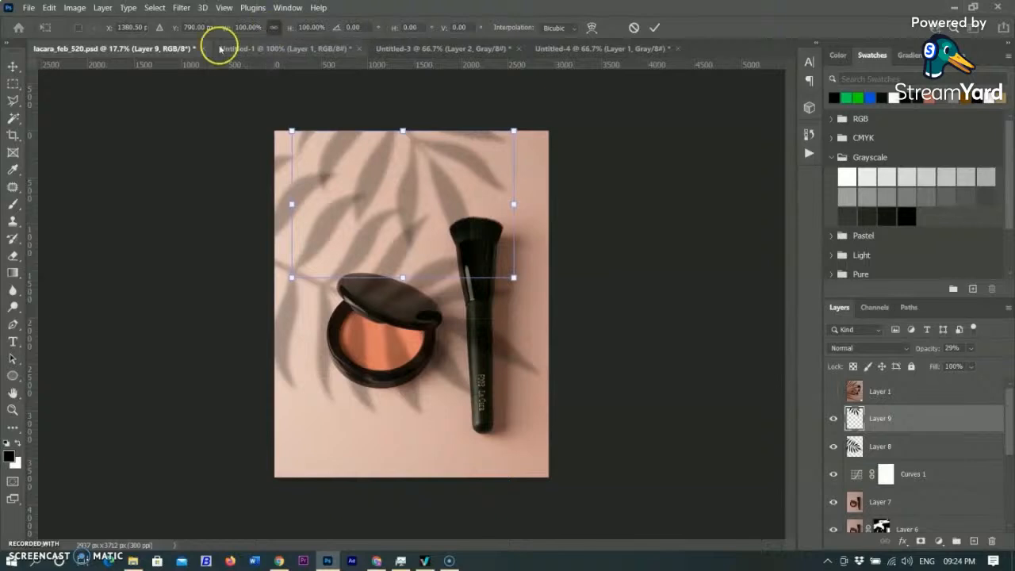
right_click(364, 167)
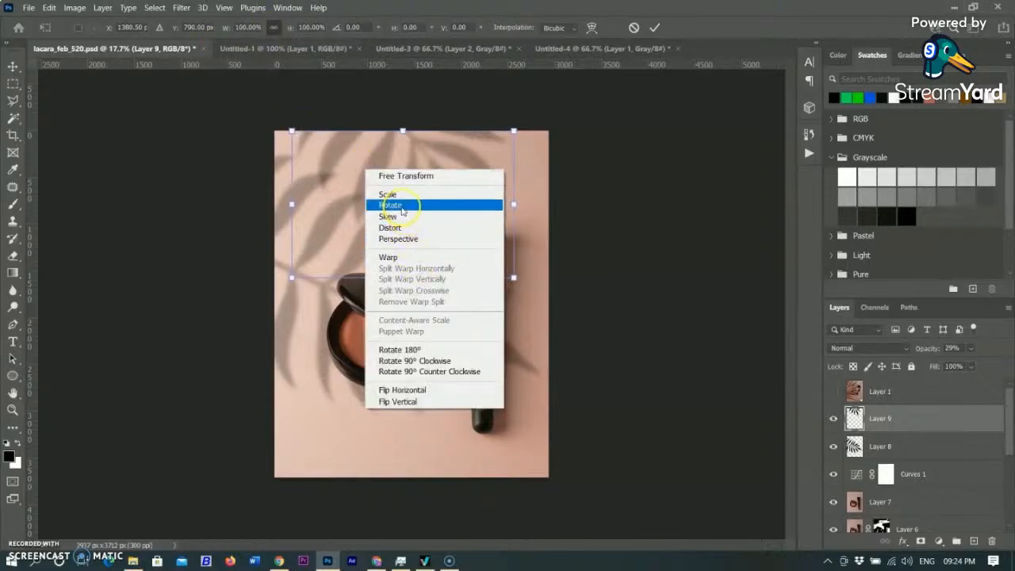
left_click(390, 227)
left_click_drag(404, 135, 356, 120)
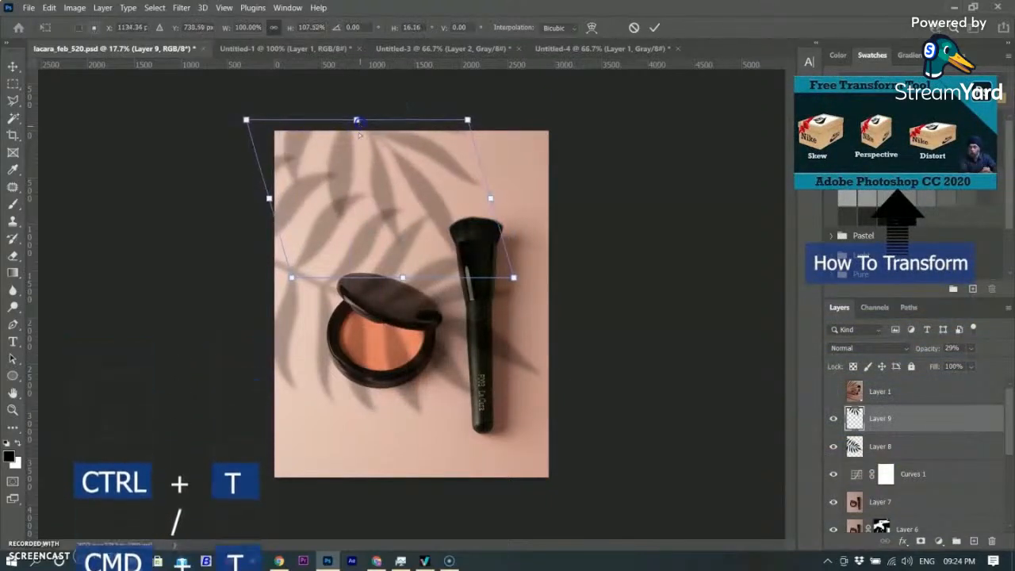
mouse_move(398, 272)
left_mouse_down()
mouse_move(351, 264)
mouse_move(402, 254)
left_mouse_up()
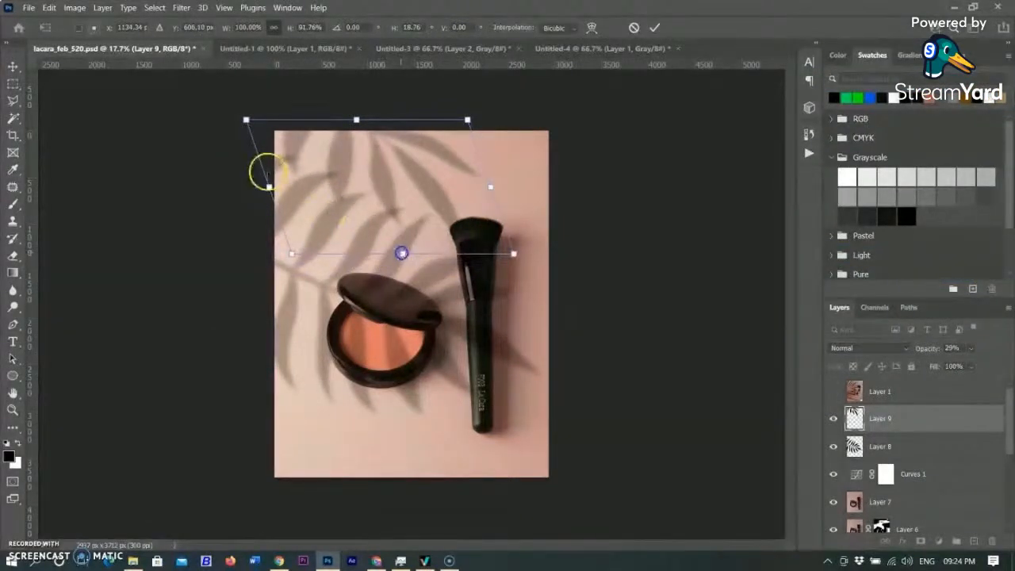
left_click_drag(245, 121, 227, 119)
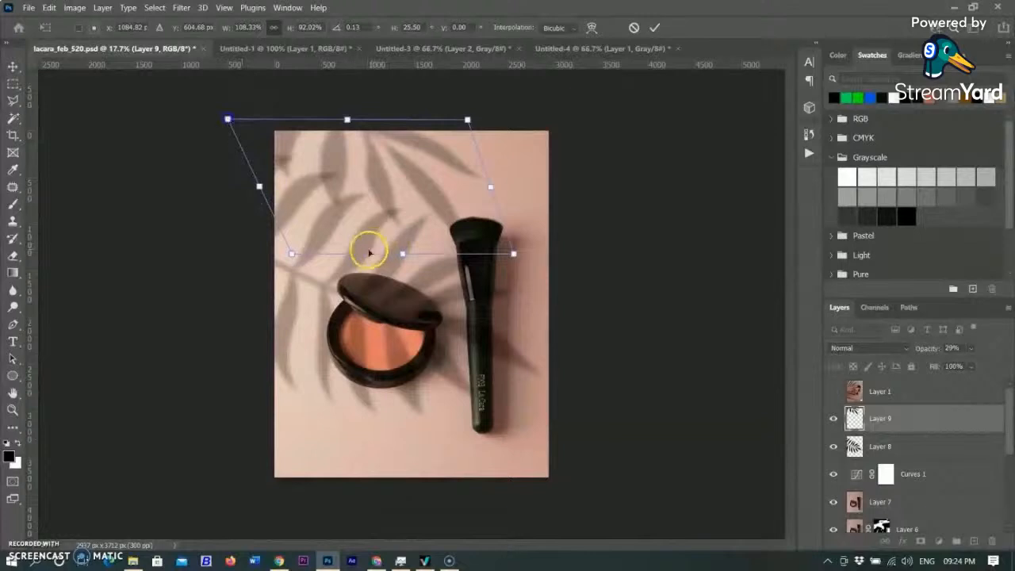
left_click_drag(291, 255, 300, 254)
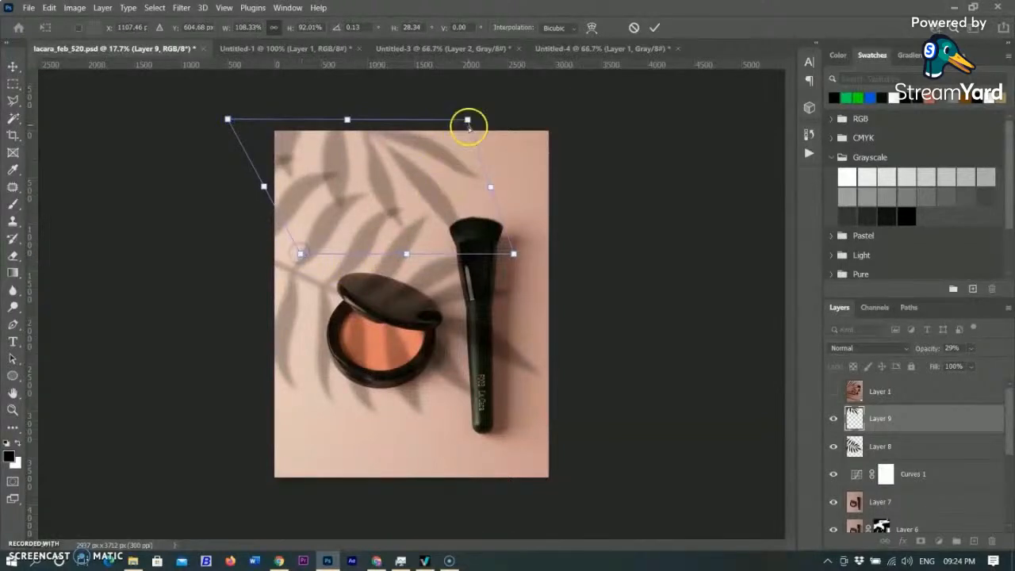
left_click_drag(468, 120, 460, 116)
left_click(654, 27)
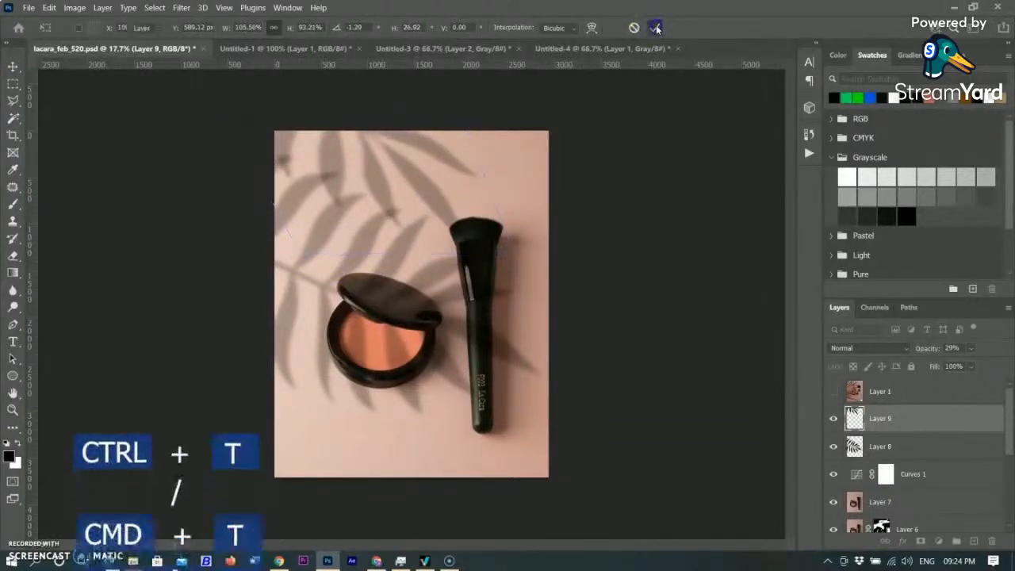
Step: Skew the frond shadow on Layer 8, spreading its upper corners well beyond both sides of the photo
left_click(855, 446)
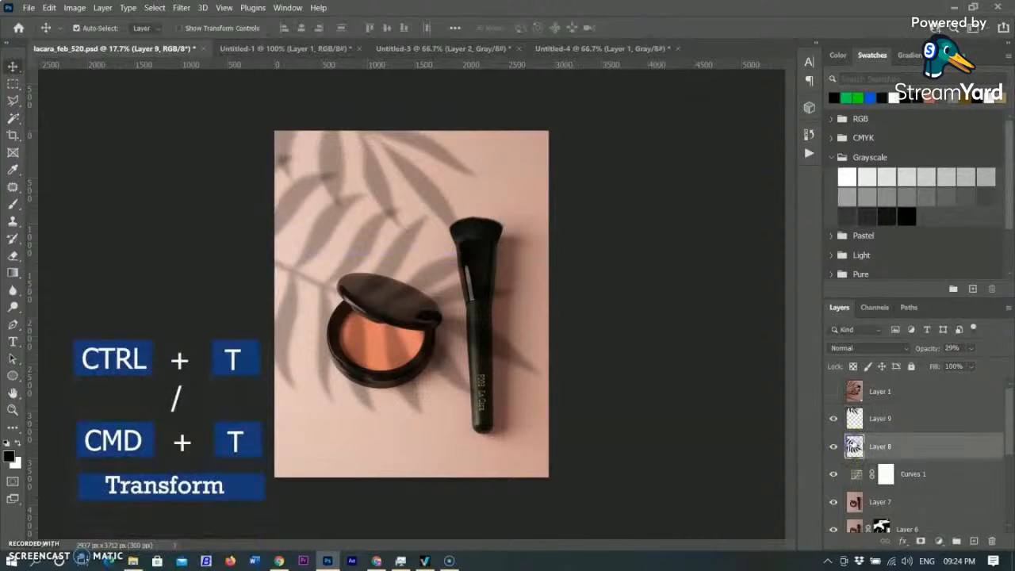
key("ctrl+t")
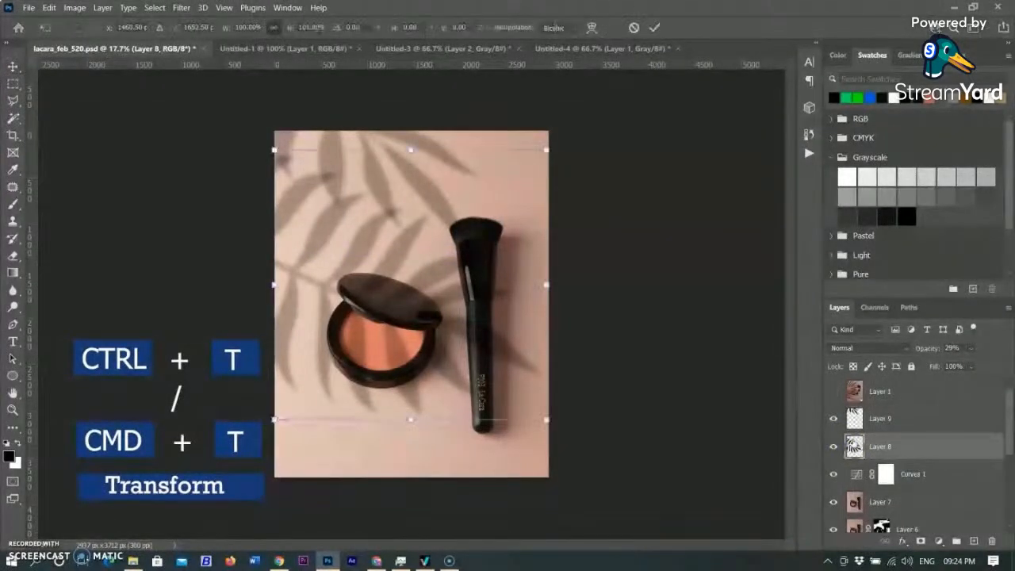
right_click(317, 236)
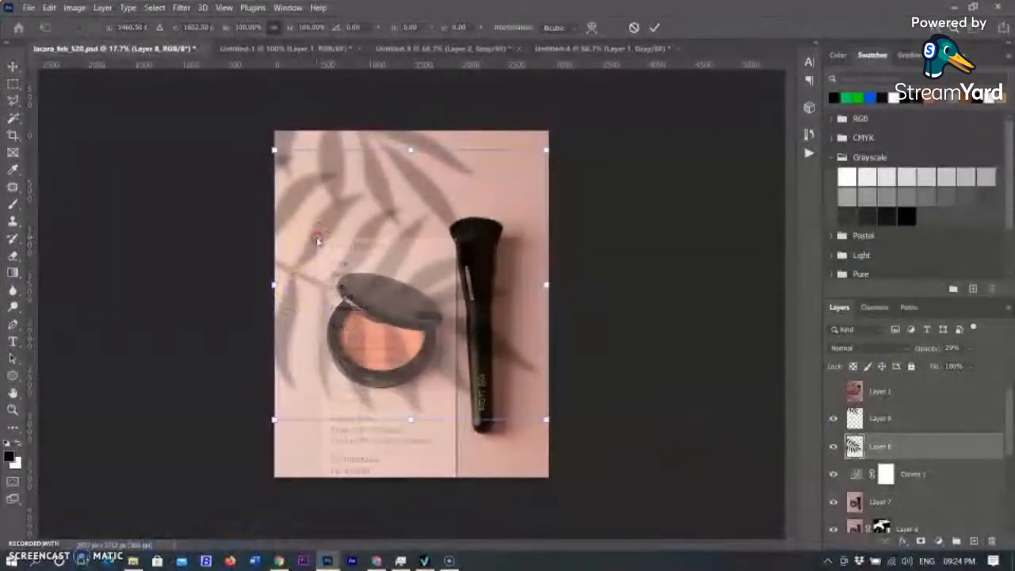
left_click(340, 285)
left_click_drag(273, 148, 212, 157)
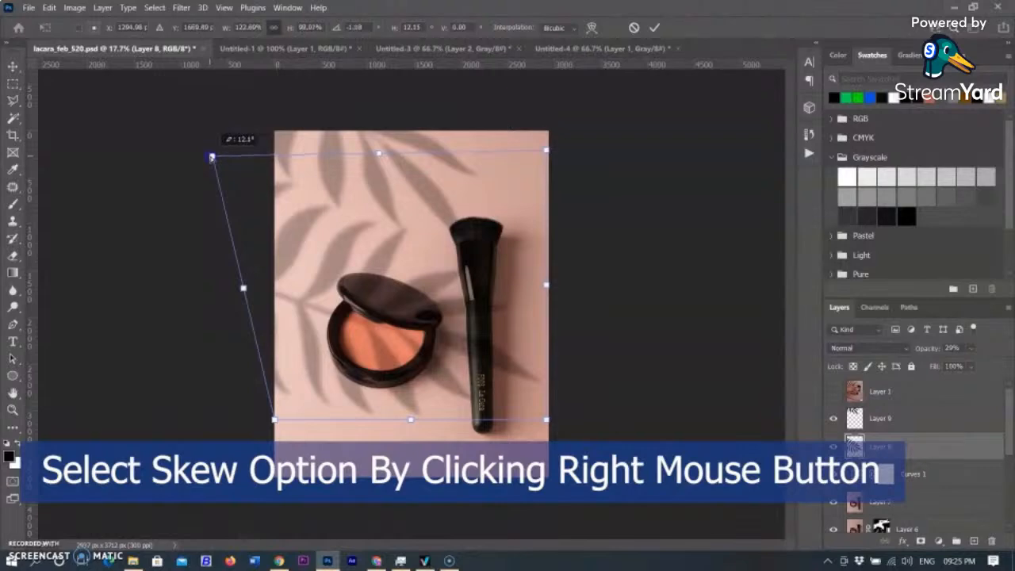
left_click_drag(273, 416, 282, 413)
left_click_drag(211, 157, 199, 135)
left_click_drag(545, 149, 583, 137)
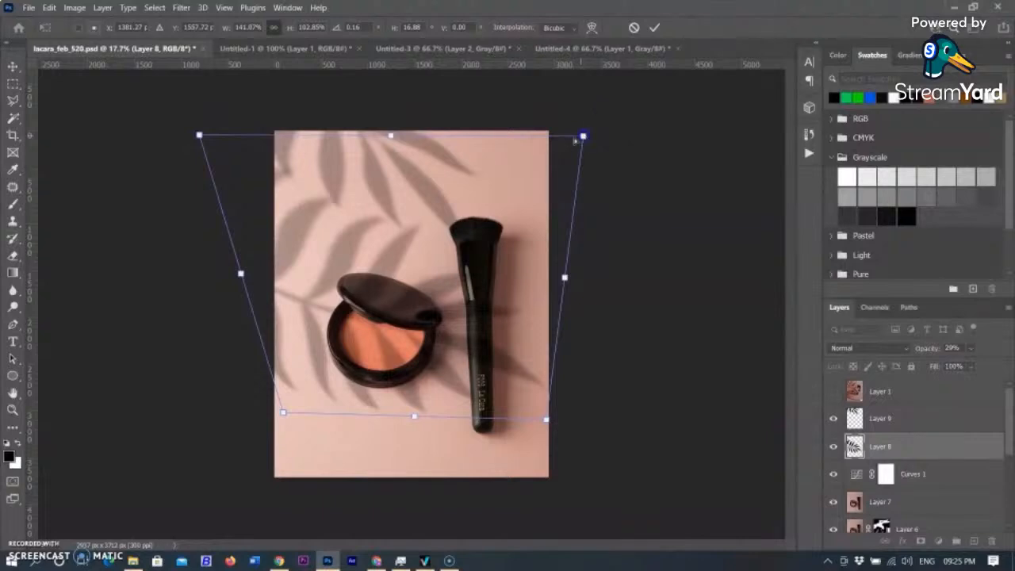
left_click_drag(241, 273, 232, 263)
left_click_drag(410, 410, 427, 424)
Step: Pull the upper-left and lower-right corners of the Layer 8 shadow inward and apply the transform
right_click(422, 379)
left_click(466, 185)
left_click_drag(192, 124, 261, 121)
left_click_drag(565, 435, 539, 430)
left_click_drag(267, 199, 267, 168)
left_click(654, 27)
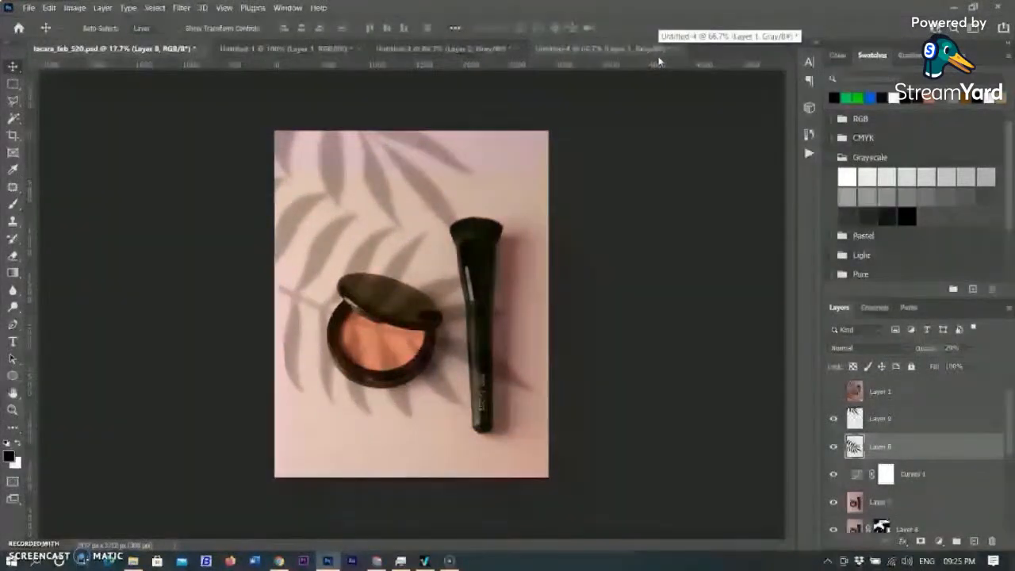
Step: Scale the Layer 8 frond shadow up to about 106%, extending it toward the photo's left side
key("ctrl+t")
left_click_drag(265, 431, 245, 426)
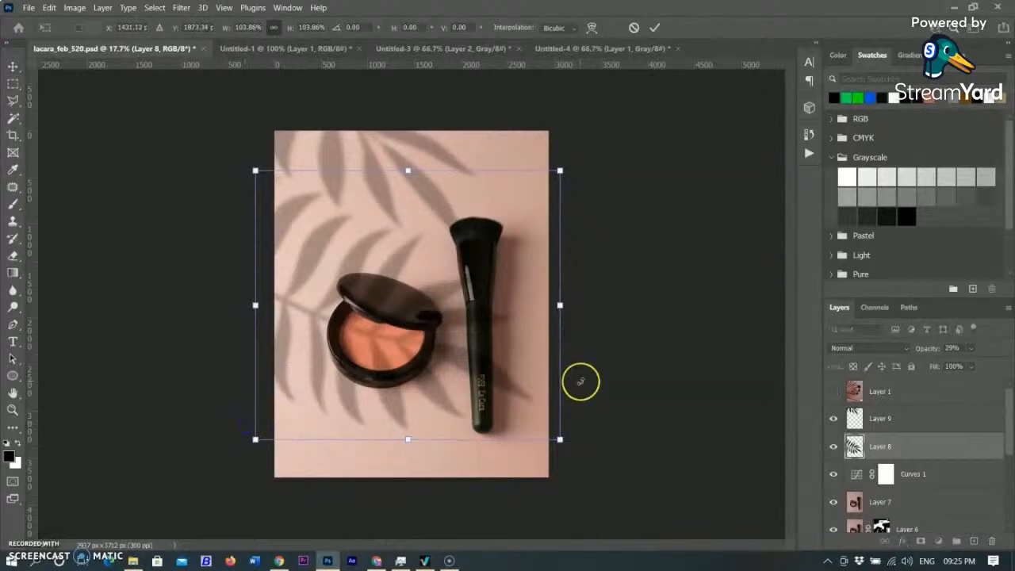
left_click_drag(253, 169, 247, 164)
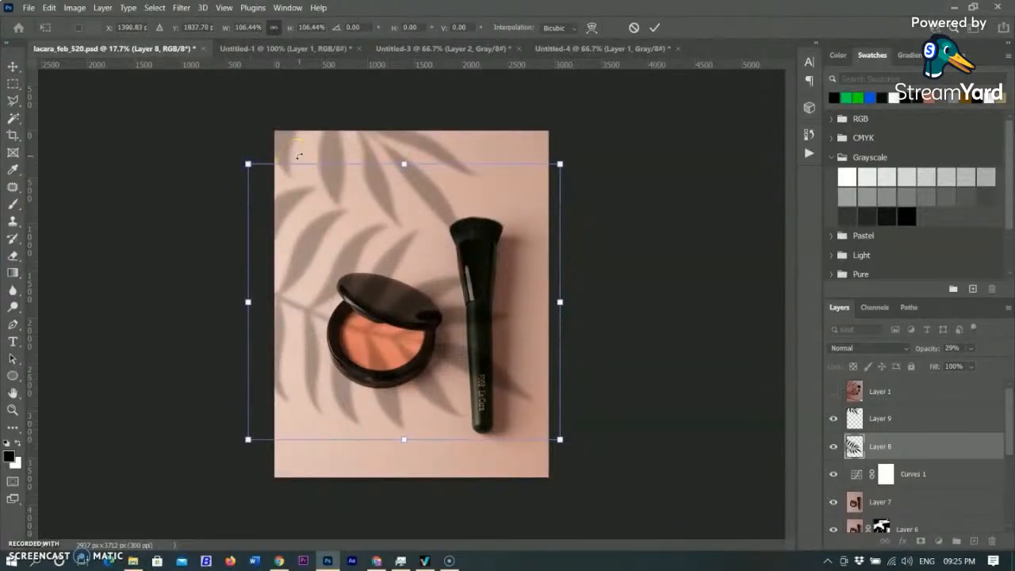
left_click(656, 27)
Step: Enlarge the Layer 9 frond shadow to about 114%, rotate it about 3.65°, and shift it toward the photo's upper-left corner
left_click(888, 419)
key("ctrl+t")
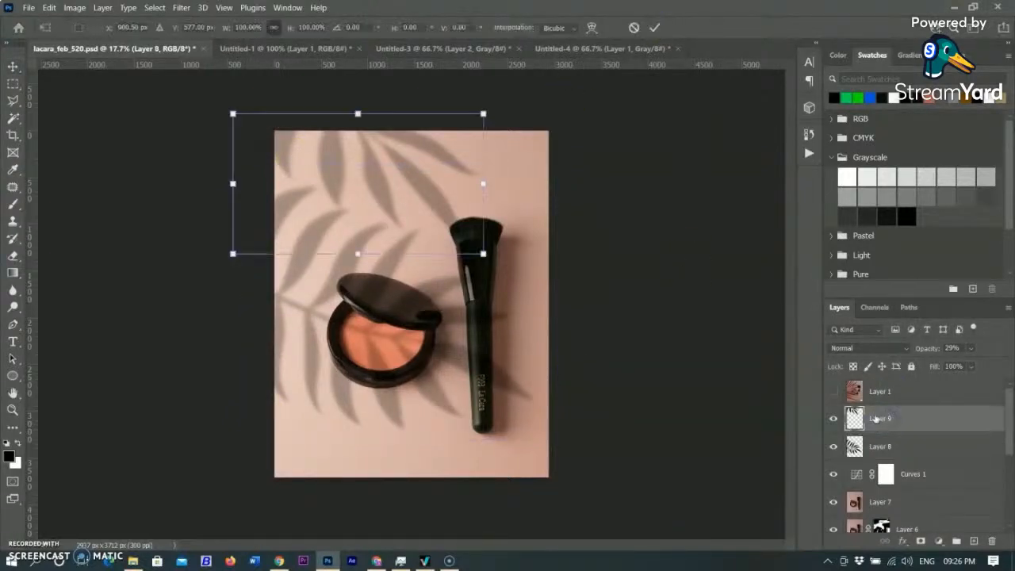
left_click_drag(356, 255, 356, 263)
left_click_drag(535, 276, 521, 286)
left_click_drag(231, 105, 212, 94)
left_click_drag(472, 207, 432, 183)
left_click_drag(449, 251, 451, 254)
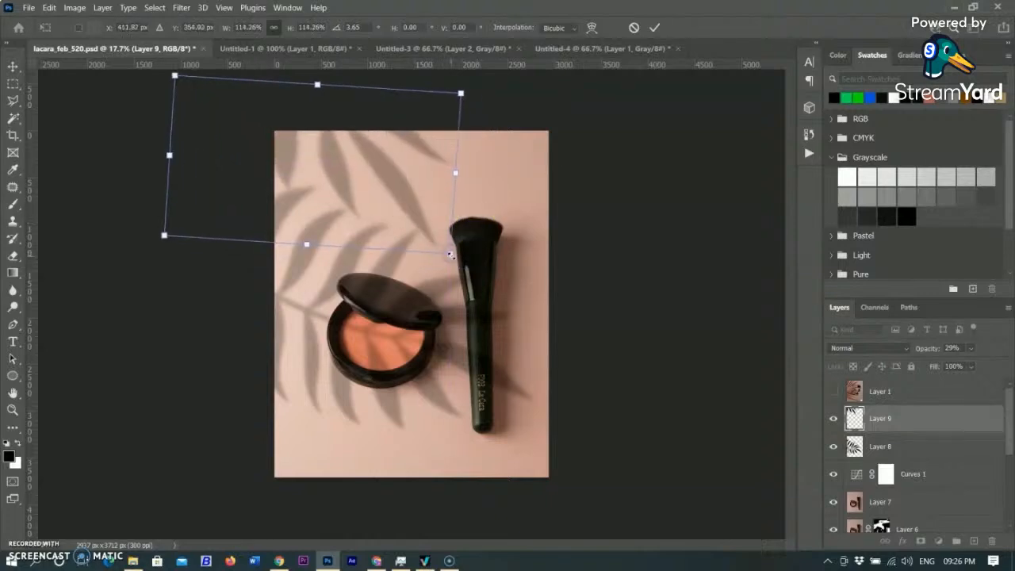
left_click(654, 27)
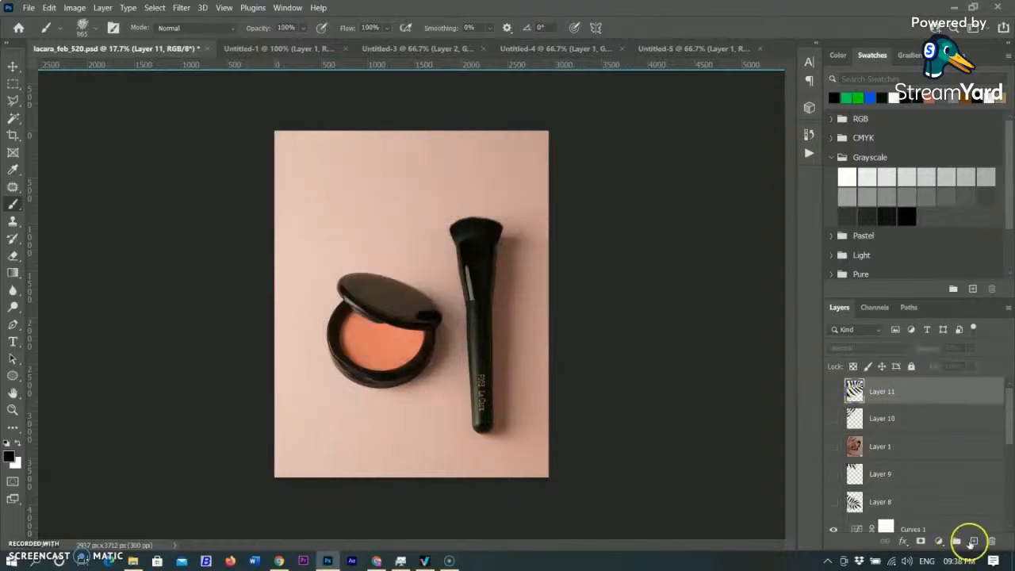
Step: Add a new layer above Layer 11 and enlarge the leaves_2 brush to 4000 px
left_click(358, 279)
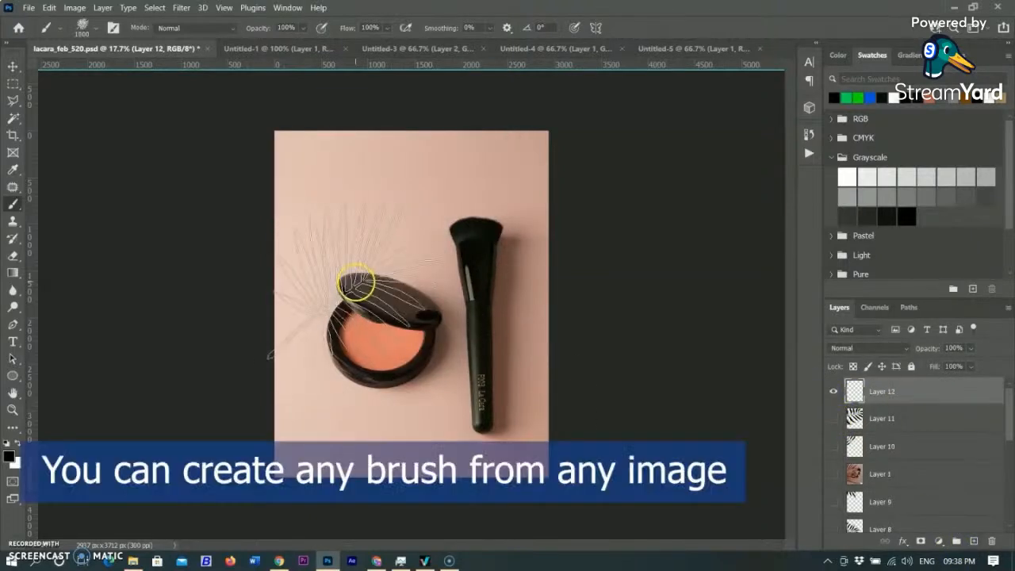
key("bracketright")
key("bracketright")
key("bracketright")
key("bracketright")
key("bracketright")
key("bracketright")
key("bracketright")
key("bracketright")
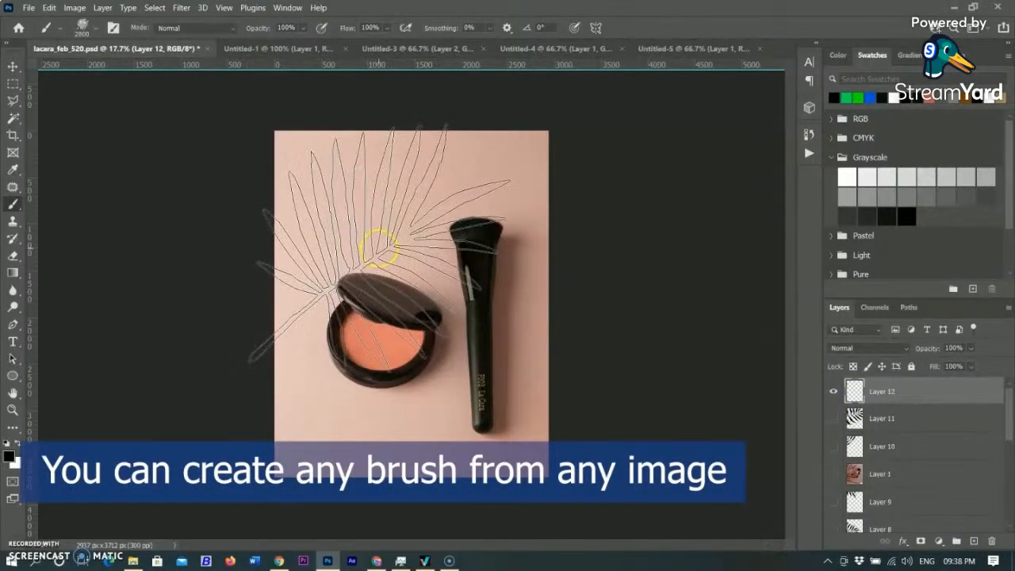
key("bracketright")
key("bracketright")
key("bracketright")
key("bracketright")
key("bracketright")
key("bracketright")
key("bracketright")
key("bracketright")
key("bracketright")
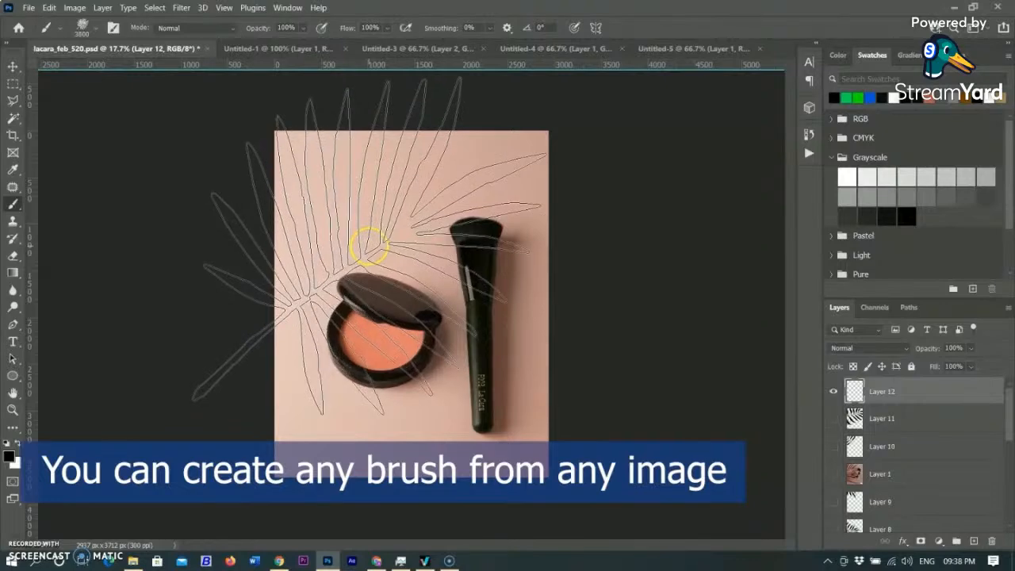
key("bracketright")
key("bracketright")
right_click(372, 242)
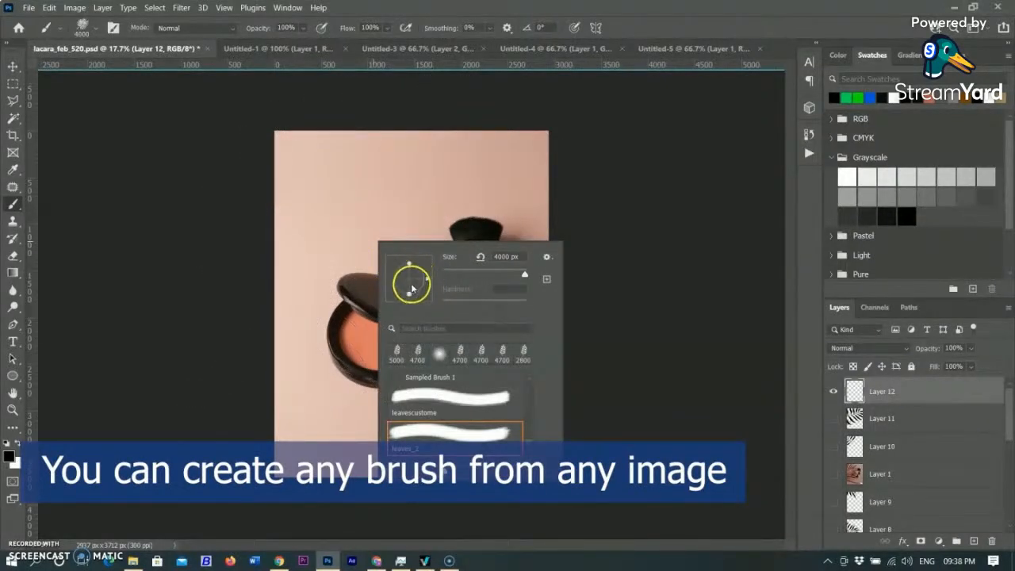
left_click(374, 236)
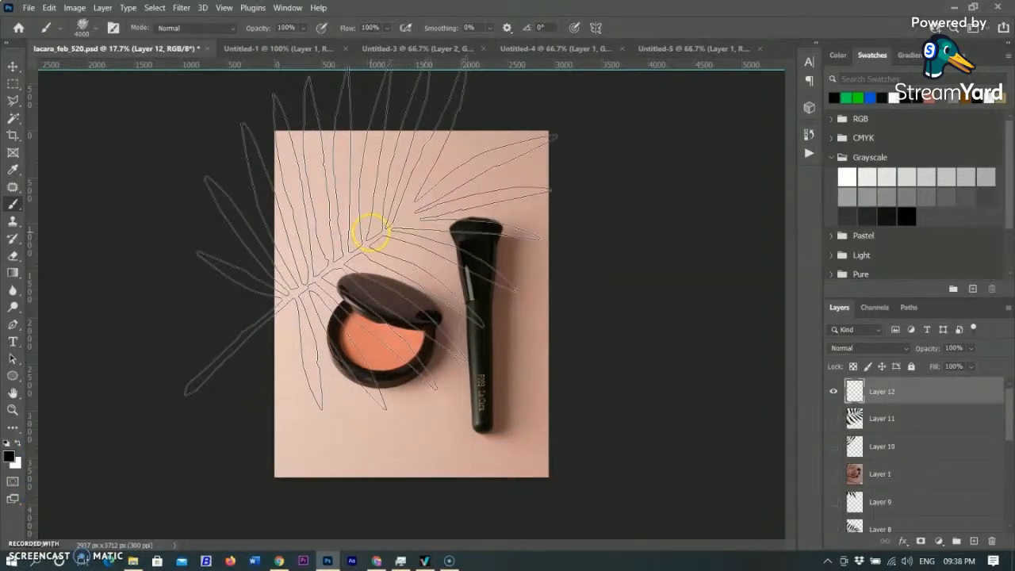
Step: Stamp one black leaves_2 frond over the photo's upper part and the products, and lower its layer opacity to 25%
left_click(364, 228)
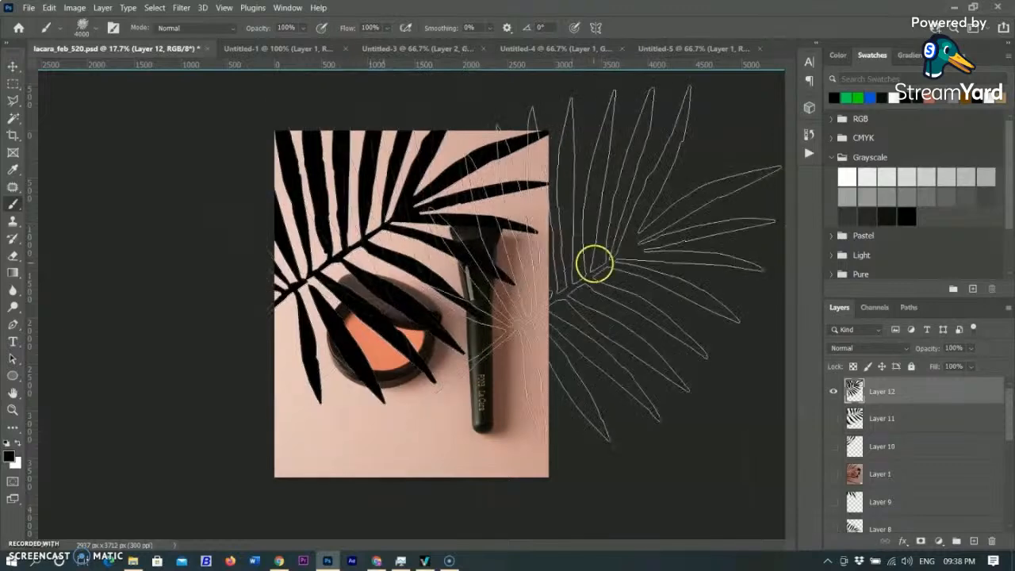
left_click(12, 66)
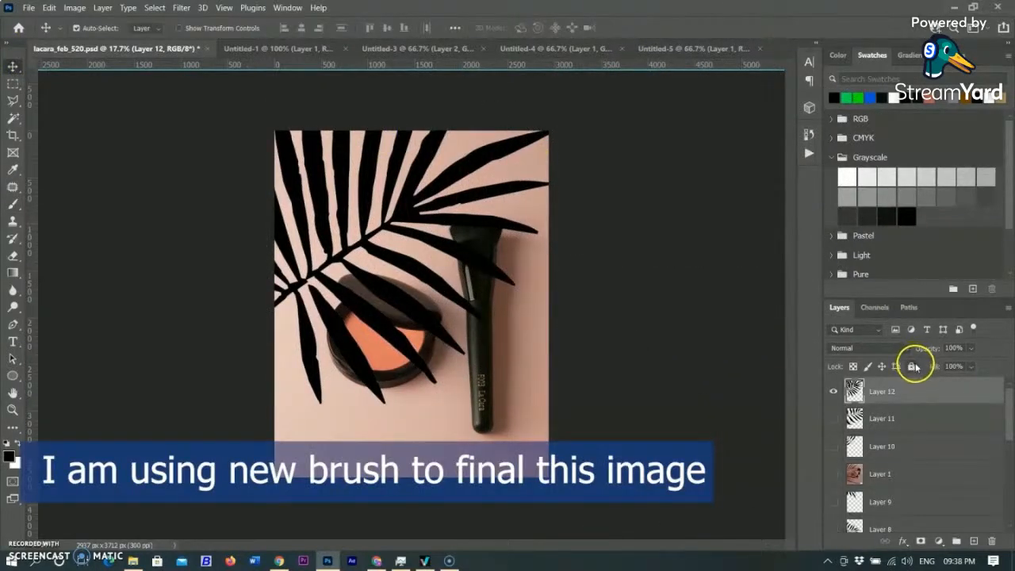
left_click(969, 349)
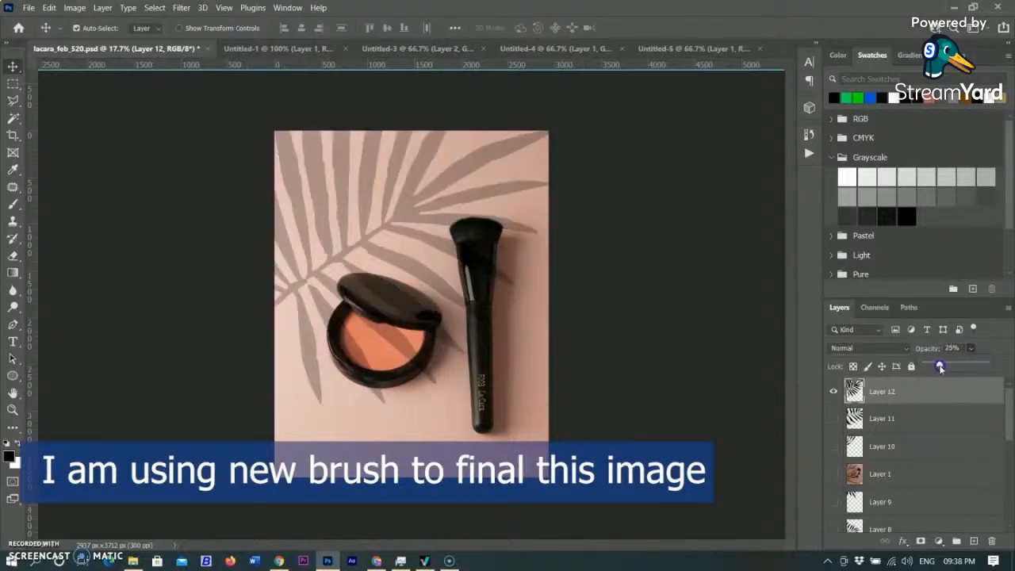
Step: Soften the Layer 12 frond shadow with a Gaussian Blur of about 19.4 px radius
left_click(181, 7)
mouse_move(224, 169)
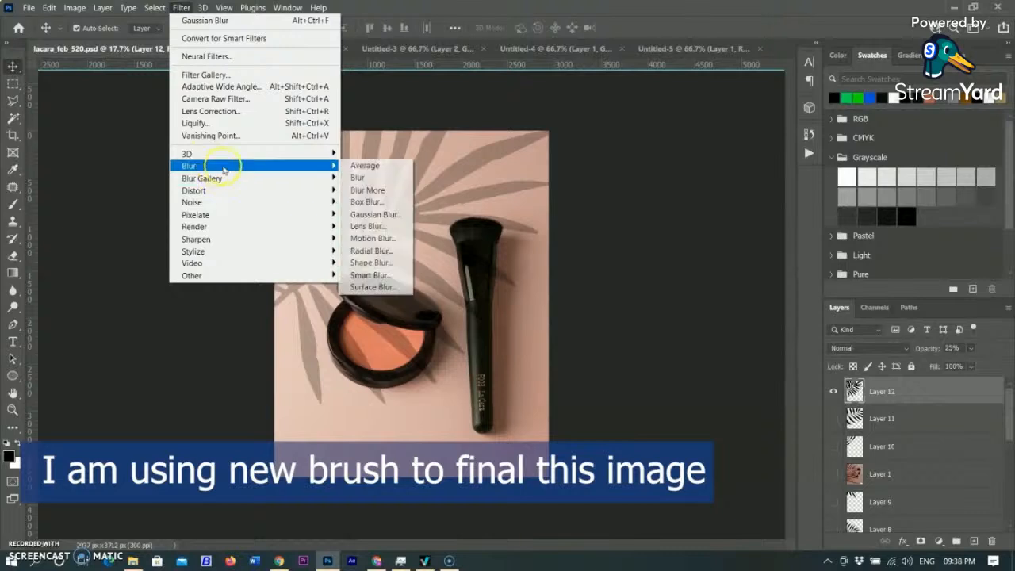
left_click(377, 214)
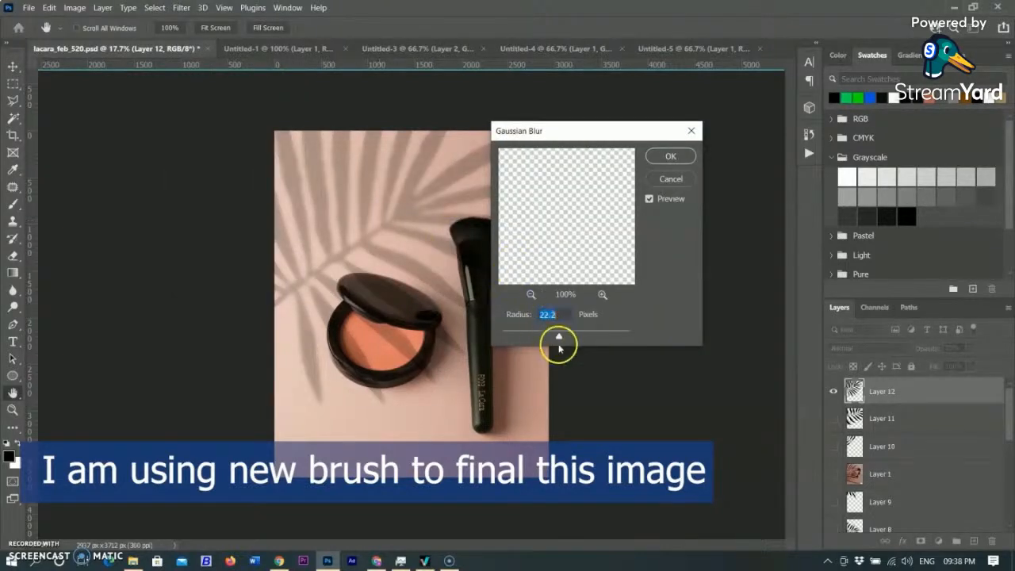
left_click_drag(560, 338, 563, 335)
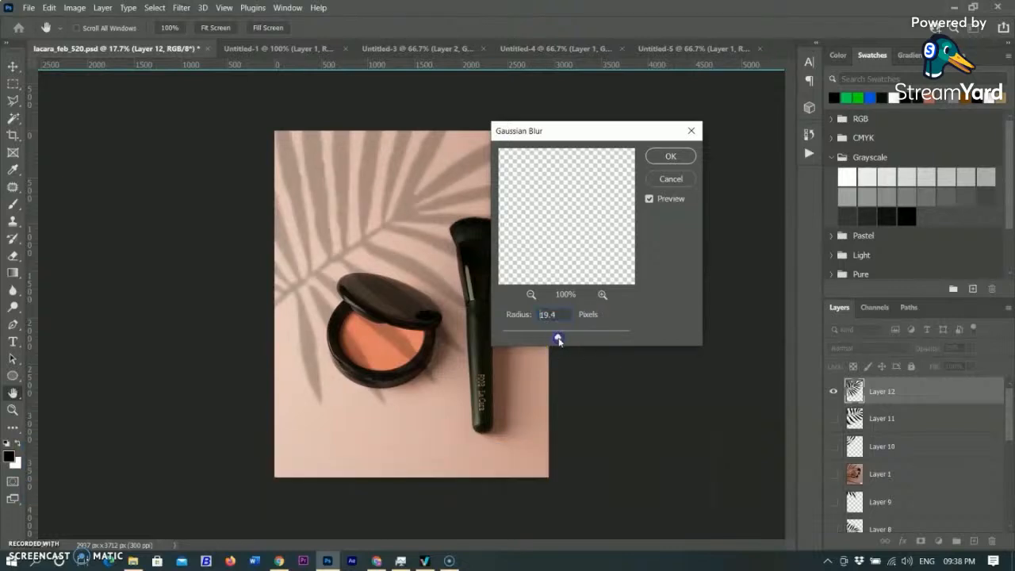
left_click(668, 157)
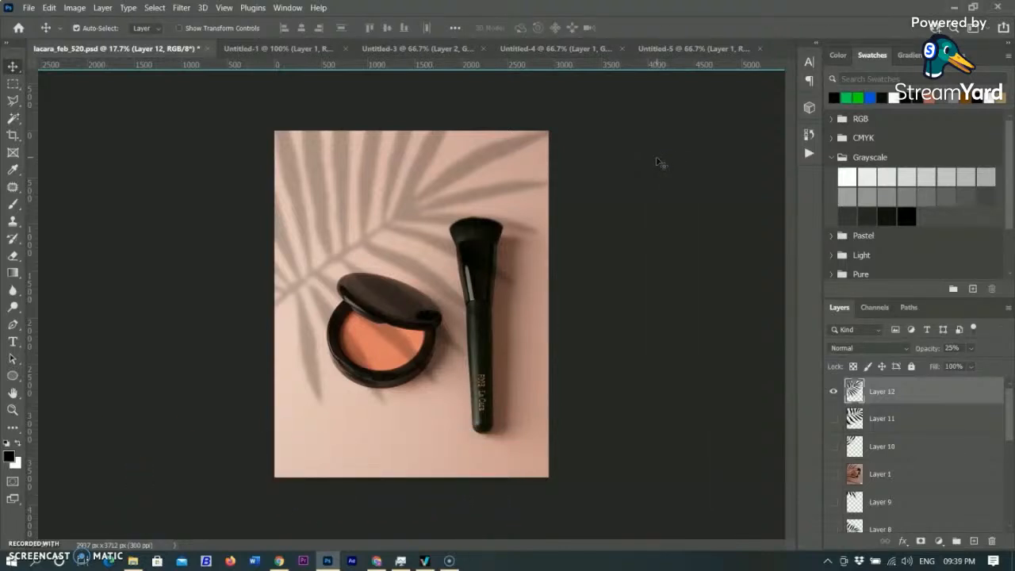
Step: Stretch the Layer 12 frond shadow downward over the photo and nudge it past the photo's left edge
key("ctrl+t")
left_click(420, 459)
left_click_drag(327, 413, 390, 423)
key("Left")
key("Left")
key("Left")
key("Left")
key("Left")
key("Left")
left_click(653, 27)
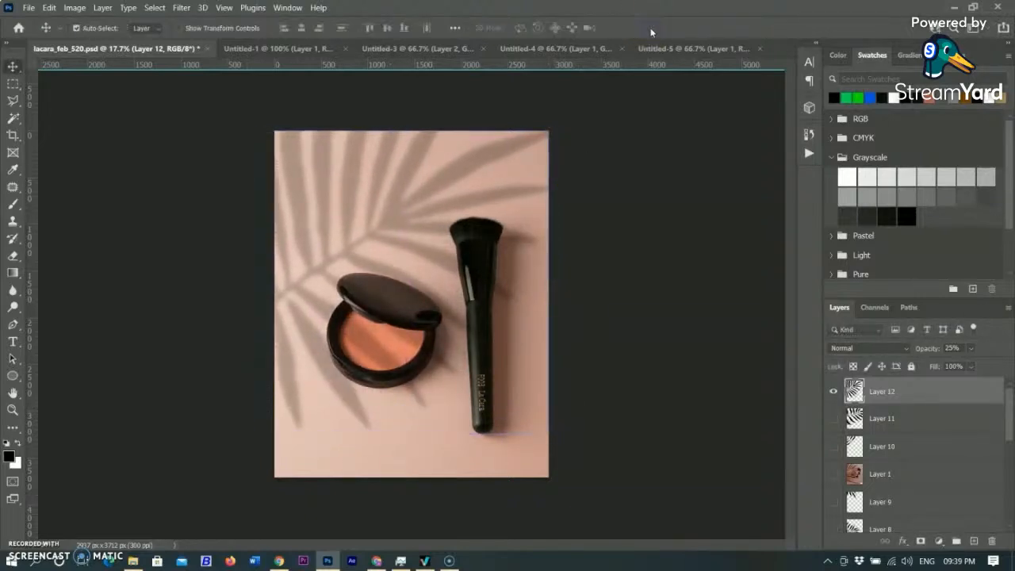
Step: Raise the Layer 12 shadow's opacity to 38% and warp its fronds by reshaping the upper and right edges
left_click_drag(972, 364, 967, 366)
left_click(929, 365)
key("ctrl+t")
right_click(367, 213)
left_click(409, 265)
right_click(320, 155)
left_click(344, 246)
left_click_drag(349, 131, 429, 122)
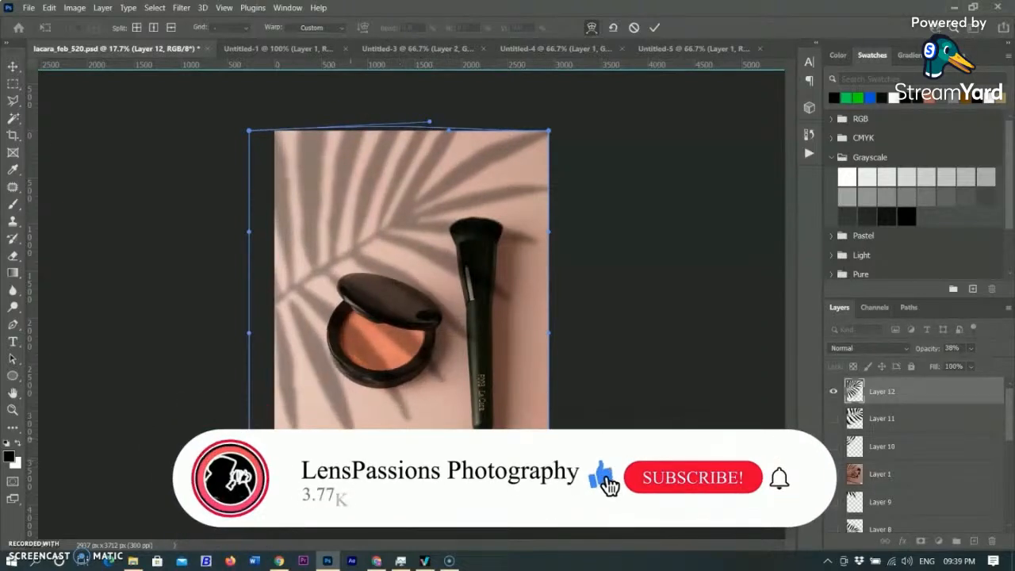
left_click_drag(548, 232, 562, 219)
left_click_drag(549, 130, 546, 136)
left_click(653, 27)
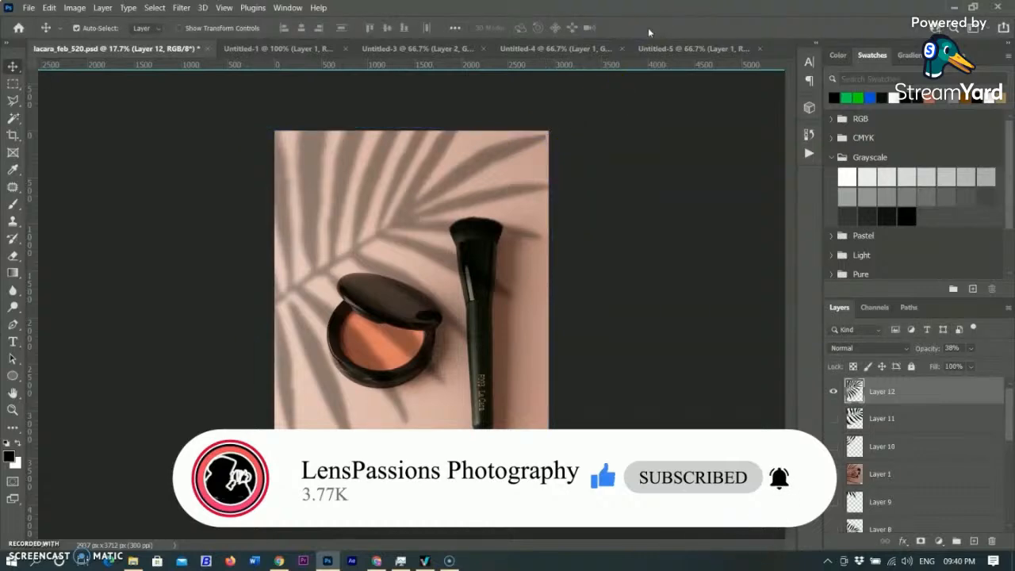
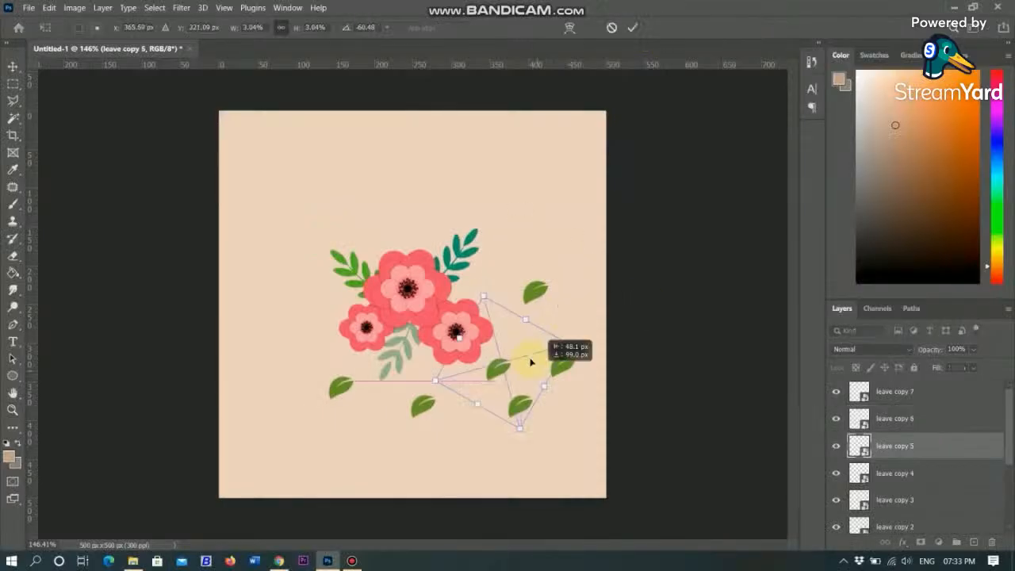
Step: Move the leave copy 5 leaf to the left of the pink flower cluster and adjust the leaf with Free Transform
left_click_drag(532, 356, 299, 318)
key("ctrl+t")
left_click_drag(566, 135, 527, 215)
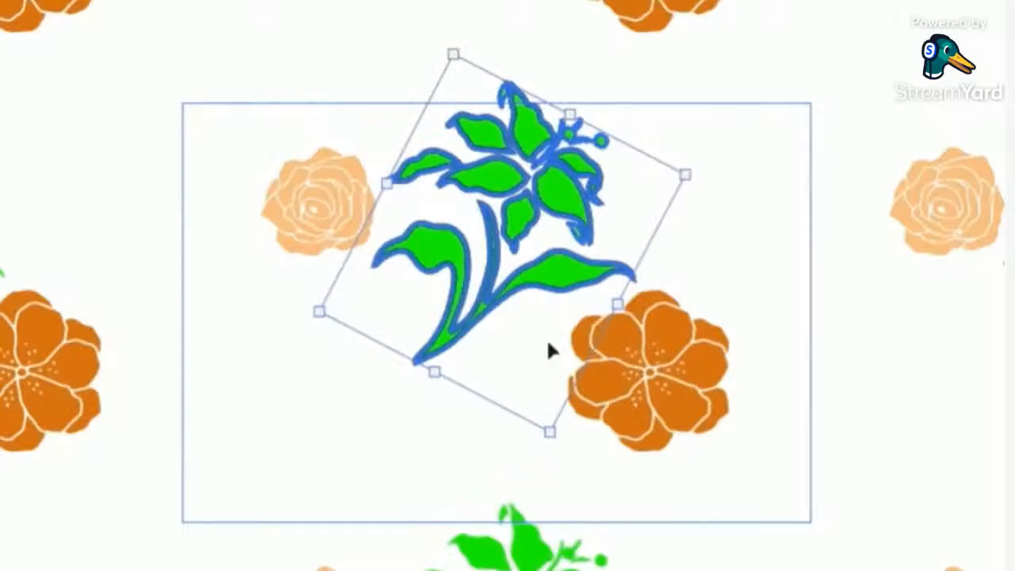
Step: Rotate the green flower about 27.3° and reposition it between the orange flowers in the repeating pattern tile
left_click_drag(548, 351, 535, 303)
left_click_drag(539, 151, 599, 119)
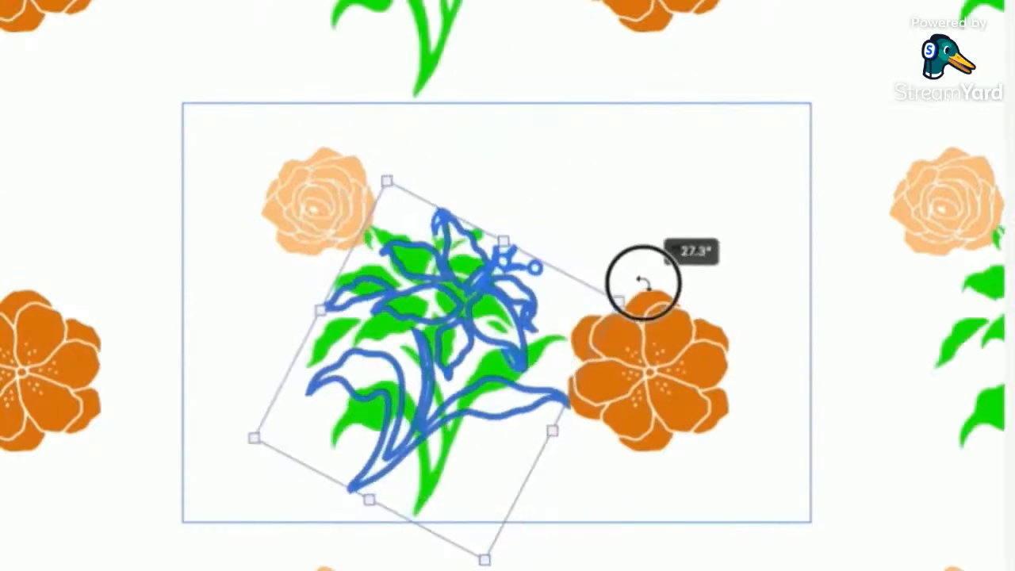
left_click_drag(643, 281, 562, 210)
left_click_drag(550, 431, 536, 315)
left_click_drag(528, 154, 601, 129)
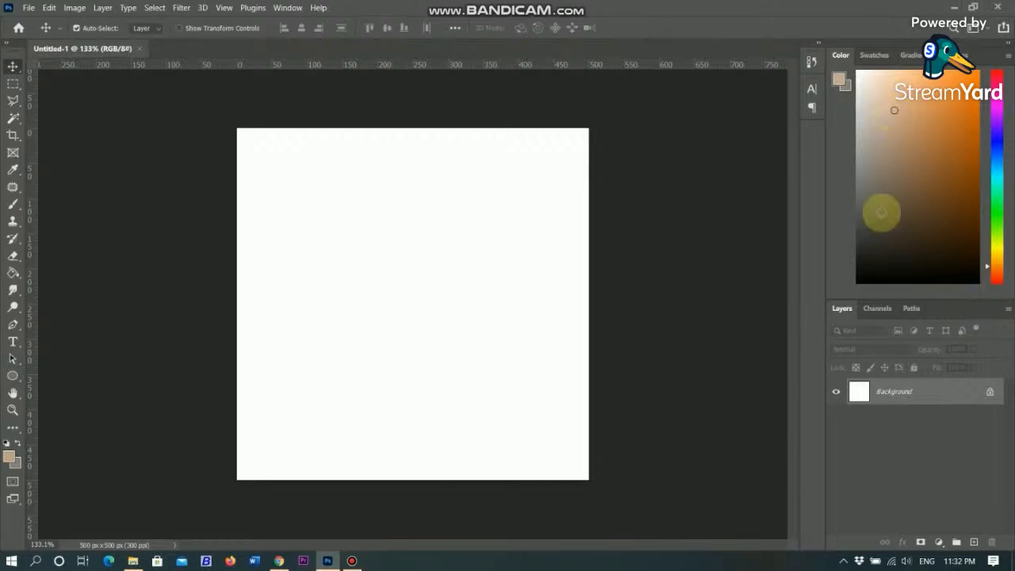
Step: Set the foreground color to the light peach e9c4a2
left_click(10, 457)
left_click(212, 109)
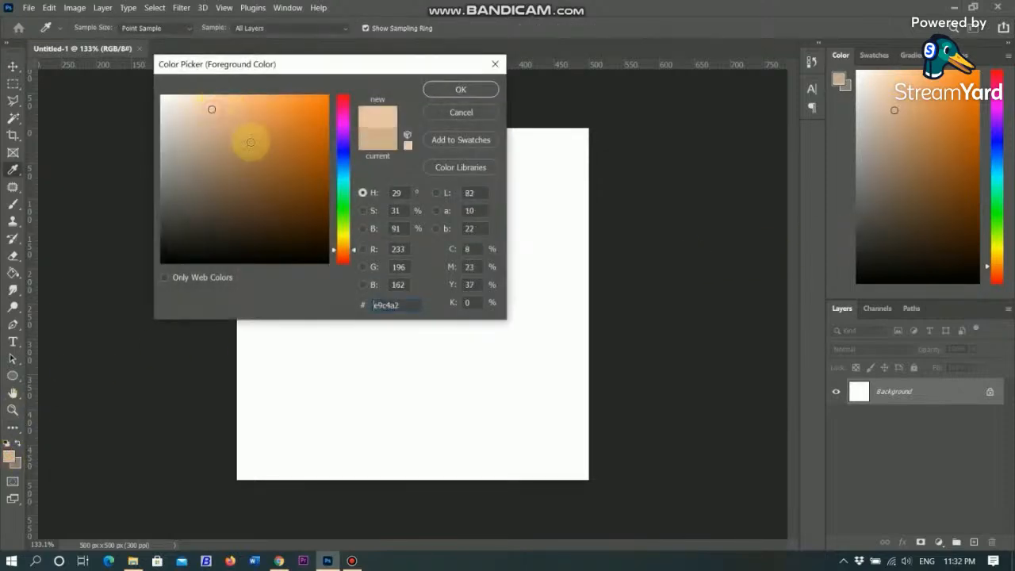
left_click(473, 91)
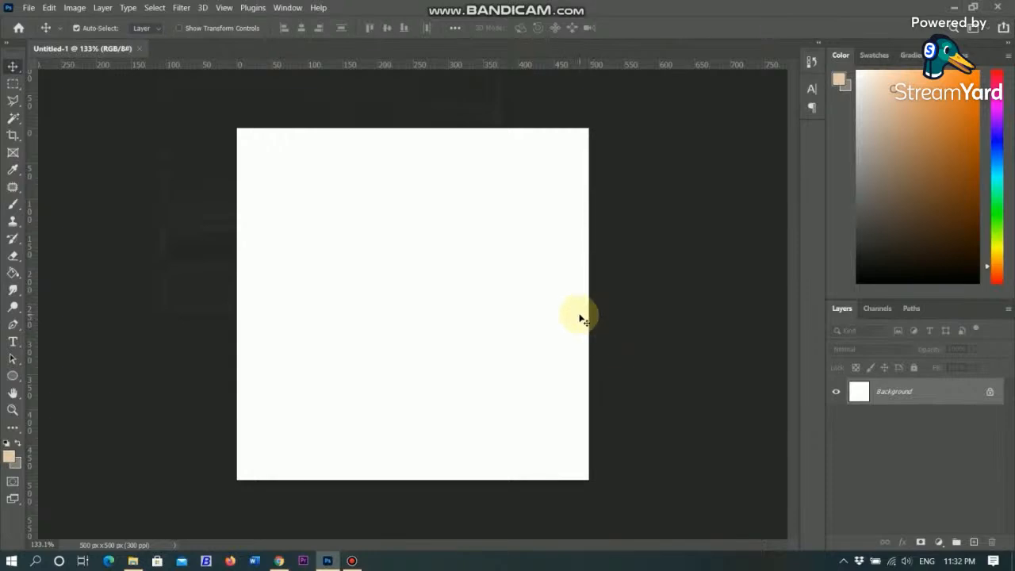
Step: Fill the canvas with the peach foreground colour and place flower_1.png from the patterns folder into the document
key("alt+BackSpace")
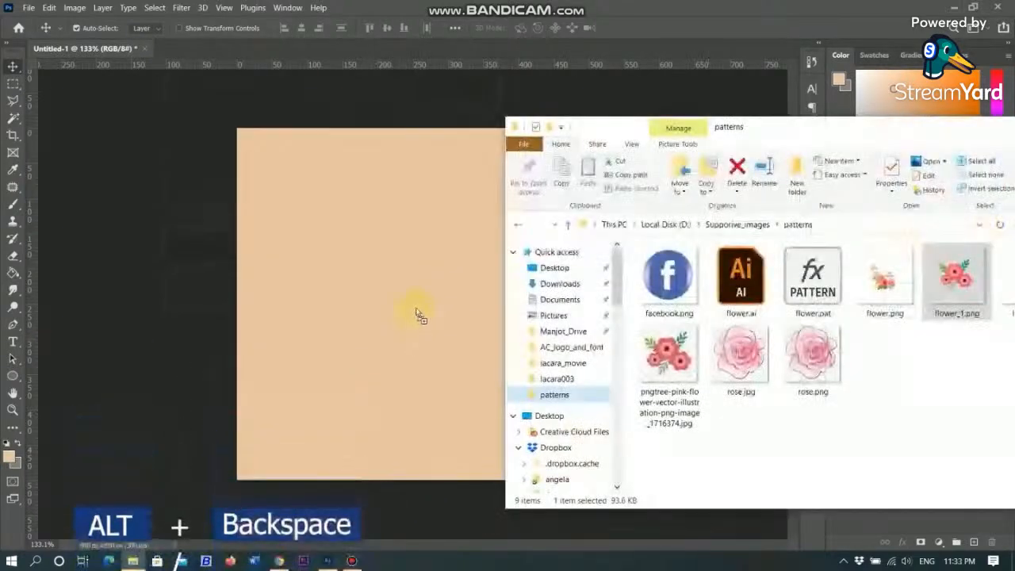
left_click_drag(420, 316, 386, 373)
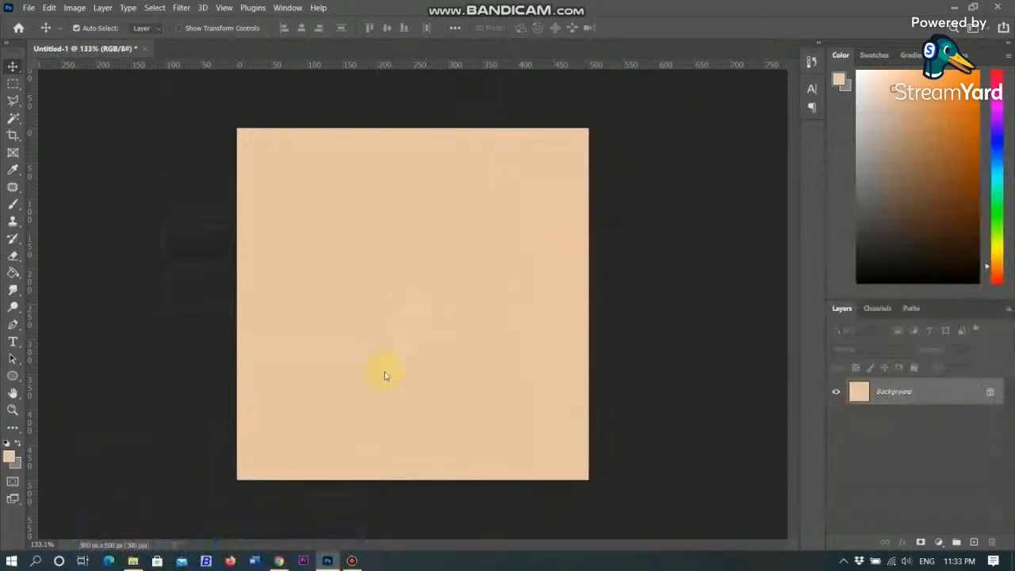
Step: Scale the placed flower to about 71.5% and centre it on the canvas at X 250, Y 250 px
left_click_drag(587, 479, 480, 389)
left_click_drag(334, 244, 378, 285)
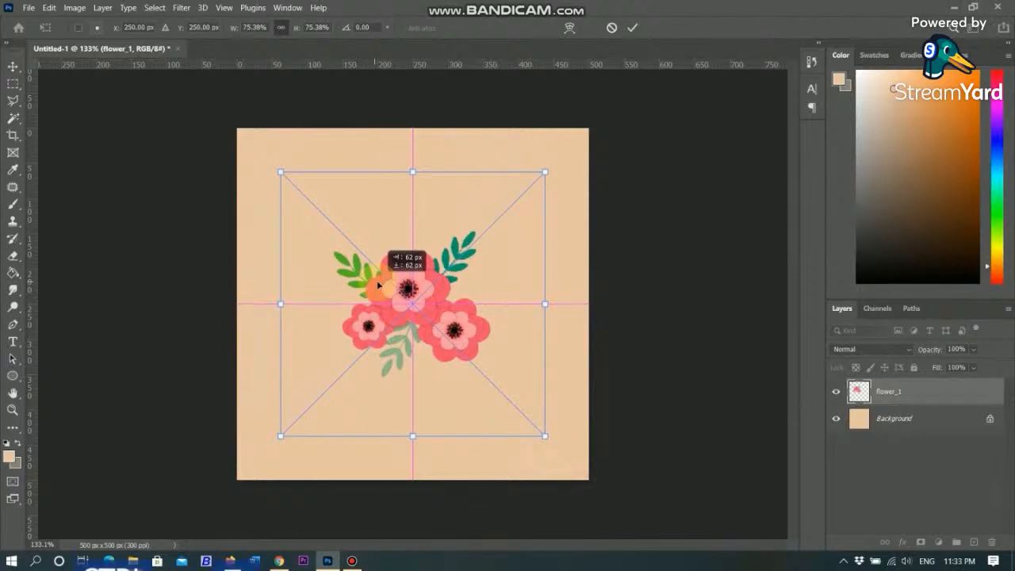
left_click_drag(544, 435, 530, 422)
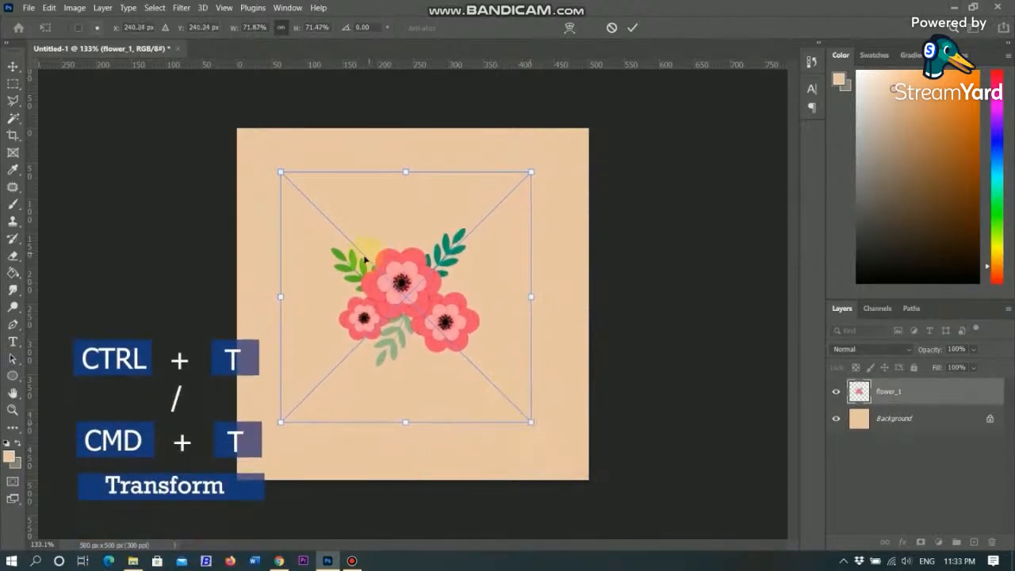
left_click_drag(365, 256, 376, 274)
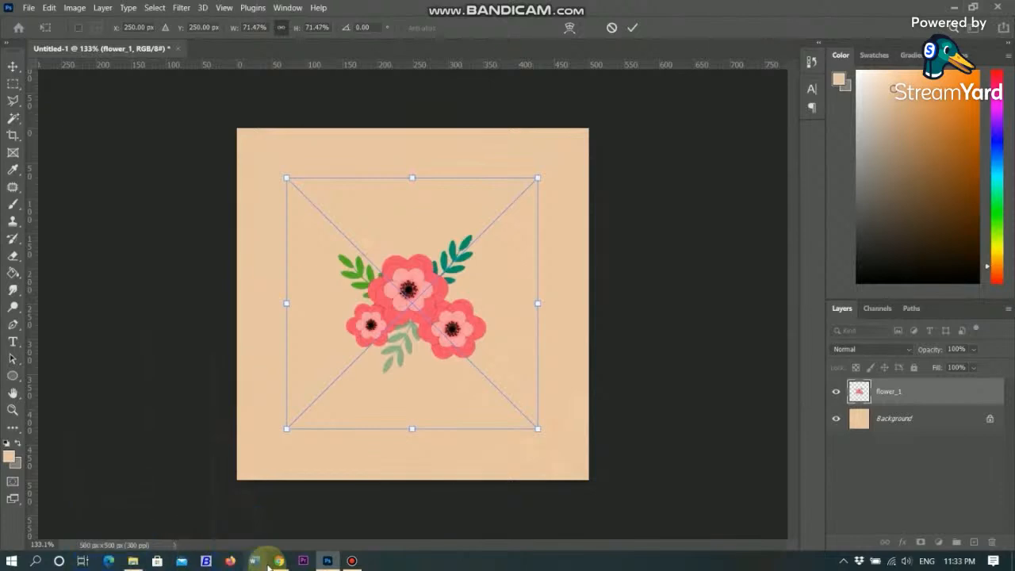
Step: Place leave.png from the patterns folder into the document at its default size
mouse_move(281, 564)
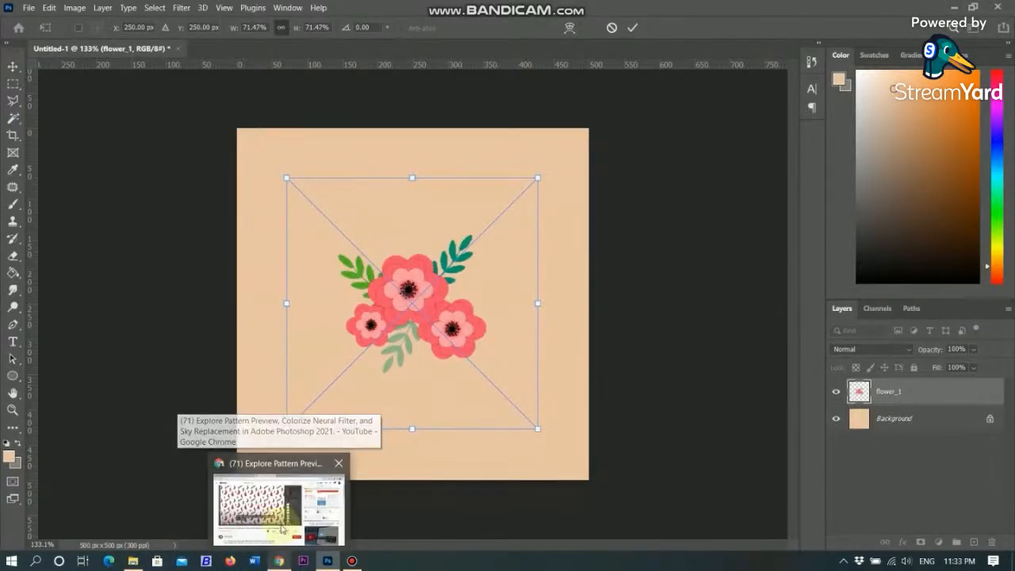
left_click(134, 561)
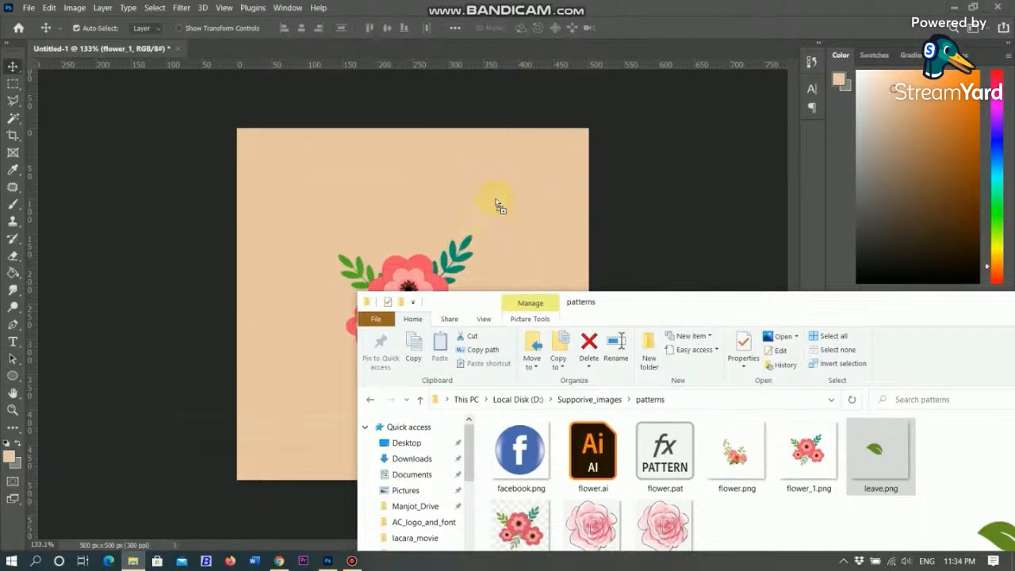
left_click_drag(498, 204, 668, 403)
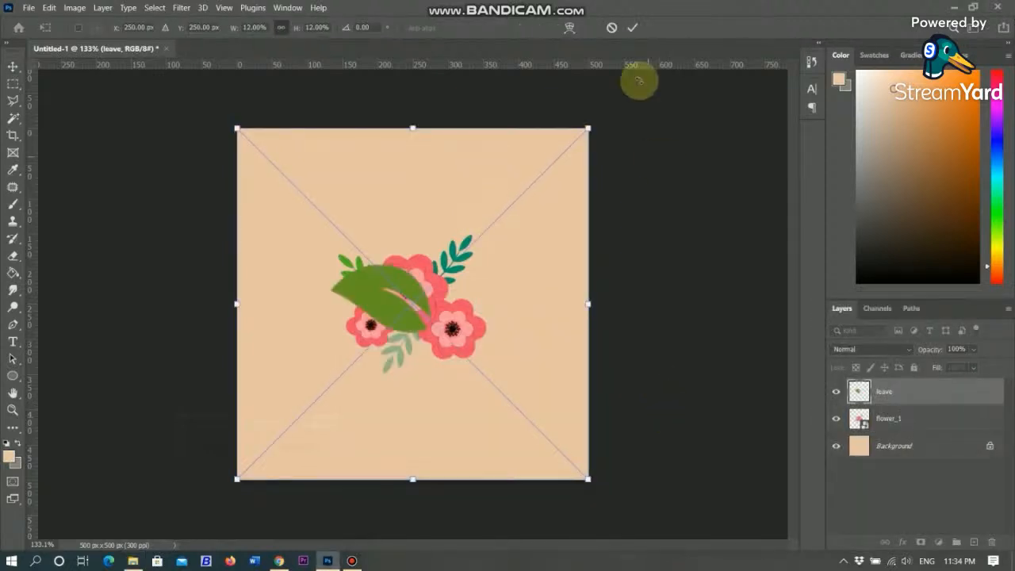
left_click(633, 28)
Step: Duplicate the leaf layer five times
key("ctrl+j")
key("ctrl+j")
key("ctrl+j")
key("ctrl+j")
key("ctrl+j")
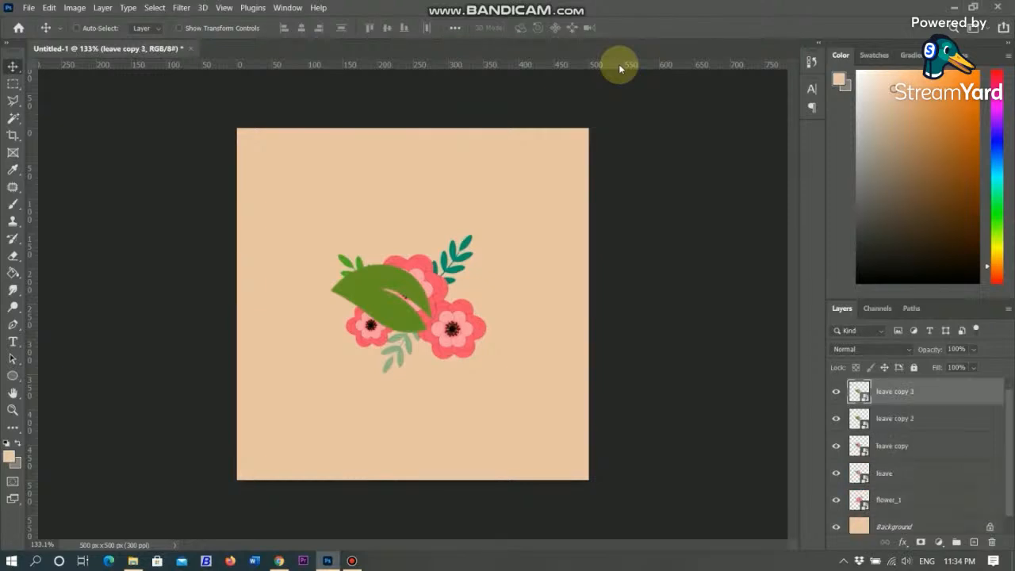
Step: Shrink leave copy 5 and leave copy 4 to roughly half size and position them above and to the upper left of the flower
key("ctrl+t")
left_click_drag(587, 479, 393, 360)
left_click(630, 27)
left_click(941, 416)
key("ctrl+t")
left_click_drag(587, 479, 434, 326)
left_click(632, 28)
left_click_drag(332, 222, 379, 222)
left_click_drag(422, 189, 423, 178)
Step: Shrink leave copy 3 to roughly half size and move it to the right of the flower
left_click(894, 446)
key("ctrl+t")
left_click_drag(587, 479, 430, 322)
left_click_drag(418, 246, 593, 336)
left_click(632, 27)
Step: Scale leave copy 2 to about 6.7% and move it to the upper right of the flower
left_click(918, 474)
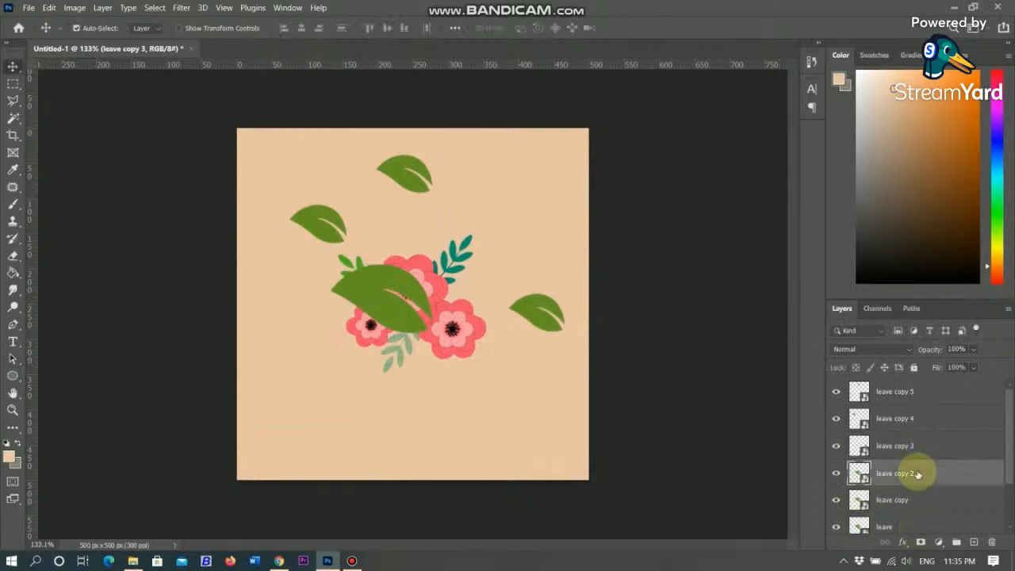
key("ctrl+t")
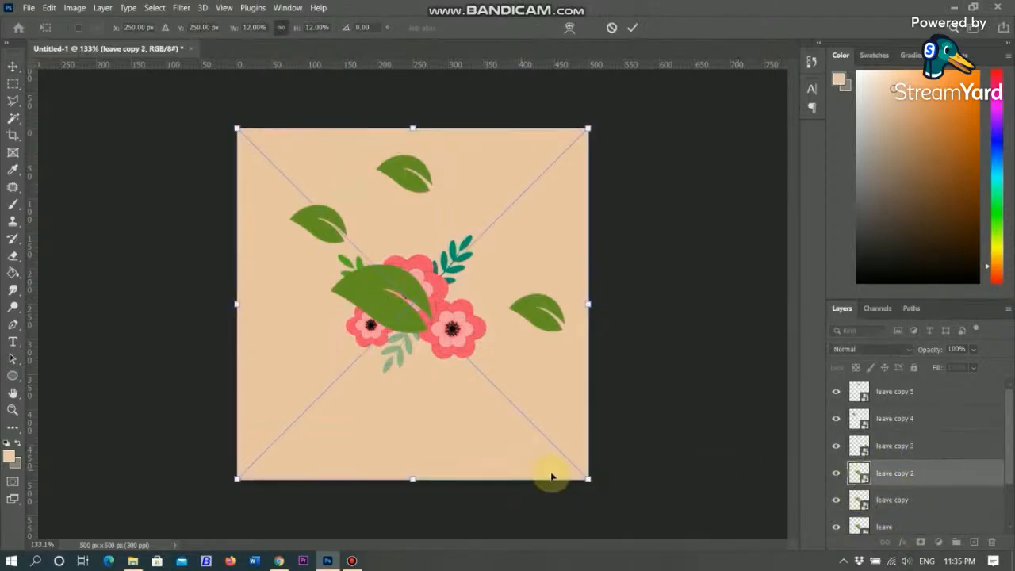
left_click_drag(589, 480, 413, 350)
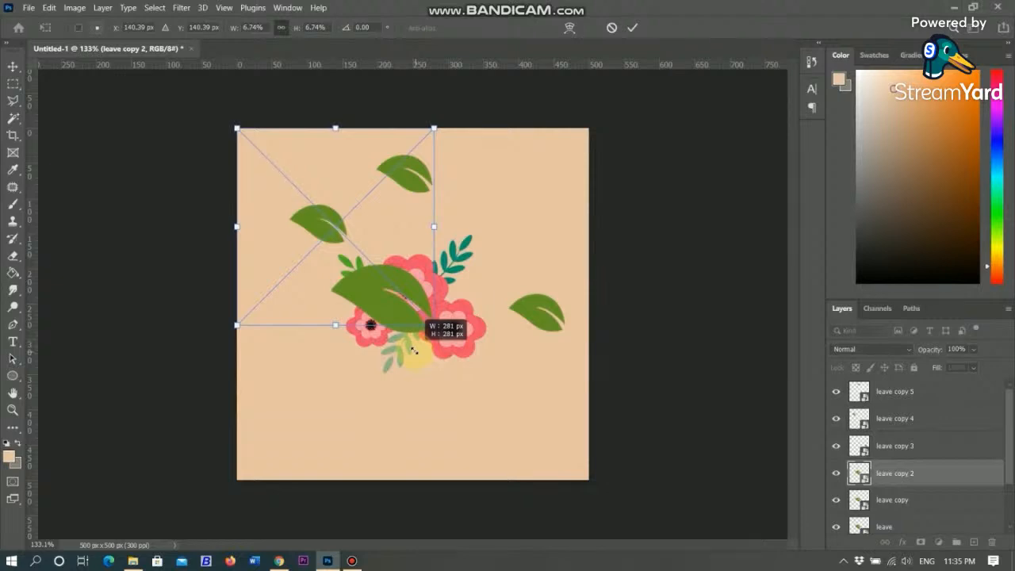
left_click_drag(369, 229, 565, 221)
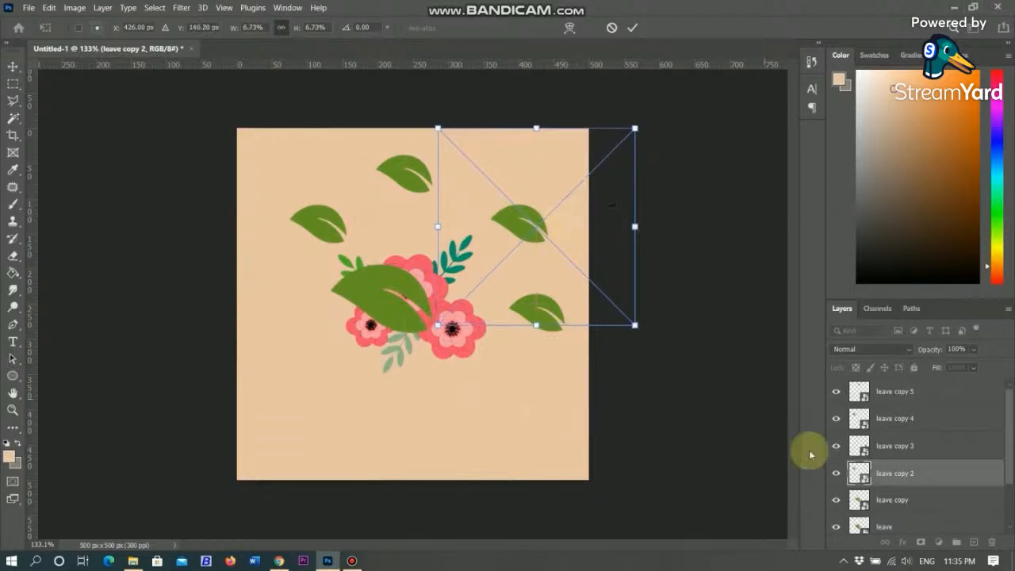
Step: Scale the layer named leave copy to about 6.7% and move it to the lower left of the flower
left_click(947, 501)
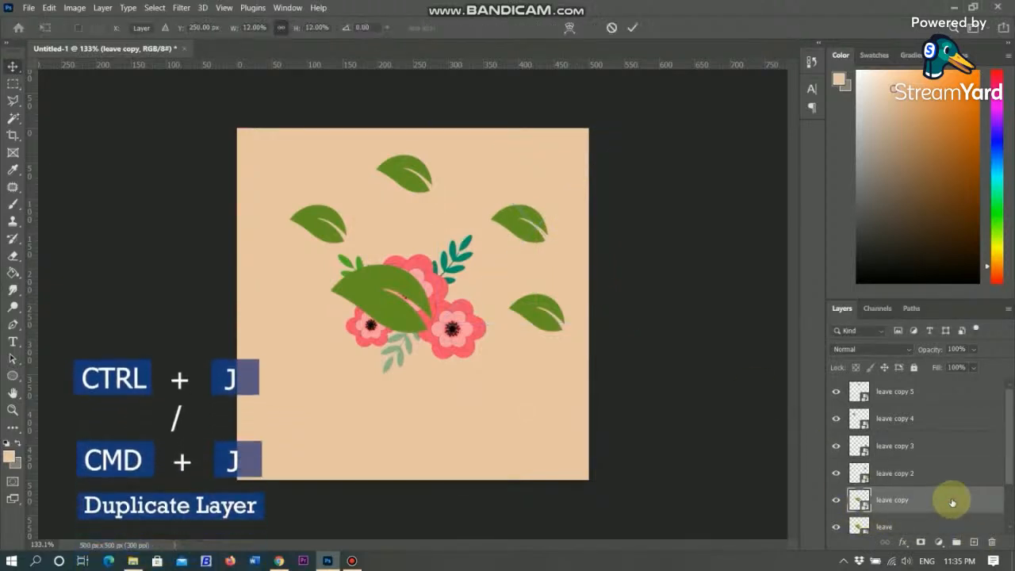
key("ctrl+t")
left_click_drag(586, 478, 408, 341)
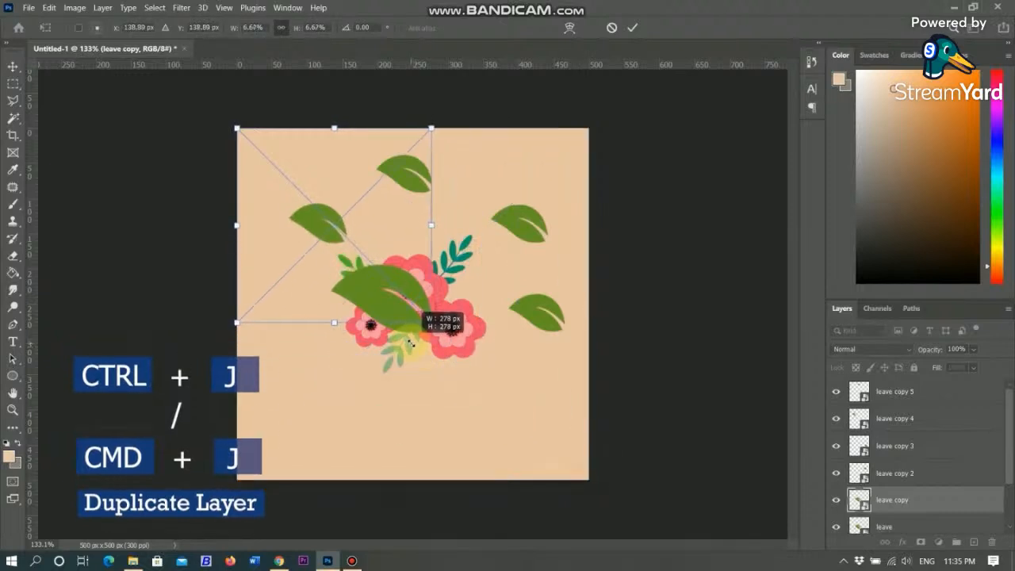
left_click_drag(359, 272, 363, 383)
Step: Scale the original leave layer to about 6.7% and move it to the left of the flower
scroll(955, 505, "down", 1)
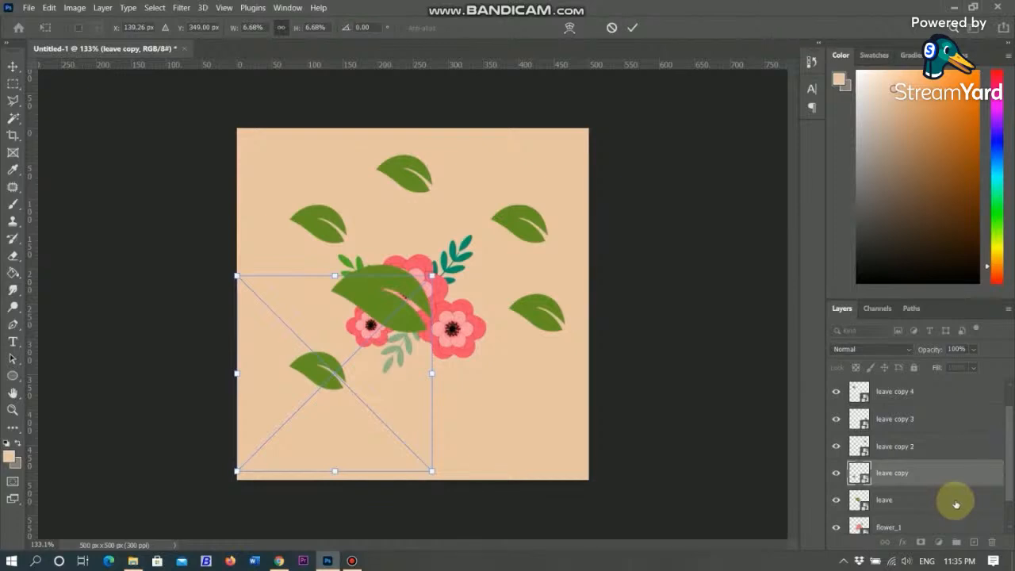
scroll(955, 504, "down", 1)
left_click(951, 474)
key("ctrl+t")
left_click_drag(588, 478, 433, 325)
left_click_drag(321, 223, 275, 300)
key("Return")
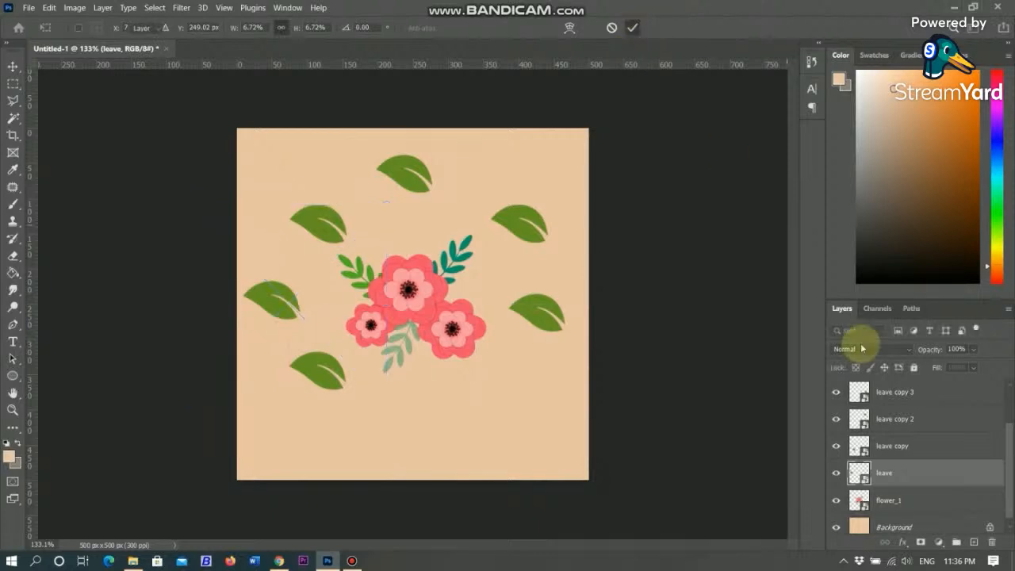
Step: Duplicate leave copy 5 twice and arrange the new leaves below the flower, one of them at its lower right
left_click(969, 393)
key("ctrl+j")
key("ctrl+j")
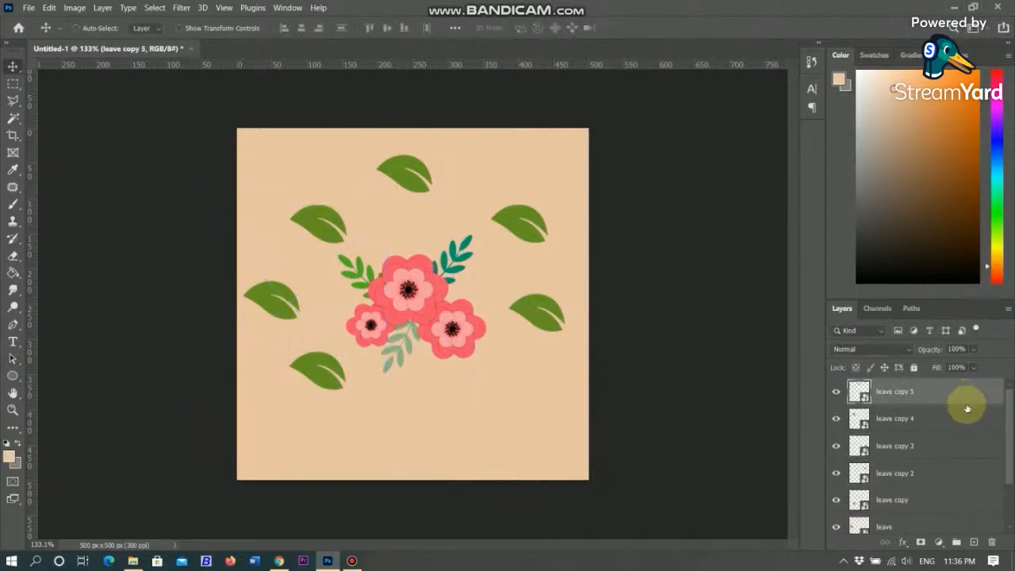
key("ctrl+j")
key("ctrl+t")
left_click_drag(412, 168, 520, 403)
key("Return")
key("ctrl+j")
key("ctrl+t")
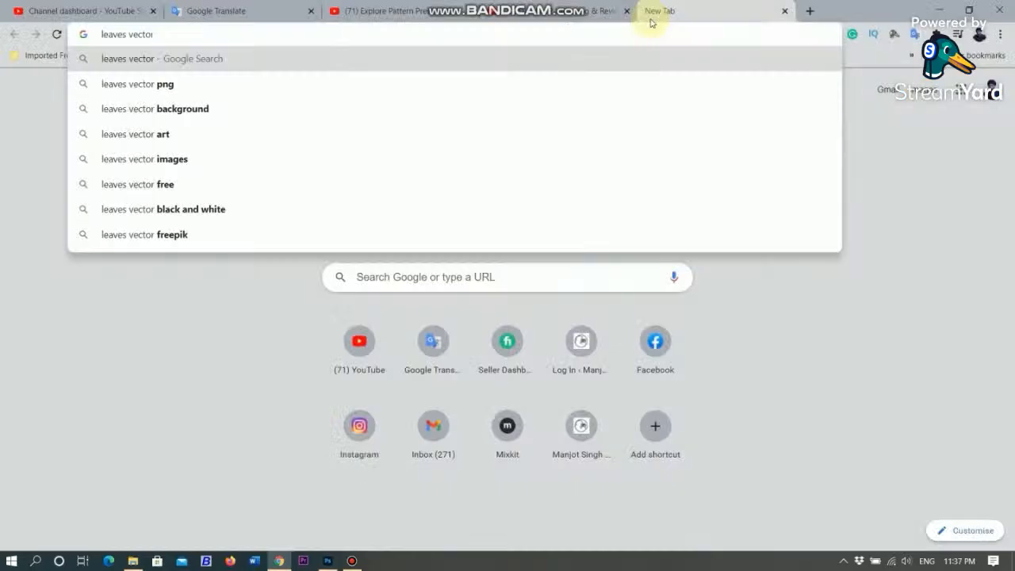
Step: Search Google Images in Chrome for "leaves vector png" and browse the results for a suitable leaf graphic
type("png")
key("Return")
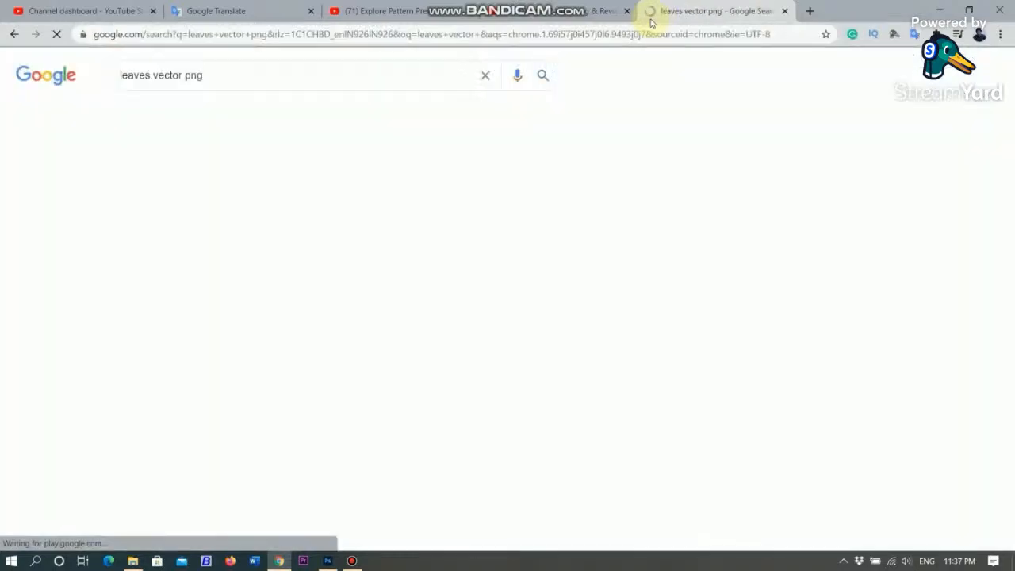
left_click(166, 113)
scroll(376, 254, "down", 5)
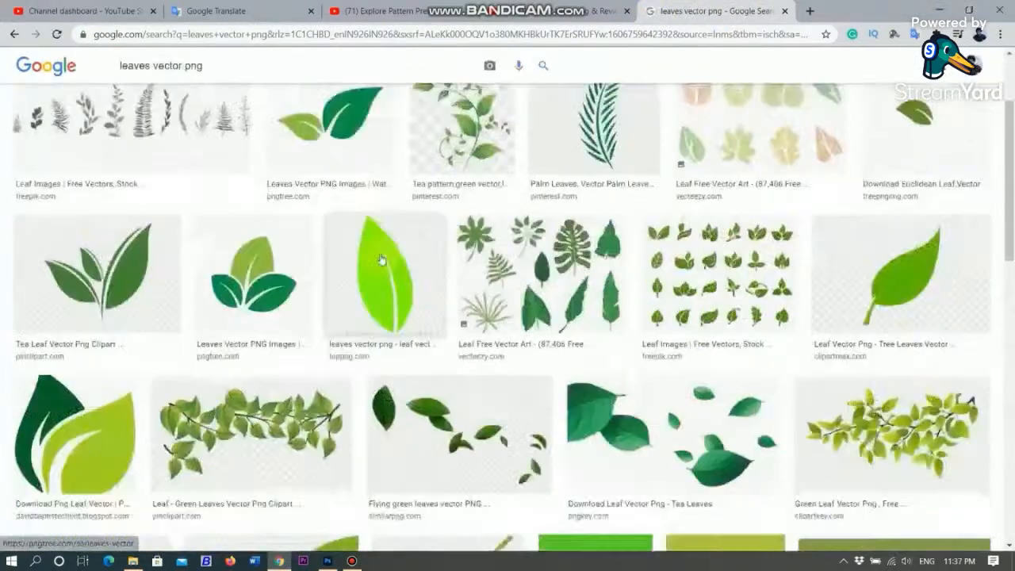
scroll(421, 284, "down", 3)
scroll(433, 290, "up", 8)
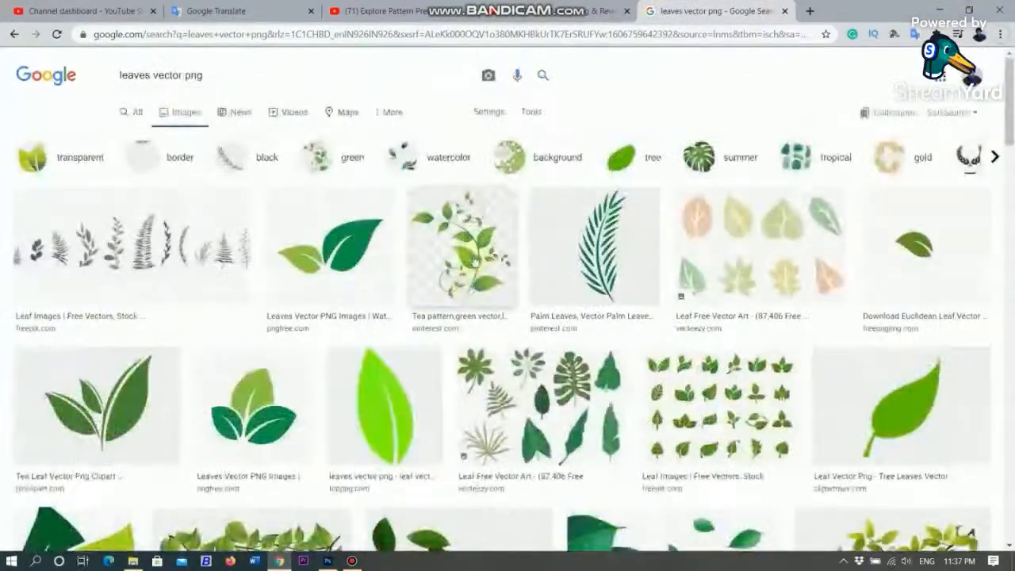
Step: Preview the two-leaf Pngtree result, open its related three-leaf eco image and copy that image
left_click(341, 262)
scroll(782, 288, "down", 6)
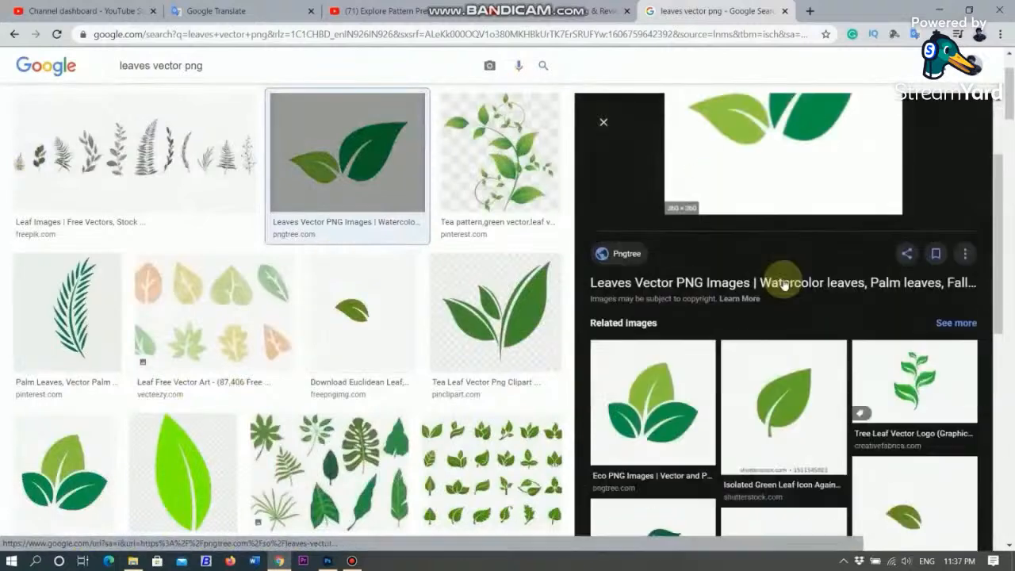
scroll(783, 287, "up", 2)
left_click(648, 274)
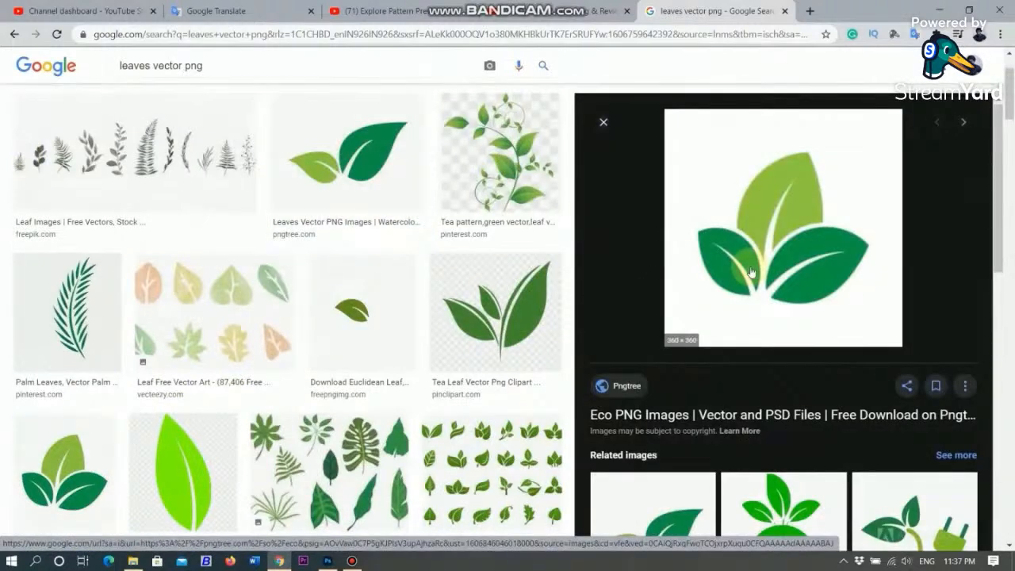
right_click(751, 272)
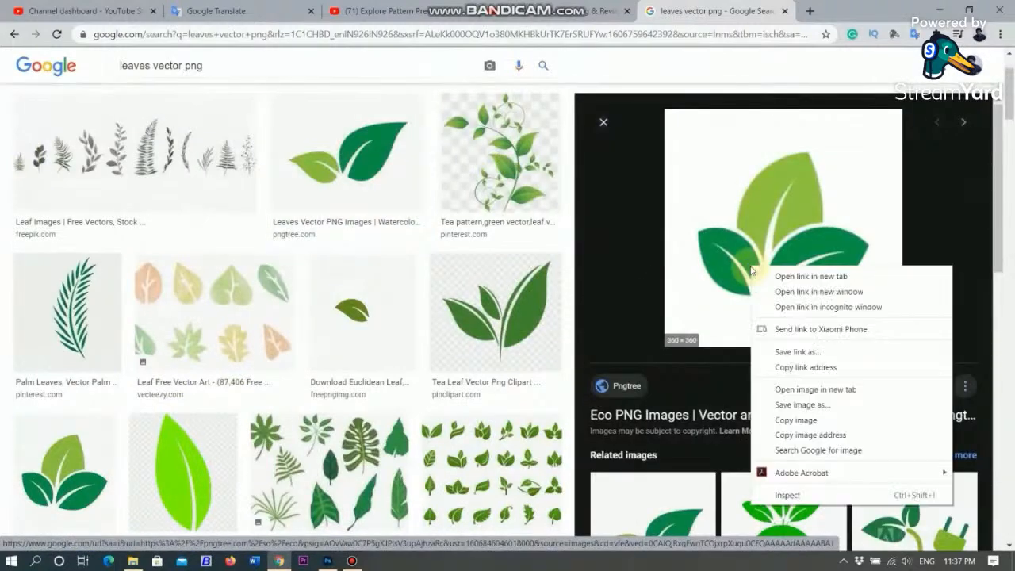
left_click(825, 420)
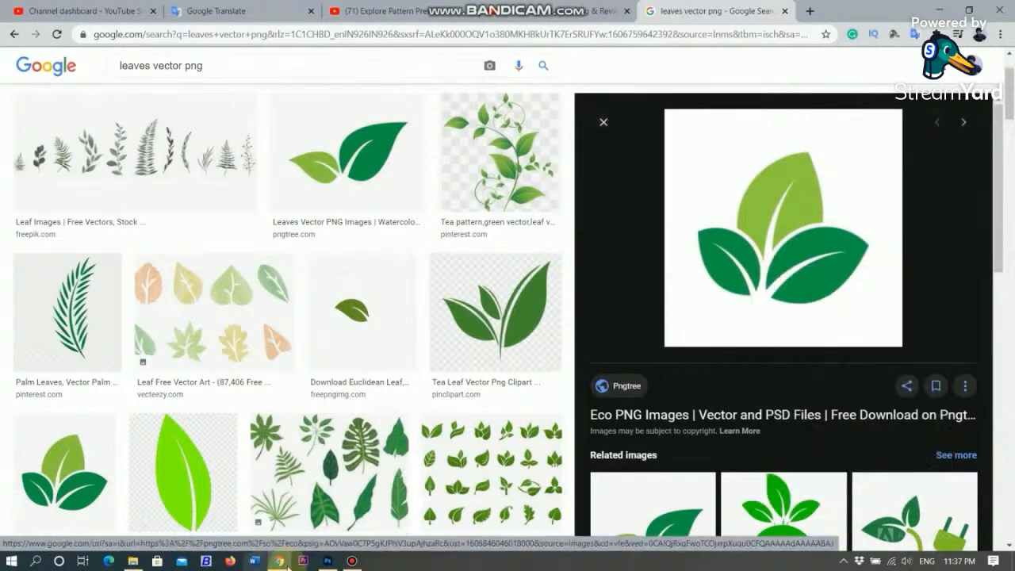
Step: Switch to Photoshop, paste the three-leaf image and remove its white background with the Magic Wand tool
left_click(330, 561)
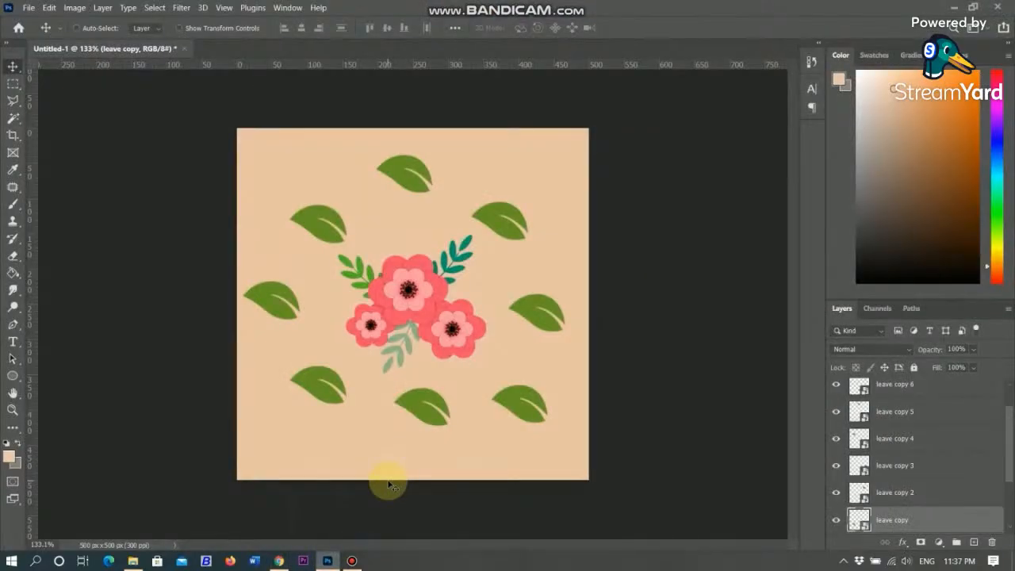
key("ctrl+v")
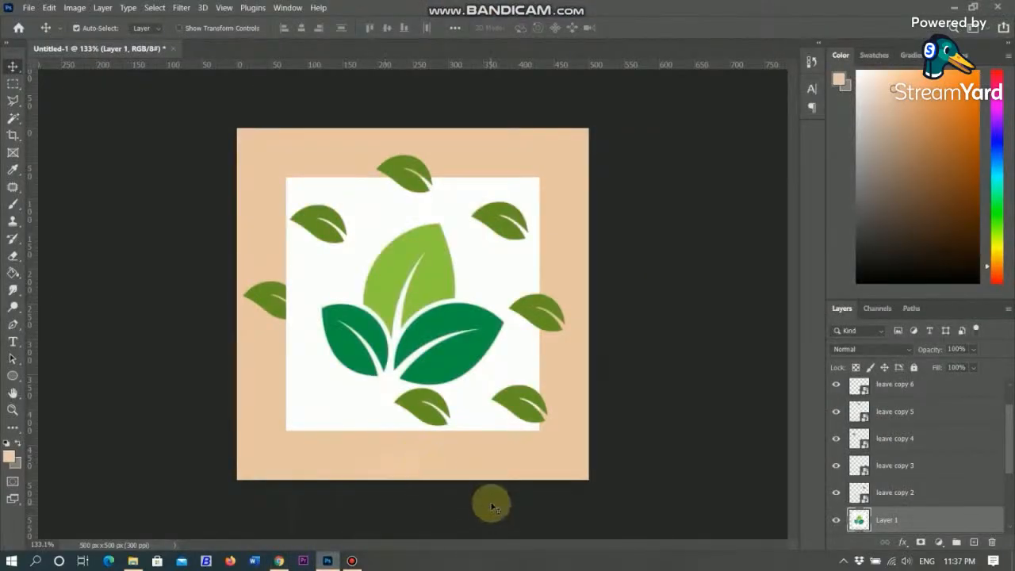
left_click(13, 118)
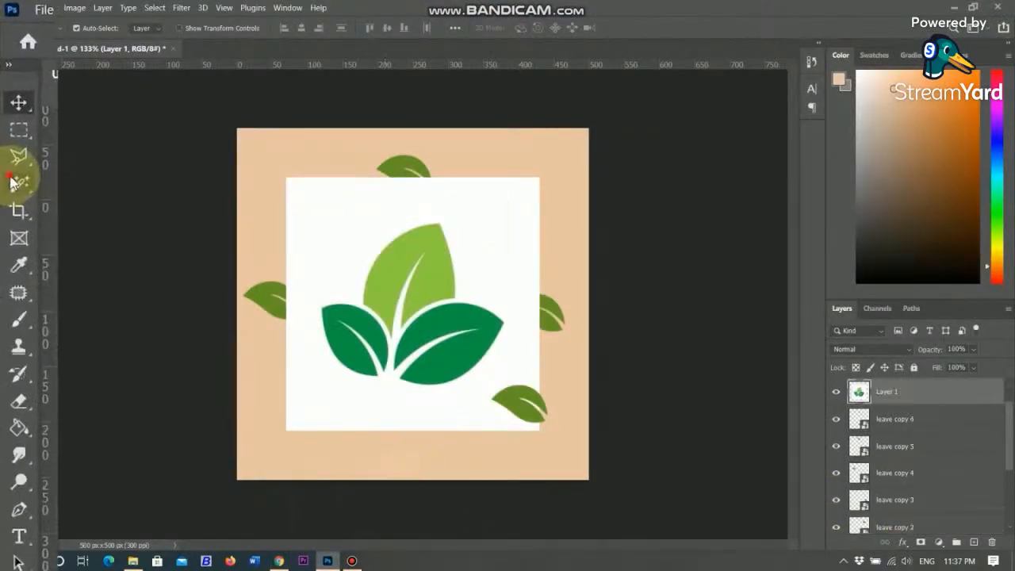
left_click(347, 201)
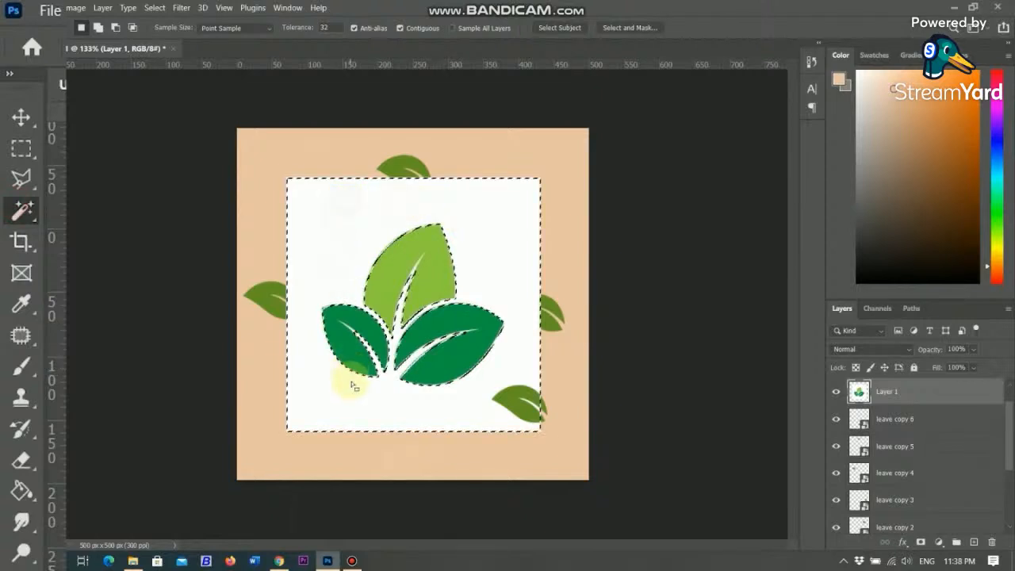
key("Delete")
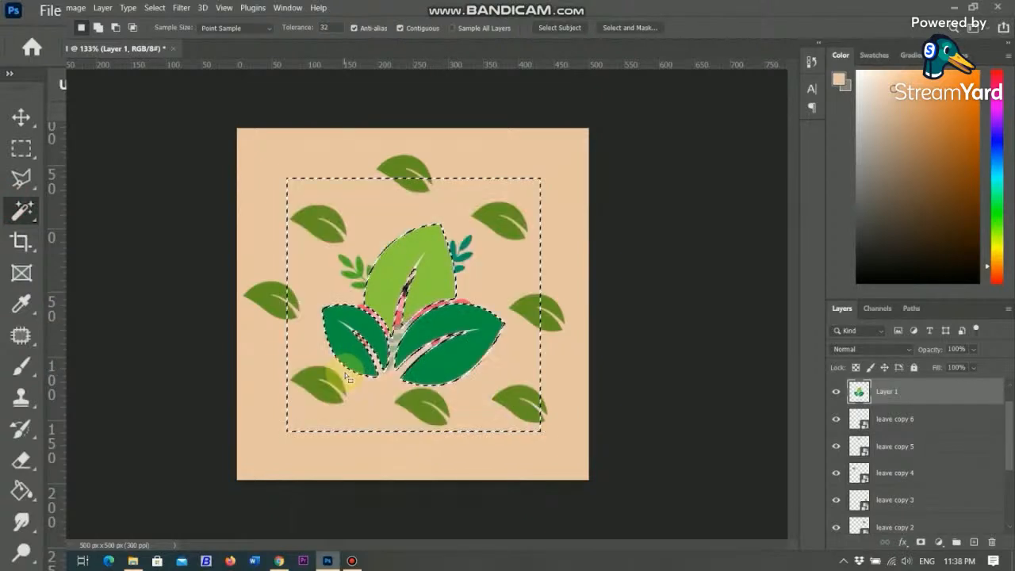
key("ctrl+d")
Step: Scale the three-leaf sprig to about 38%, move it to the canvas's upper-right corner and rotate it about -138°
key("ctrl+t")
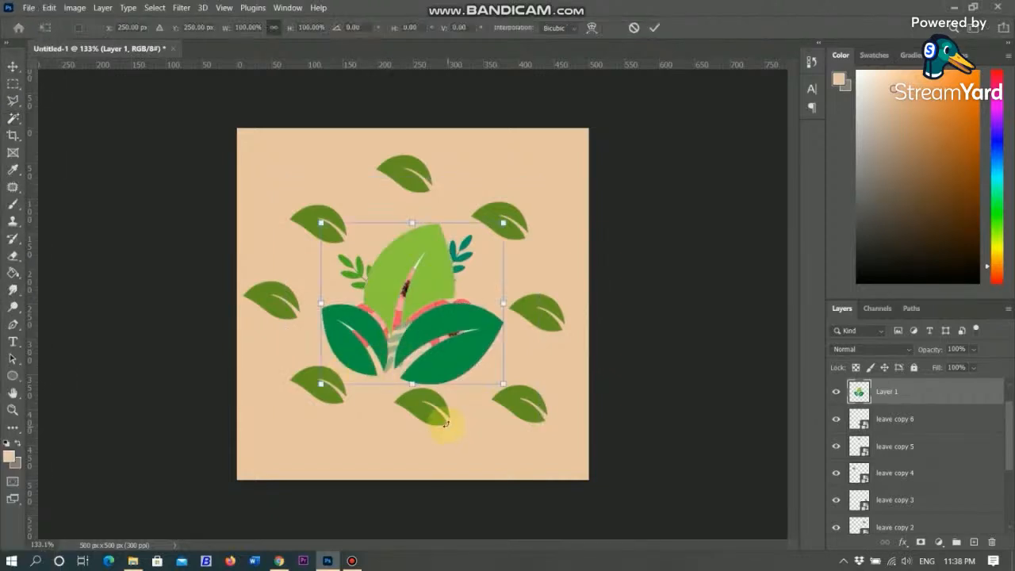
left_click_drag(503, 385, 553, 176)
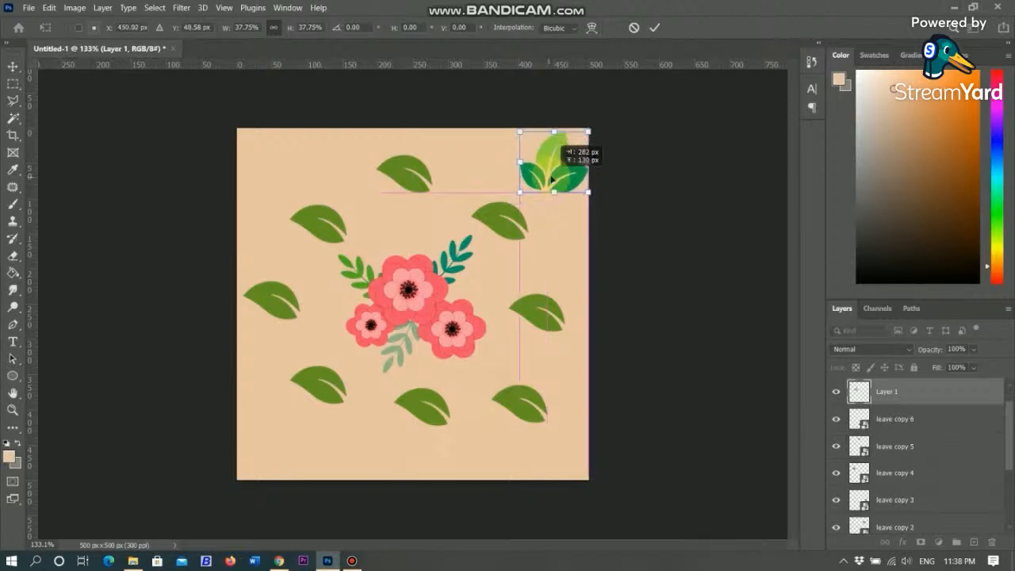
left_click_drag(600, 204, 544, 75)
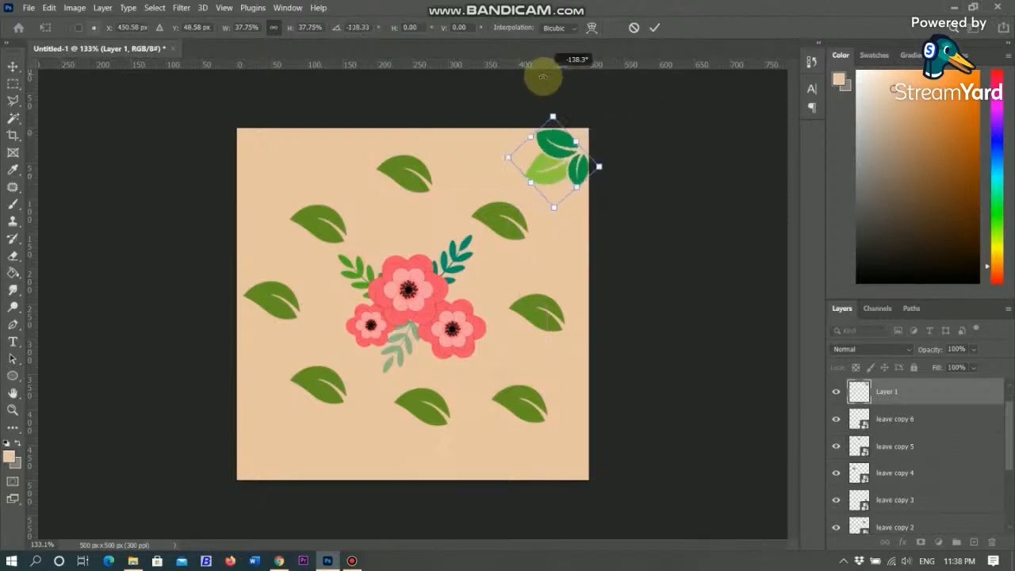
key("Return")
key("w")
Step: Position a rotated copy of the three-leaf sprig in the canvas's lower-right corner
key("ctrl+t")
left_click_drag(583, 166, 569, 482)
key("Return")
Step: Duplicate the lower-right three-leaf sprig, move the copy to the canvas's lower-left corner and rotate it about 104°
key("ctrl+j")
left_click_drag(552, 447, 282, 450)
key("ctrl+t")
left_click_drag(315, 492, 229, 498)
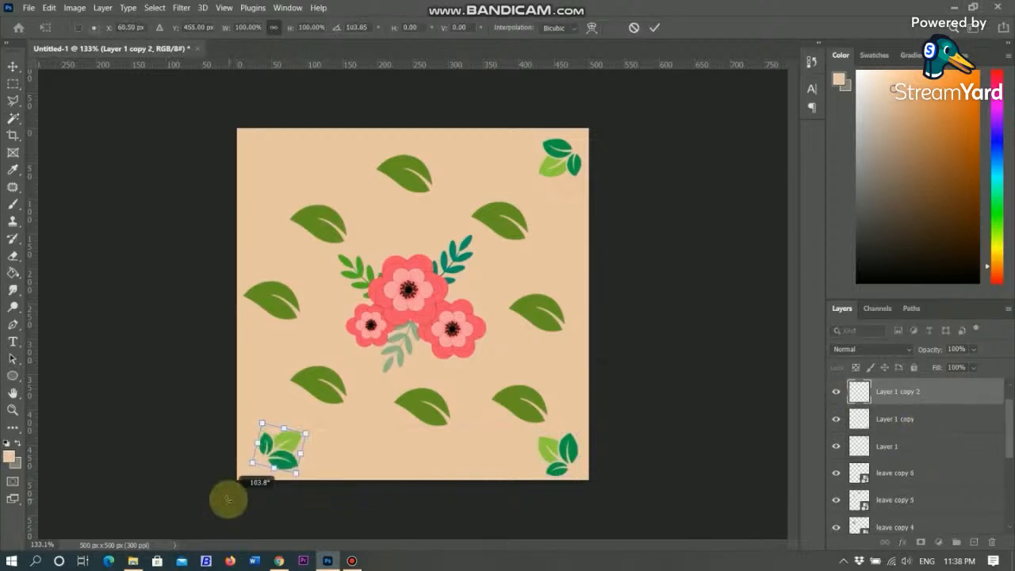
left_click_drag(310, 489, 311, 482)
key("Return")
Step: Duplicate the lower-left sprig and place the copy in the canvas's upper-left corner, rotated about 68°
left_click_drag(281, 451, 268, 205)
key("ctrl+j")
key("ctrl+t")
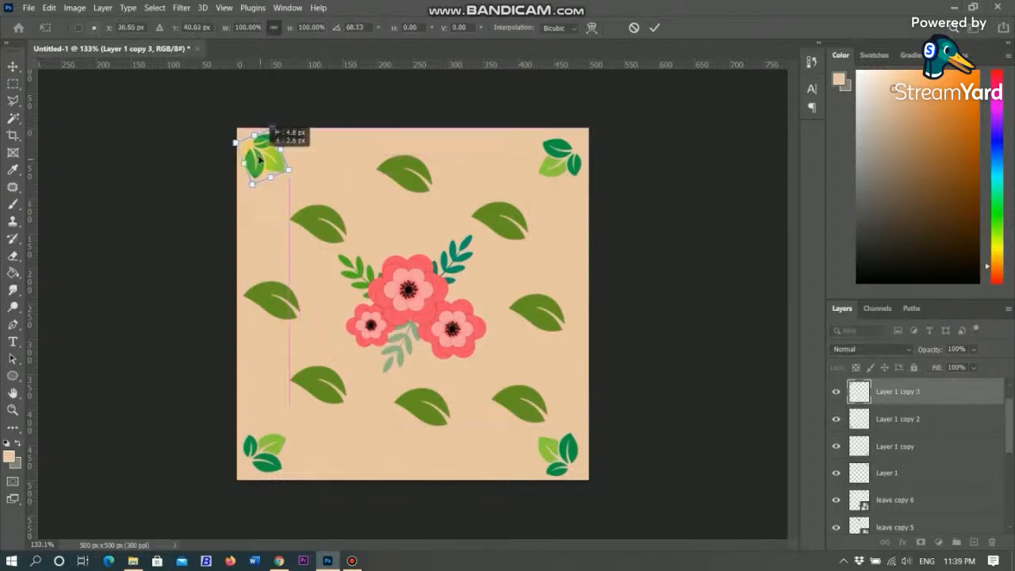
key("Return")
Step: Turn on Pattern Preview, accepting the smart-object warning, and examine how the tile repeats
left_click(224, 8)
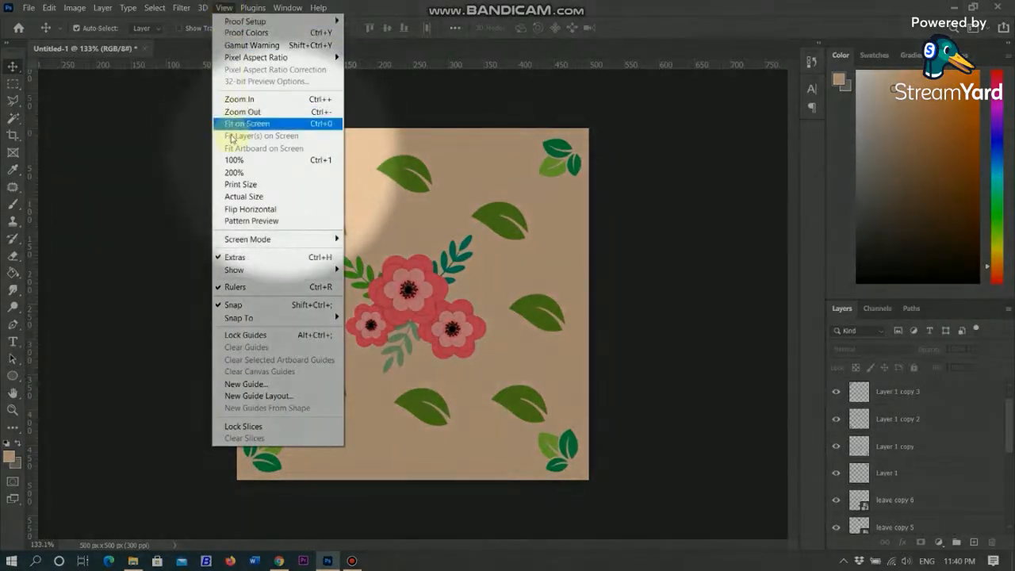
left_click(267, 221)
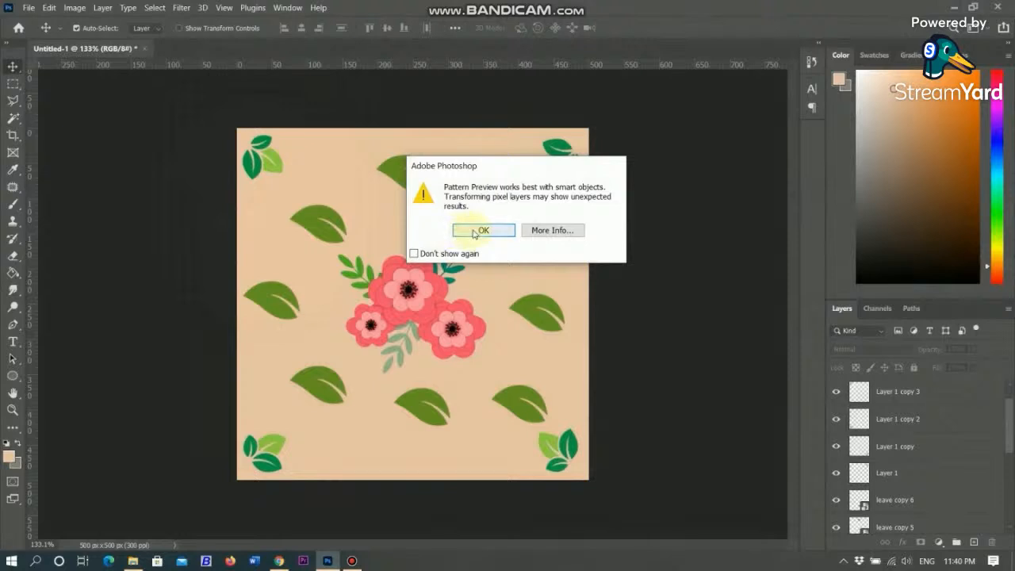
left_click(476, 230)
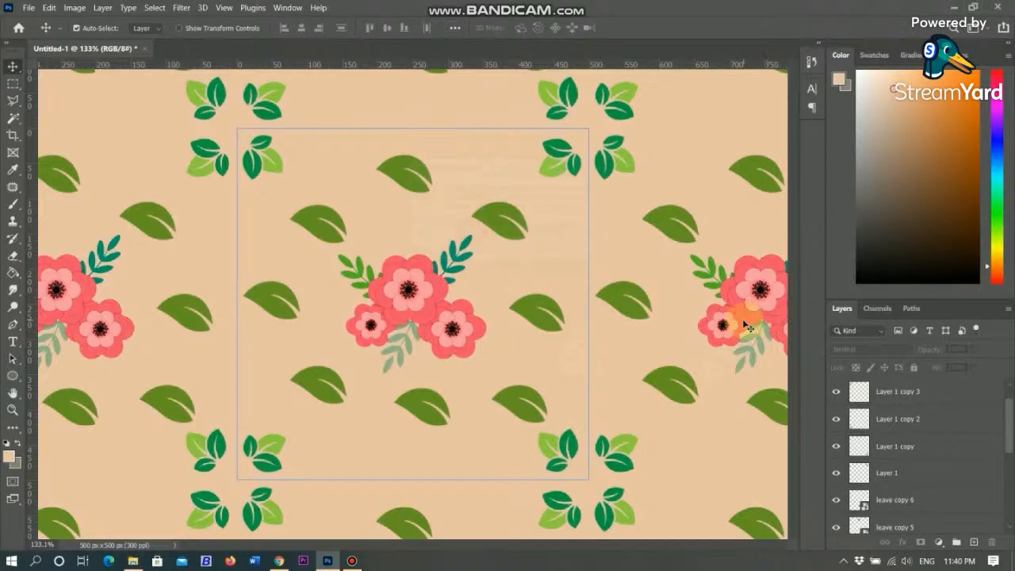
scroll(702, 307, "down", 12)
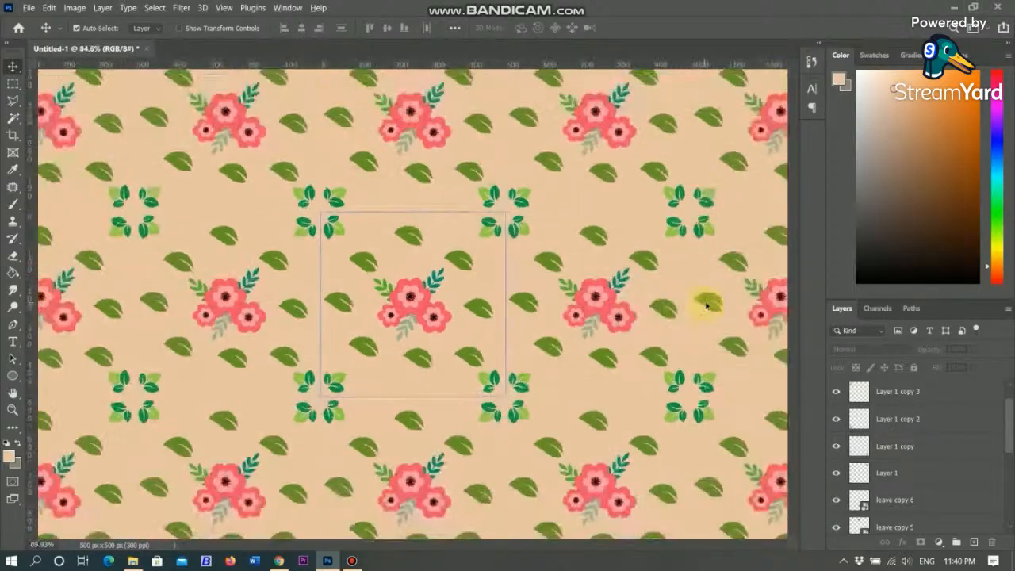
scroll(708, 305, "up", 1)
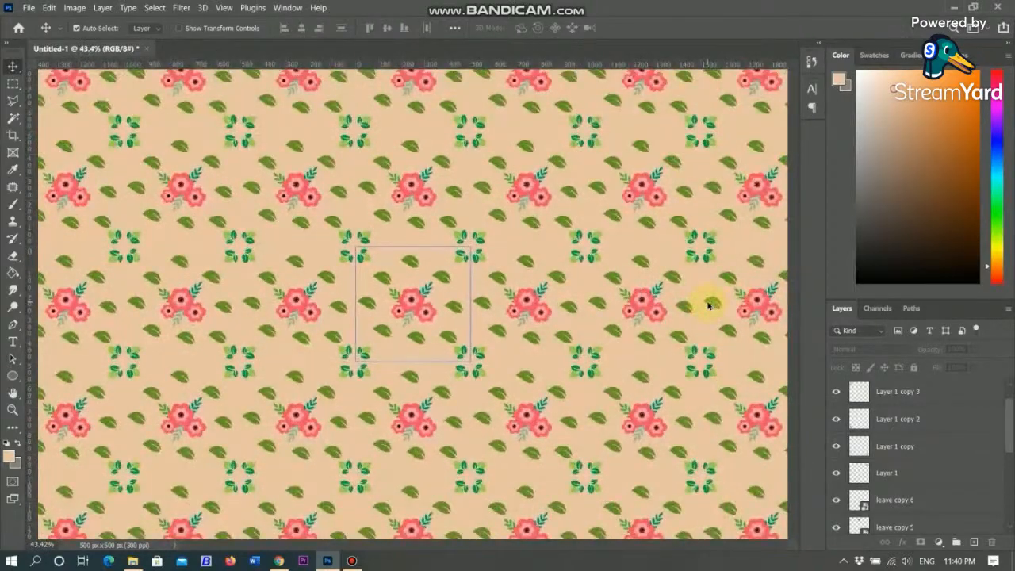
scroll(709, 305, "up", 1)
scroll(709, 306, "down", 2)
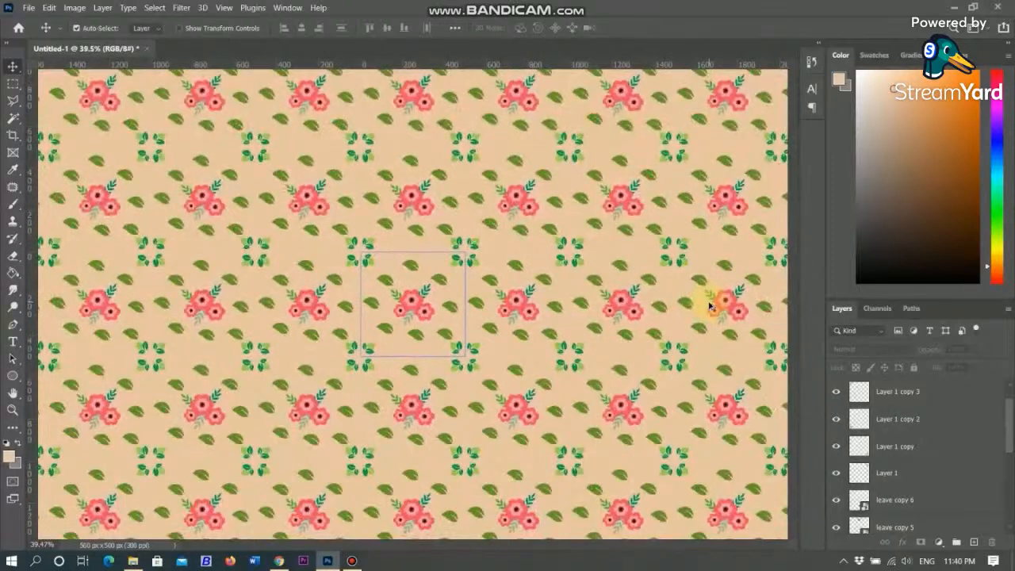
scroll(709, 306, "up", 1)
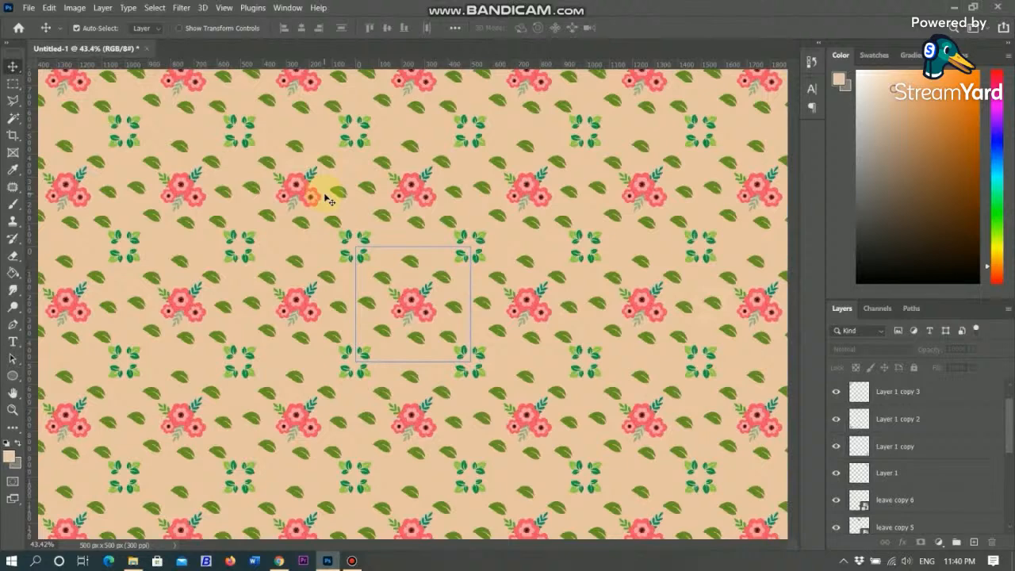
Step: Shift the central flower cluster slightly left and down within the tile
scroll(395, 321, "up", 5)
left_click_drag(414, 310, 413, 317)
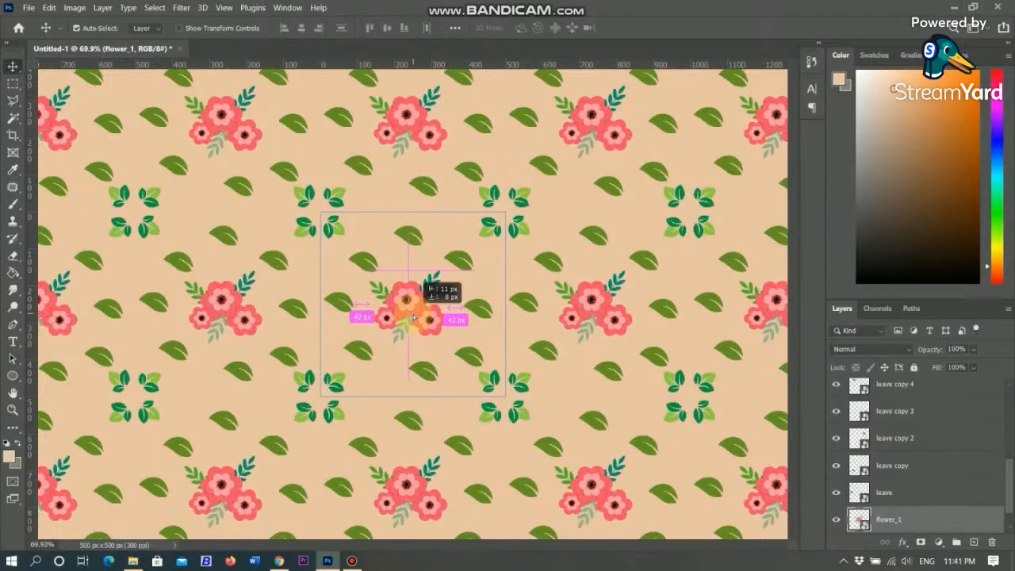
mouse_move(413, 317)
left_mouse_down()
mouse_move(365, 266)
mouse_move(365, 230)
mouse_move(409, 315)
left_mouse_up()
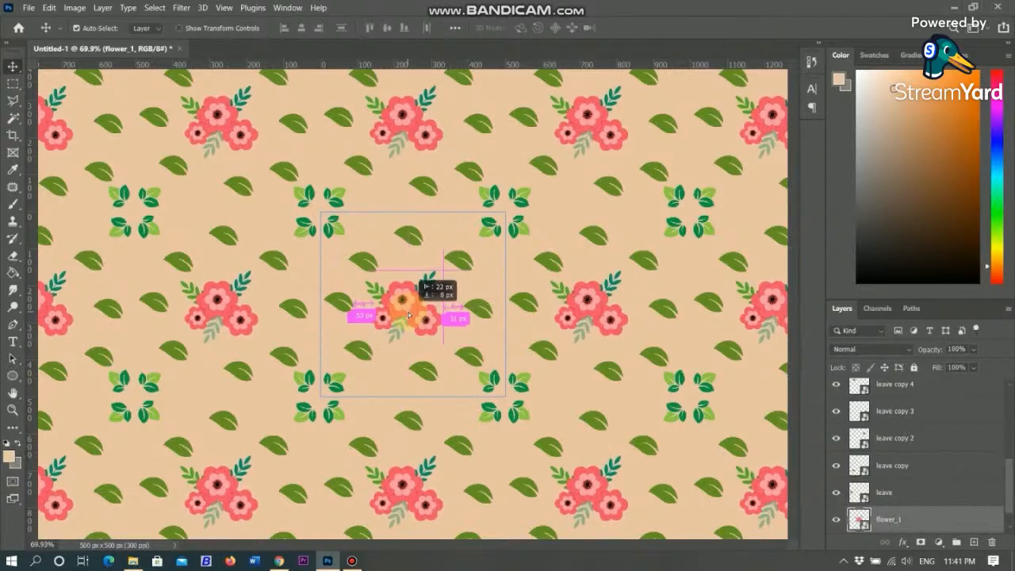
Step: Scale a copy of the central flower cluster to about 14.5% and place it near the tile's upper-left corner at about X 132, Y 50 px
left_click_drag(380, 275, 417, 319)
left_click_drag(447, 356, 388, 381)
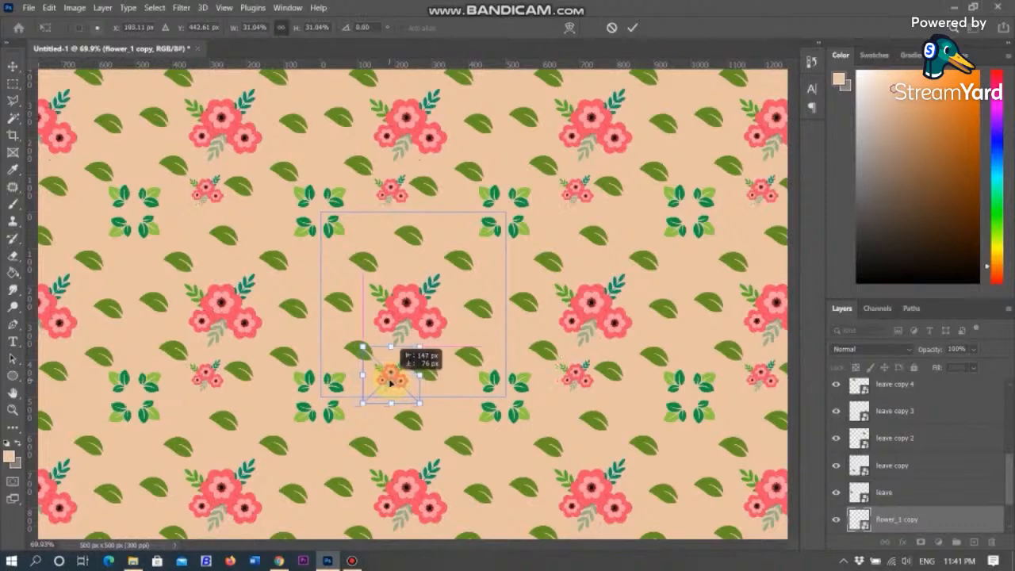
left_click_drag(358, 347, 373, 234)
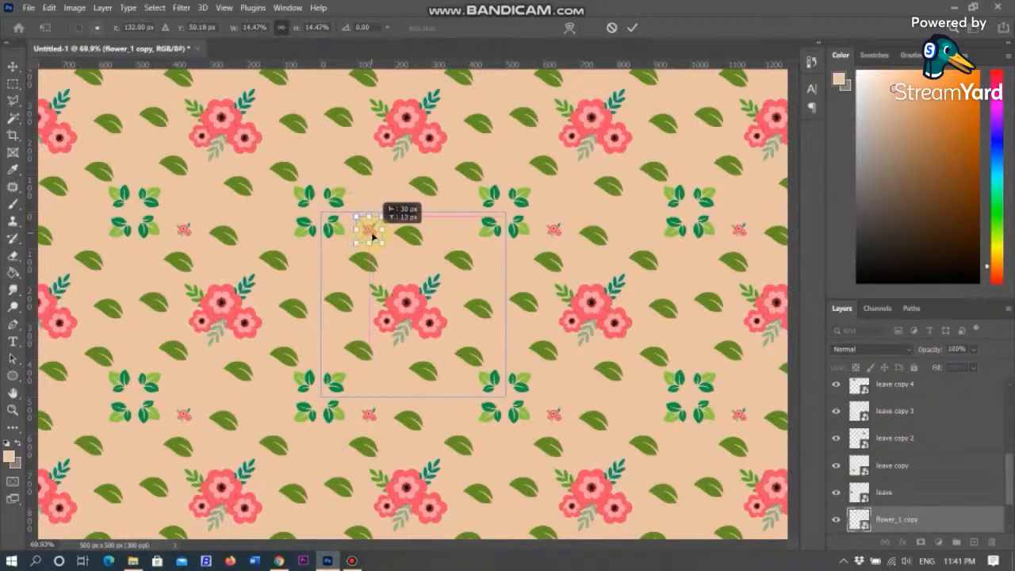
left_click_drag(372, 234, 373, 234)
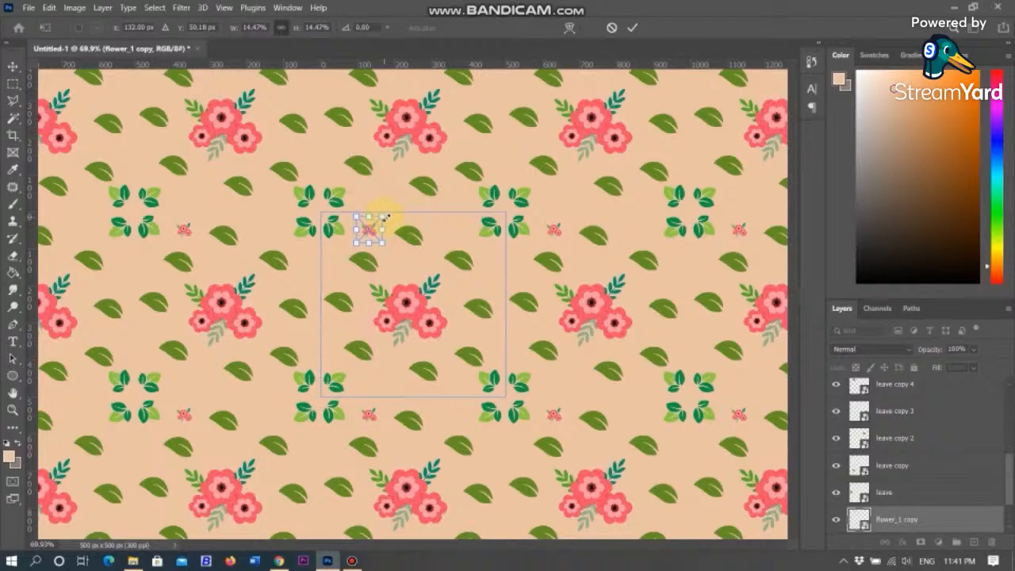
key("Return")
Step: Duplicate the small flower cluster and place the copy near the tile's upper-right corner at about X 369, Y 56 px
key("ctrl+j")
scroll(963, 528, "down", 2)
key("ctrl+t")
left_click_drag(370, 231, 458, 235)
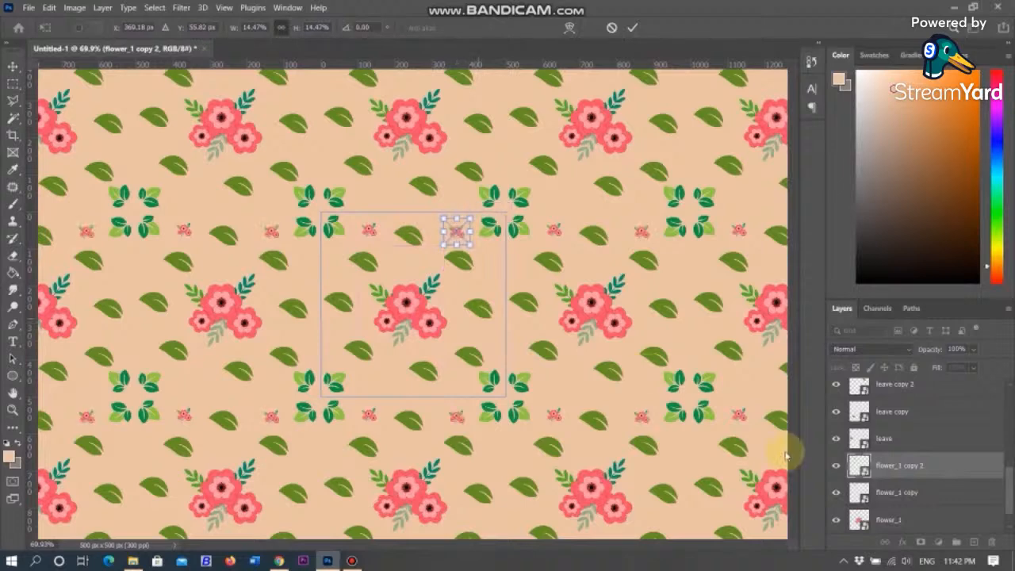
left_click(632, 30)
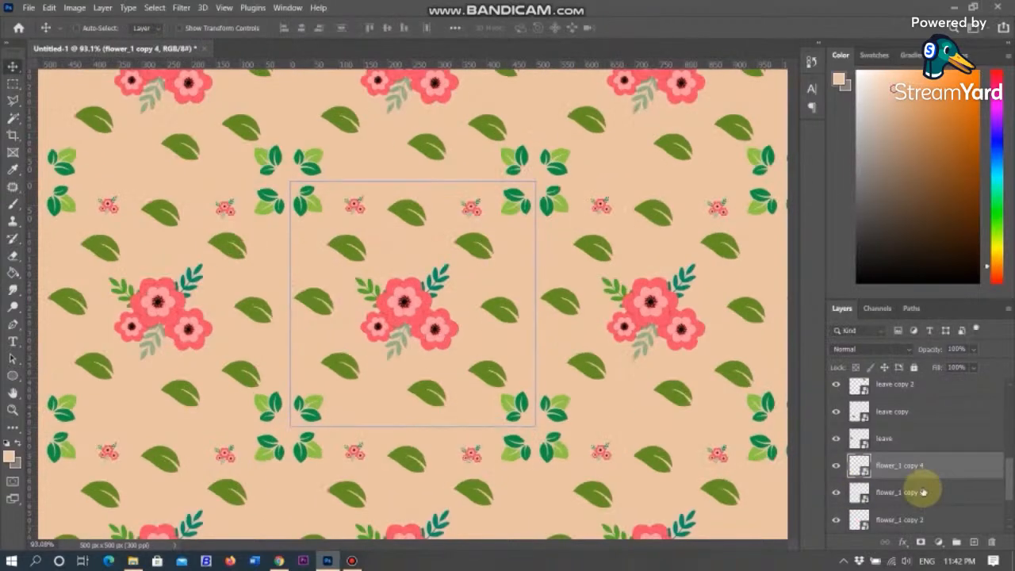
Step: Move two more small flower copies into the tile's lower part, one at about X 369, Y 454 px and the other toward the lower-left corner
key("ctrl+t")
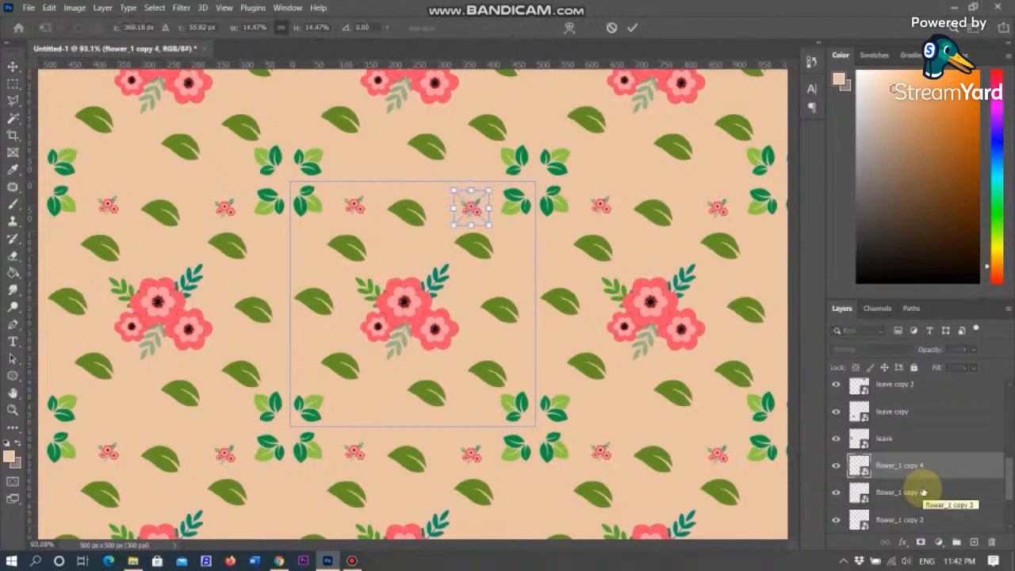
left_click_drag(474, 210, 473, 405)
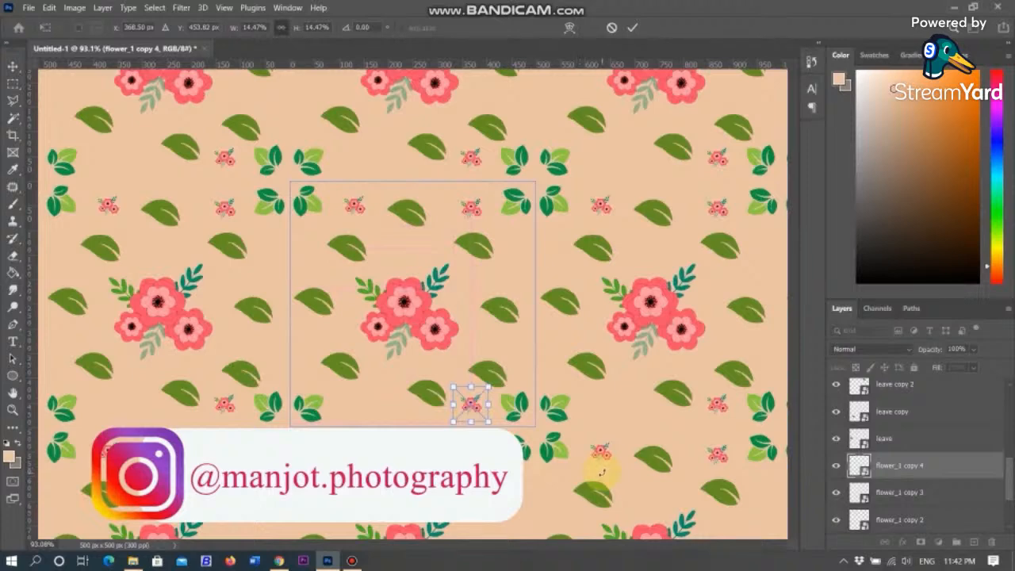
left_click(631, 27)
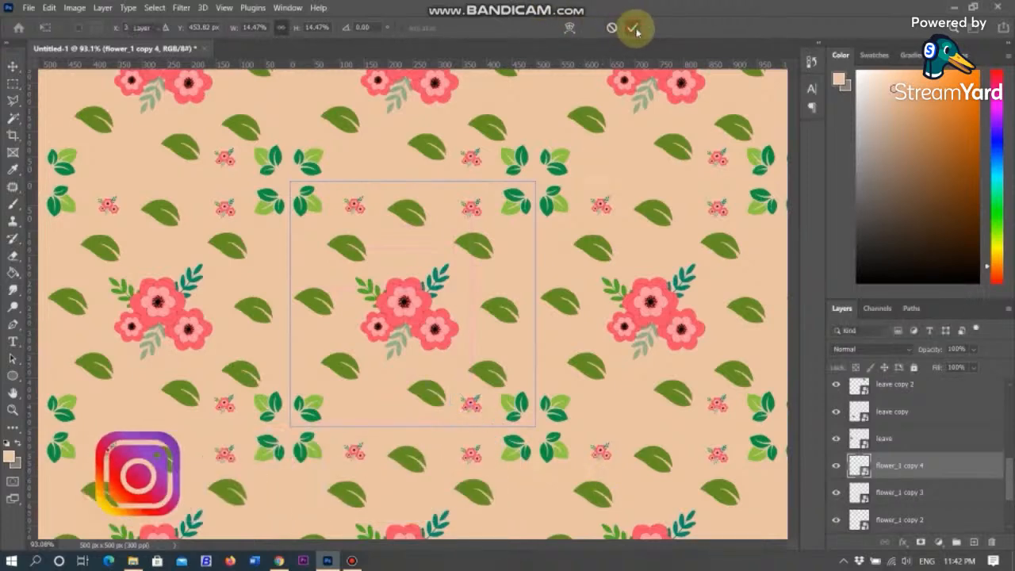
left_click(895, 492)
key("ctrl+t")
left_click_drag(471, 207, 379, 398)
left_click(632, 27)
Step: Examine the repeating floral pattern at several scales, from many small repeats to a close view of the tile
scroll(689, 291, "down", 8)
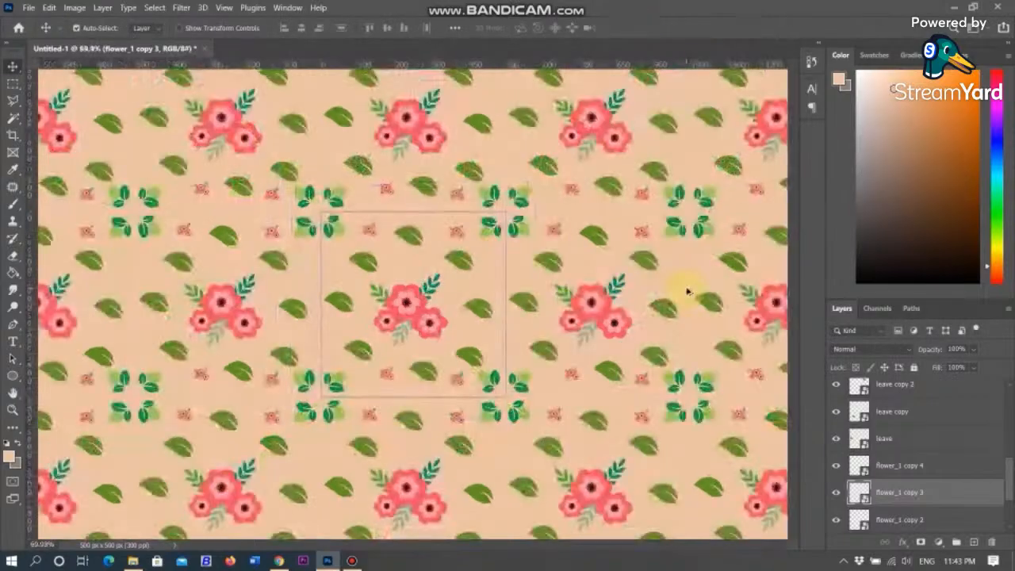
scroll(691, 287, "down", 8)
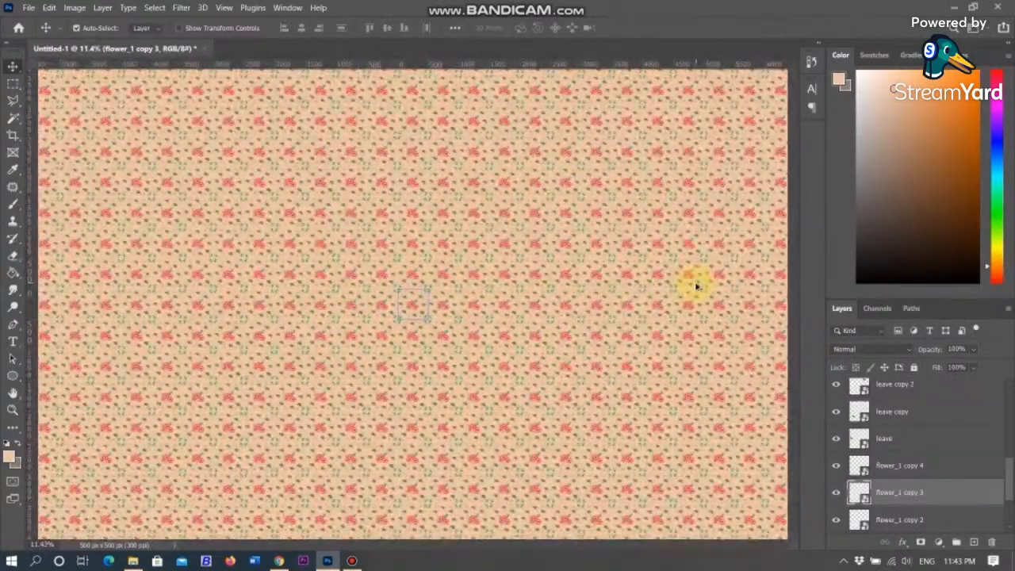
scroll(696, 287, "down", 6)
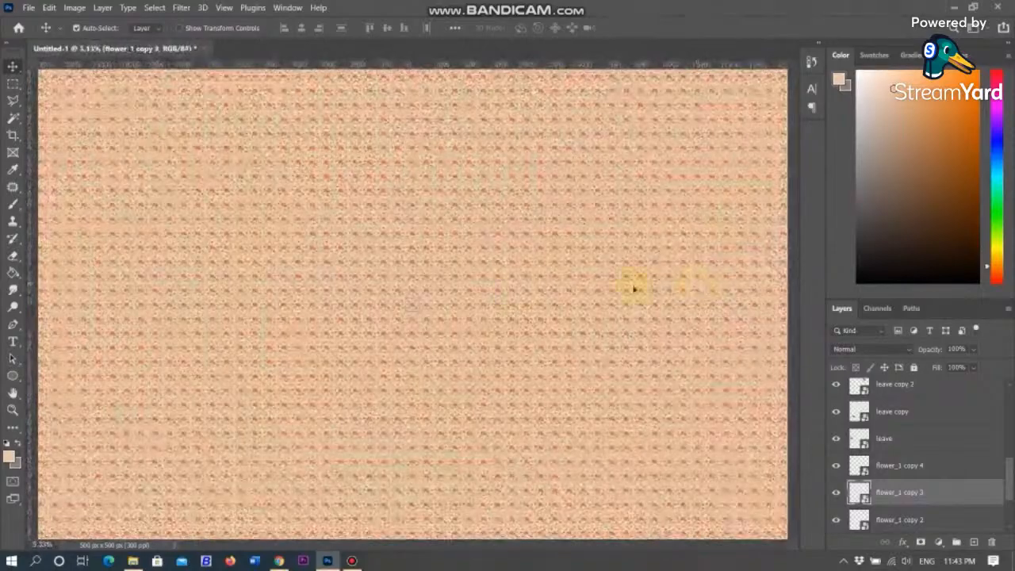
scroll(476, 296, "up", 6)
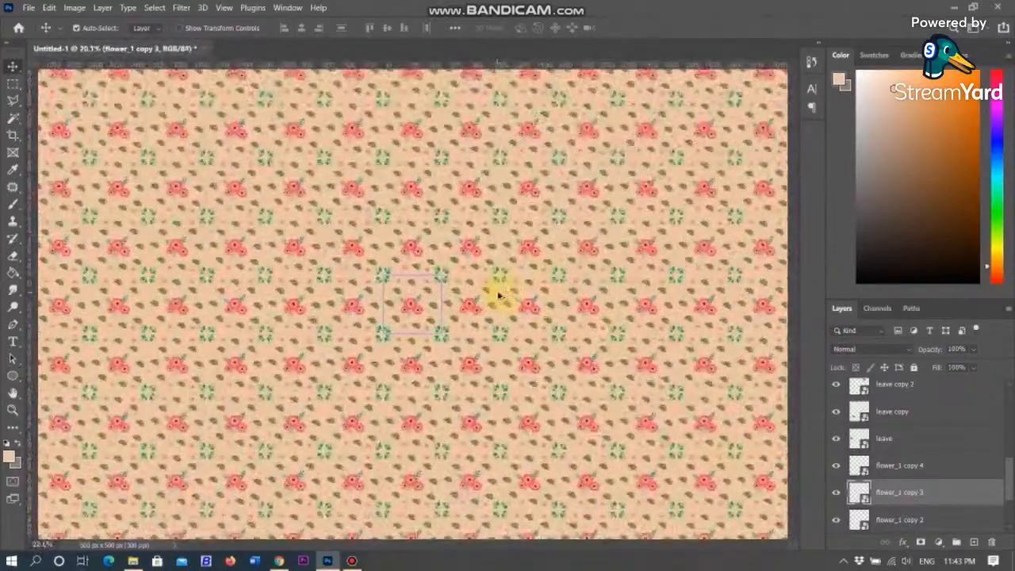
scroll(499, 296, "up", 4)
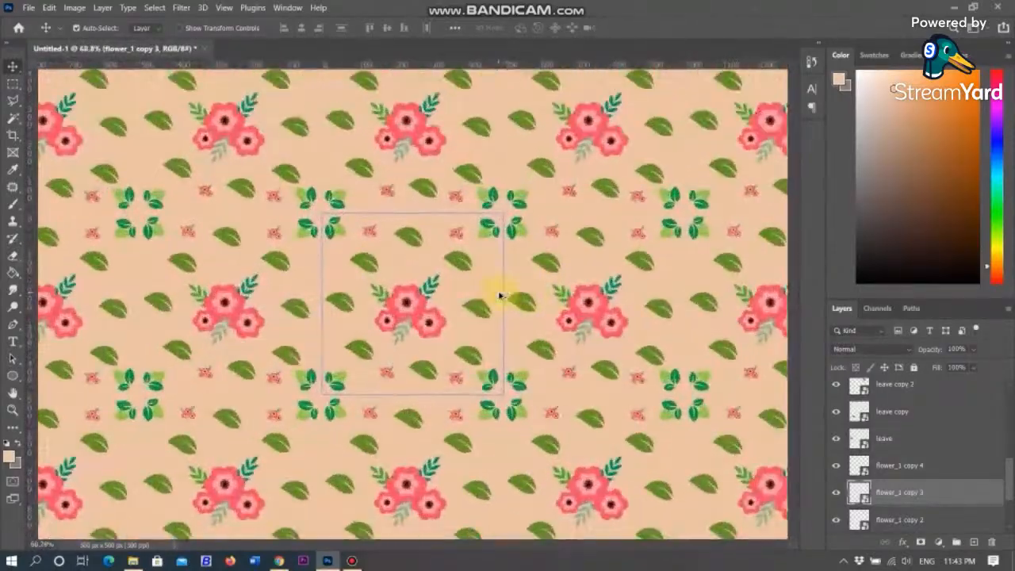
scroll(499, 296, "down", 1)
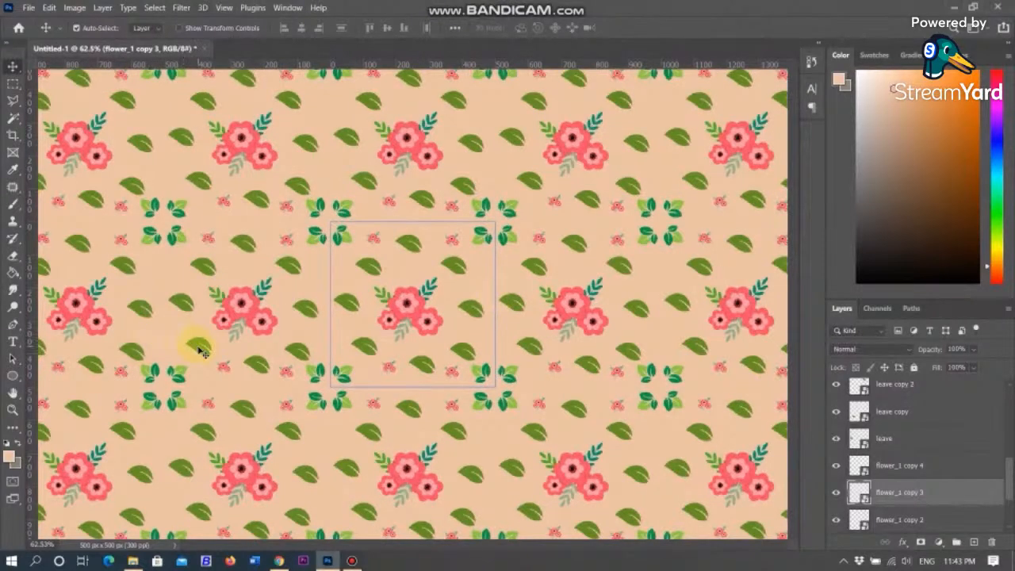
Step: Check whether Pattern Preview is available for the artboard design, and turn it on for the flower design without an artboard
left_click(224, 8)
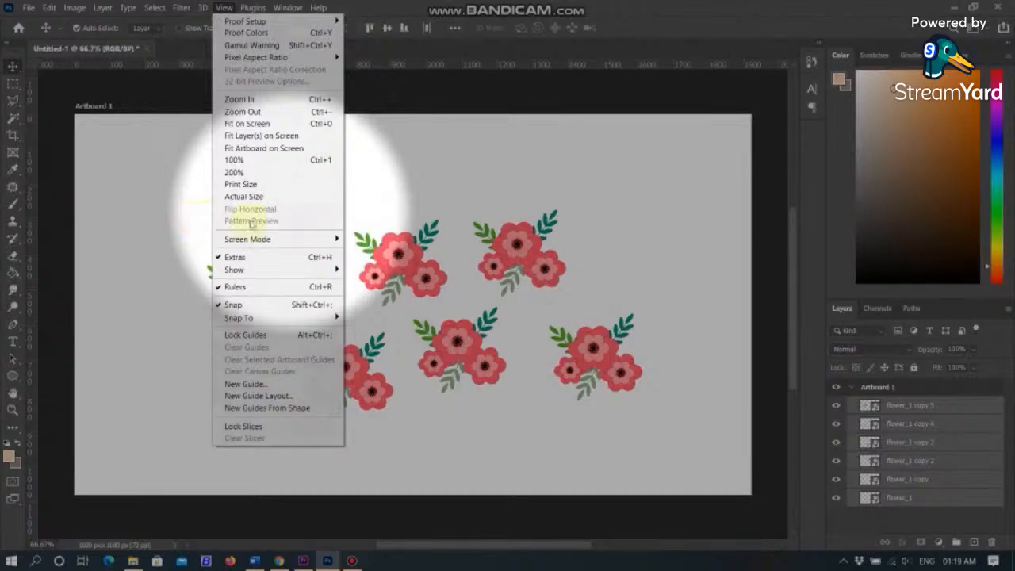
left_click(568, 249)
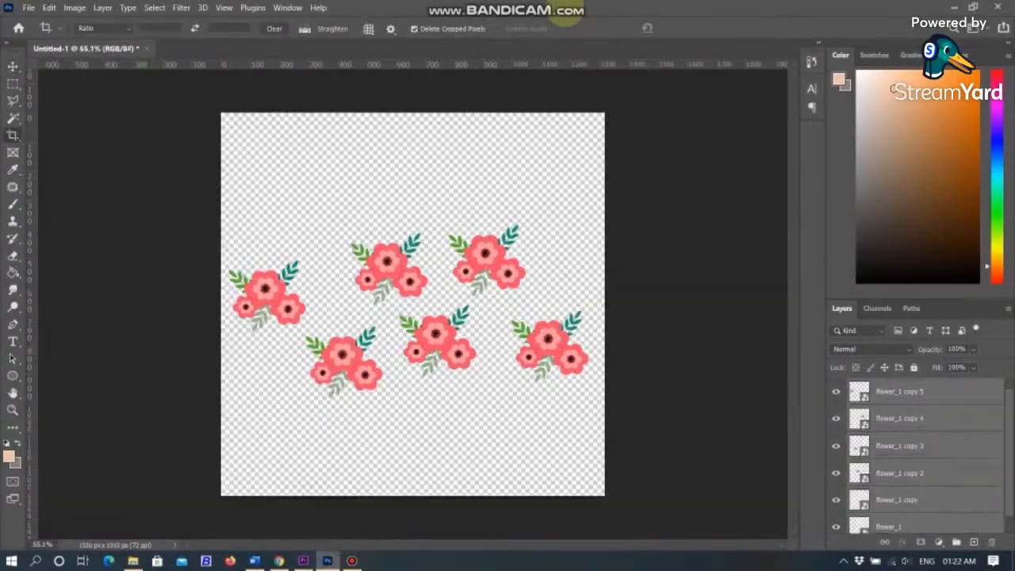
left_click(182, 8)
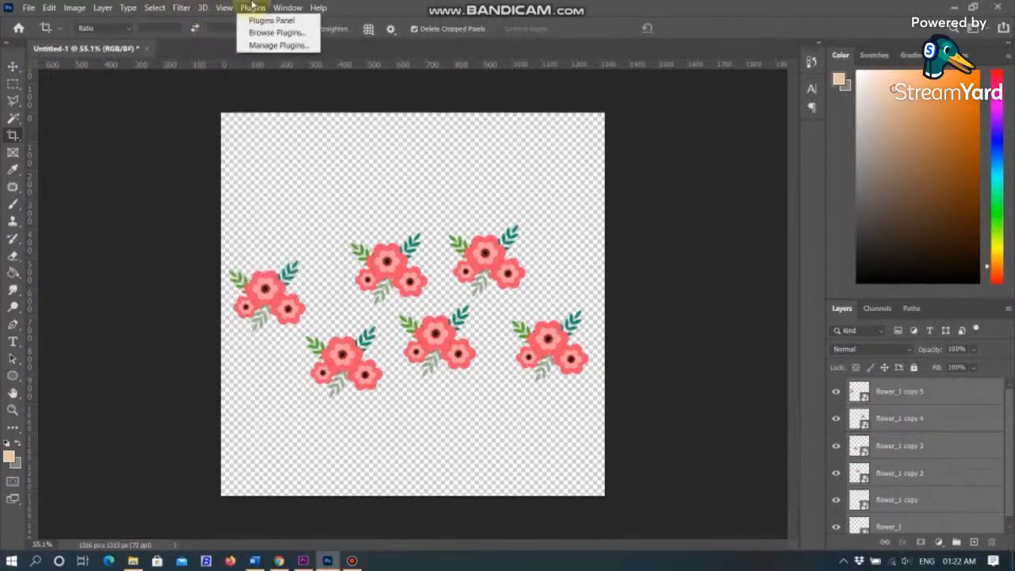
mouse_move(224, 8)
left_click(250, 220)
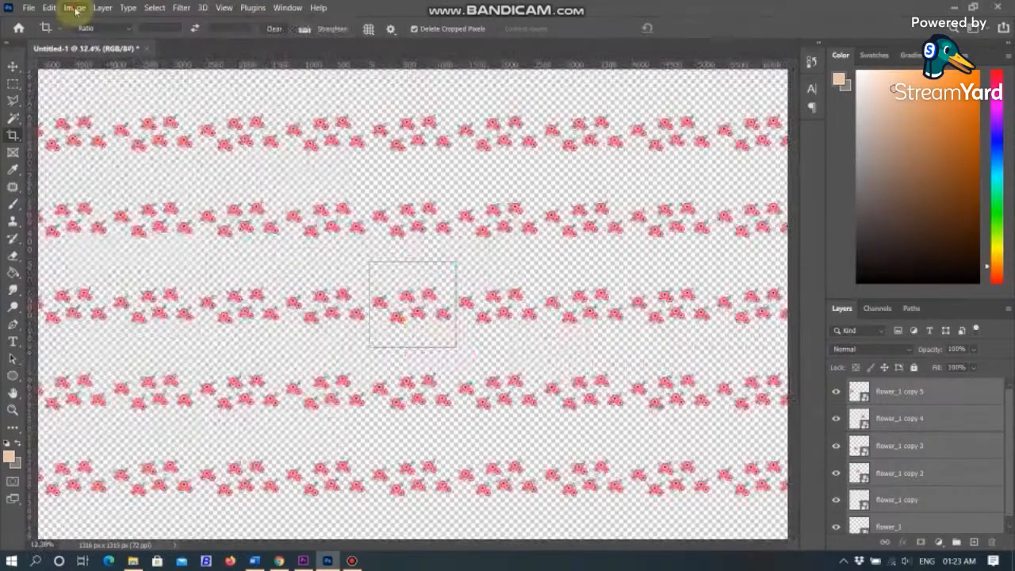
Step: Apply a relative canvas width of 25 pixels with the top-center anchor to the flower design
left_click(75, 8)
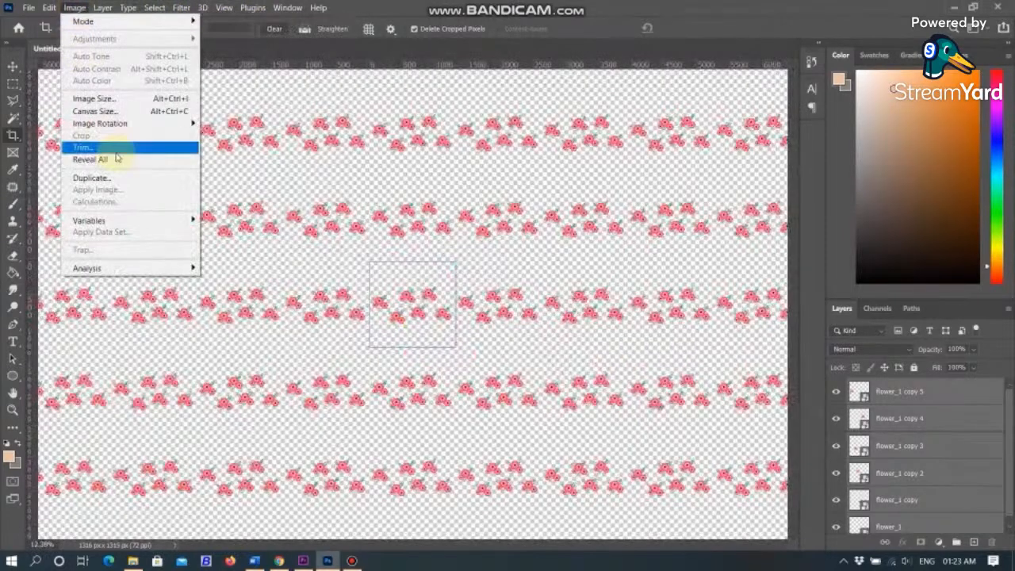
left_click(99, 111)
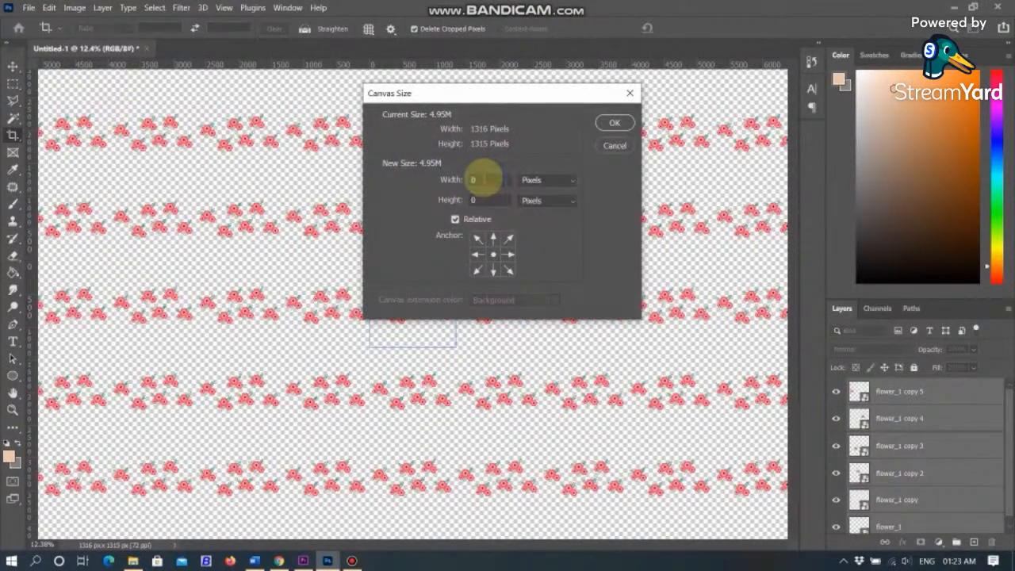
type("25")
left_click(493, 238)
left_click(617, 123)
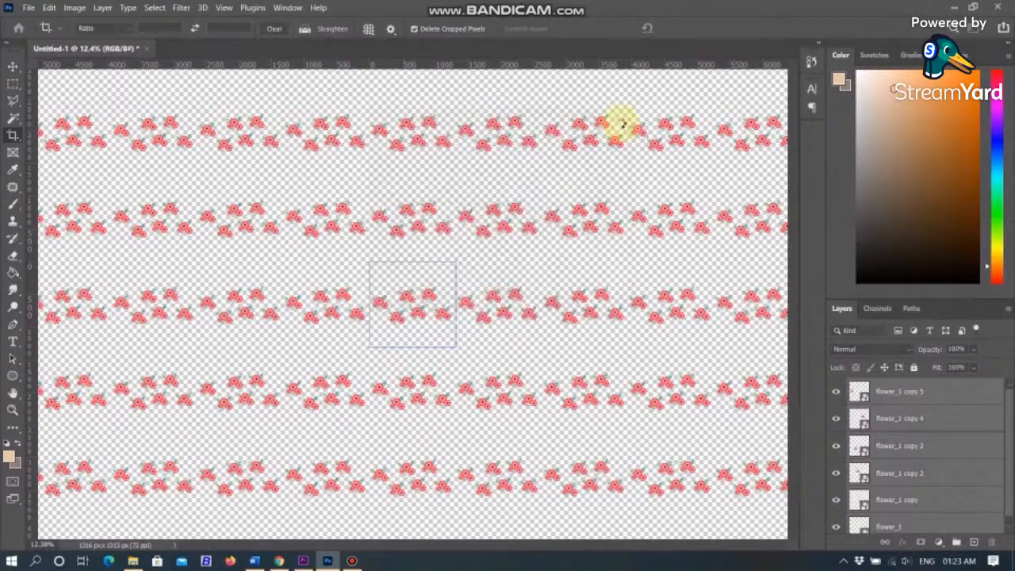
scroll(481, 396, "up", 3)
scroll(481, 396, "up", 2)
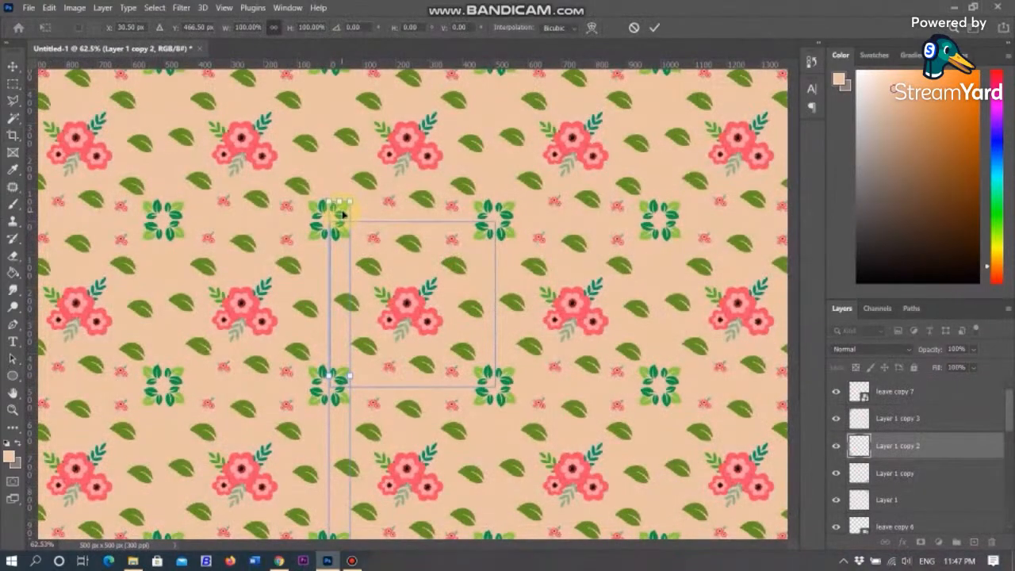
Step: Confirm the lower-left corner sprig's move to X 30.5, Y 466.5 px in the peach tile and deselect its layer
left_click(654, 27)
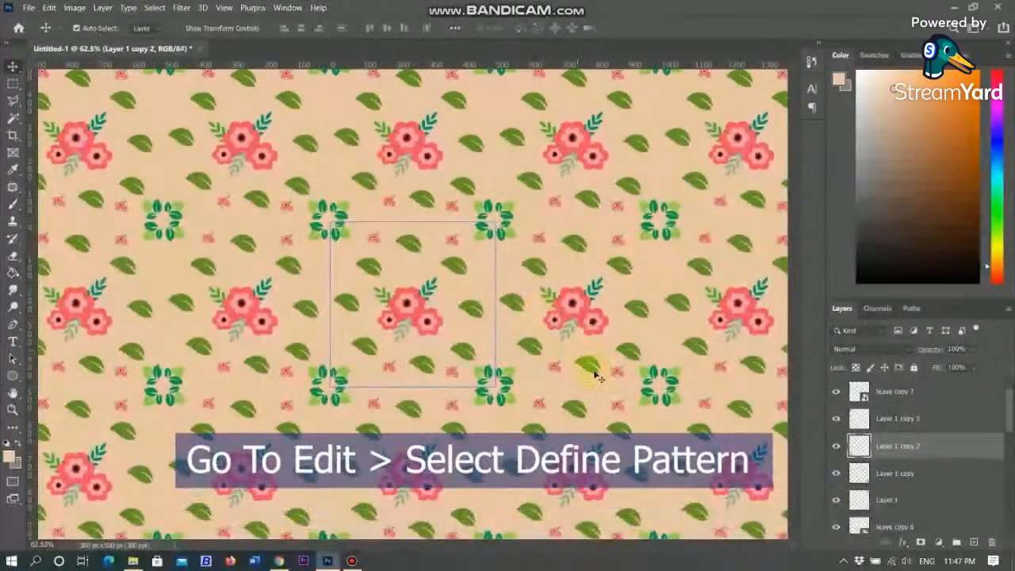
left_click(690, 423)
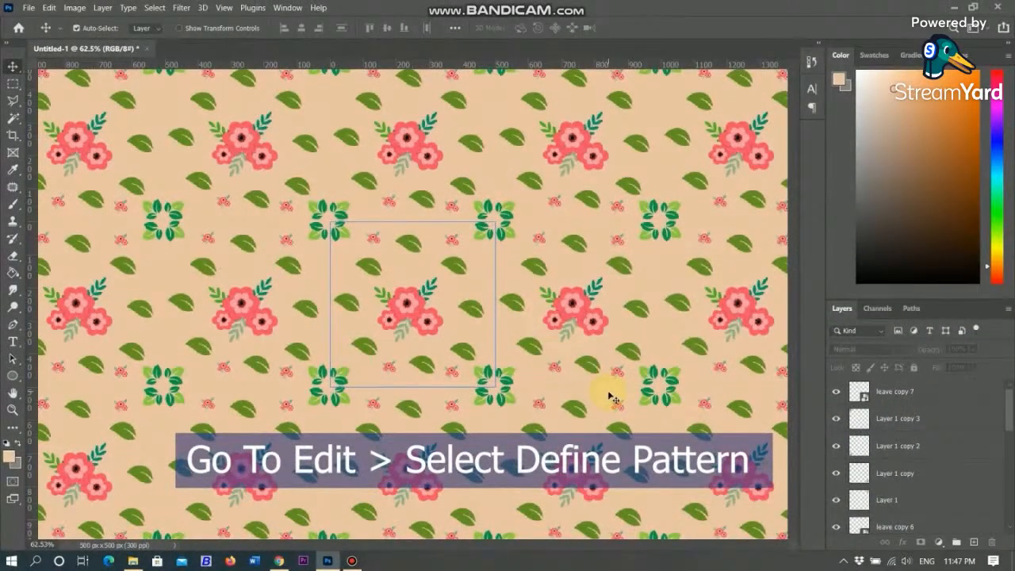
Step: Define the peach floral tile as a pattern with the name flowerpreview_2
left_click(28, 7)
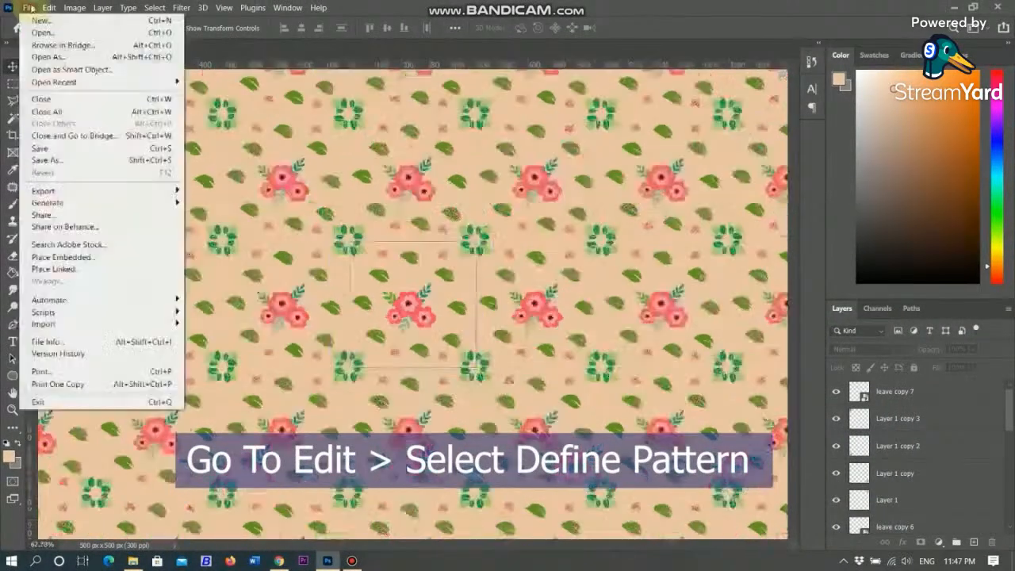
mouse_move(49, 8)
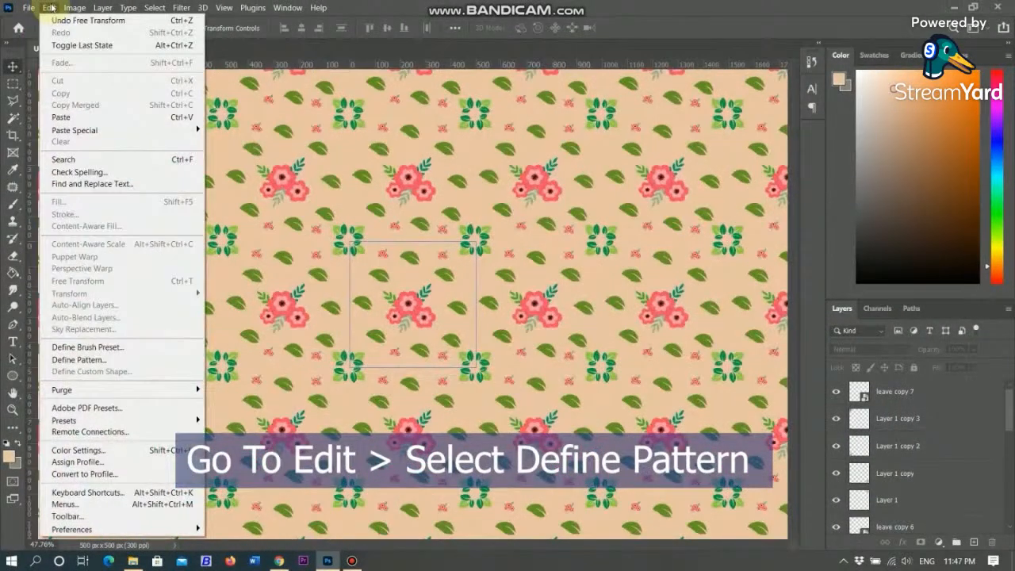
left_click(119, 359)
type("flowwerpreview_2")
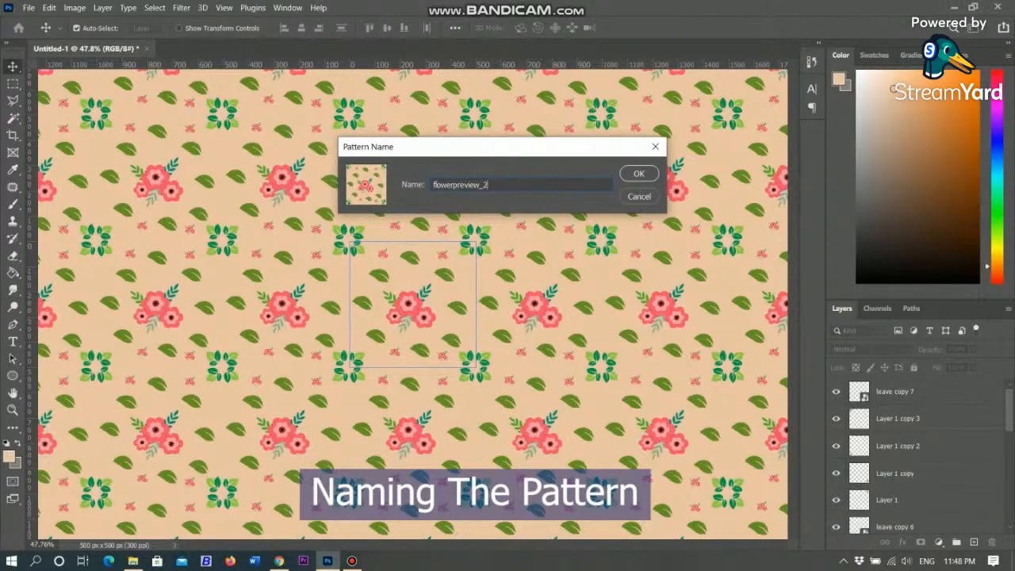
key("Return")
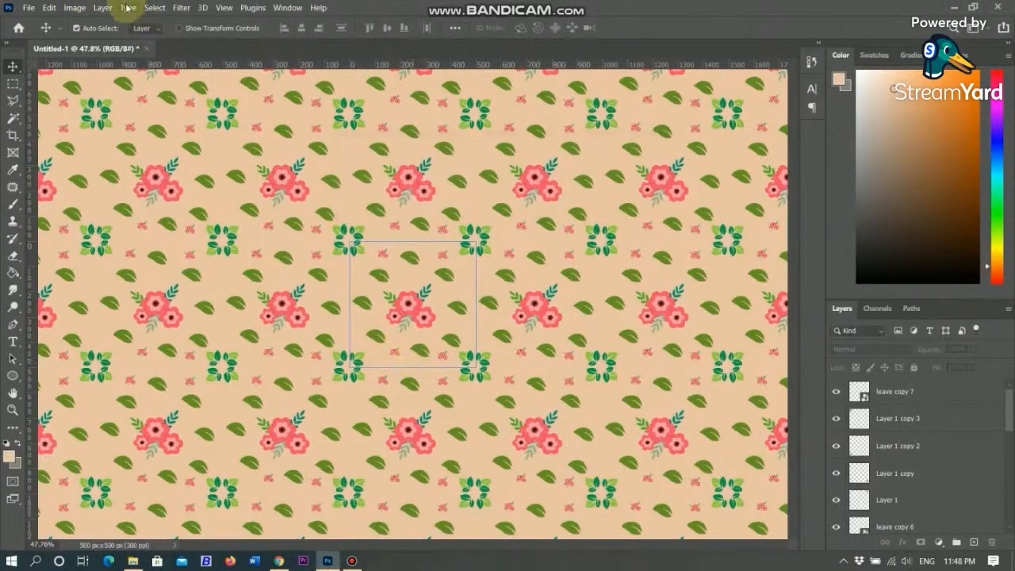
Step: Create a new document 1200 by 1200 pixels at a resolution of 300 pixels per inch
left_click(28, 7)
left_click(44, 18)
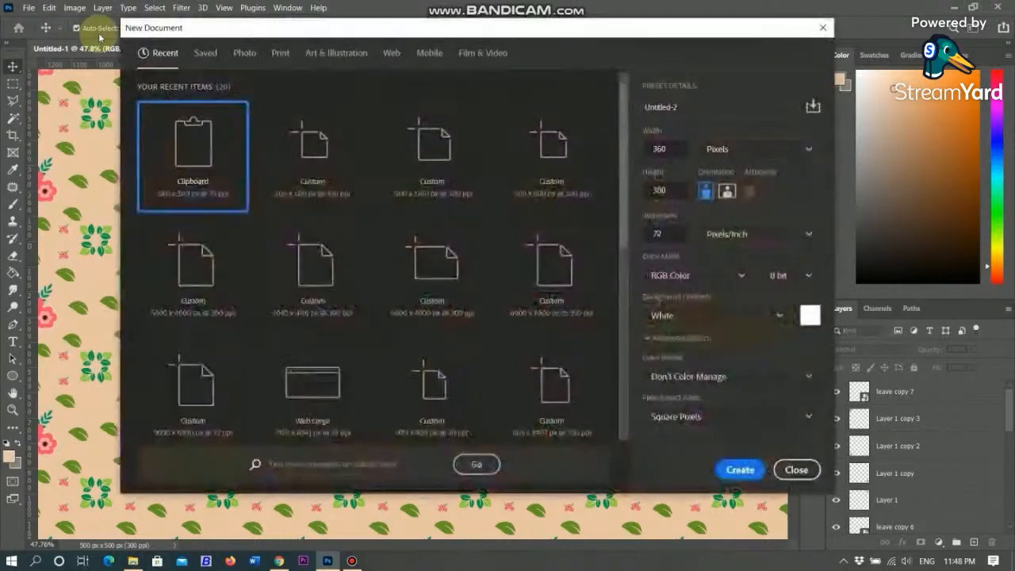
double_click(679, 150)
key("BackSpace")
type("1200")
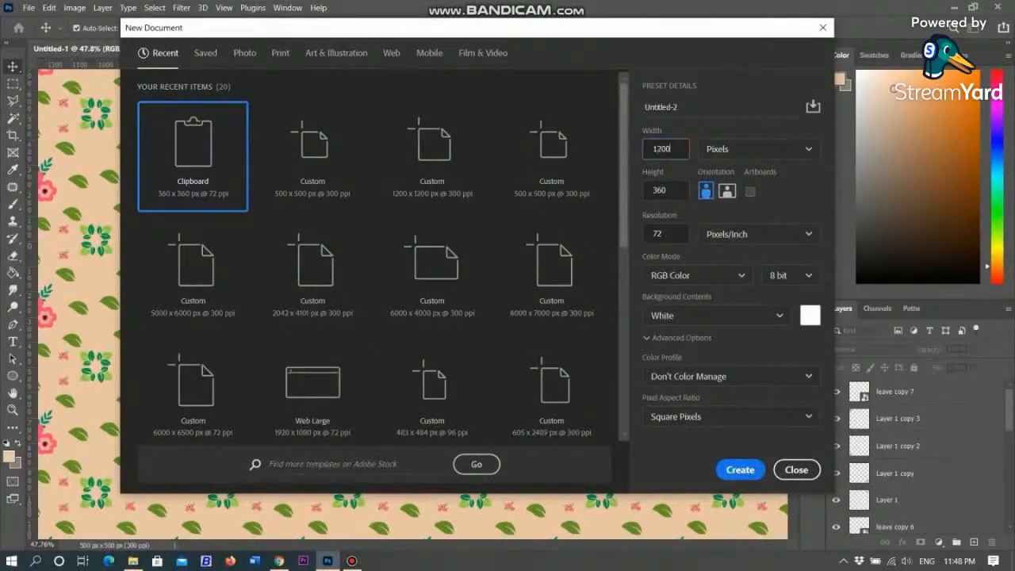
double_click(677, 191)
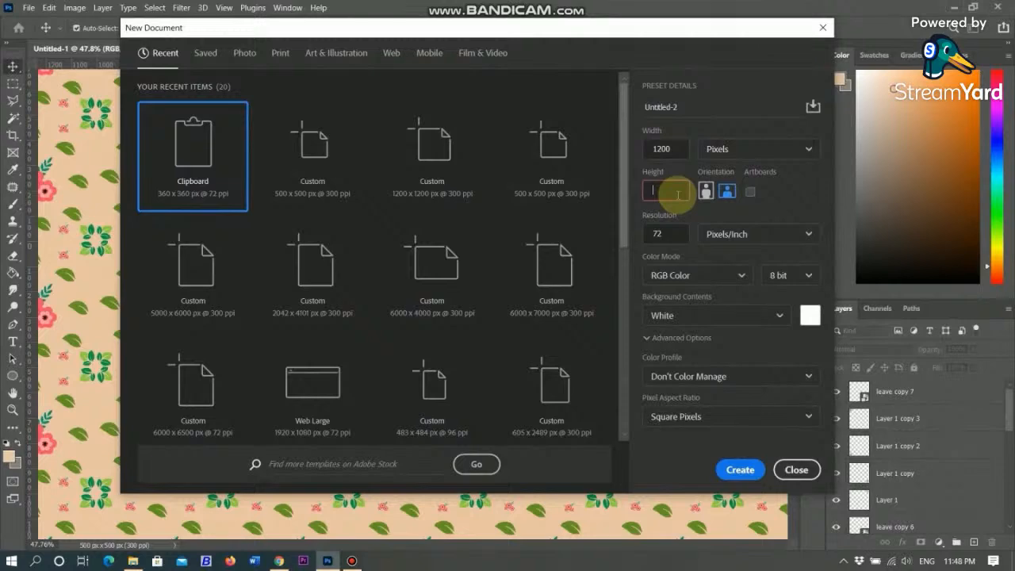
type("1200")
double_click(657, 233)
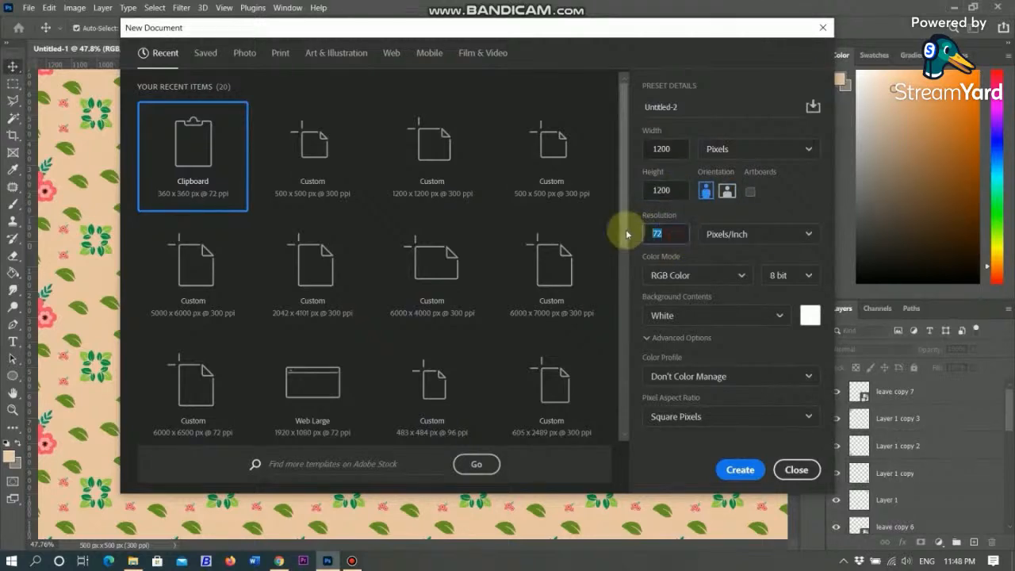
type("300")
key("Return")
Step: Add a Pattern fill layer with the flowerpreview_3 pattern, comparing it with flowers_vector before settling on it
left_click(938, 542)
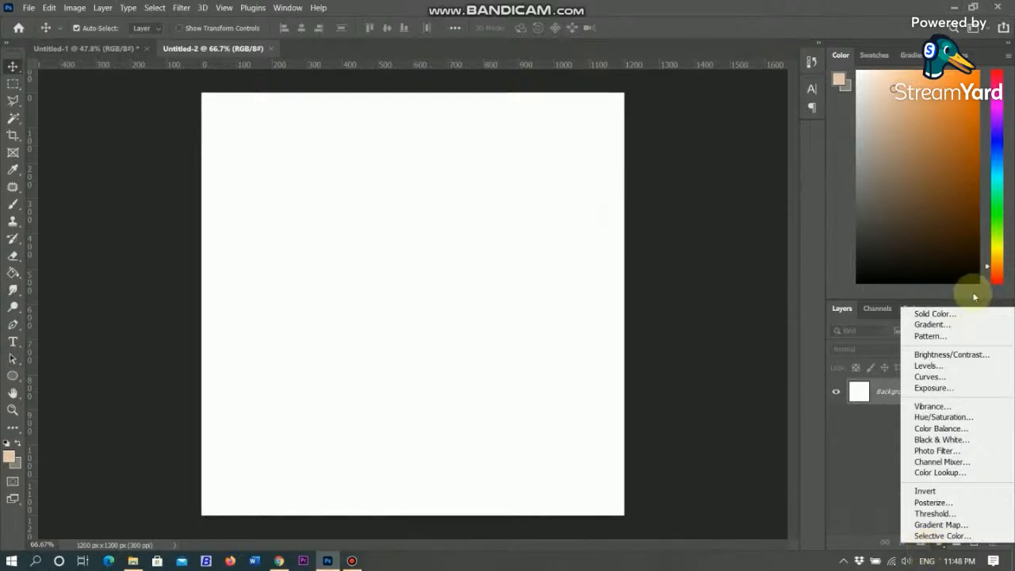
left_click(947, 335)
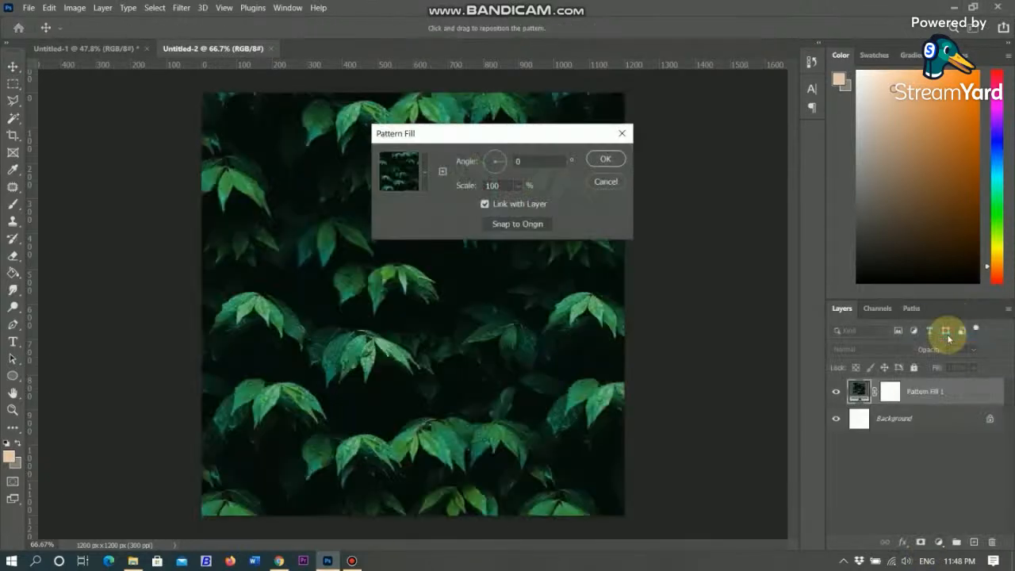
left_click(423, 176)
scroll(421, 243, "up", 1)
scroll(435, 248, "down", 1)
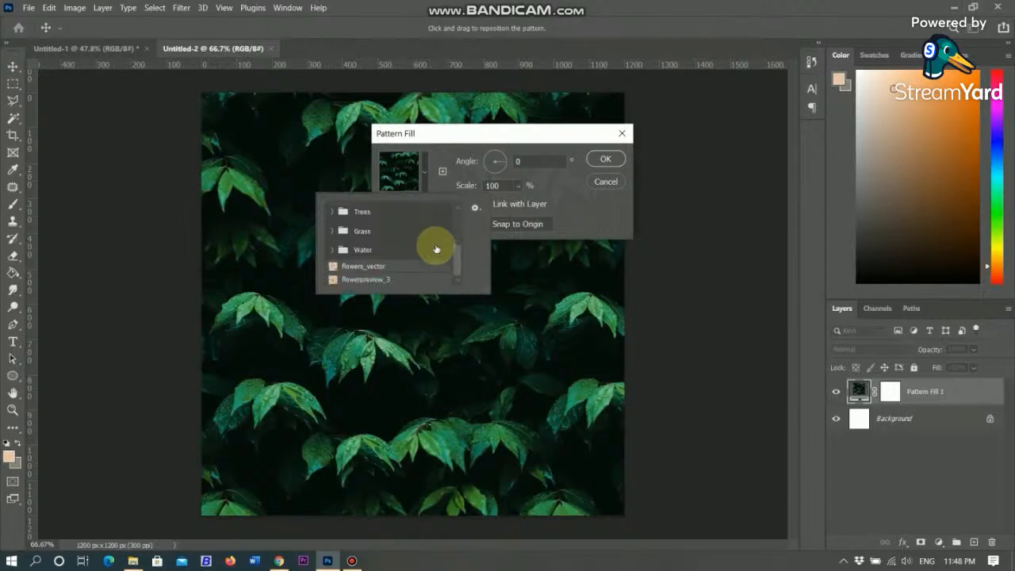
left_click(354, 279)
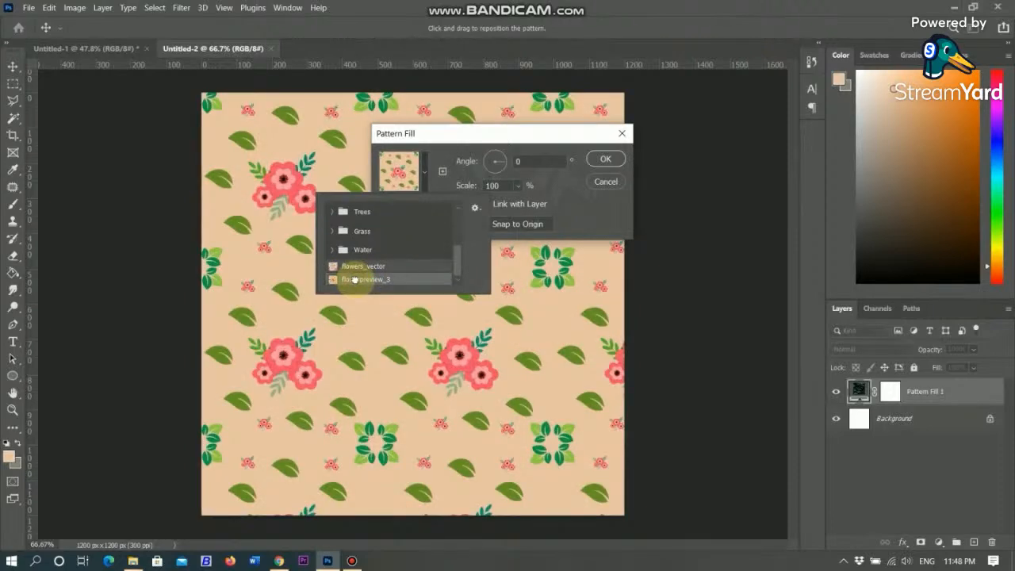
left_click(364, 268)
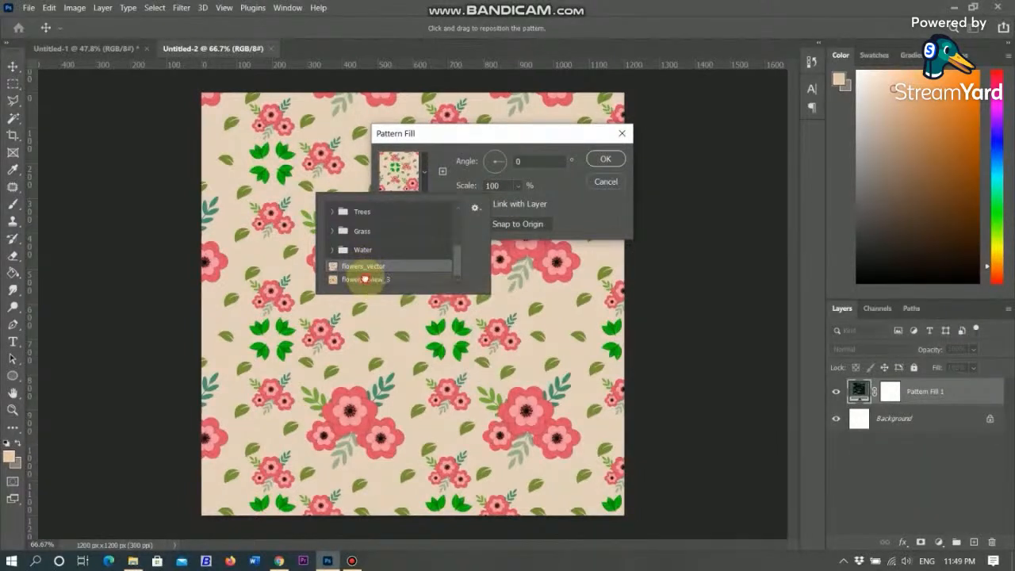
left_click(364, 279)
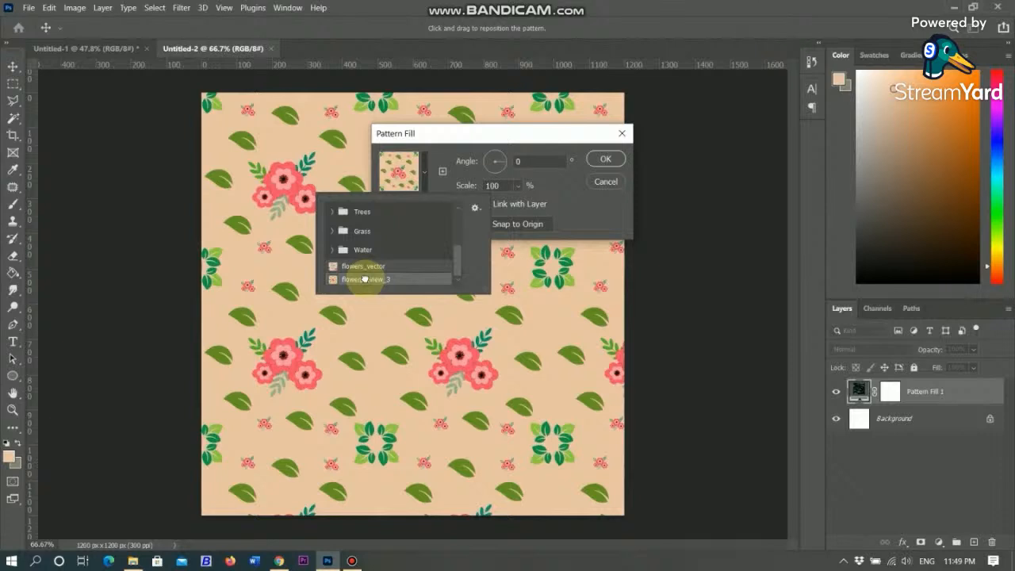
Step: Try the pattern fill at an angle of -14.51° and a scale of 341%
left_click(499, 226)
left_click_drag(494, 160, 505, 170)
left_click(517, 186)
left_click_drag(520, 204, 535, 205)
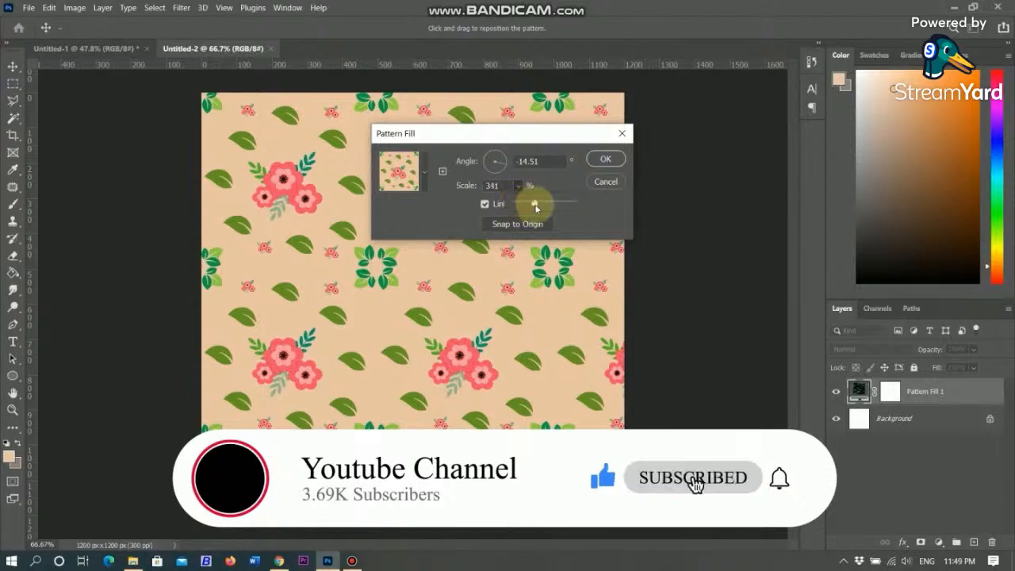
left_click(577, 232)
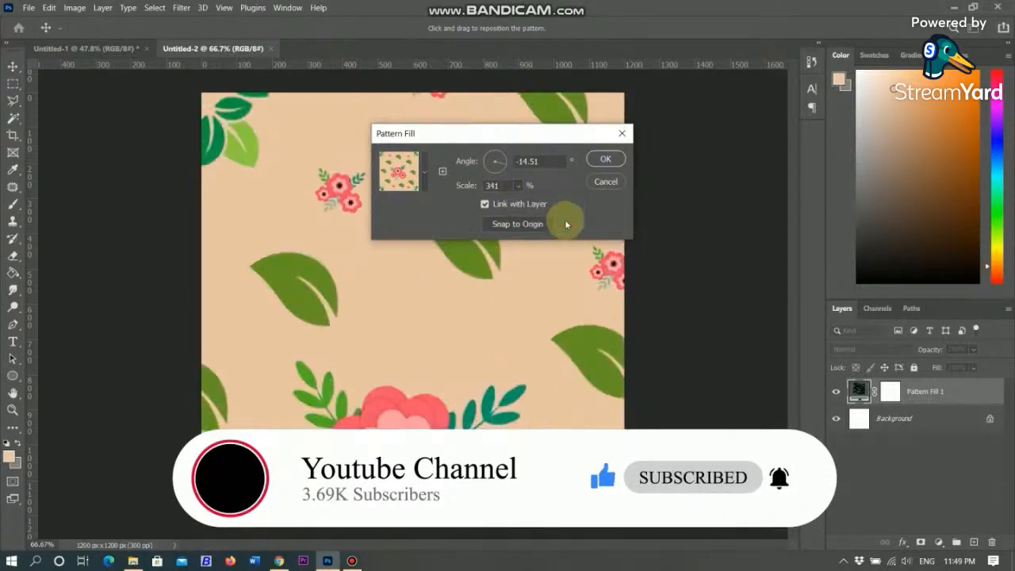
Step: Set the pattern fill's scale to 34% and its angle to 52.73°, and accept the fill
left_click(517, 187)
left_click_drag(512, 204, 509, 204)
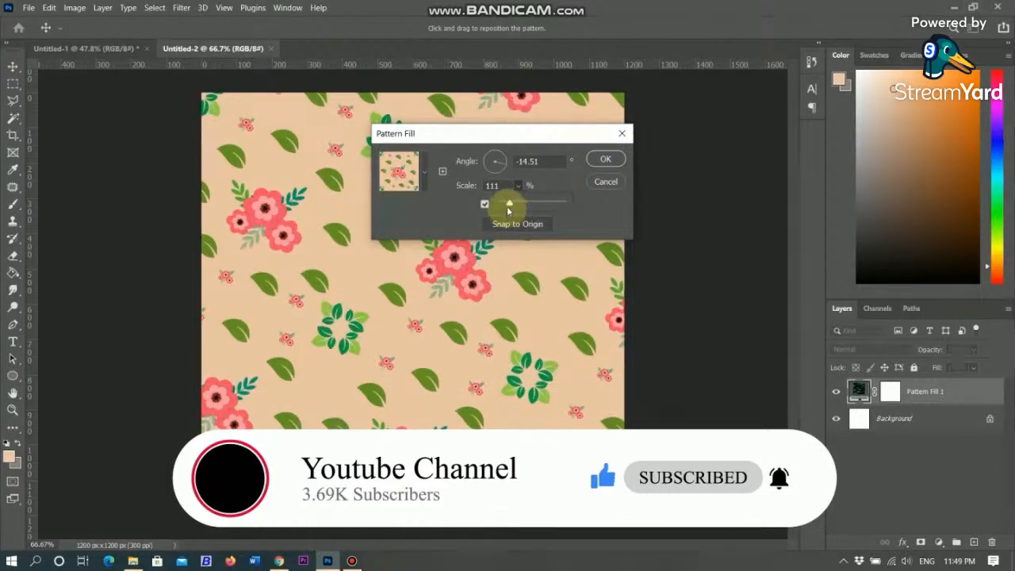
left_click_drag(506, 205, 505, 233)
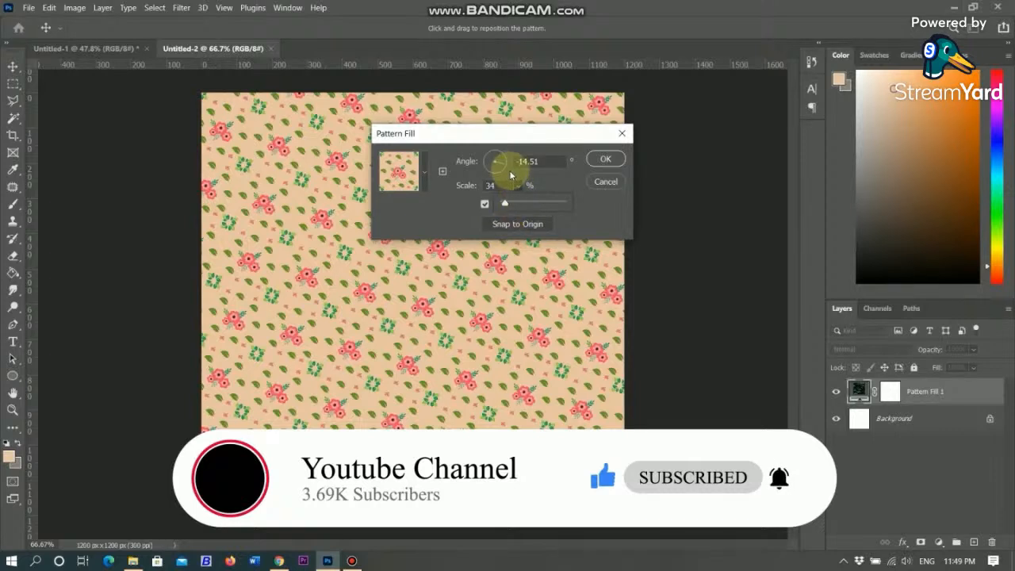
left_click_drag(505, 165, 503, 152)
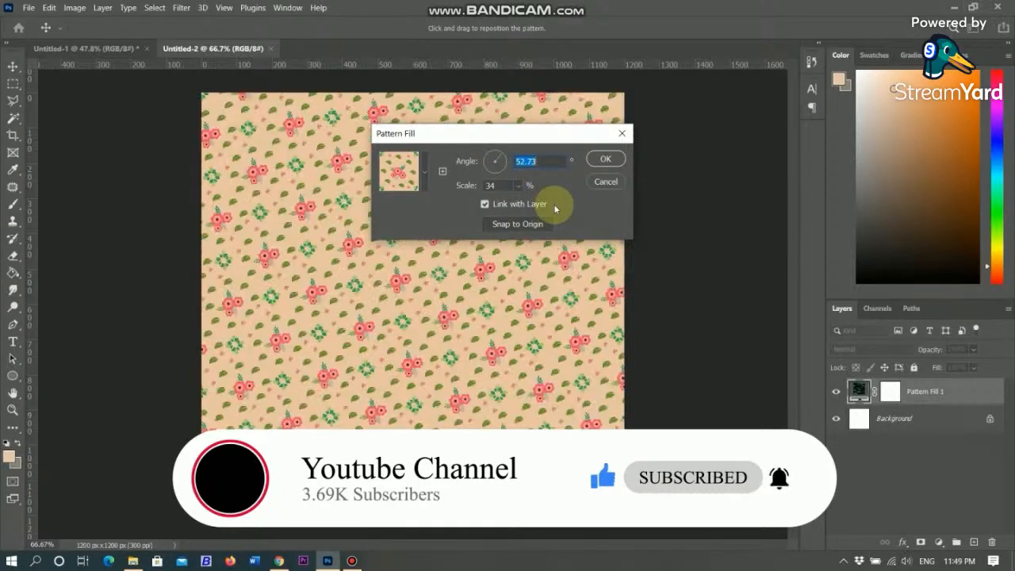
left_click(604, 158)
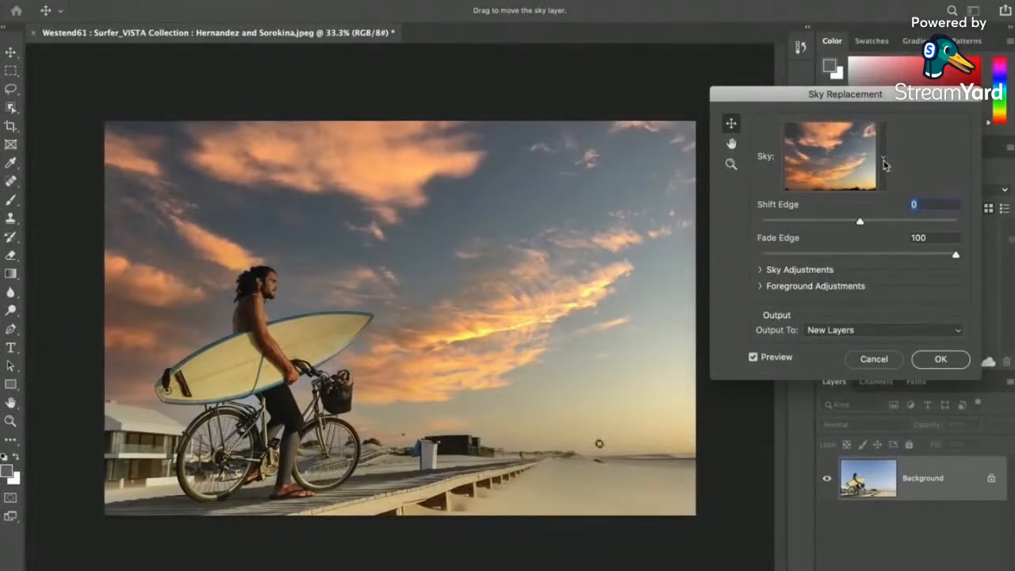
Step: Try two Sunsets skies and the red-streaked Spectacular sky as the surfer photo's replacement sky
left_click(883, 160)
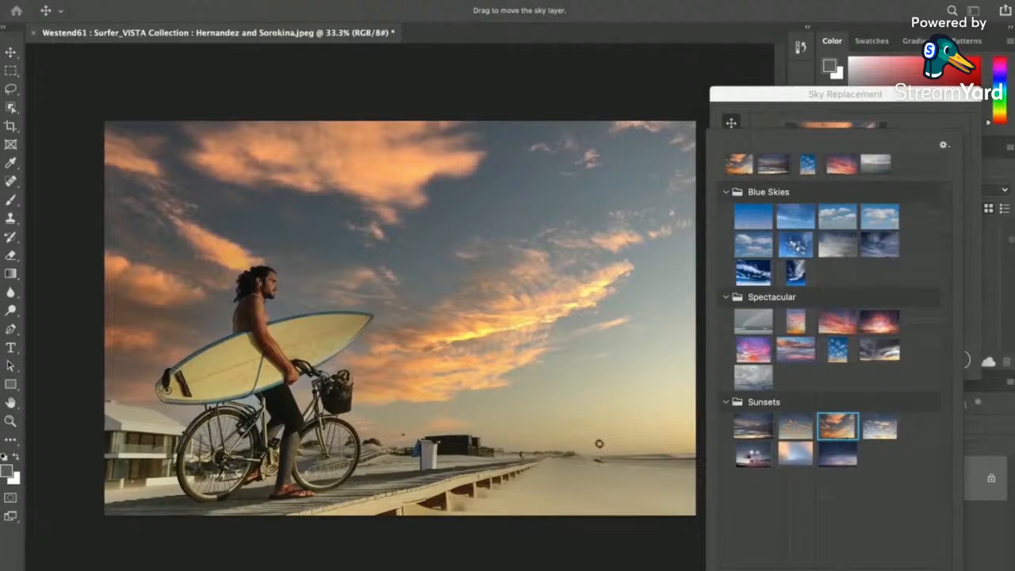
left_click(752, 453)
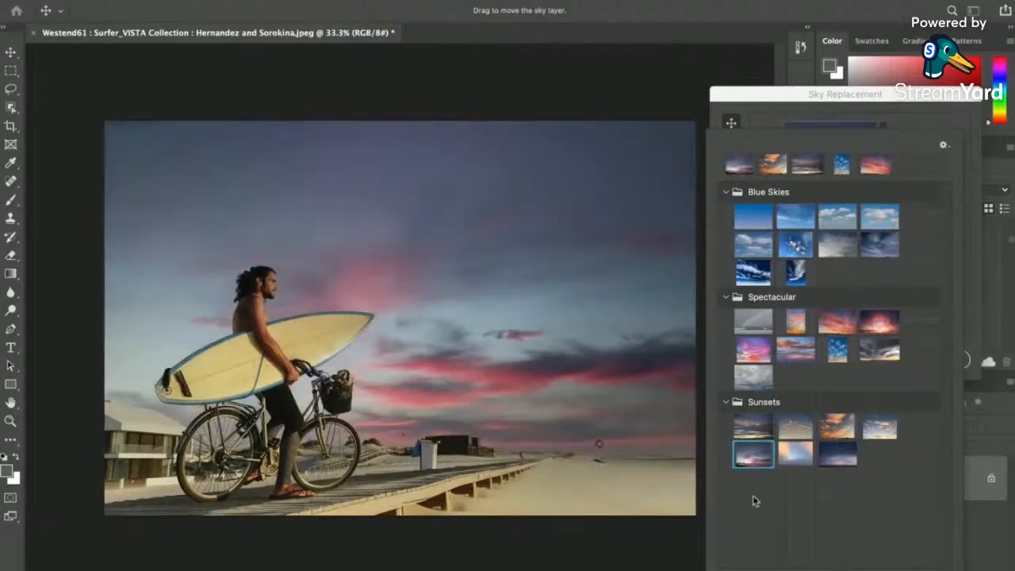
left_click(796, 452)
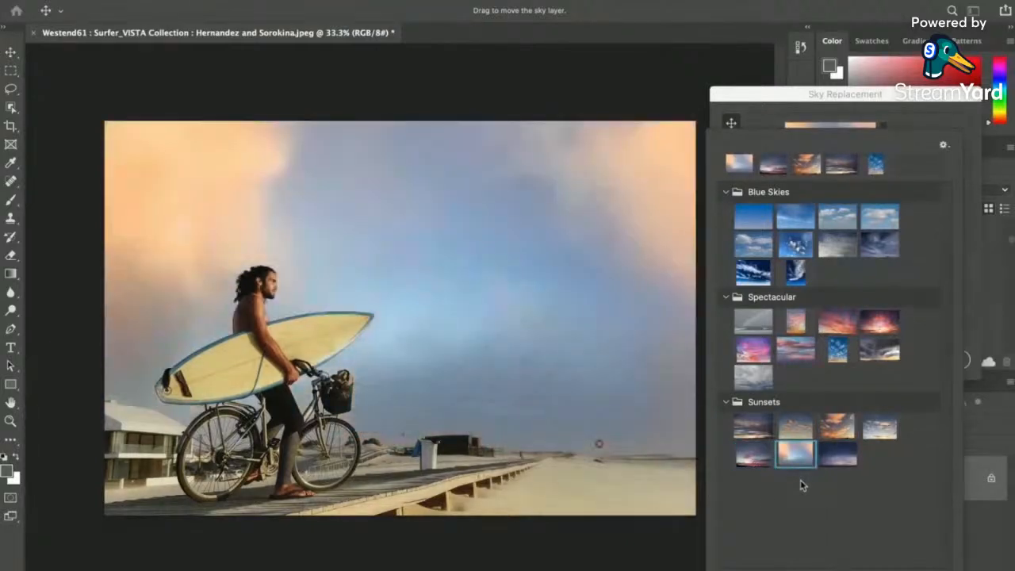
left_click(838, 322)
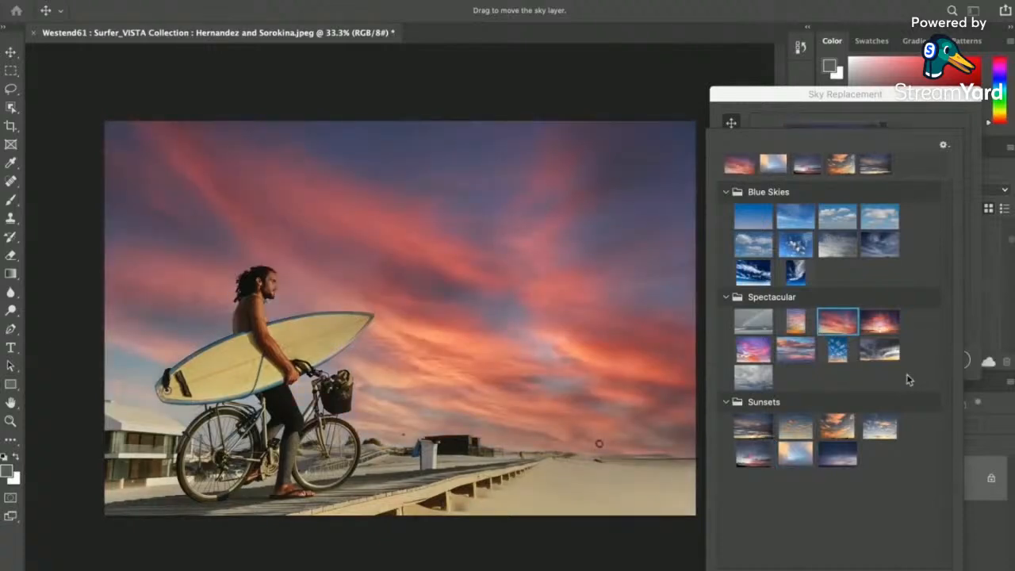
Step: Enlarge the sky thumbnails, try the blue Spectacular sky with scattered clouds on the surfer photo, and shrink the thumbnails again
left_click_drag(746, 569, 832, 569)
left_click_drag(947, 211, 958, 448)
left_click(831, 352)
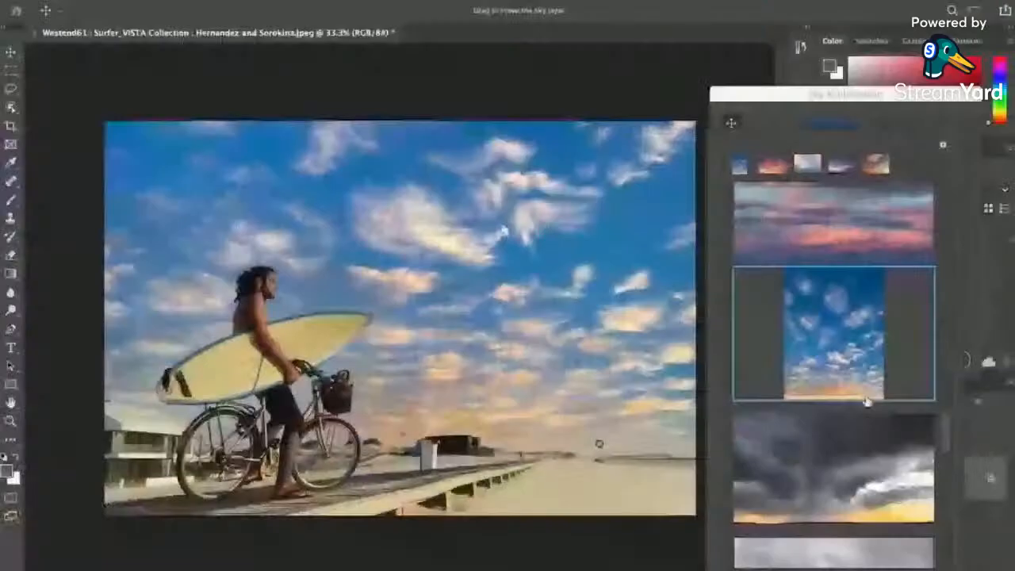
left_click_drag(832, 569, 793, 569)
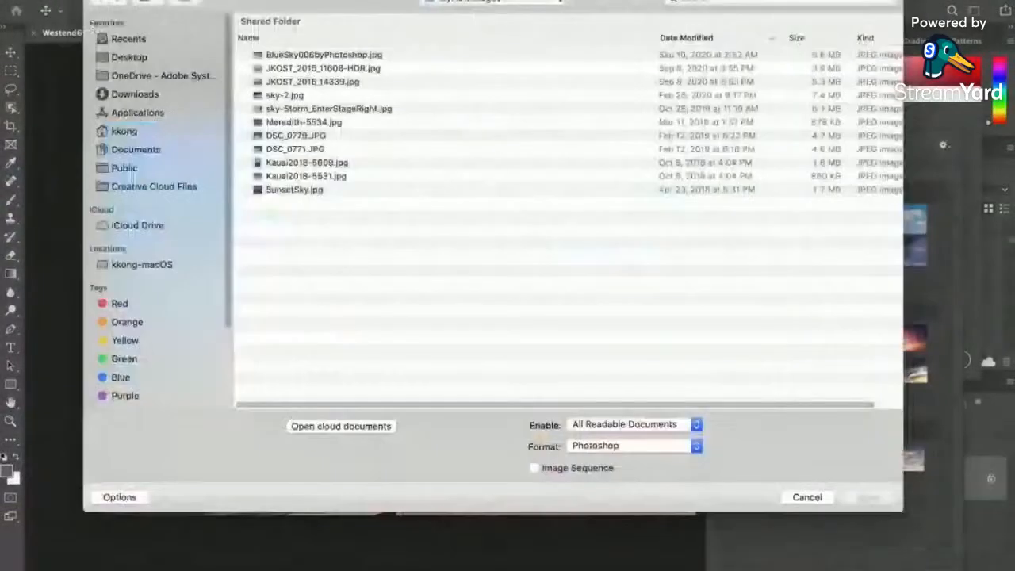
Step: Import a sky image from the shared folder as a new sky preset named PastelPinkSky
left_click(396, 82)
left_click(869, 498)
type("PastelPinkSky")
key("Return")
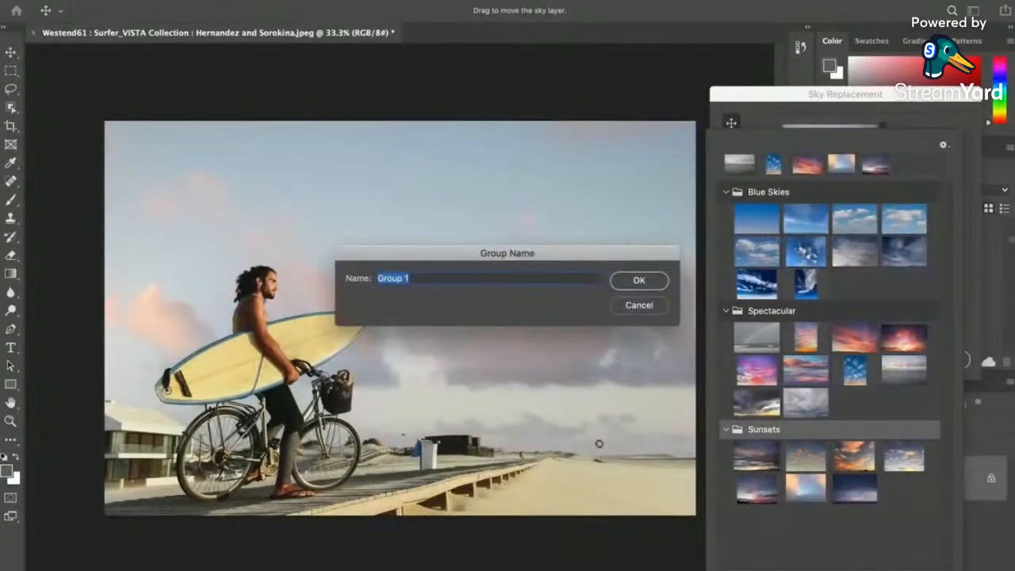
Step: Create a sky preset group named Beach Skies and move two skies into it
type("Beach Skies")
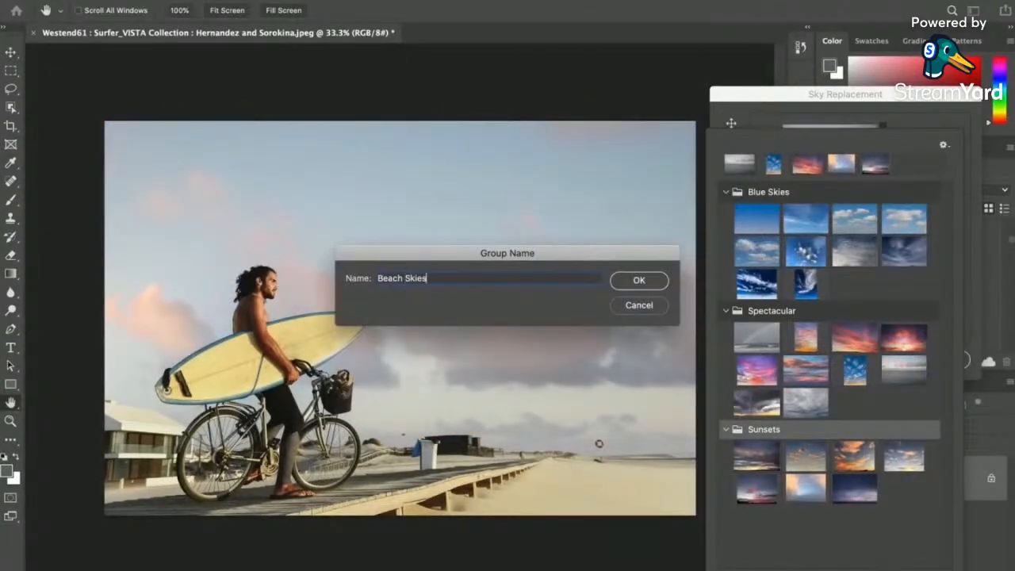
key("Return")
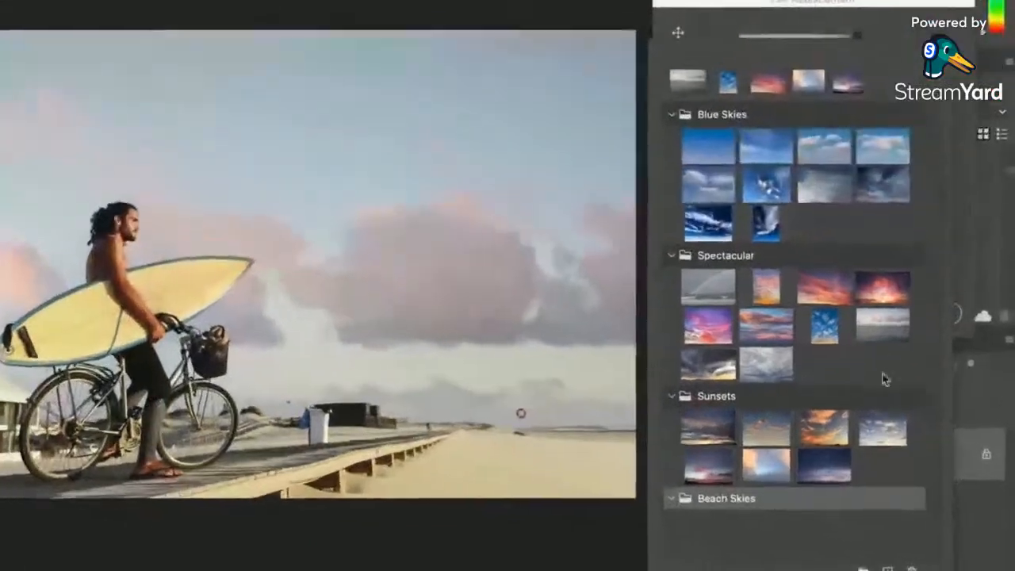
left_click_drag(805, 402, 829, 533)
left_click_drag(767, 156, 811, 531)
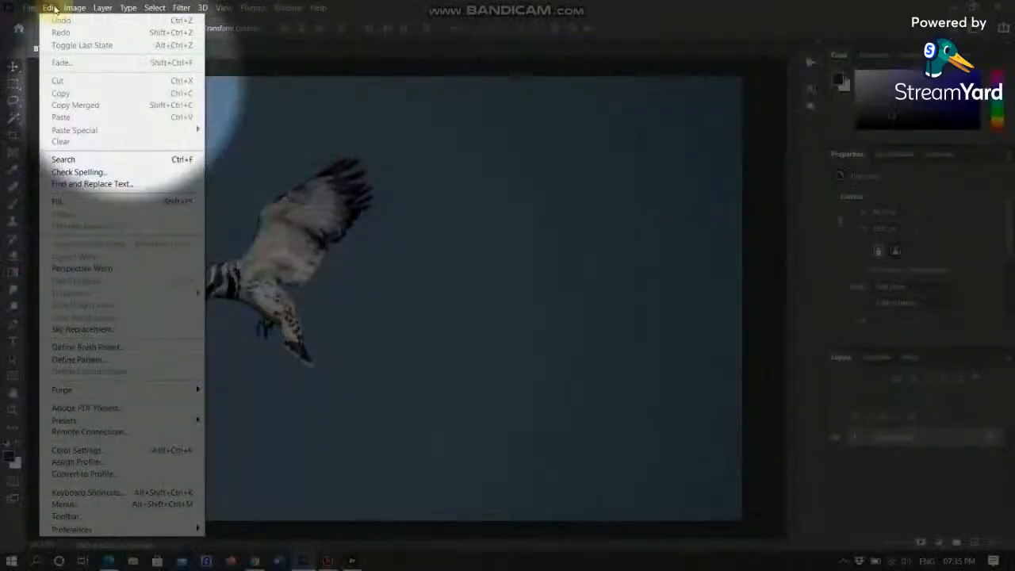
Step: Start Sky Replacement on the flying bird photo and choose the fourth Blue Skies preset with white clouds
left_click(141, 330)
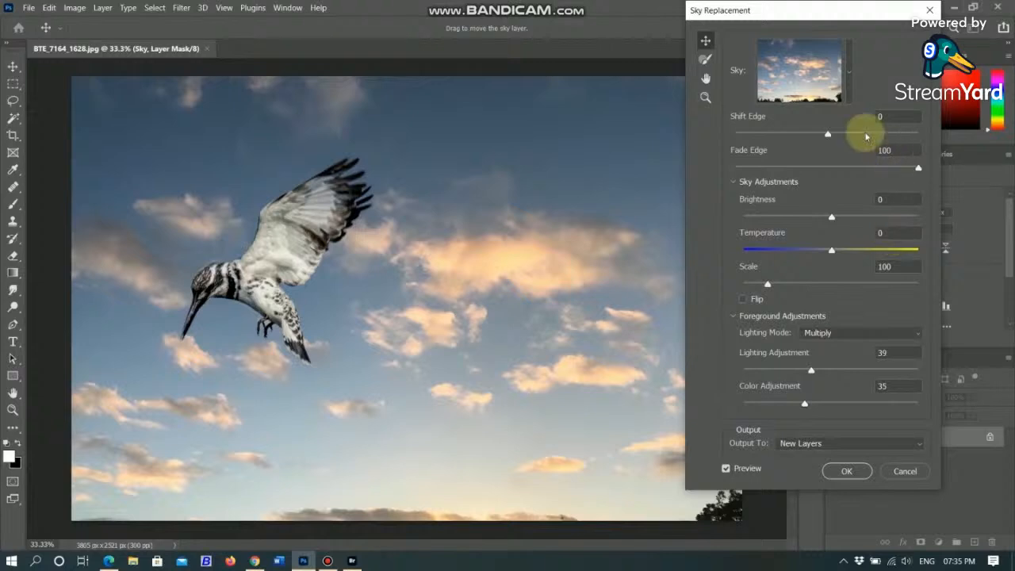
left_click(766, 74)
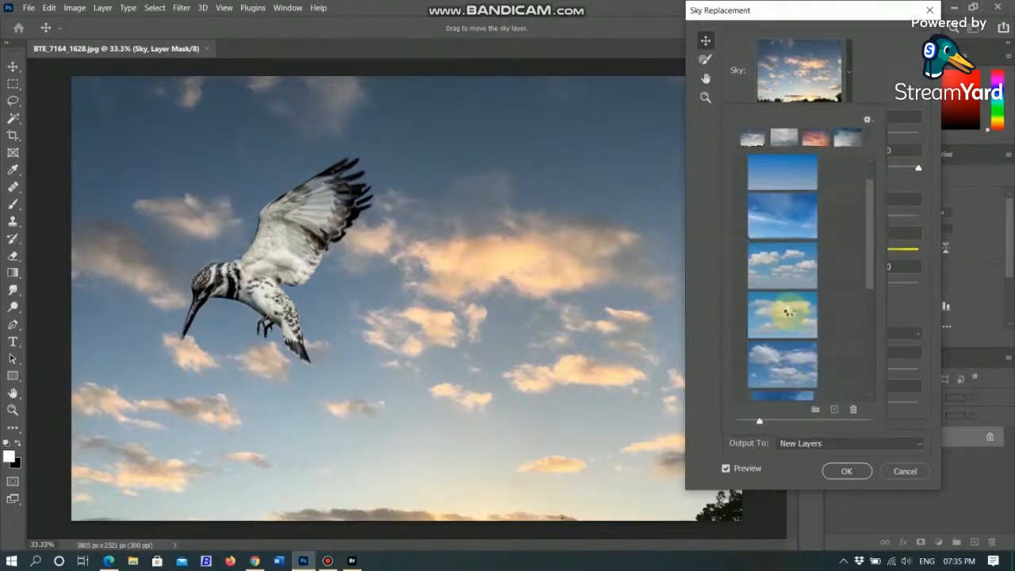
left_click(790, 313)
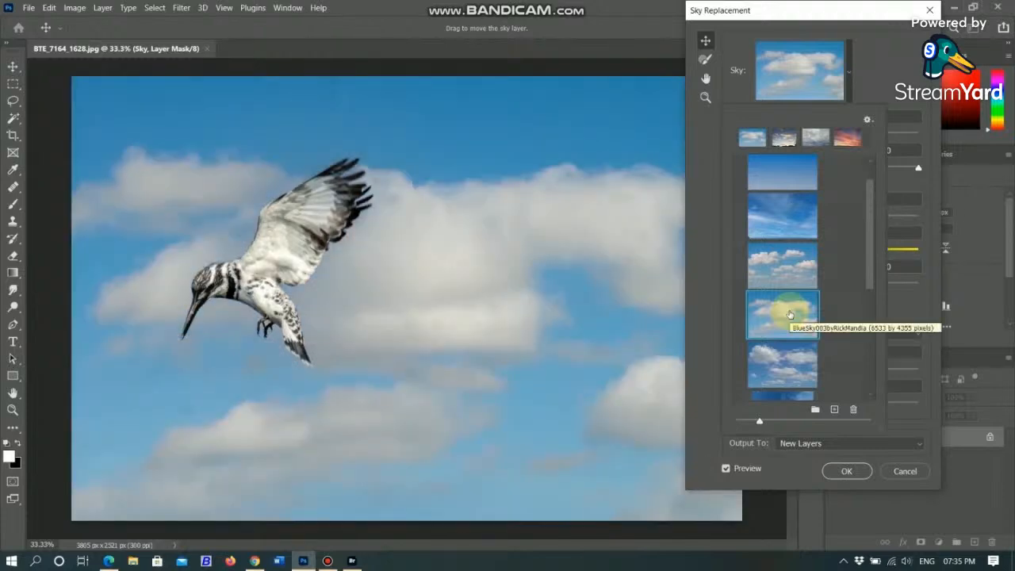
Step: Change the bird photo's sky to the third Spectacular preset, the red-streaked sunset, and collapse the Spectacular group
scroll(793, 305, "down", 5)
left_click(793, 296)
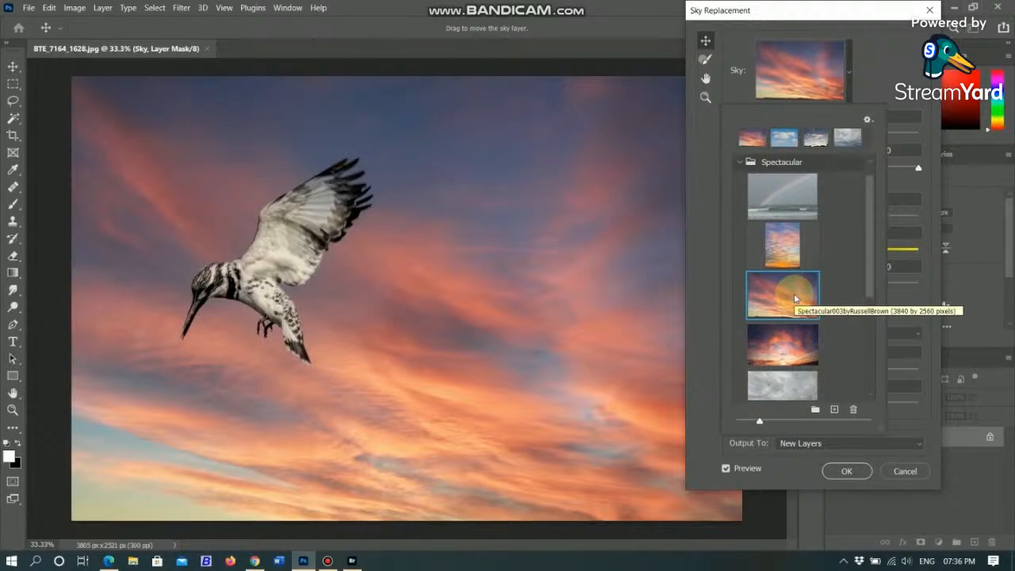
left_click(741, 161)
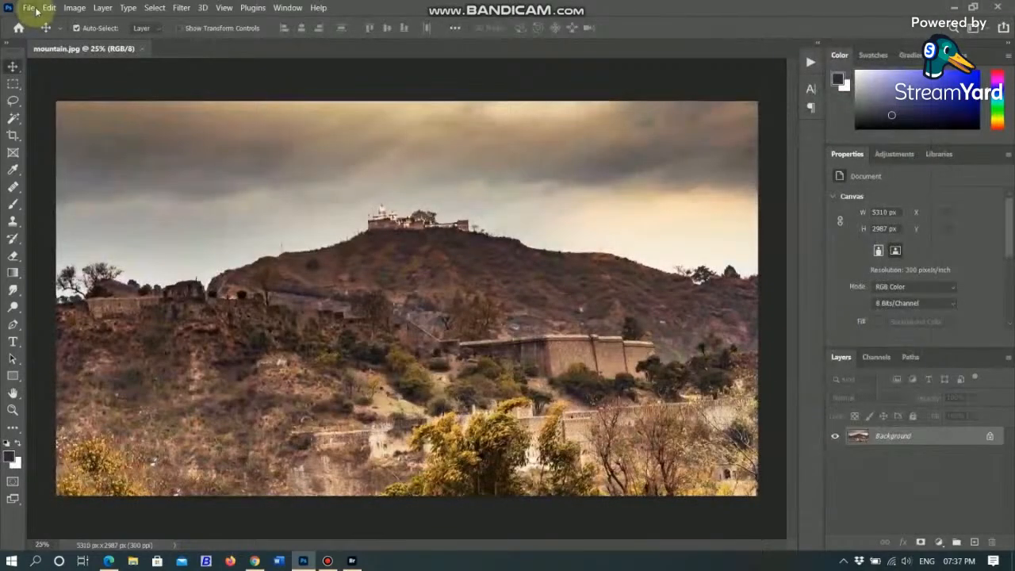
Step: Start Sky Replacement on the mountain photo, collapse the Blue Skies group and choose the recently used red-streaked sunset sky
left_click(49, 8)
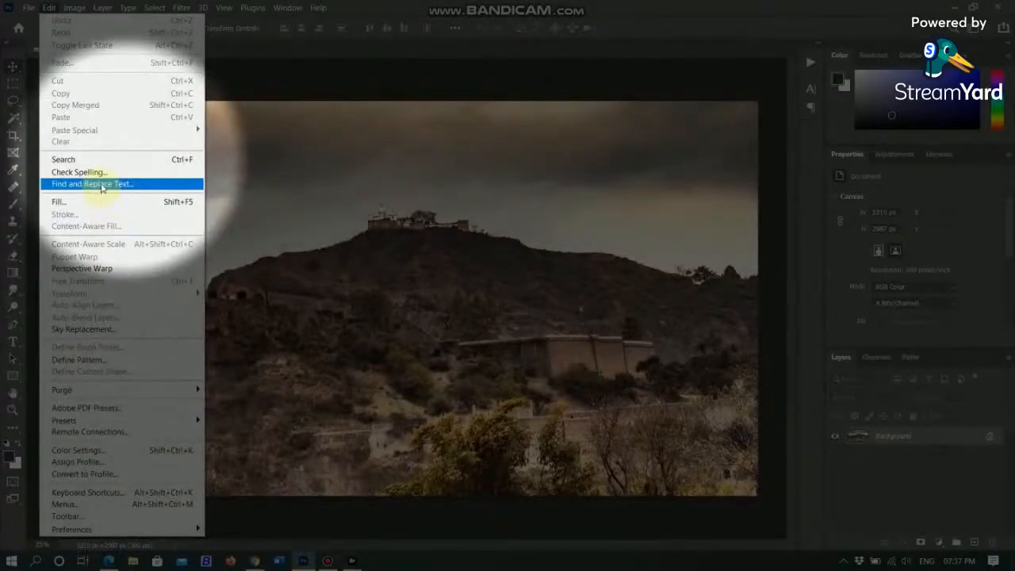
left_click(119, 329)
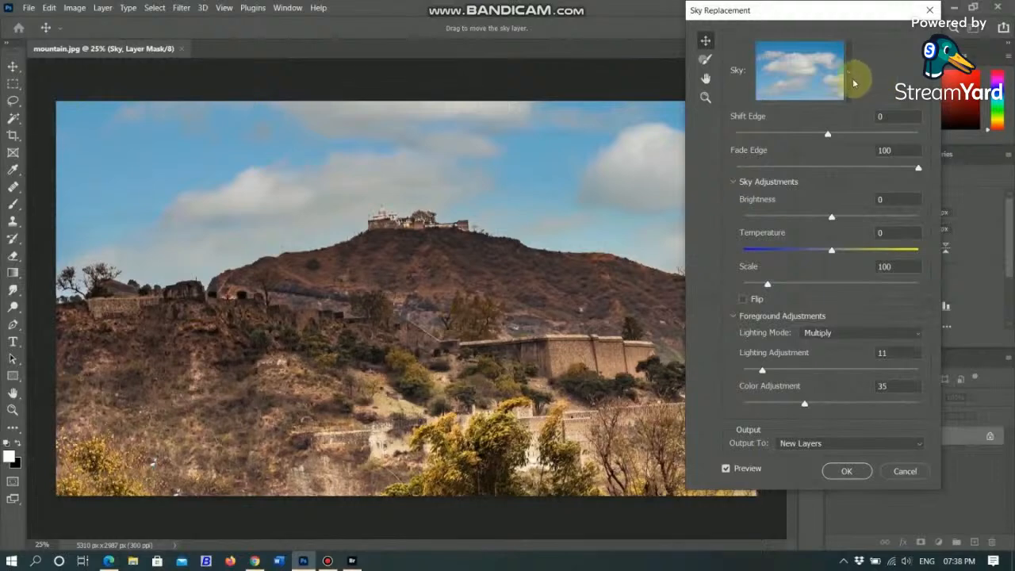
left_click(848, 83)
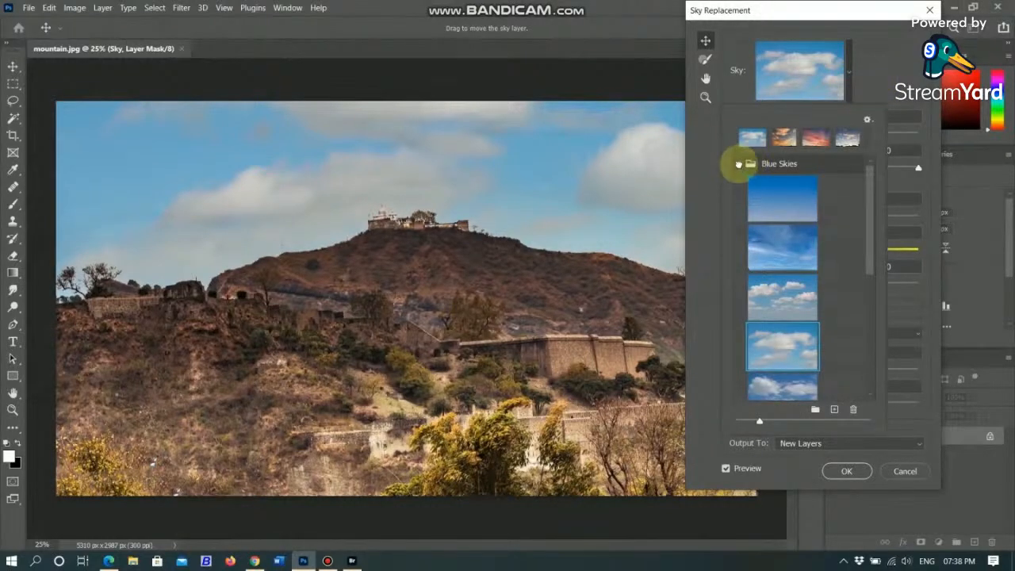
left_click(773, 164)
left_click(810, 140)
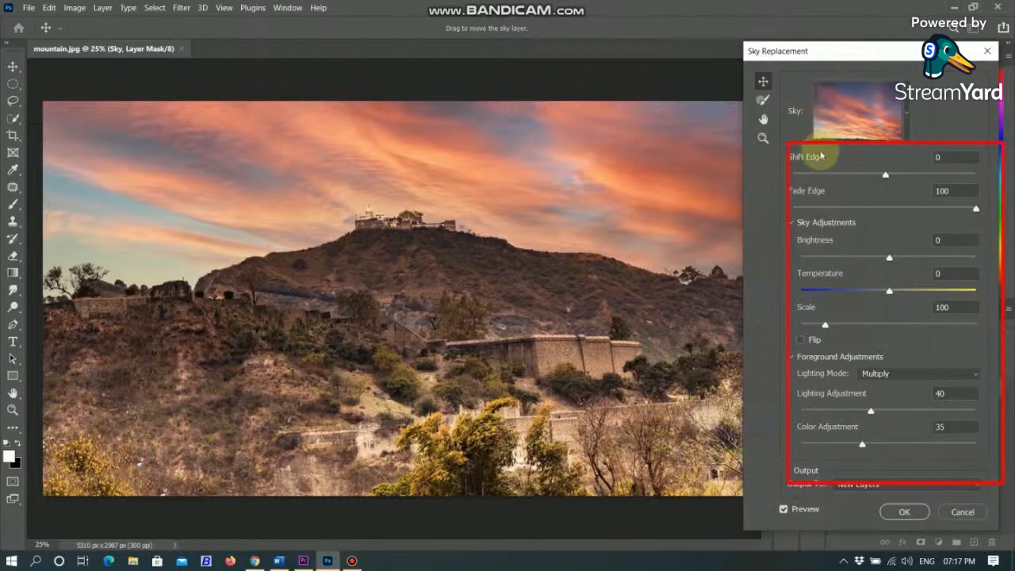
Step: Set the sunset sky's Shift Edge to -11, Fade Edge to 15, Lighting Adjustment to 88 and Color Adjustment to 46
left_click_drag(879, 174, 827, 179)
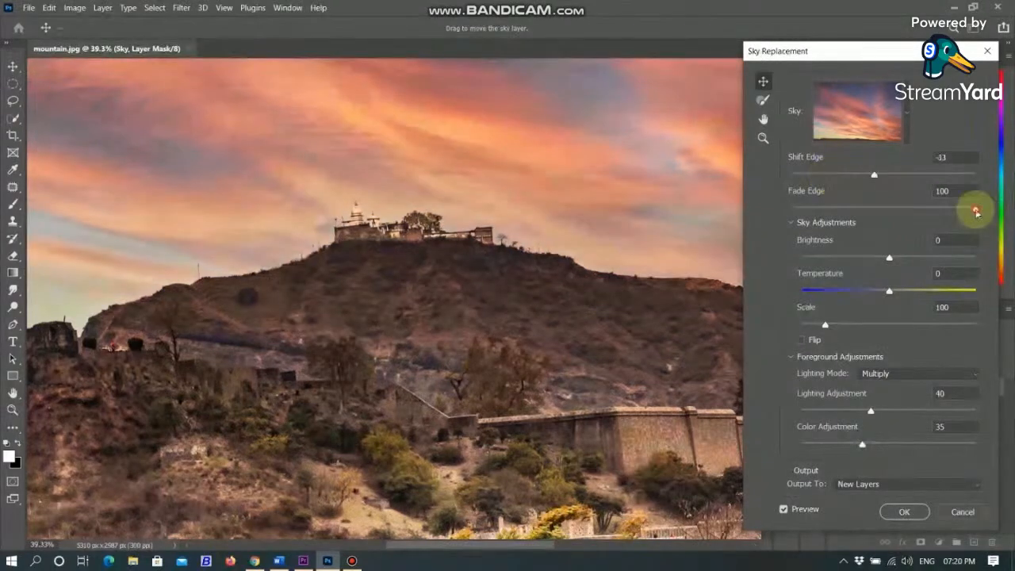
left_click_drag(976, 210, 792, 211)
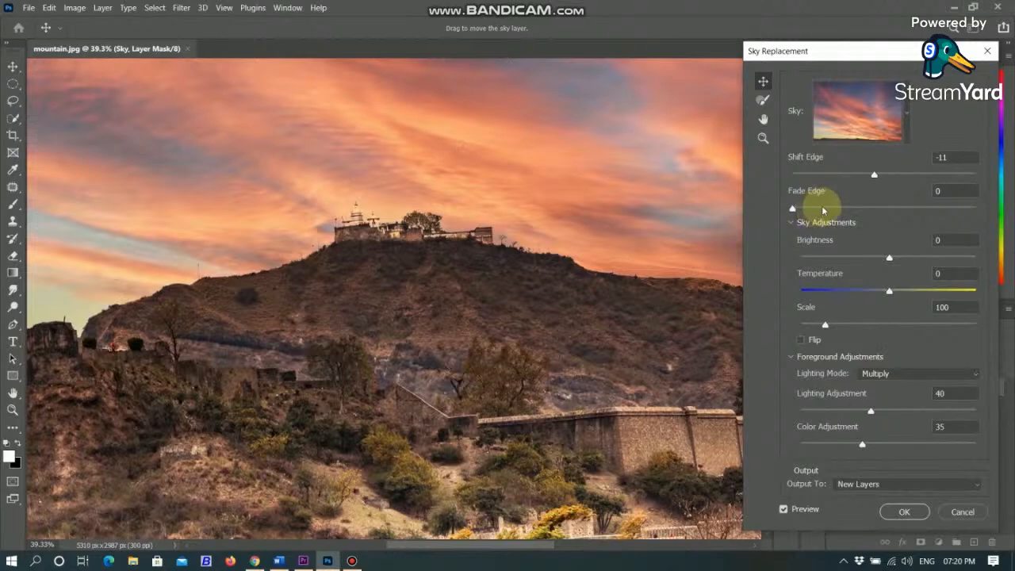
left_click_drag(792, 209, 915, 210)
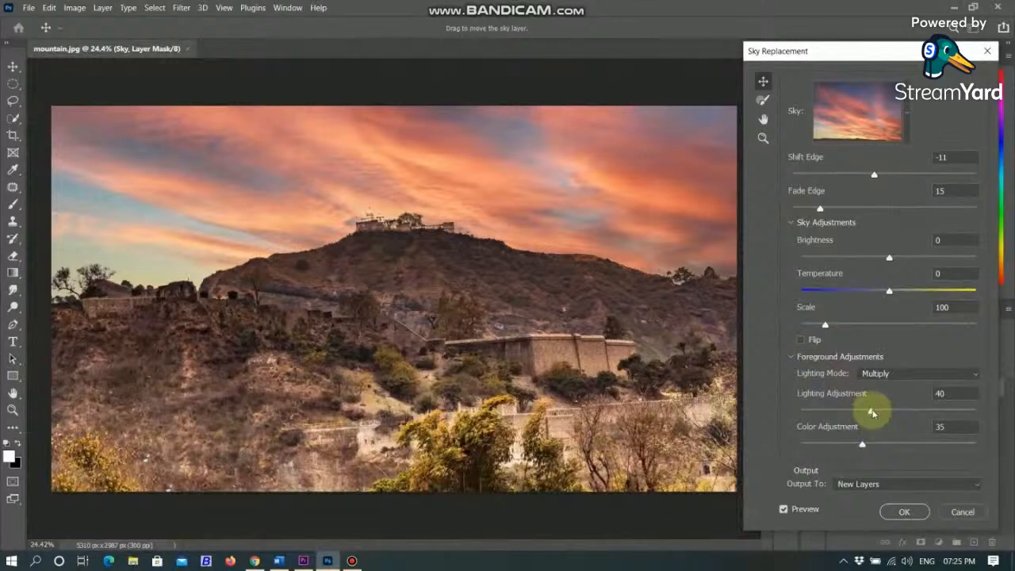
left_click_drag(872, 410, 954, 412)
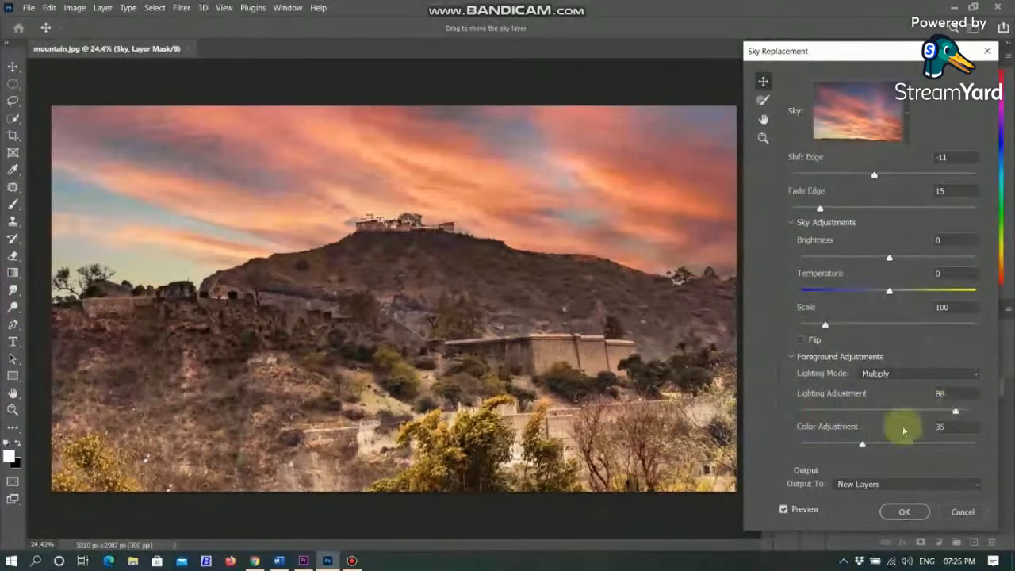
mouse_move(862, 447)
left_mouse_down()
mouse_move(985, 443)
mouse_move(794, 450)
mouse_move(880, 448)
left_mouse_up()
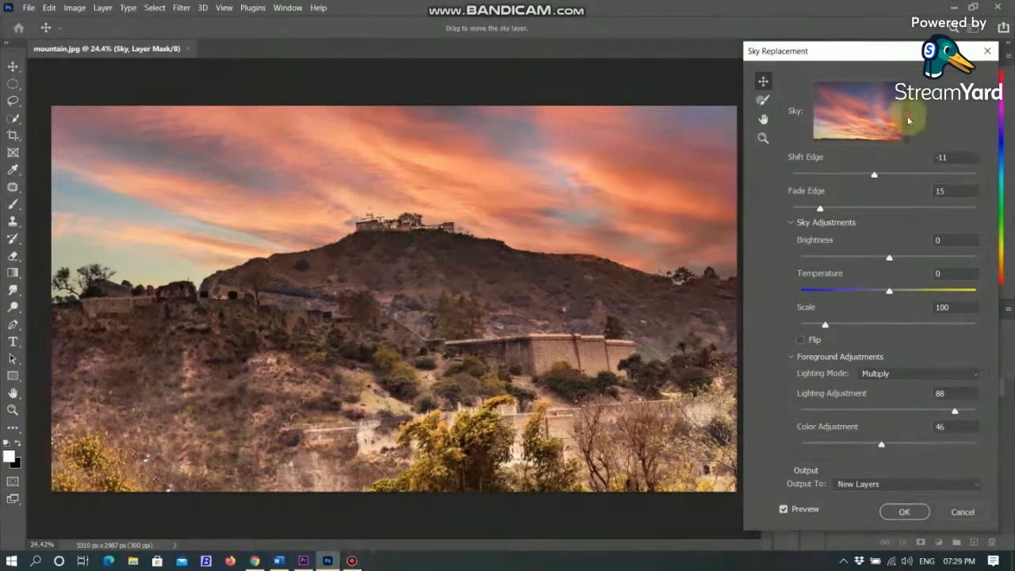
Step: Switch to the recent blue sky with white clouds and set Color Adjustment to 95 and Lighting Adjustment to 82
left_click(907, 119)
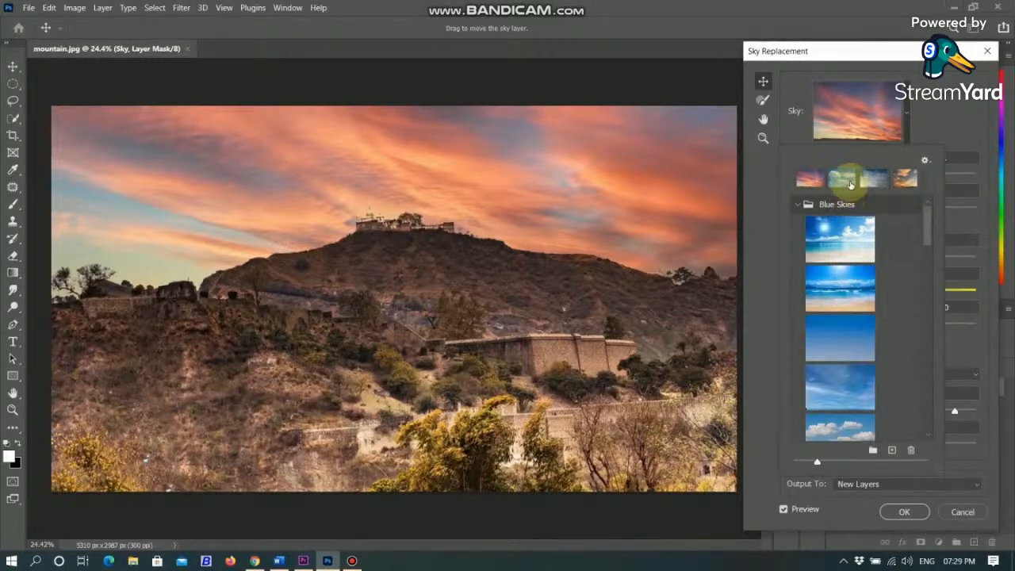
left_click(846, 184)
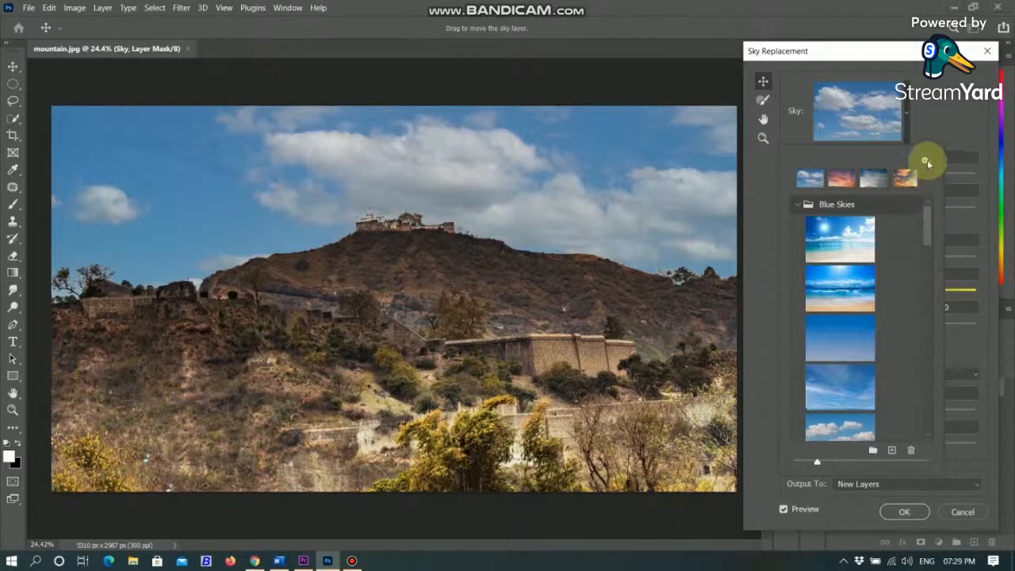
left_click(878, 100)
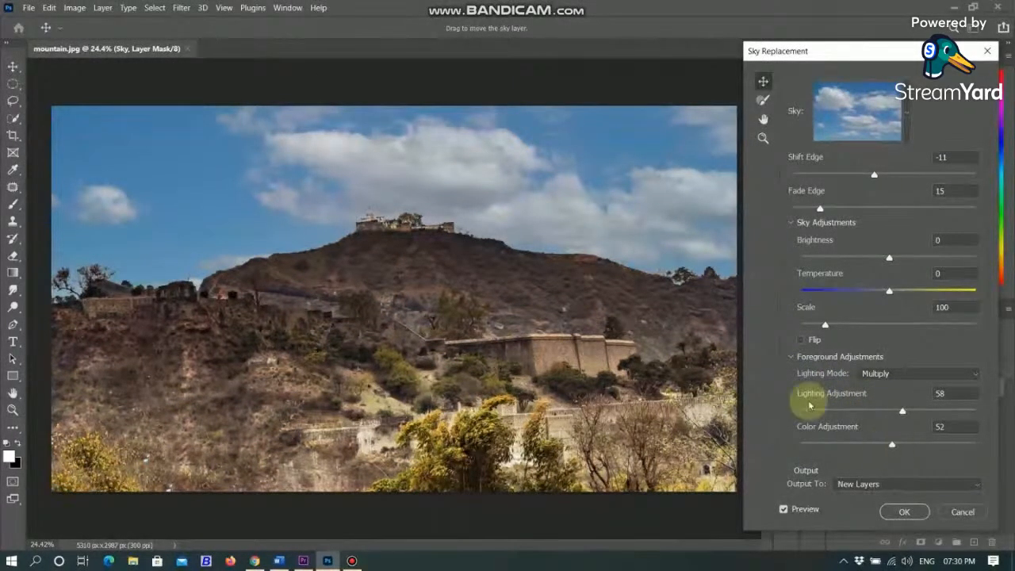
scroll(581, 306, "up", 2)
left_click_drag(892, 444, 967, 444)
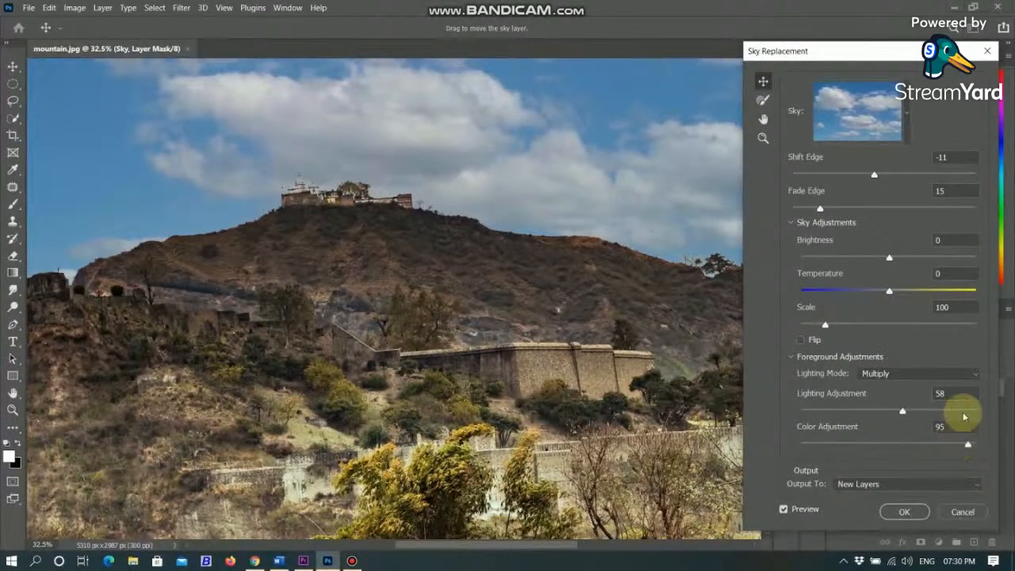
left_click_drag(903, 410, 943, 409)
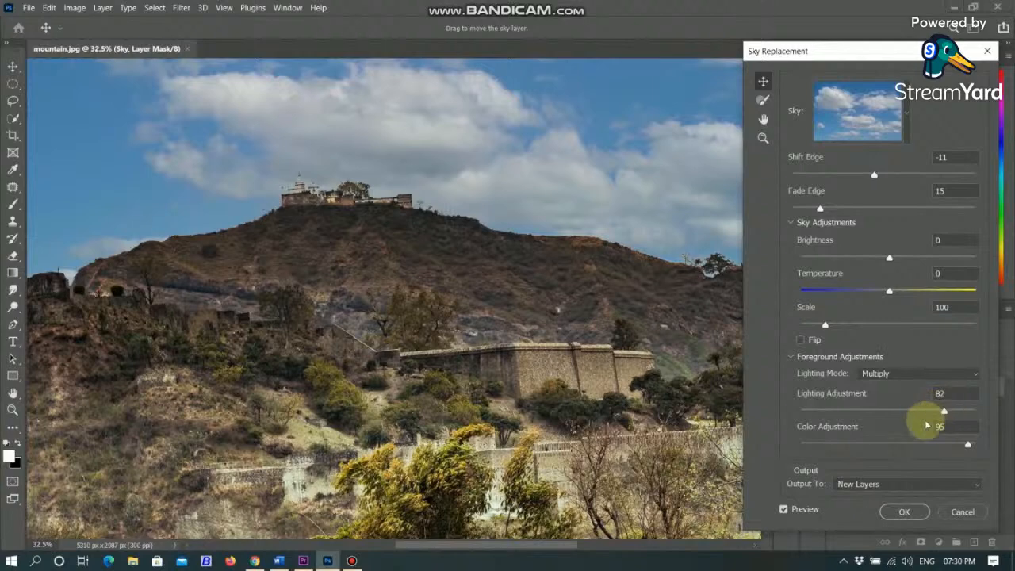
scroll(487, 325, "down", 3)
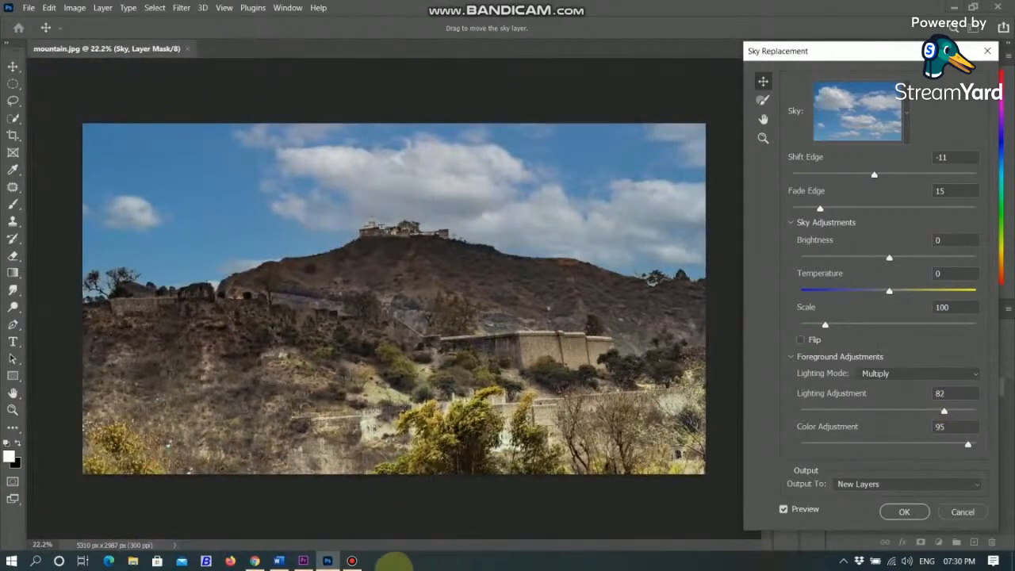
Step: Switch the mountain photo's sky back to the recently used red-streaked sunset
mouse_move(352, 561)
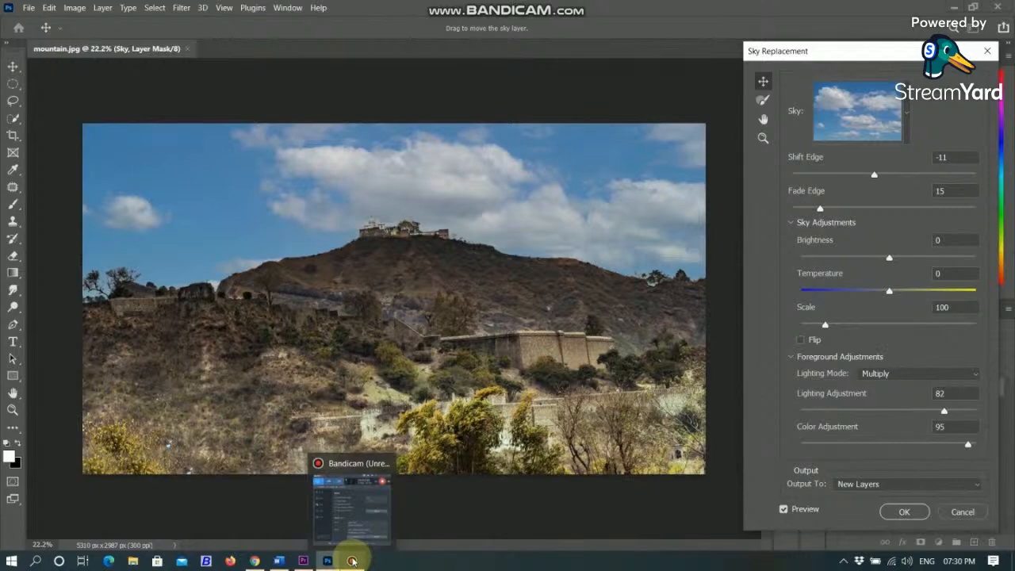
left_click(908, 113)
left_click(840, 180)
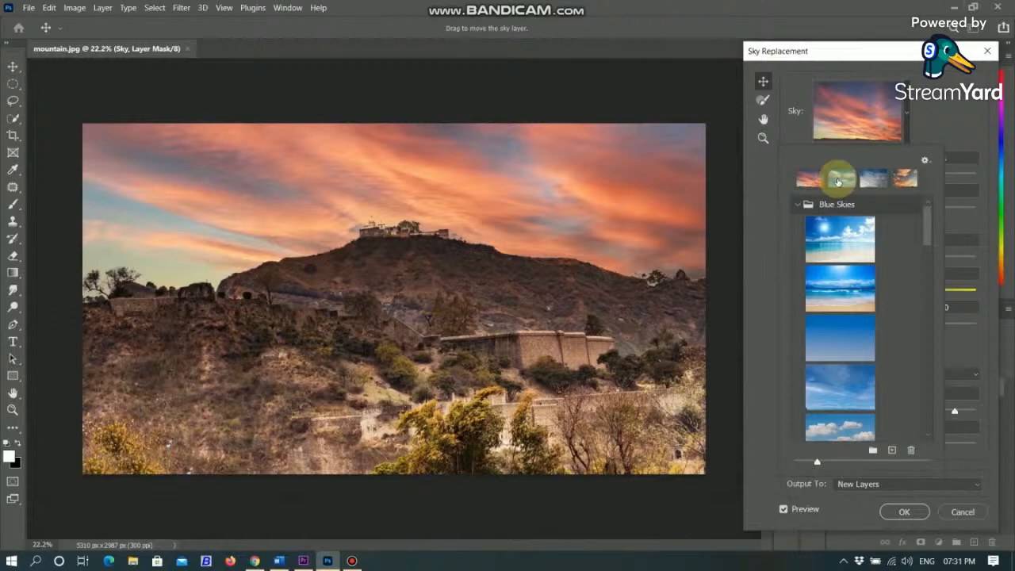
left_click(838, 181)
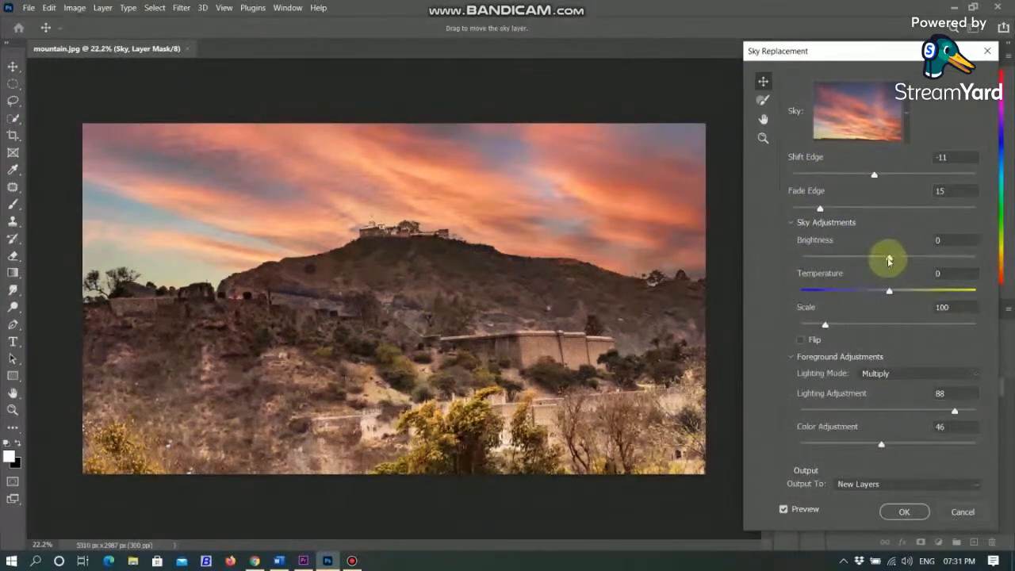
Step: Set the sunset sky's Brightness to 16 and Temperature to 62, and preview it flipped before restoring its original direction
left_click_drag(889, 260, 959, 291)
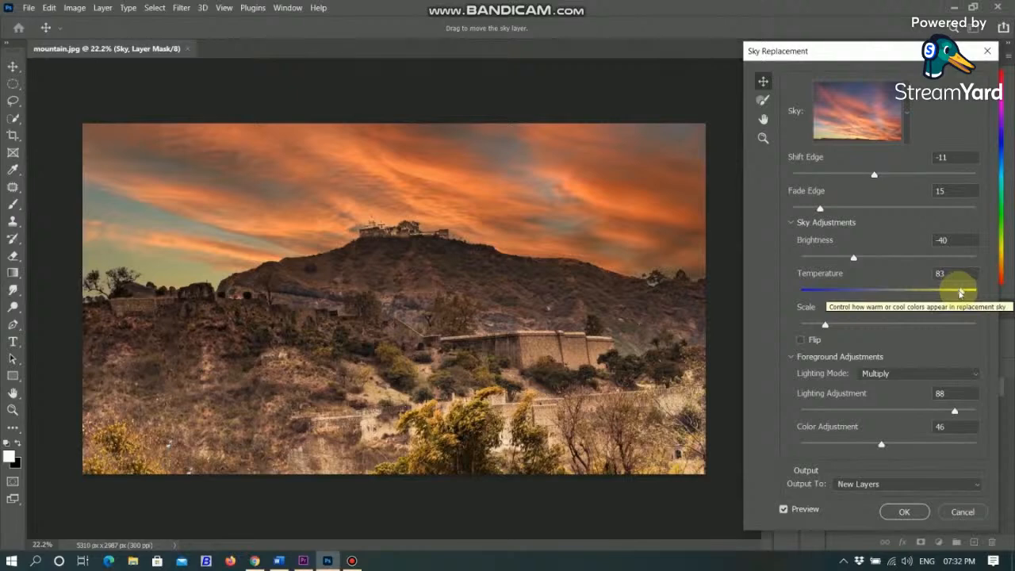
left_click(801, 340)
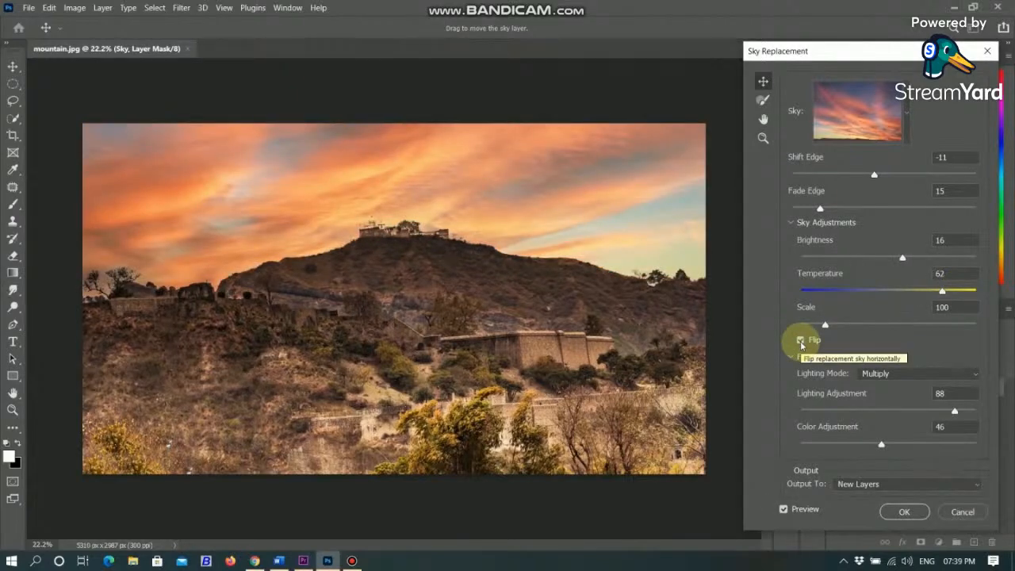
left_click(801, 340)
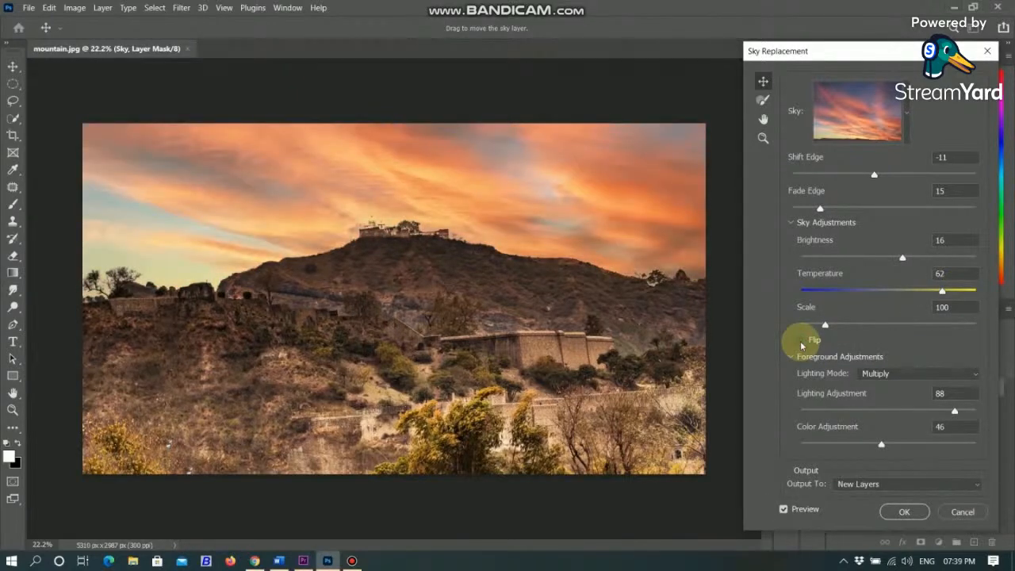
Step: Keep the output as New Layers and apply the sky replacement
left_click(868, 483)
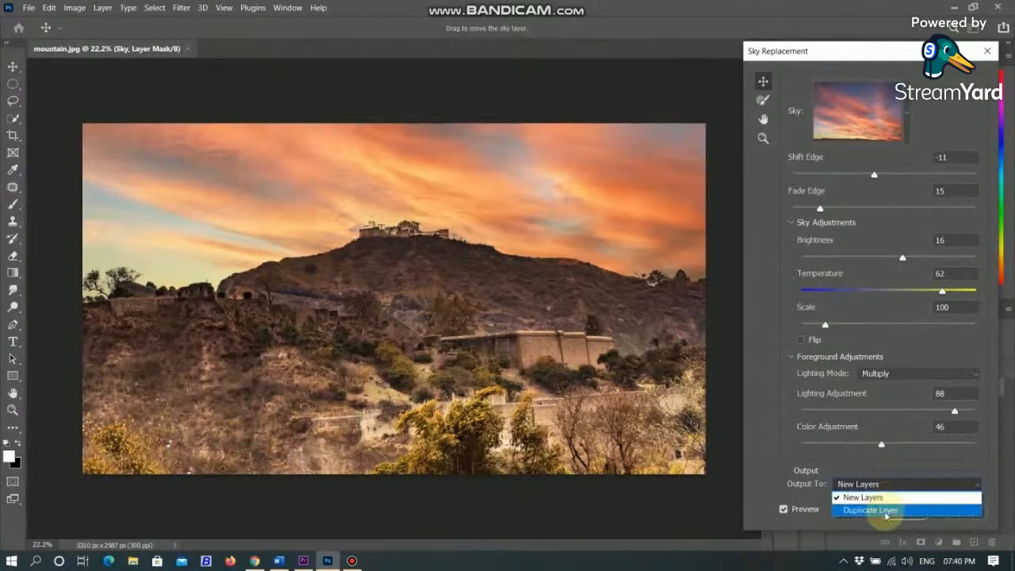
left_click(892, 500)
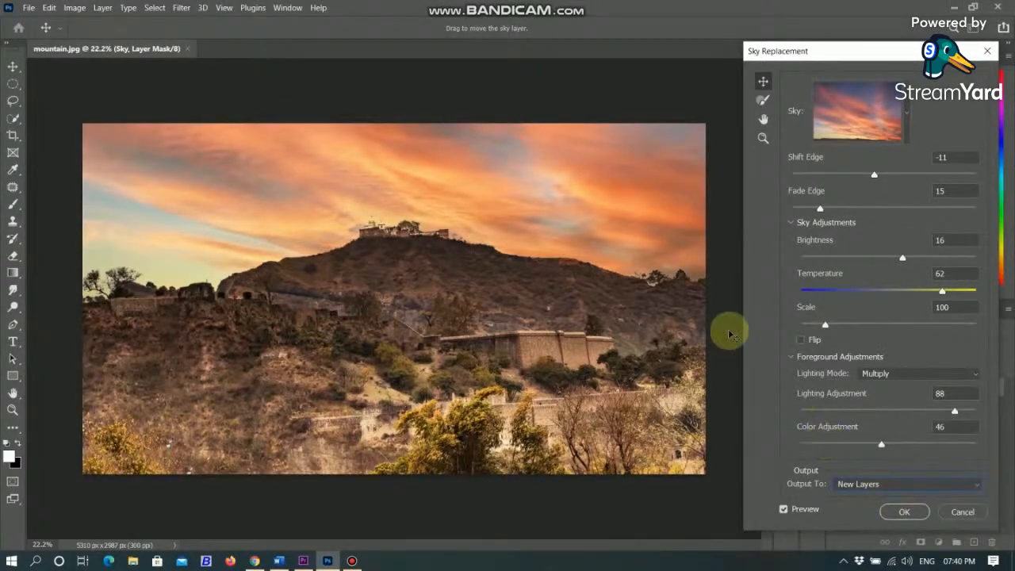
left_click(910, 513)
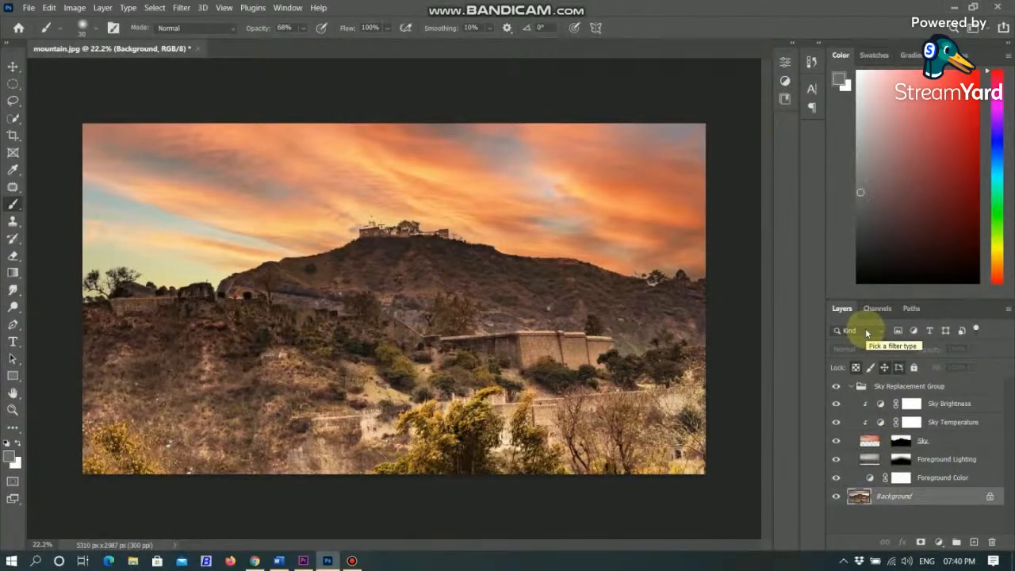
Step: Compare the photo with and without the Sky Replacement Group and the Sky Brightness layer, and view that layer's Brightness/Contrast settings
left_click(836, 386)
left_click(836, 386)
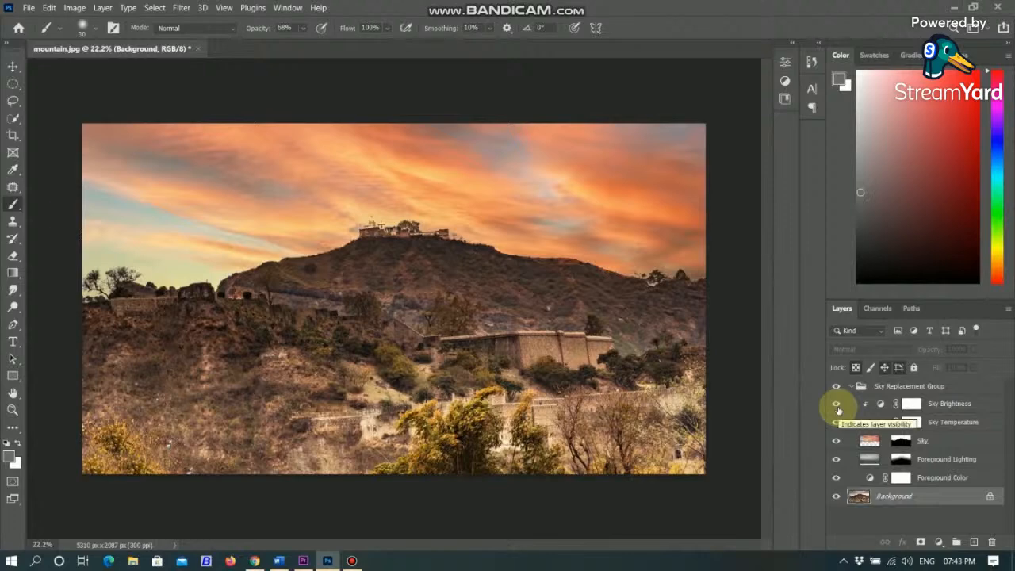
left_click(836, 405)
left_click(836, 405)
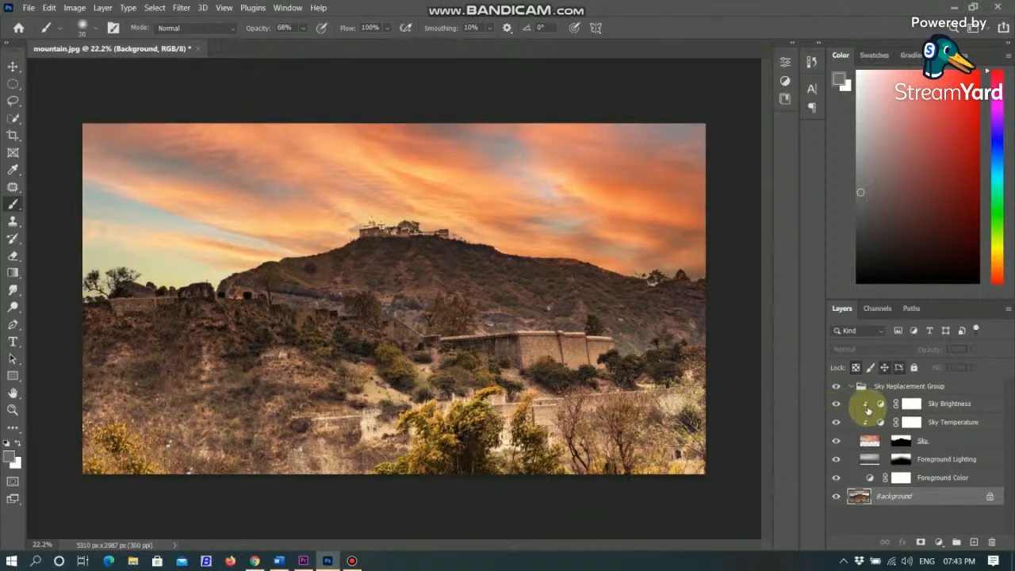
double_click(865, 406)
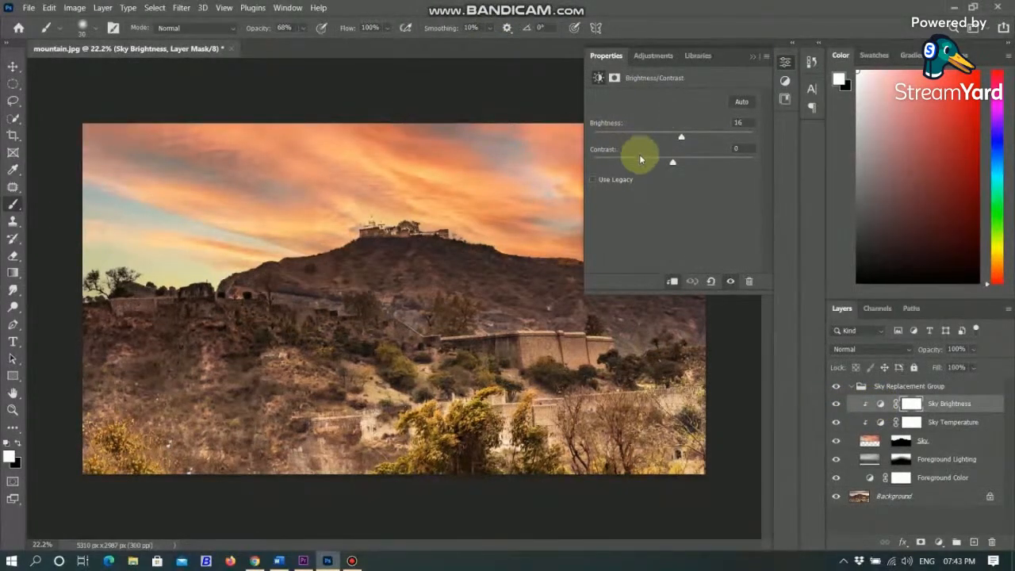
left_click(786, 63)
Step: Try shifting the Sky Temperature layer's midtone Yellow–Blue balance toward blue, undo it and close the settings
double_click(880, 422)
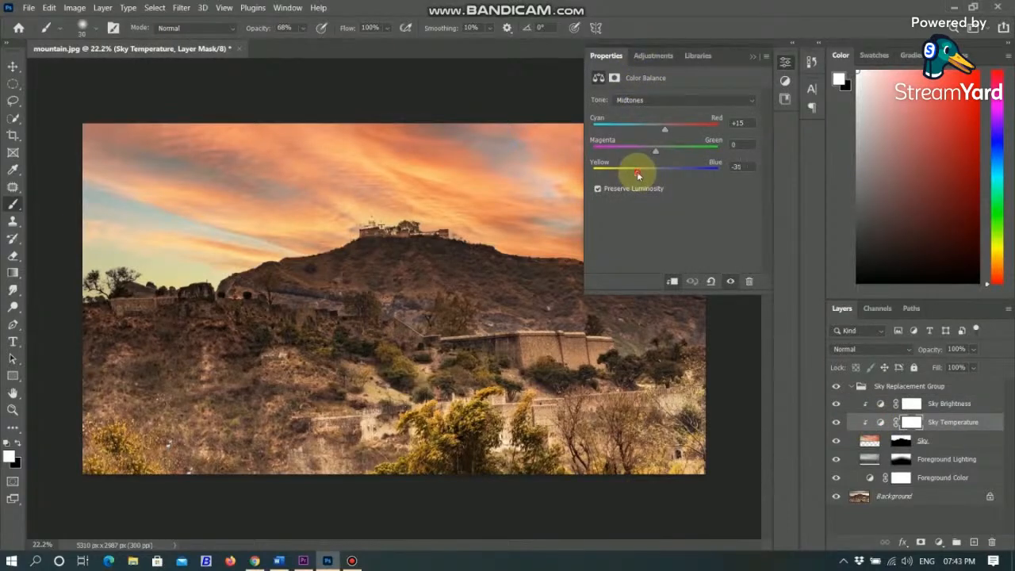
left_click_drag(637, 171, 646, 171)
key("ctrl+z")
left_click(755, 58)
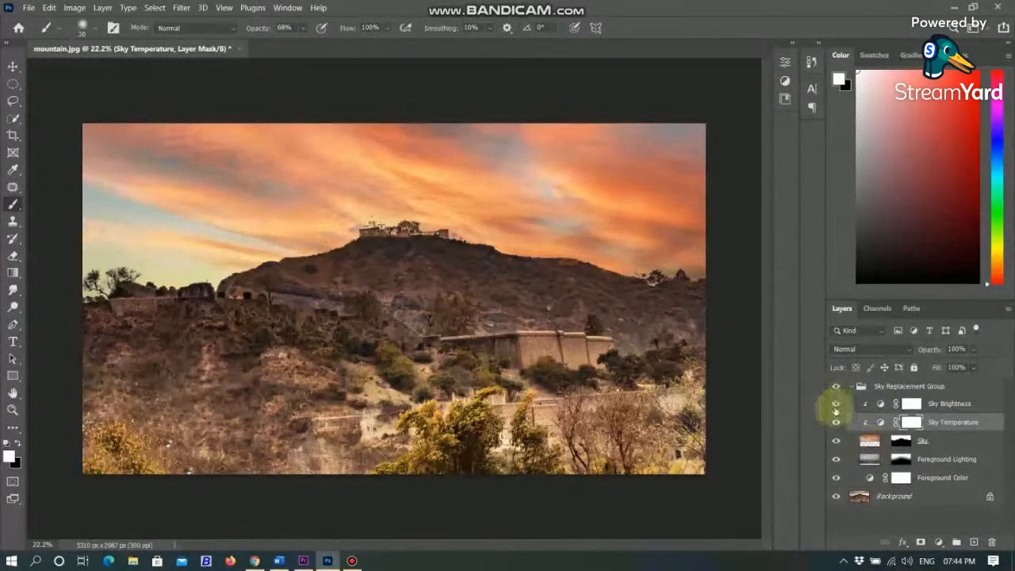
Step: Hide the Sky Brightness, Sky Temperature and Sky layers, toggling the Sky layer to compare the original sky
left_click(837, 443)
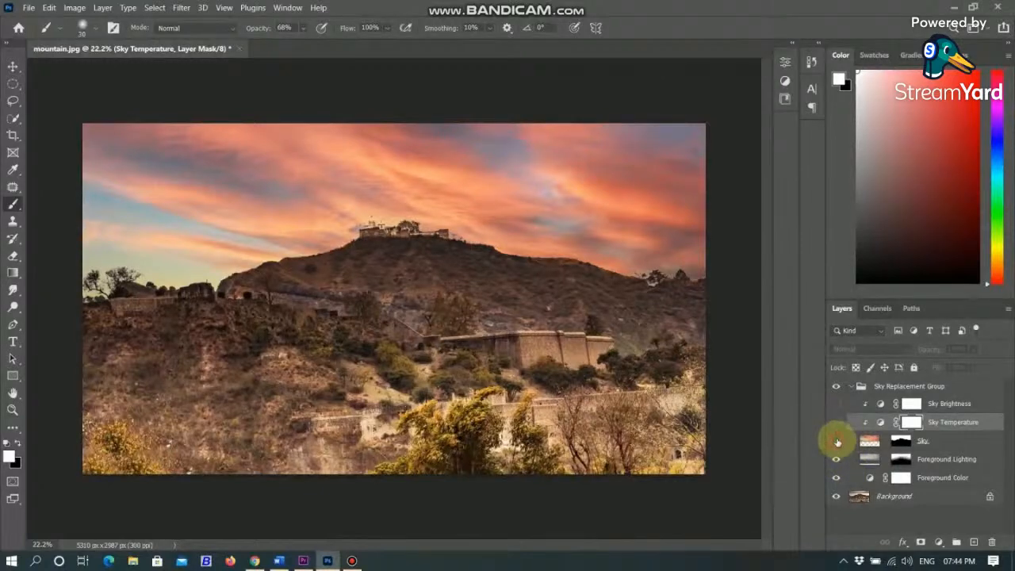
left_click(836, 443)
left_click(837, 442)
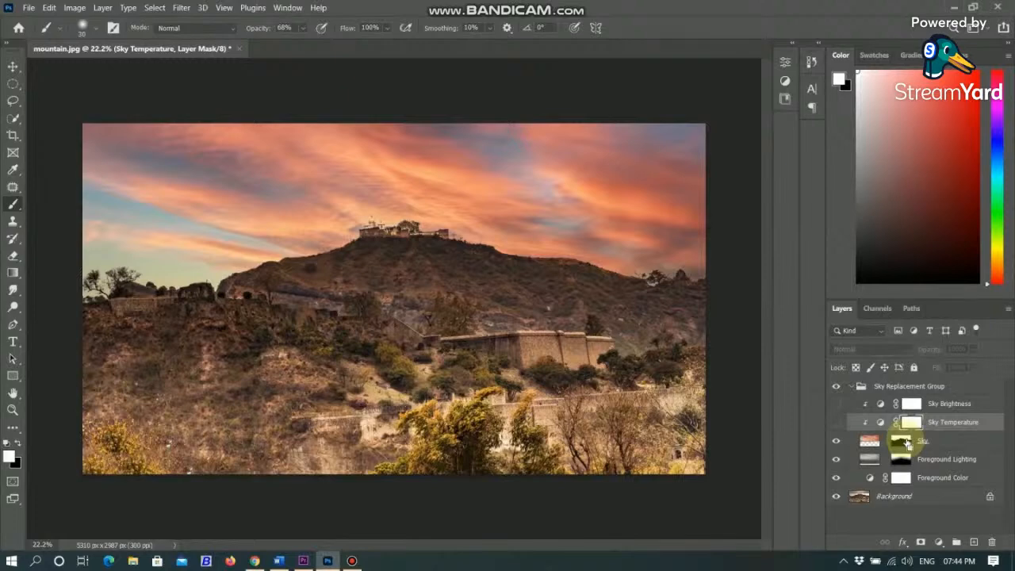
left_click(836, 441)
Step: Examine the Blue, Green and Red channel curves of the Foreground Color adjustment layer
double_click(869, 477)
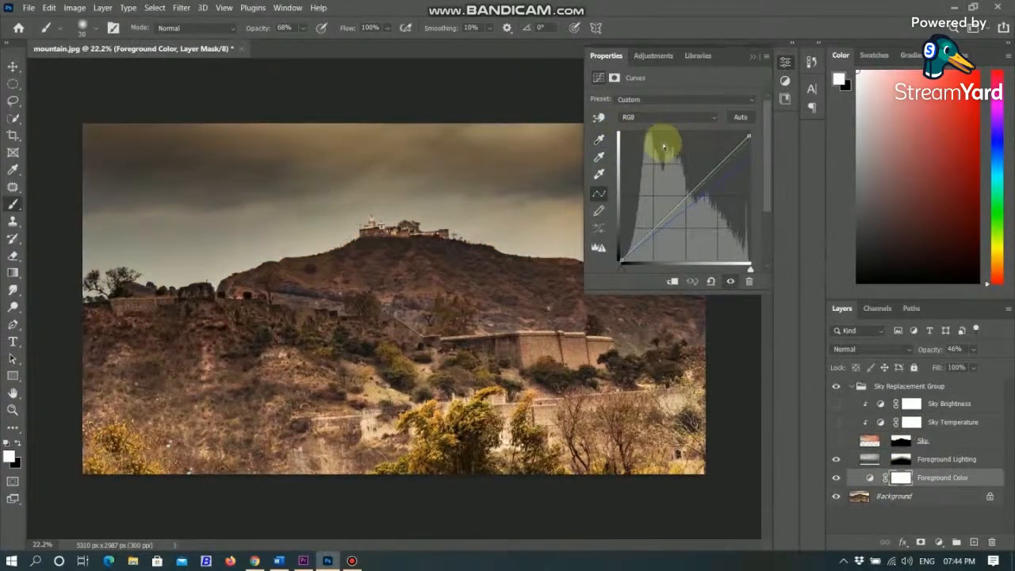
left_click(678, 117)
left_click(657, 164)
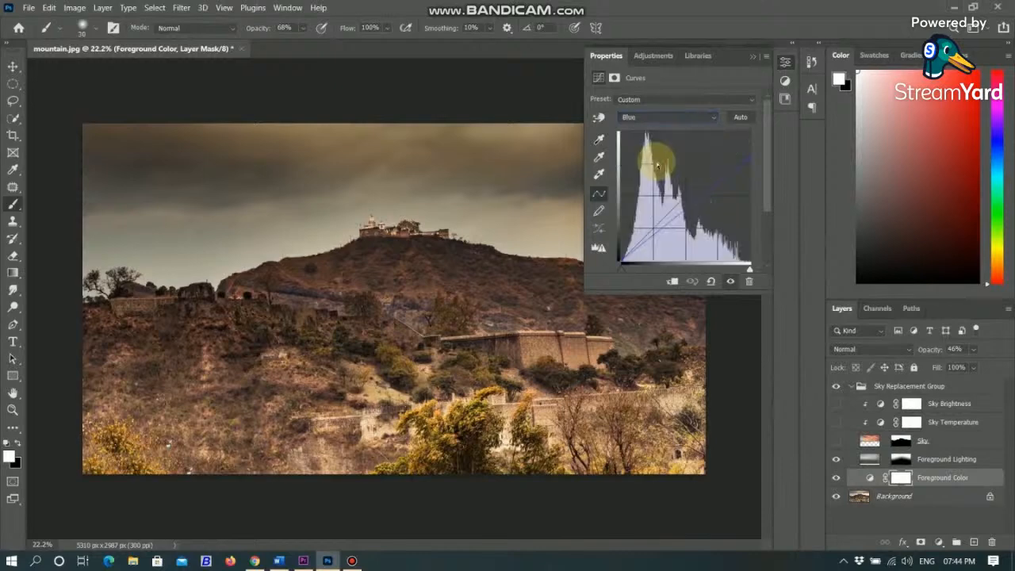
left_click(657, 118)
left_click(678, 150)
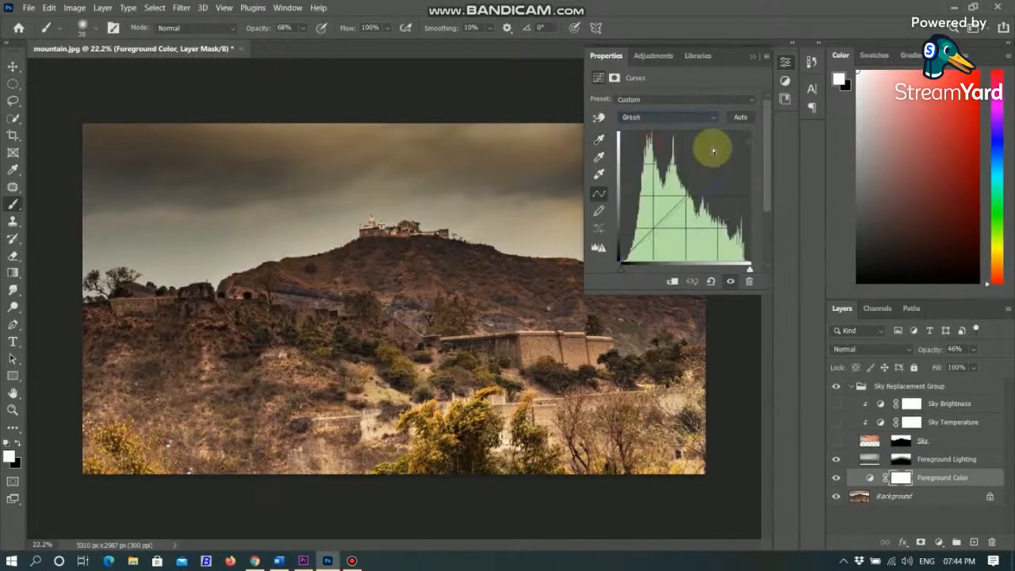
left_click(673, 117)
left_click(673, 139)
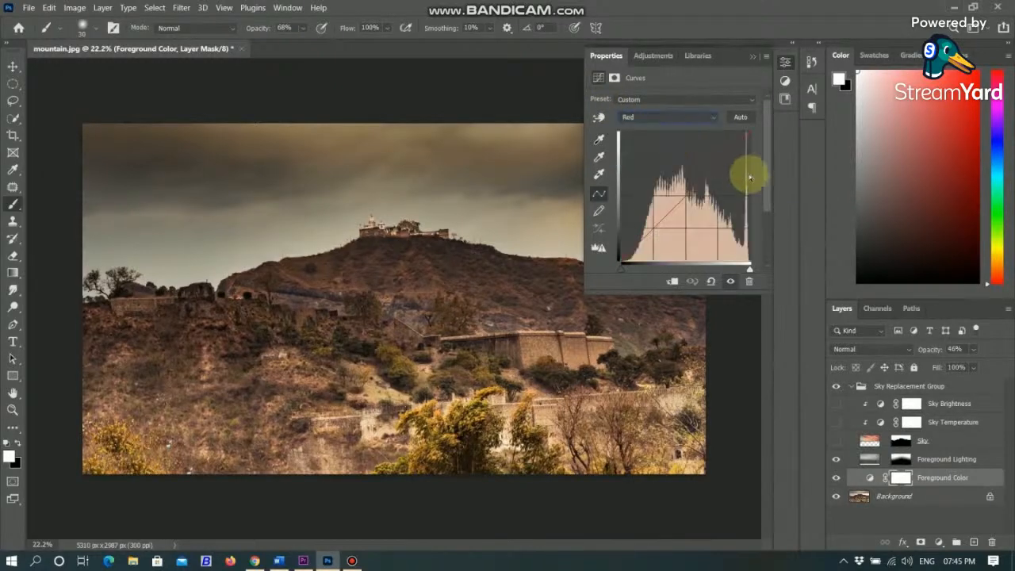
Step: Switch the channel viewed in the Foreground Color layer's Curves settings
left_click(639, 116)
left_click(646, 128)
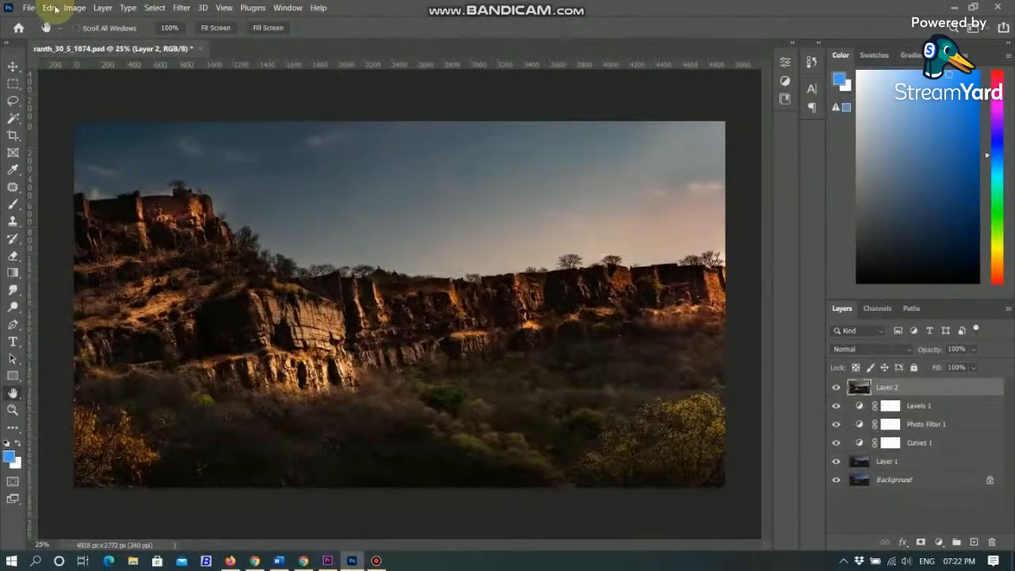
Step: Open Sky Replacement for the fort photo and show the sky presets along with their management options
left_click(52, 8)
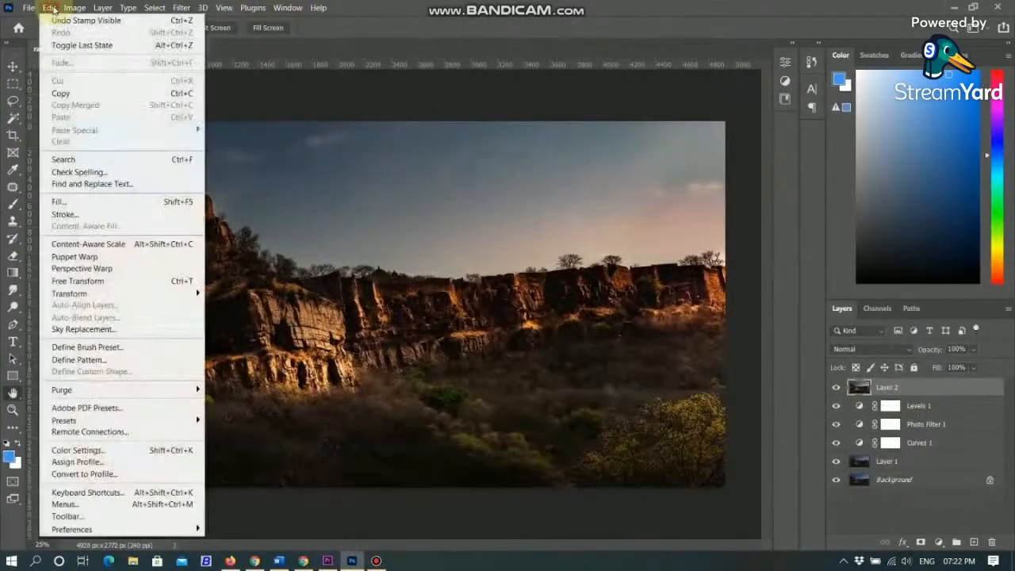
left_click(79, 329)
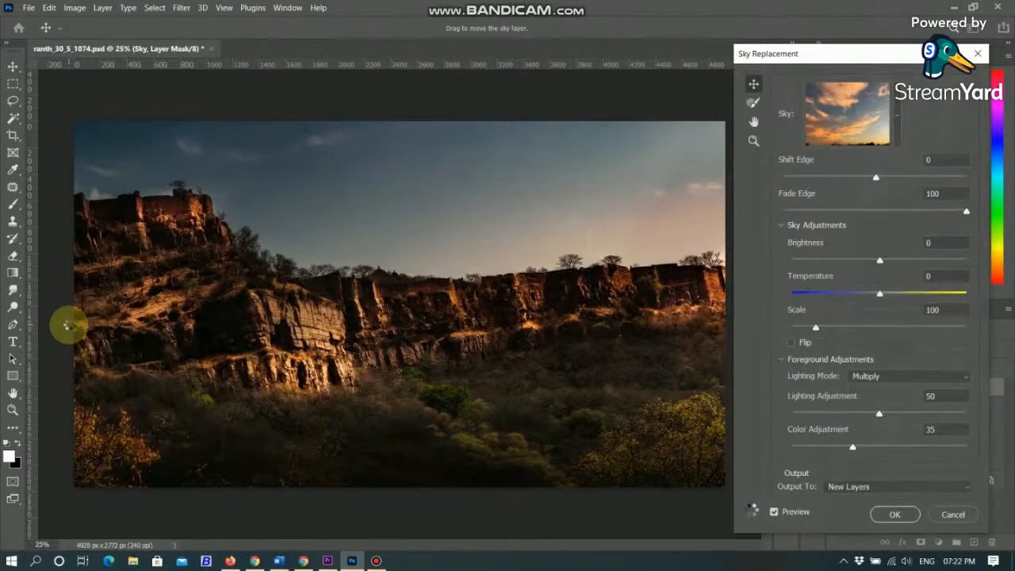
left_click(898, 120)
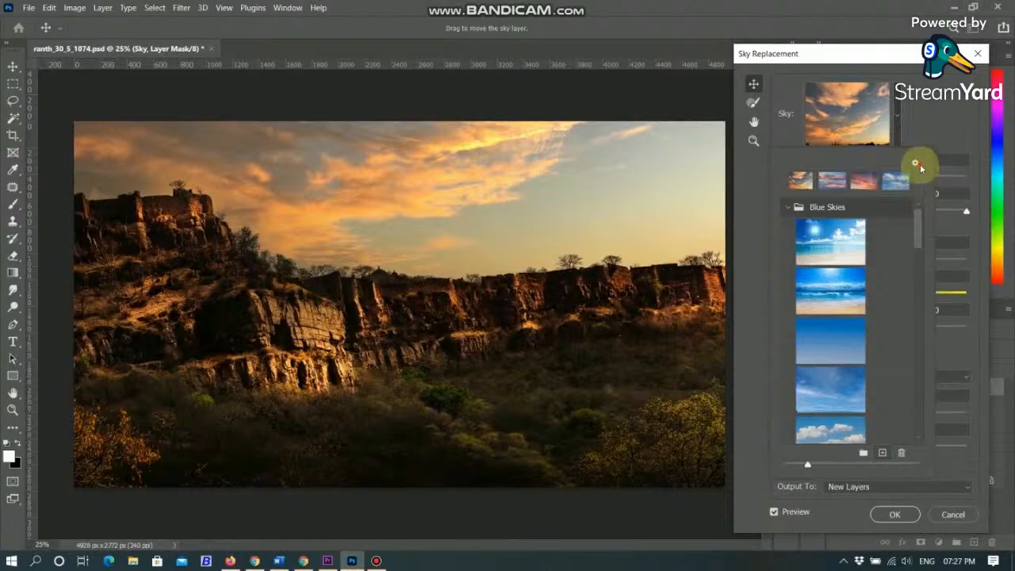
left_click(917, 164)
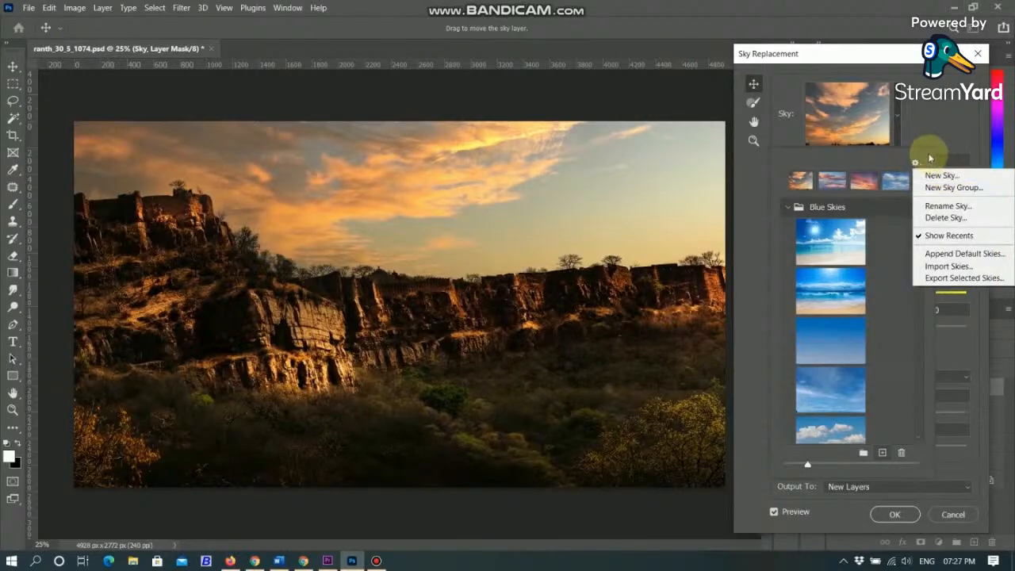
left_click(929, 158)
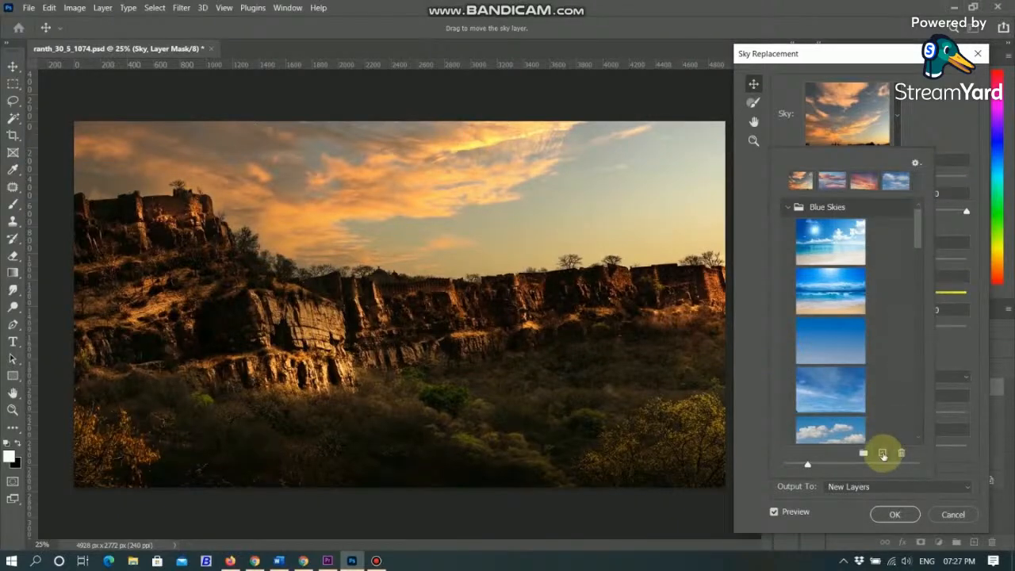
Step: Add the image pexels-pixabay-315987.jpg as a new sky preset named dramatic_sky
left_click(883, 453)
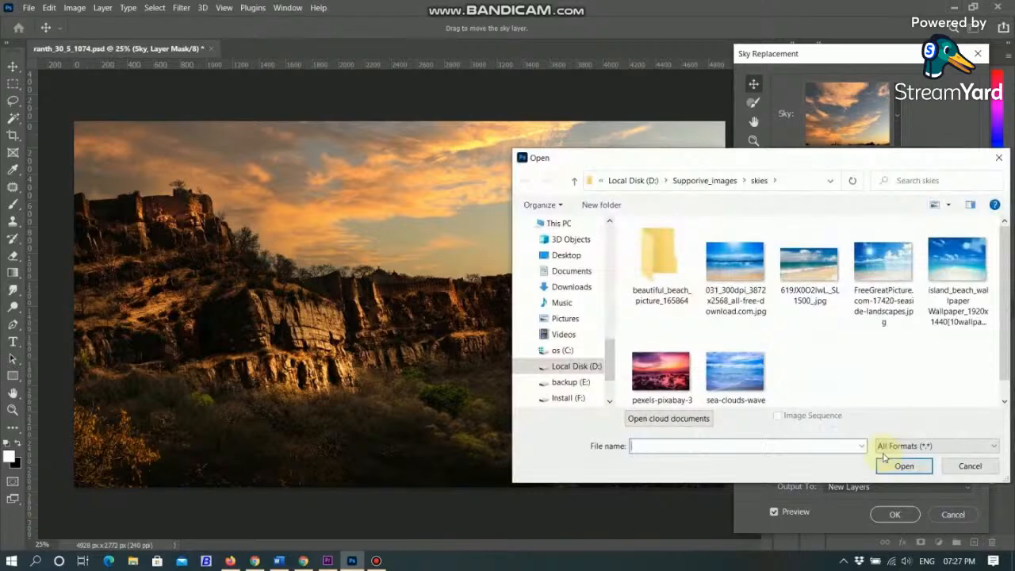
left_click(660, 372)
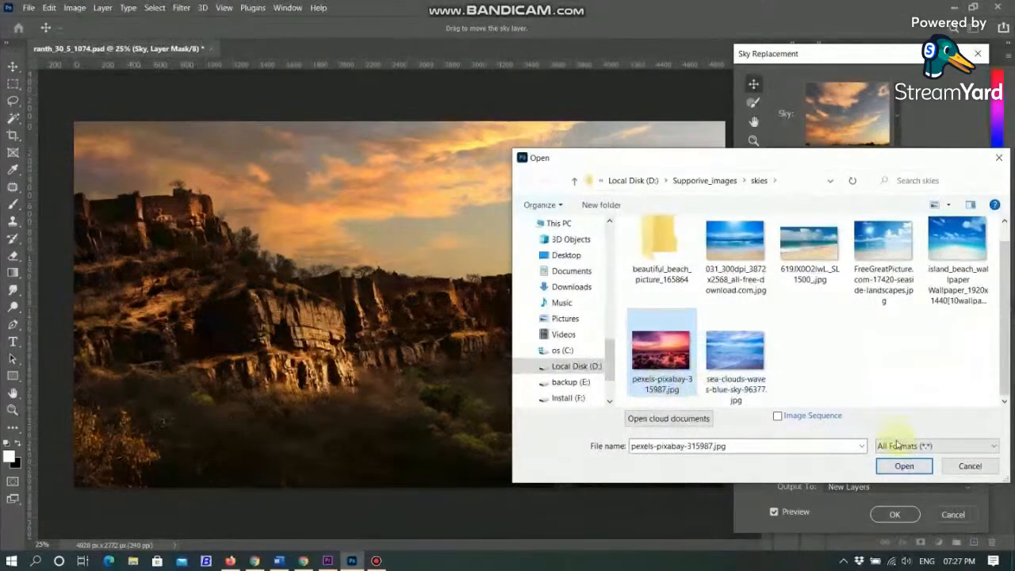
left_click(902, 466)
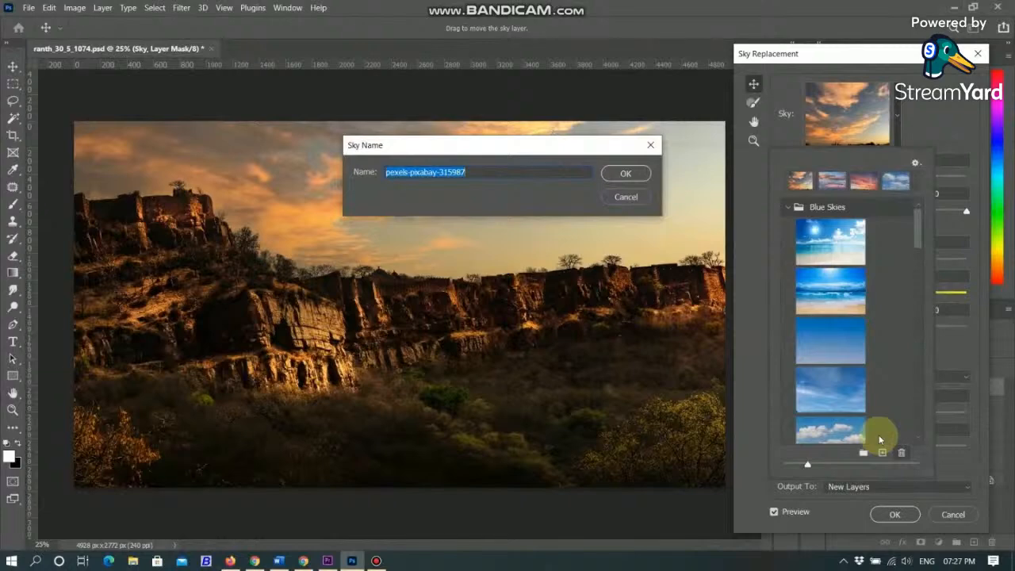
type("dramatic_sky")
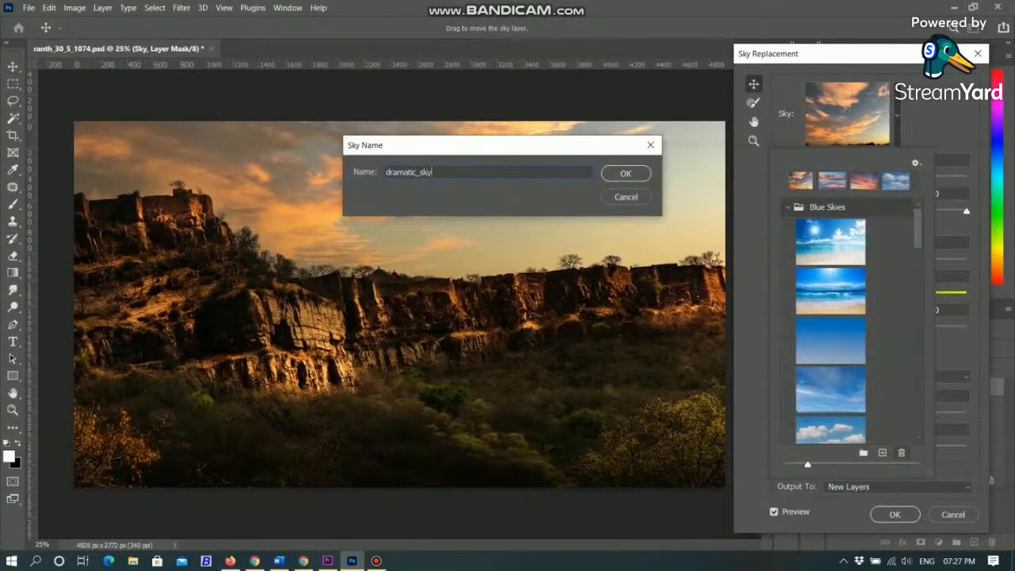
key("Return")
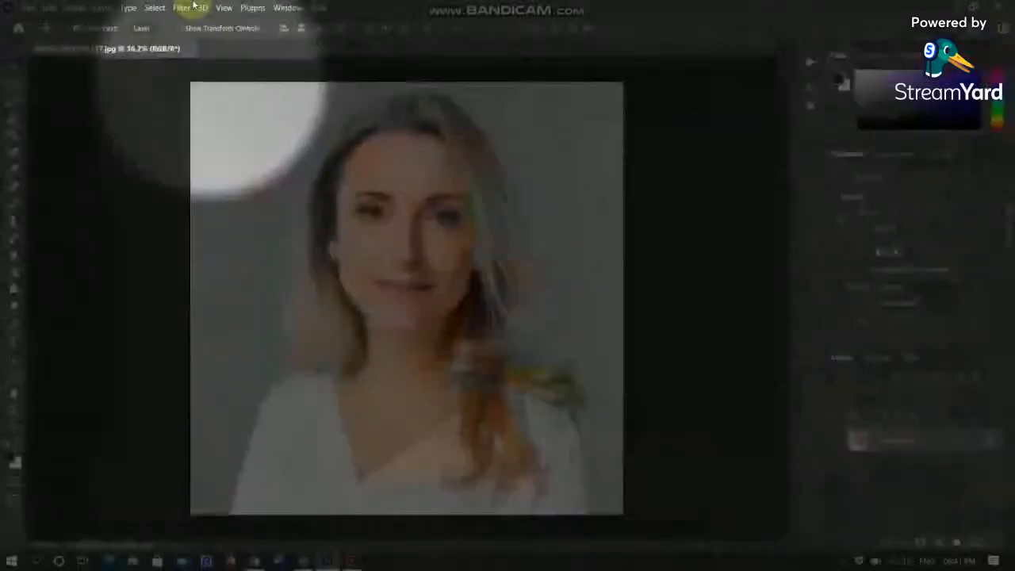
Step: Open Neural Filters for the woman's portrait and enable Skin Smoothing
left_click(181, 8)
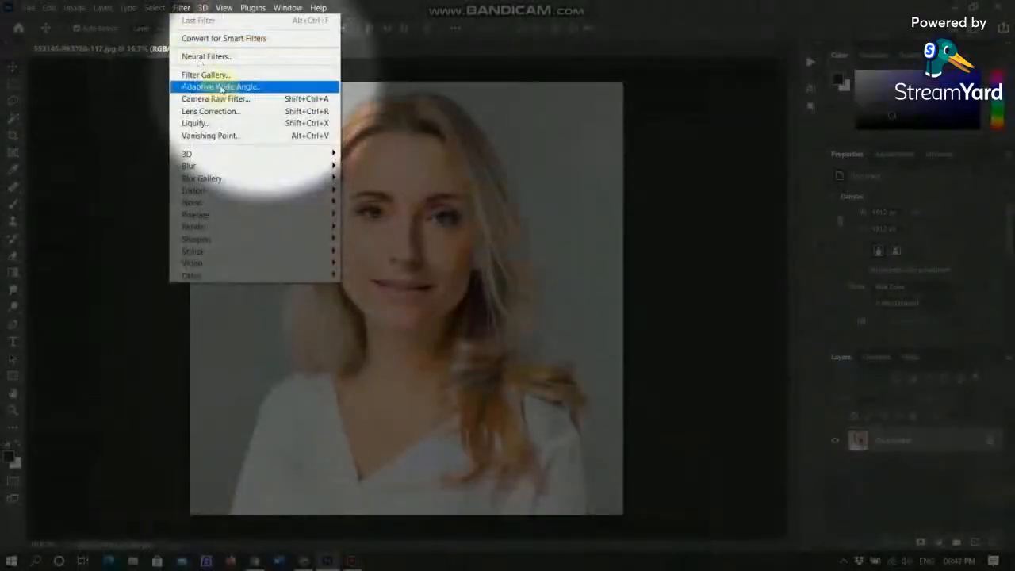
left_click(236, 56)
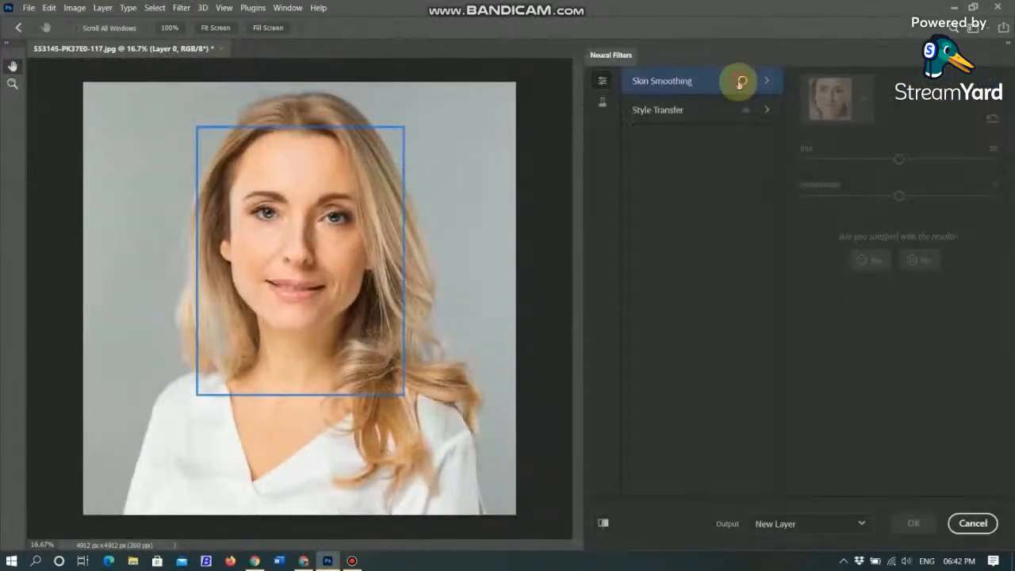
left_click(742, 81)
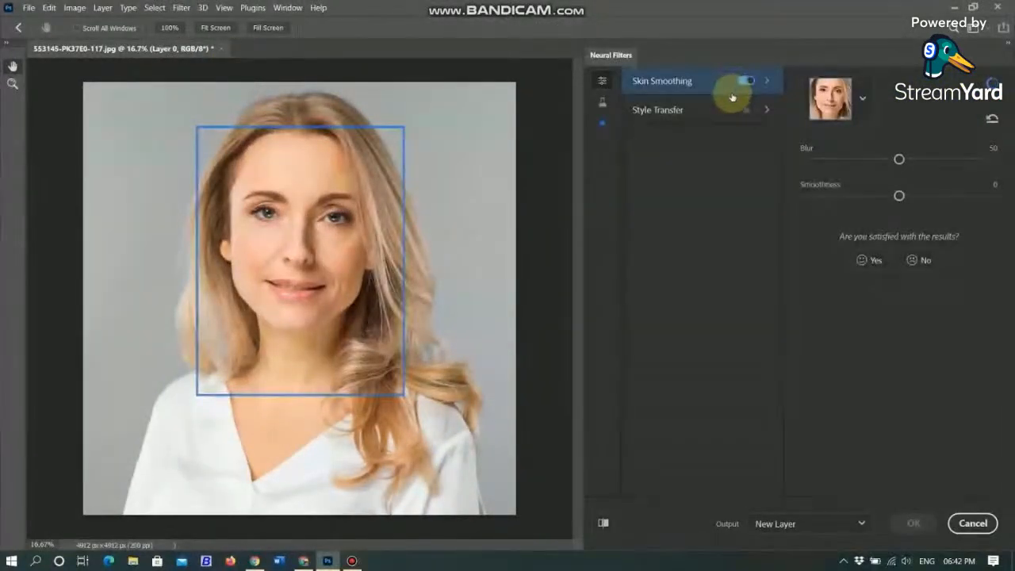
Step: Set the Skin Smoothing filter's Blur to 79 and raise its Smoothness
scroll(298, 253, "up", 4)
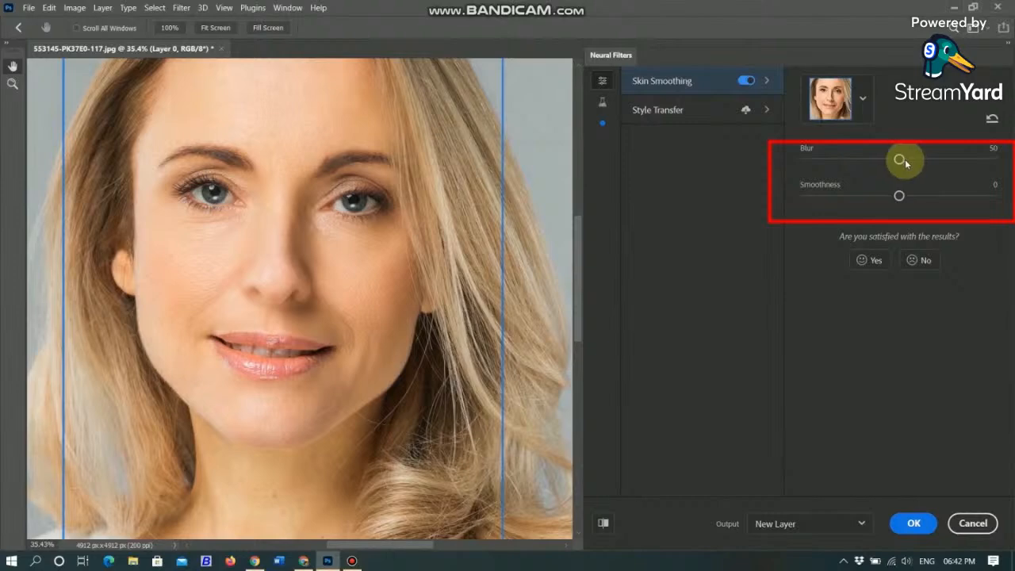
left_click_drag(901, 160, 953, 159)
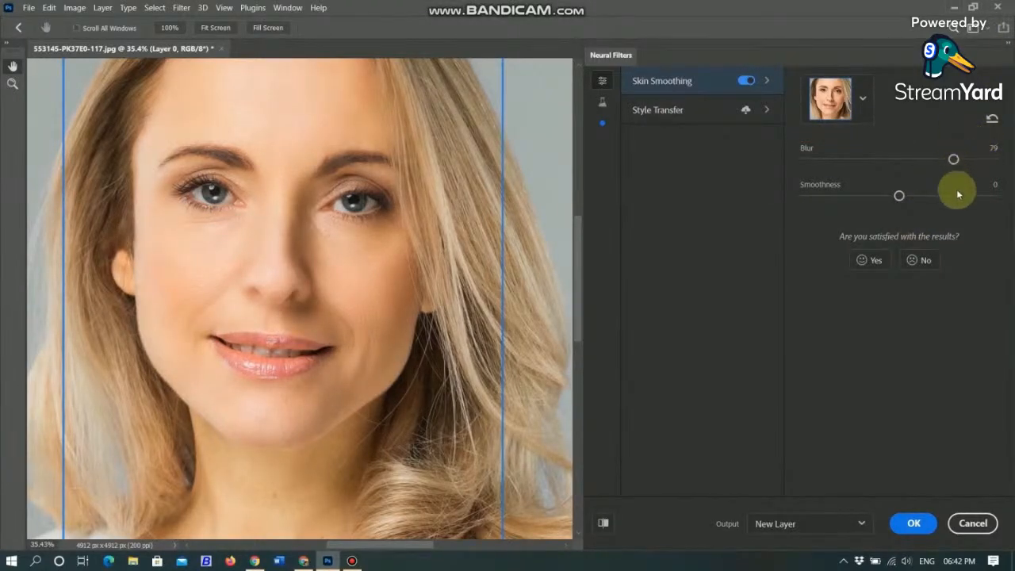
left_click_drag(956, 196, 957, 197)
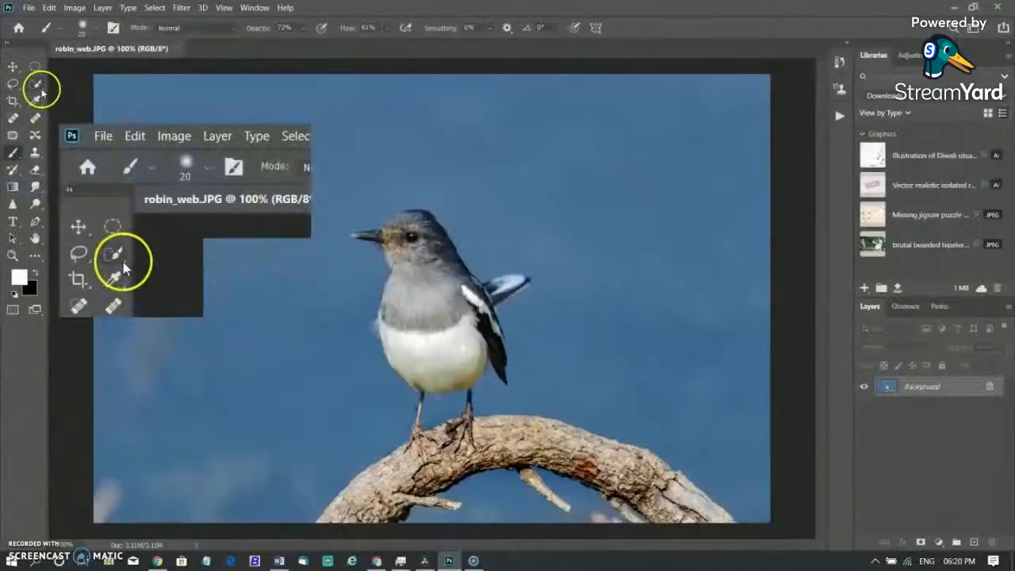
Step: Select the bird on the branch with the Object Selection Tool in Rectangle mode, framing the whole bird
left_click(39, 86)
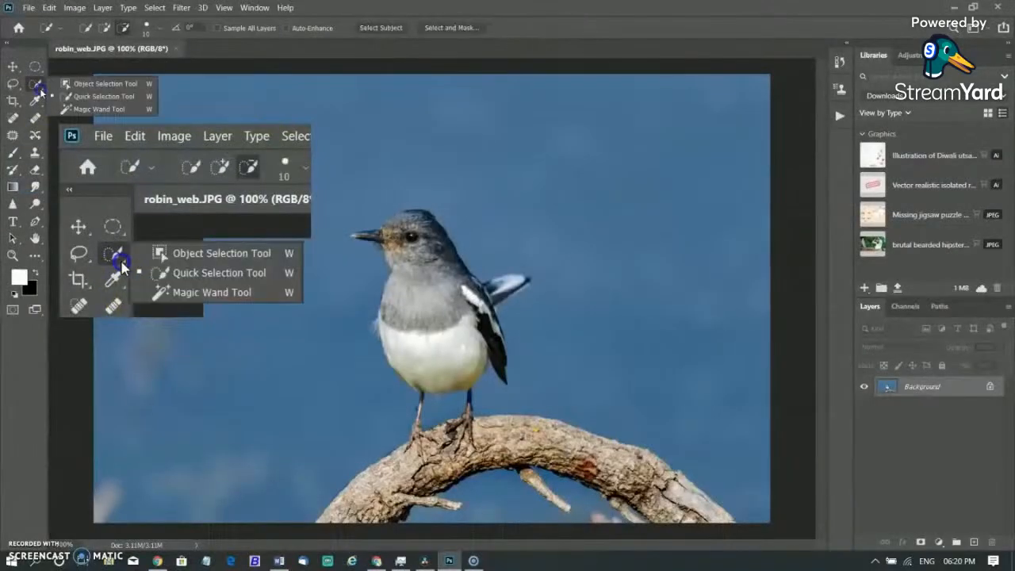
left_click(100, 84)
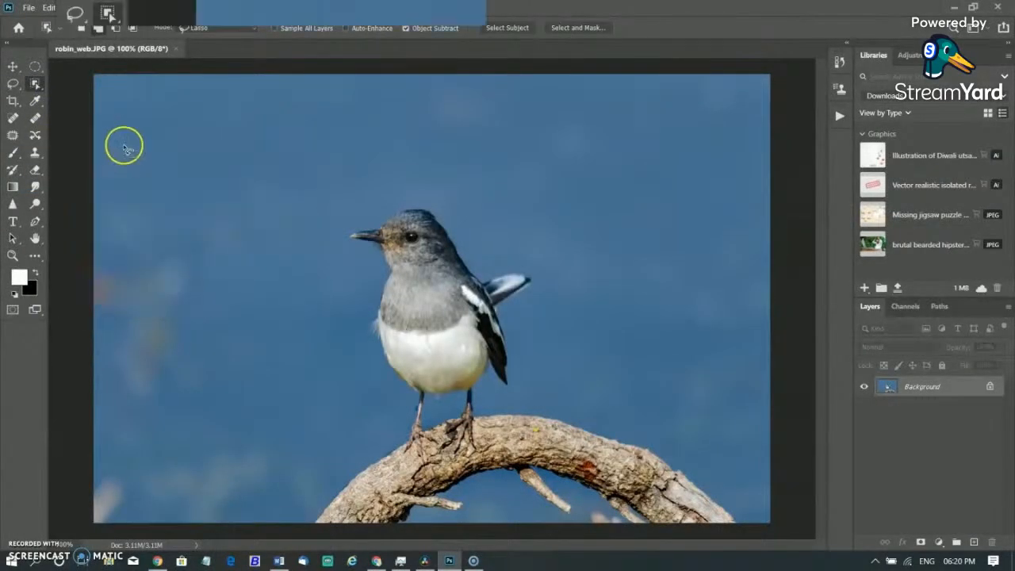
left_click(238, 28)
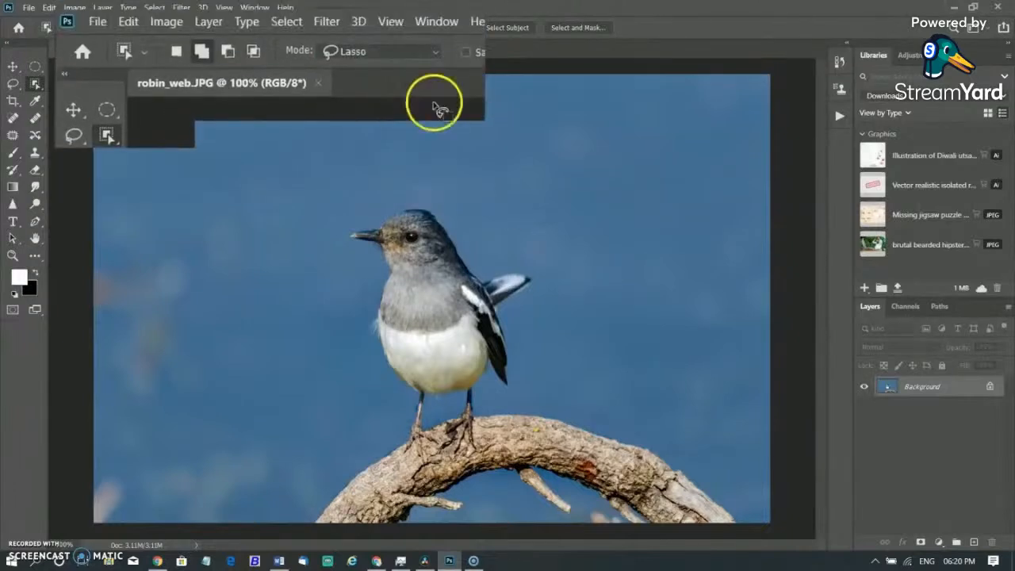
left_click(249, 32)
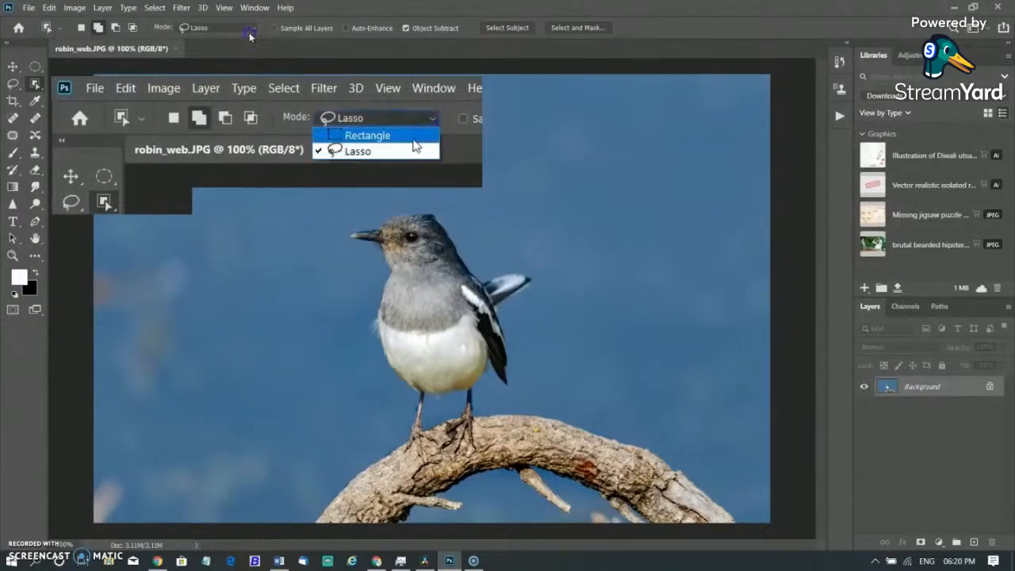
left_click(238, 39)
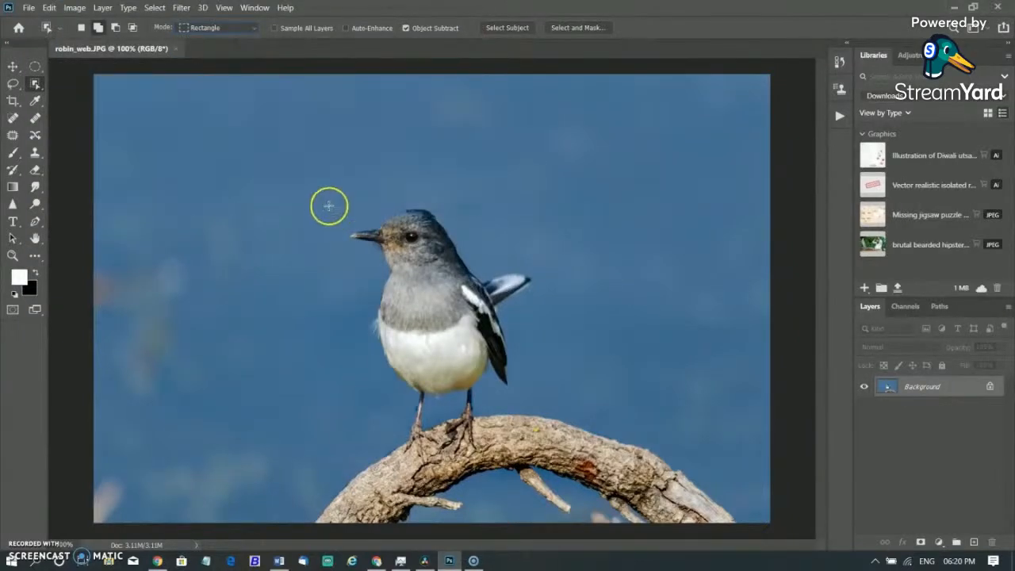
left_click_drag(301, 164, 584, 432)
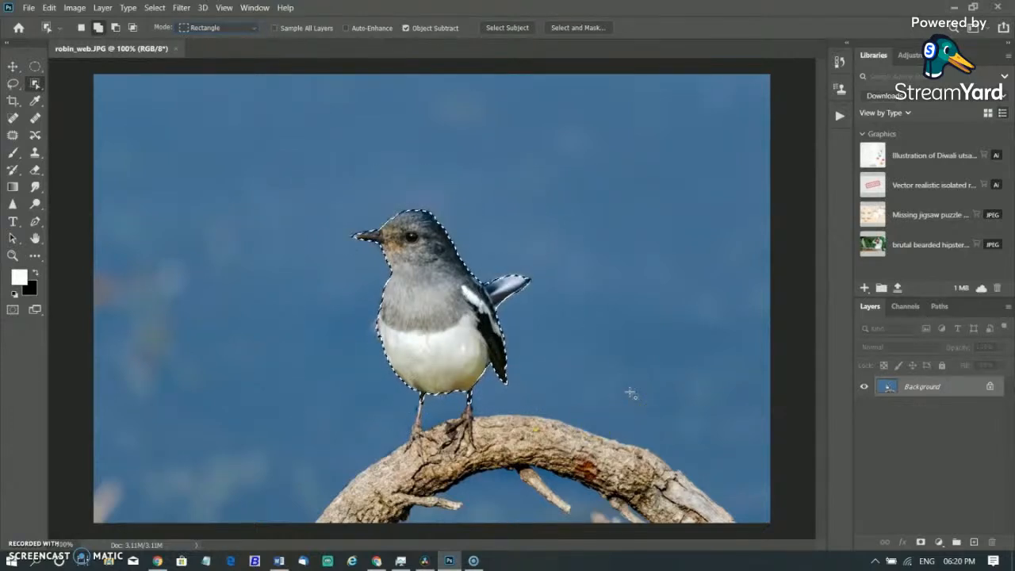
Step: Select the bird with the Object Selection Tool in Lasso mode, outlining it loosely including its legs
left_click(230, 30)
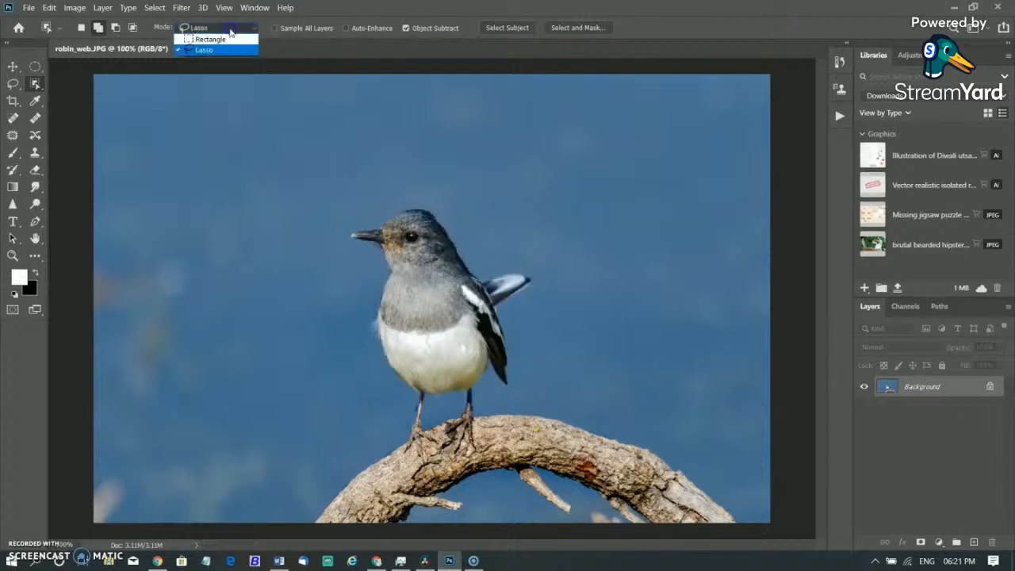
left_click(224, 39)
left_click_drag(322, 173, 497, 468)
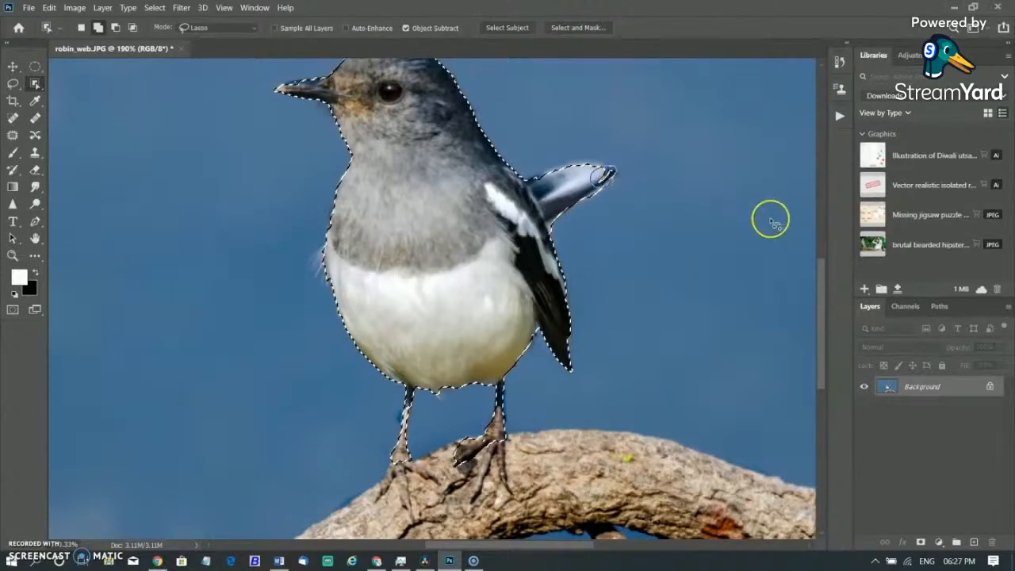
Step: Inspect the bird selection as a red Quick Mask overlay and return to the normal selection view
key("q")
scroll(344, 354, "up", 2)
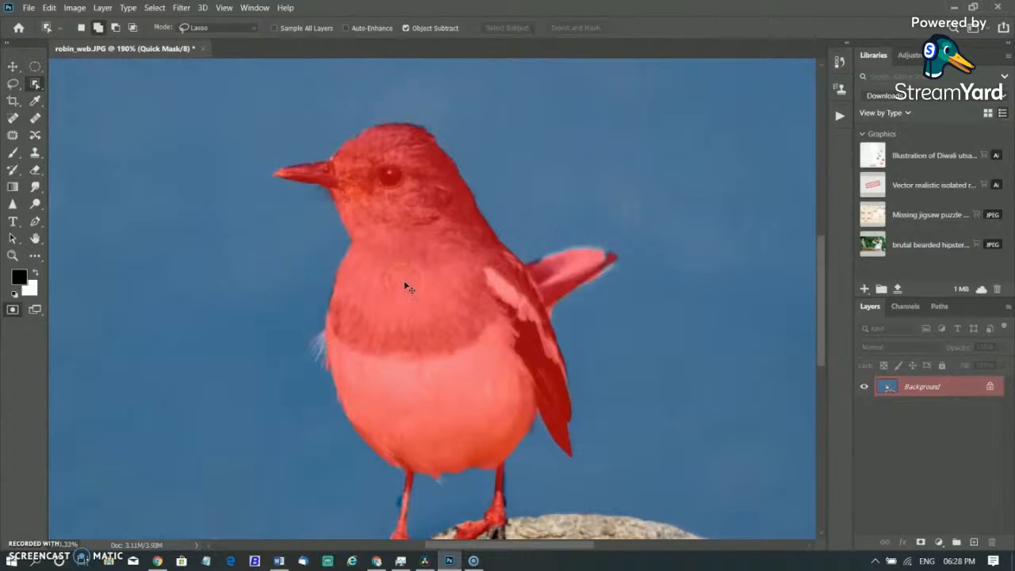
key("q")
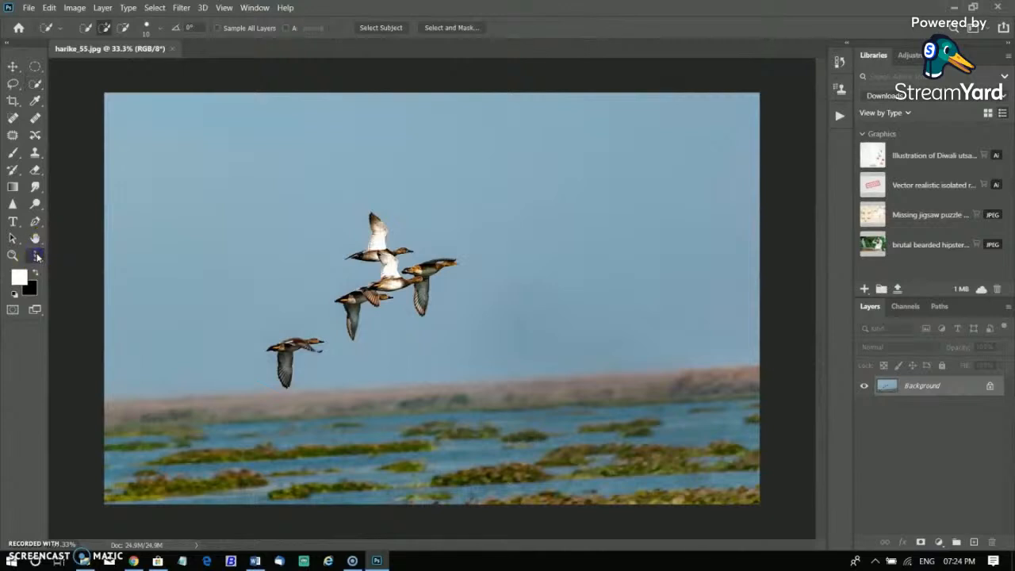
Step: Customize the toolbar by moving the Object Selection Tool from the extra tools into the Quick Selection and Magic Wand group
key("m")
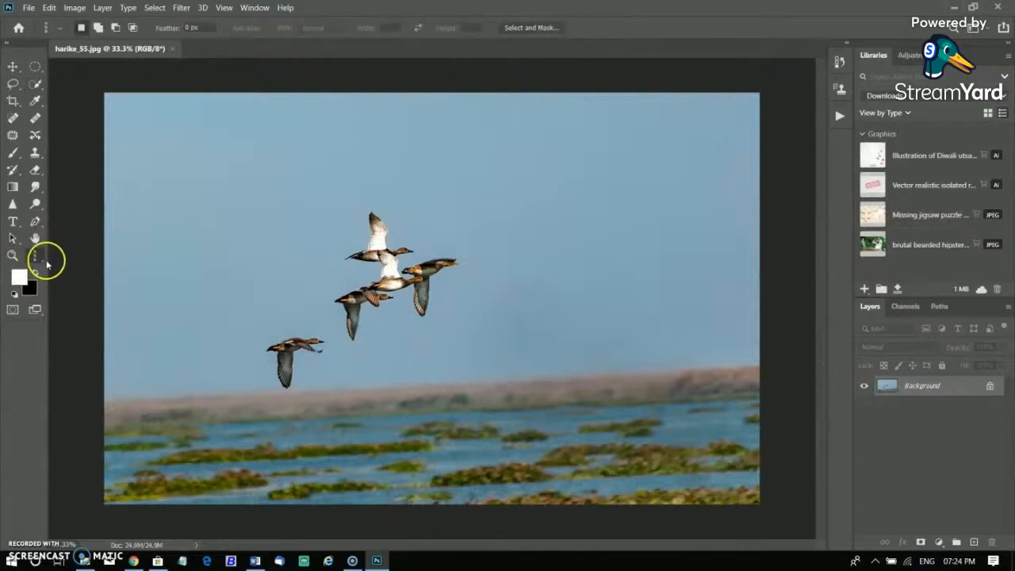
left_click(35, 256)
left_click(92, 256)
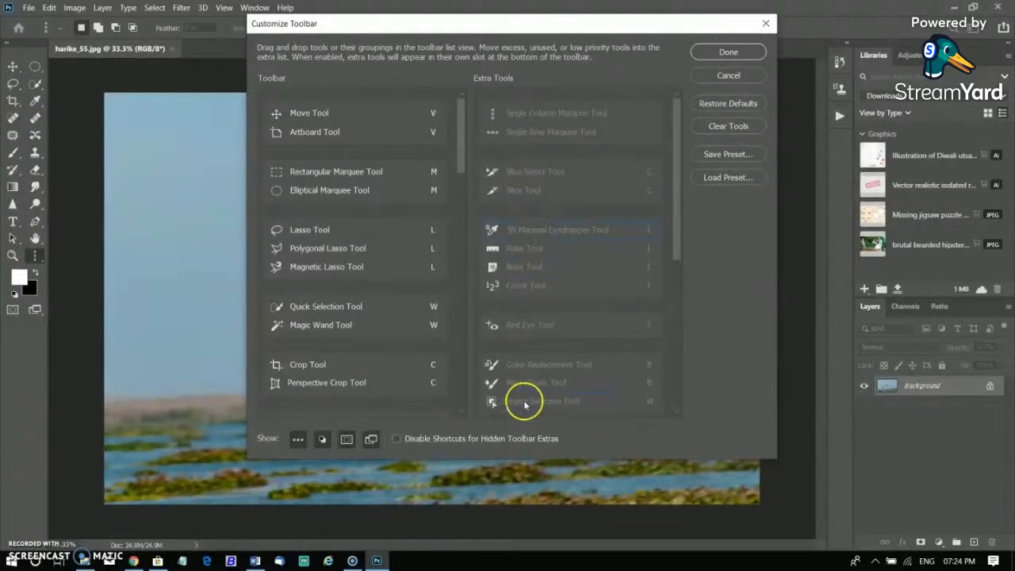
left_click(563, 406)
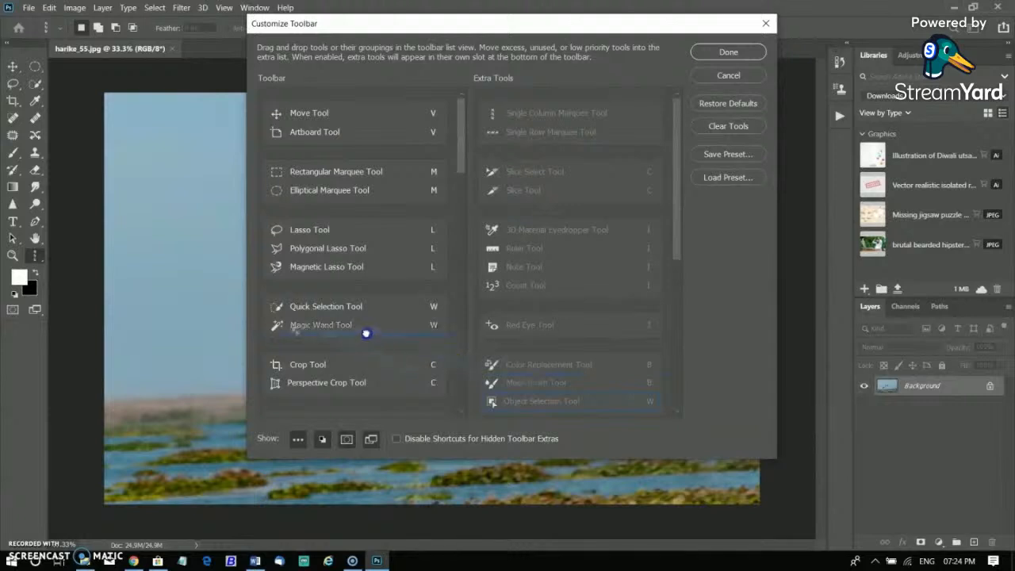
left_click_drag(341, 367, 338, 367)
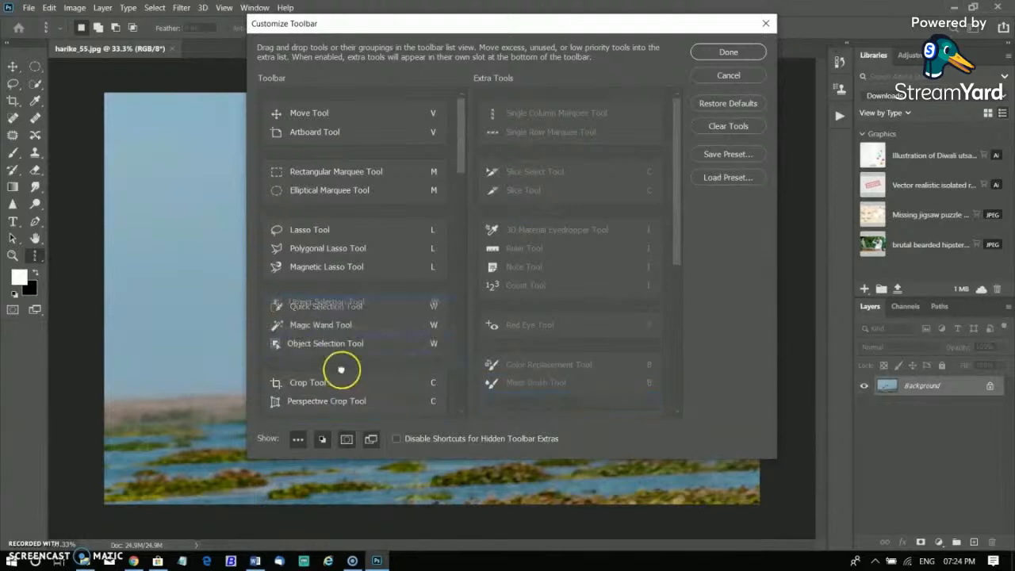
left_click(728, 52)
Step: Try Select Subject on the flying ducks photo, and clear the selection around the lone trailing duck
scroll(405, 209, "up", 1)
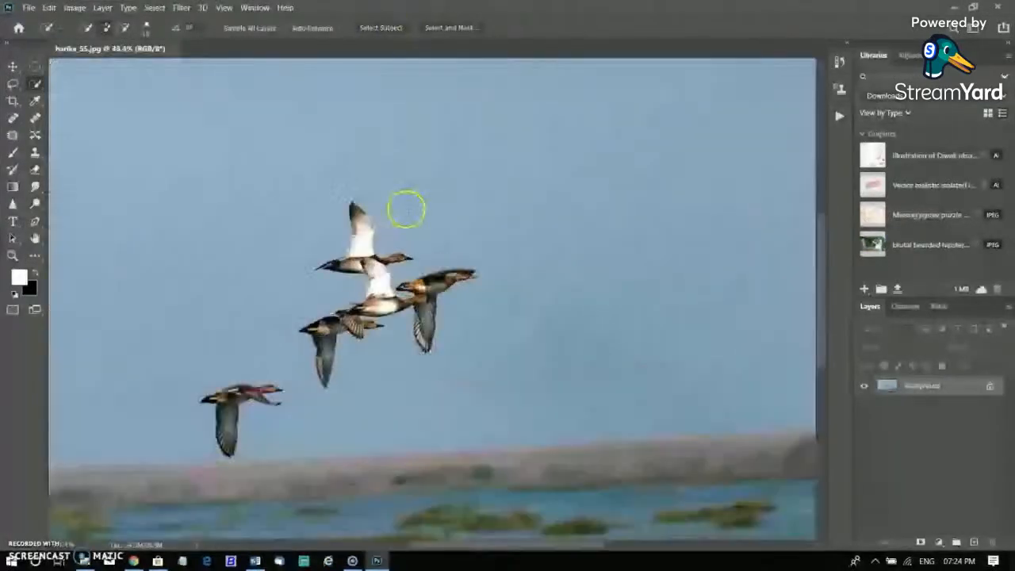
left_click(385, 31)
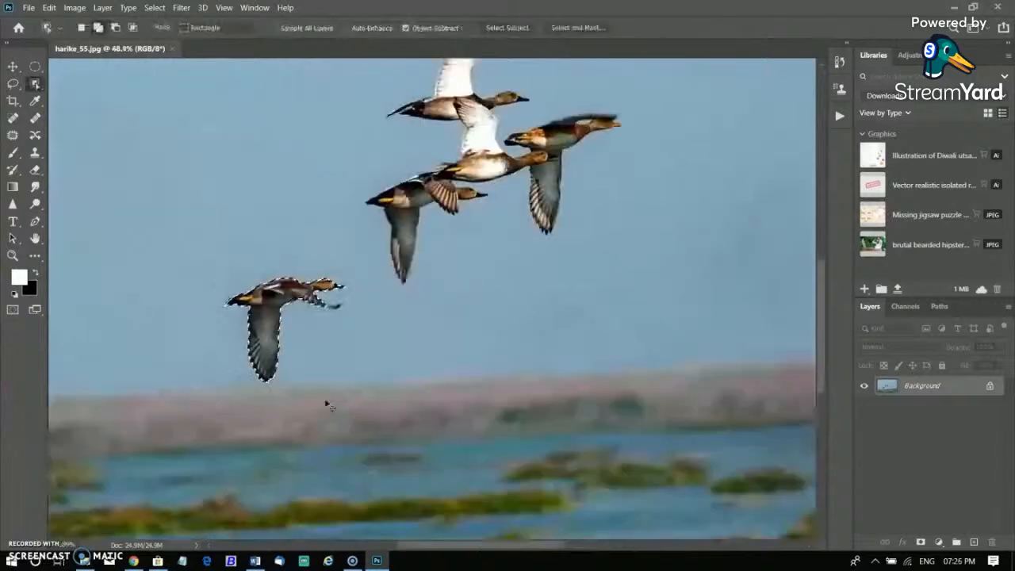
key("ctrl+d")
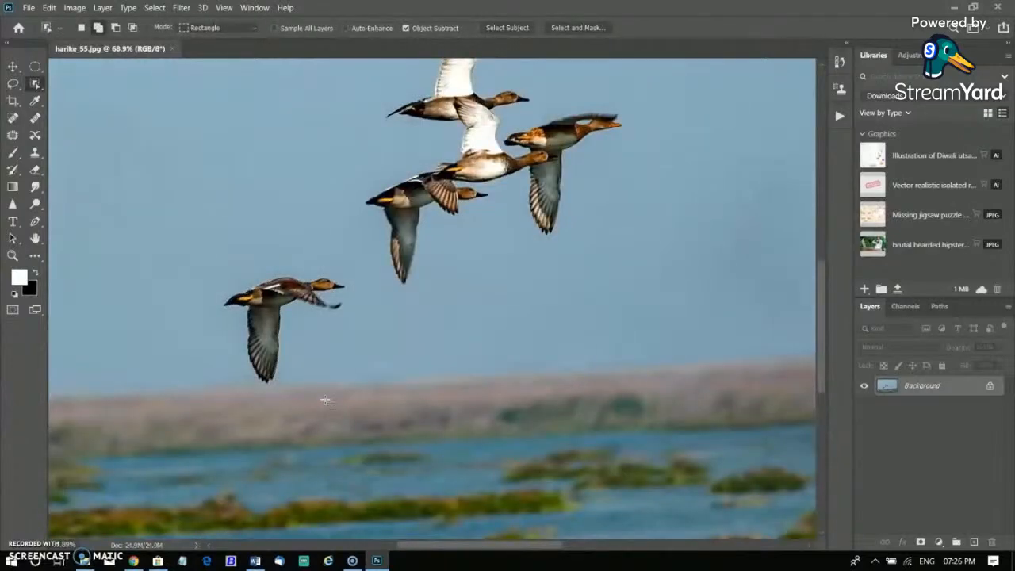
Step: Select the lone trailing duck with the Object Selection Tool in Lasso mode, outlining its body, head and wings loosely
left_click(251, 29)
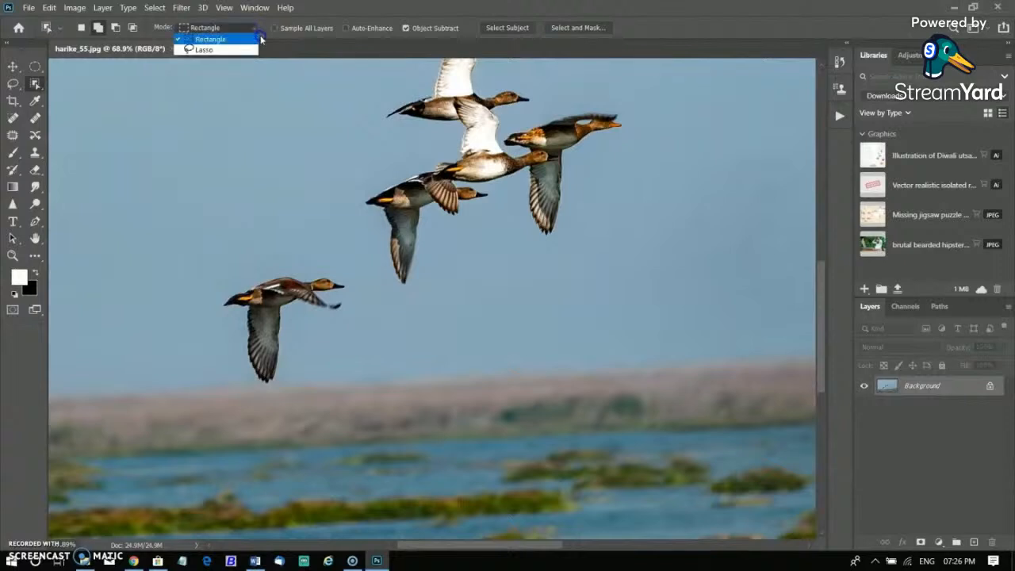
left_click(202, 51)
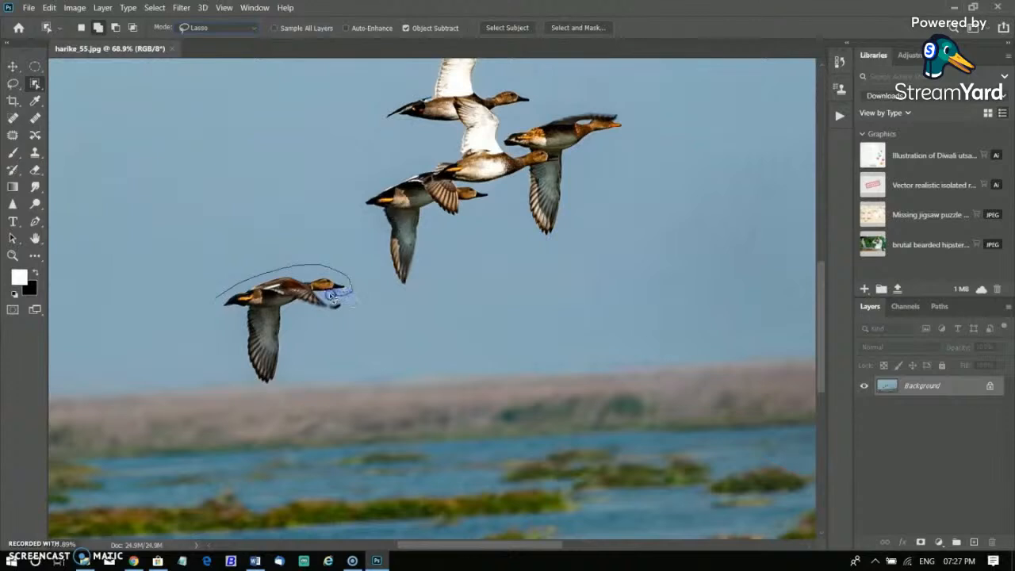
left_click_drag(336, 315, 335, 316)
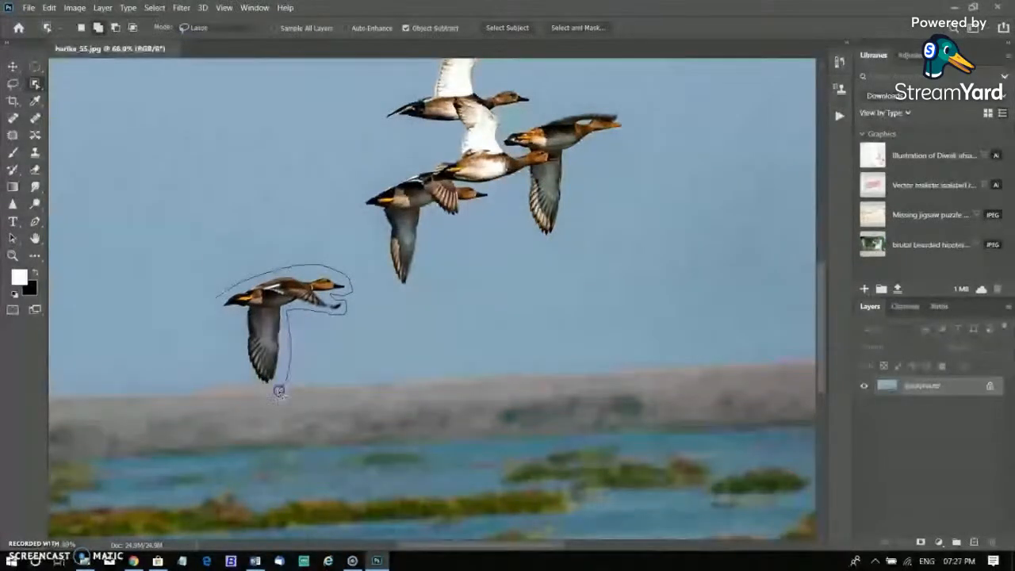
left_click_drag(256, 390, 240, 324)
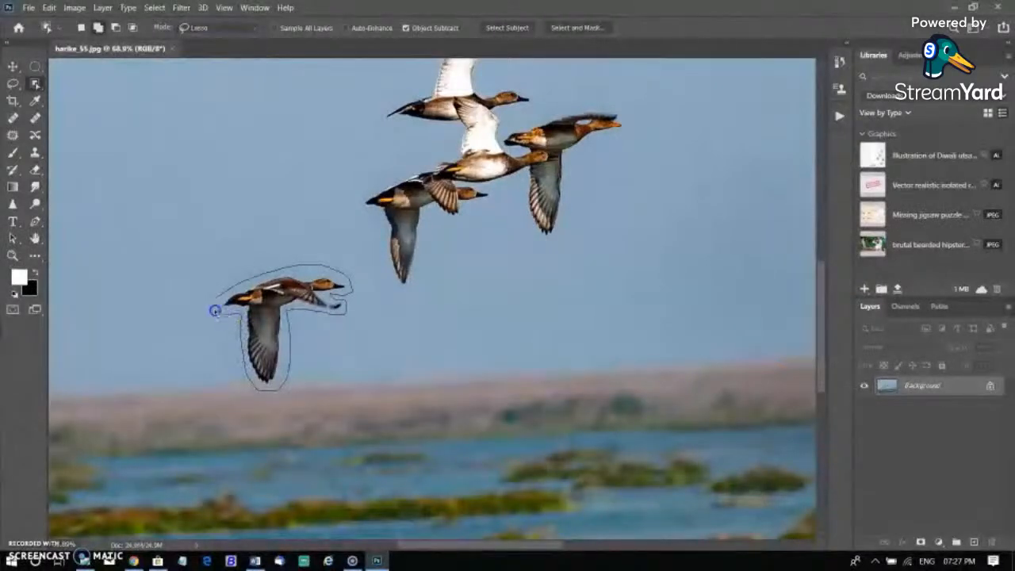
left_click_drag(217, 297, 216, 299)
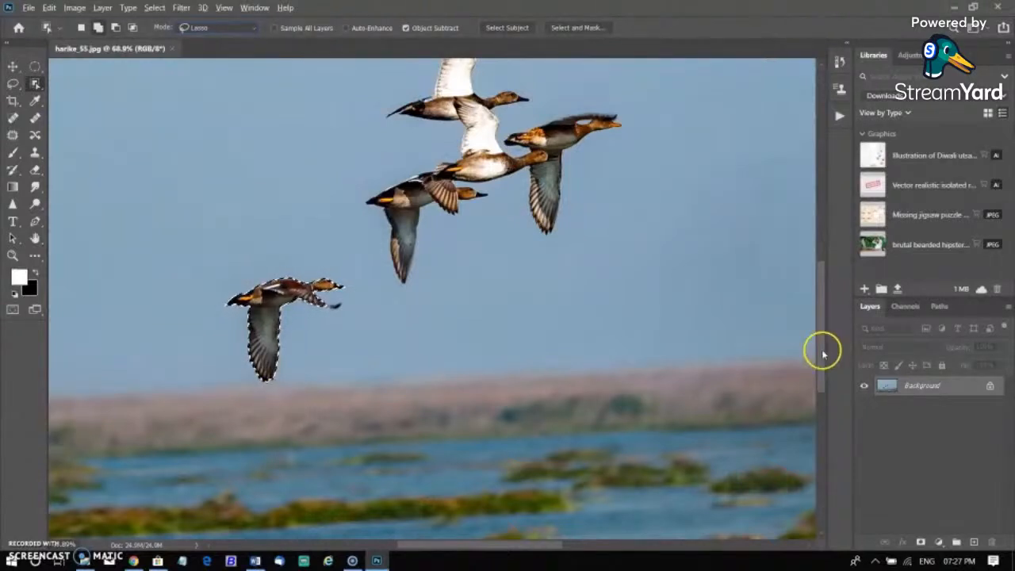
Step: Frame the lone trailing duck with the Object Selection Tool in Rectangle mode, using the New selection option
scroll(276, 339, "up", 5)
left_click_drag(385, 241, 409, 268)
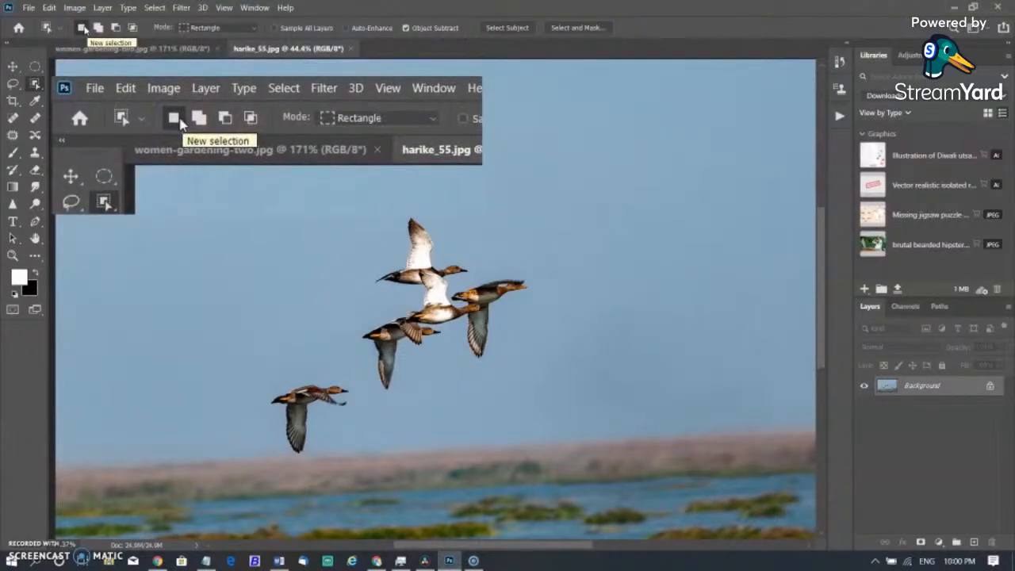
left_click_drag(256, 369, 361, 472)
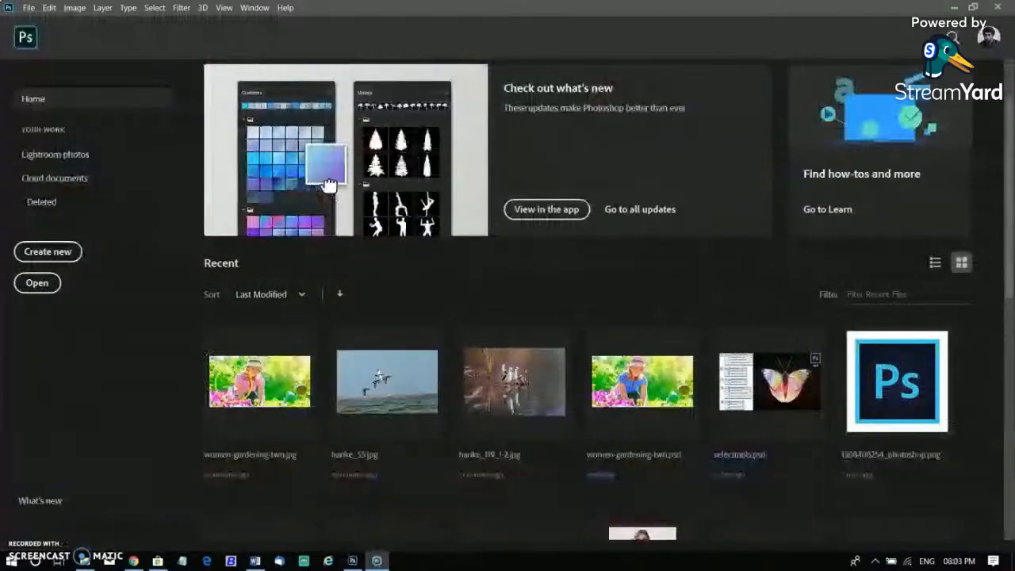
Step: Open the recent file women-gardening-two.jpg and duplicate its Background layer
left_click(257, 387)
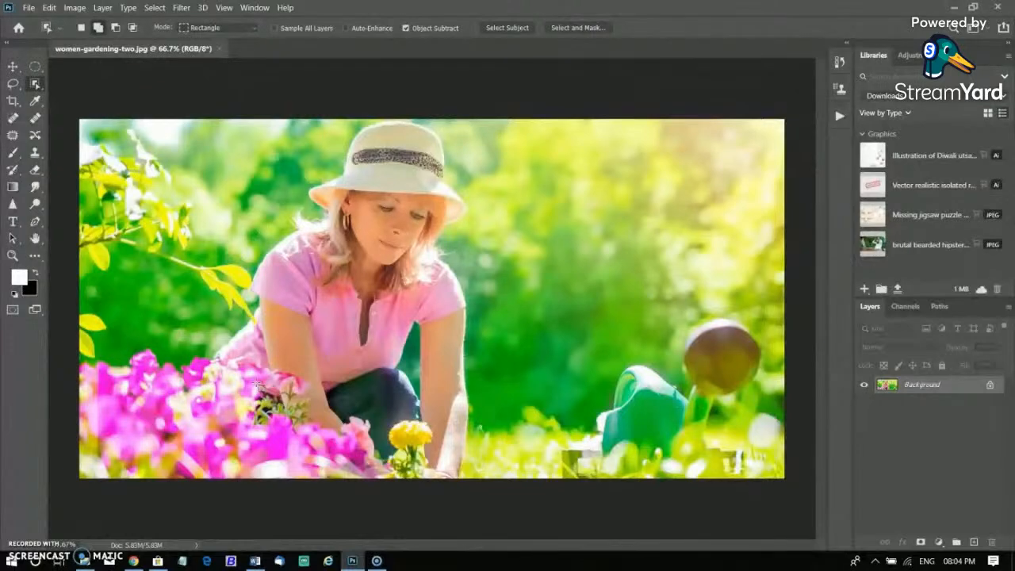
key("ctrl+j")
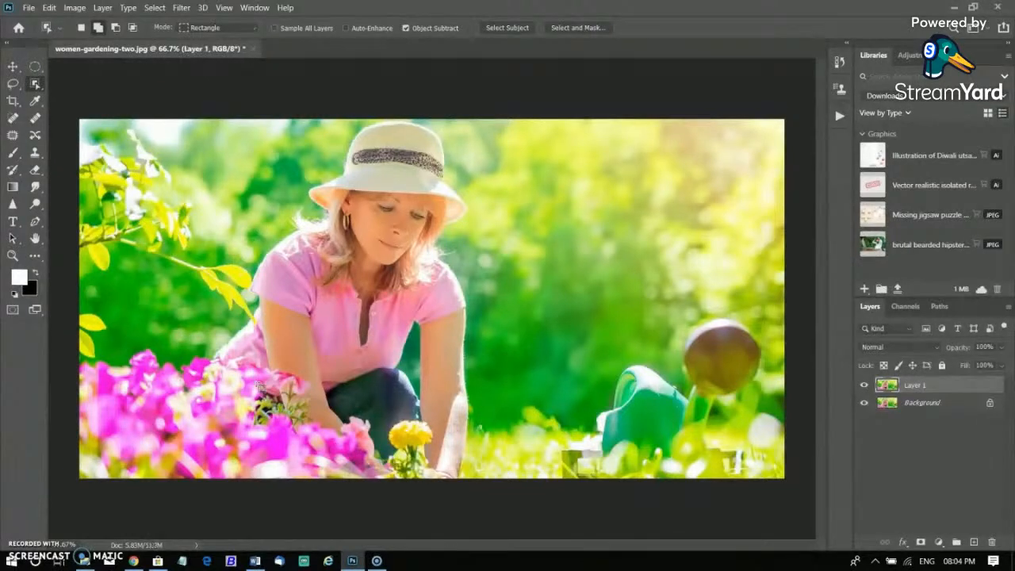
left_click(524, 28)
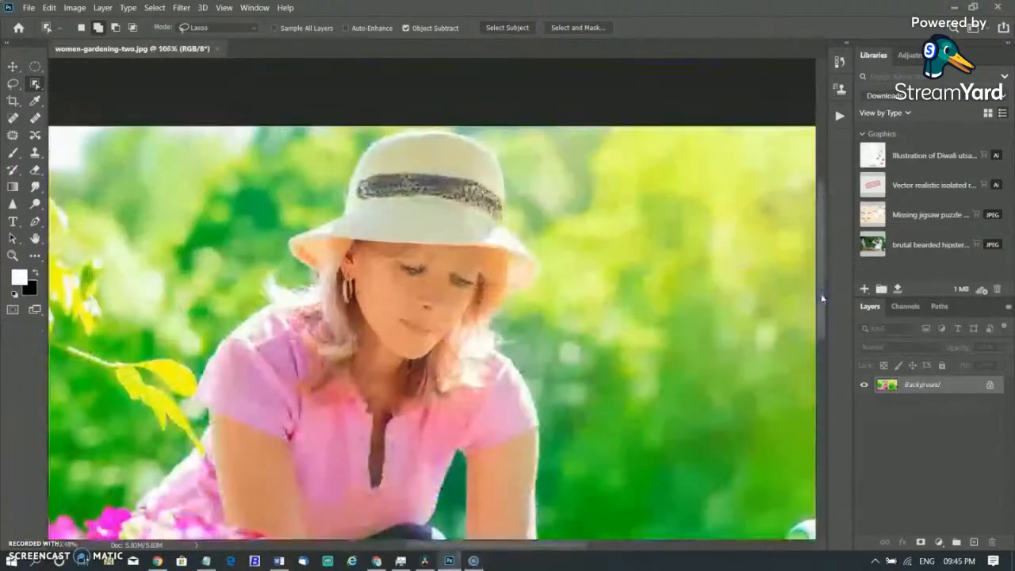
Step: Select the woman's hat with the Object Selection Tool in Rectangle mode, framing it from above the crown to below the brim
left_click_drag(822, 299, 822, 276)
scroll(521, 324, "up", 5)
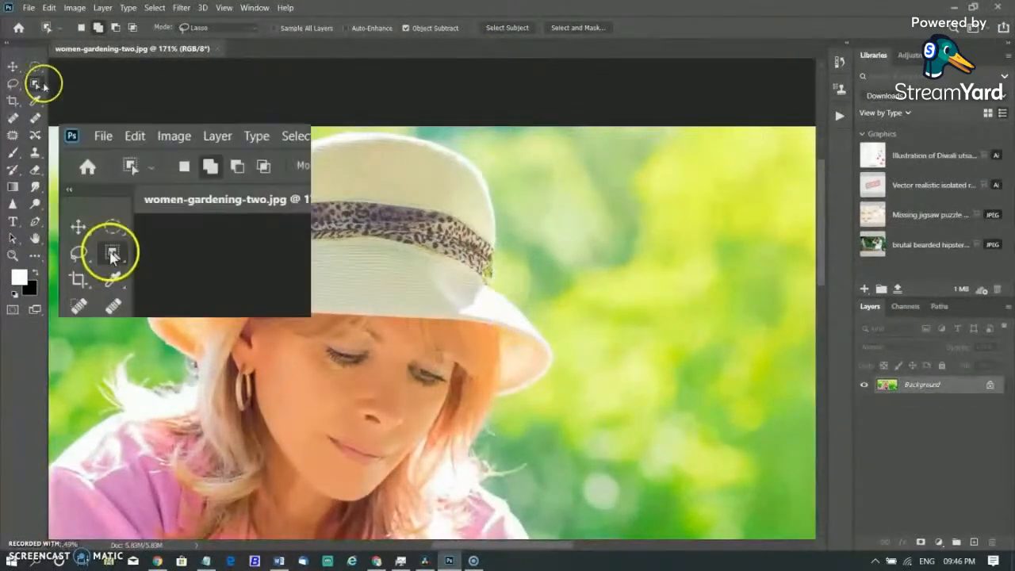
right_click(36, 84)
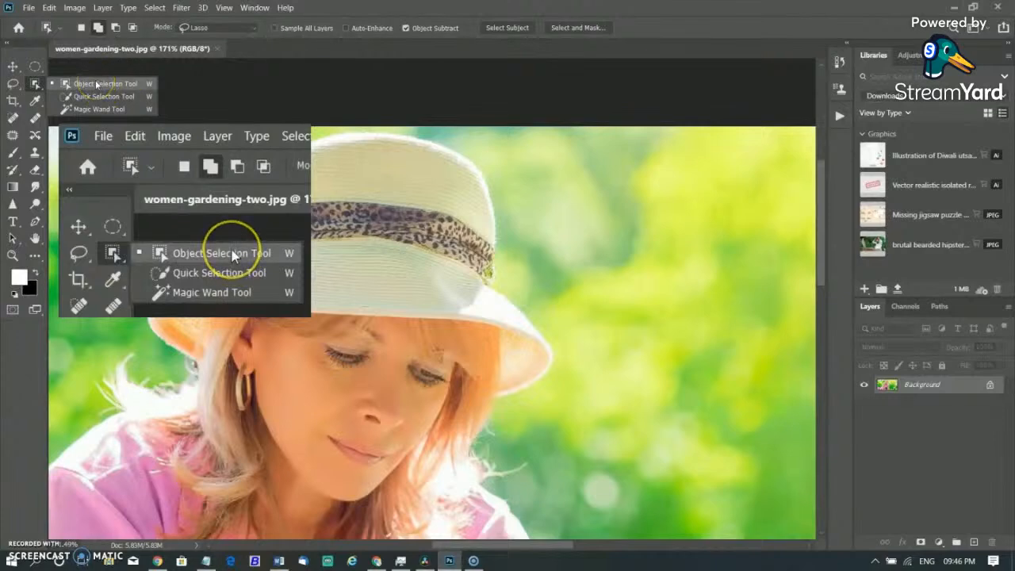
left_click(77, 83)
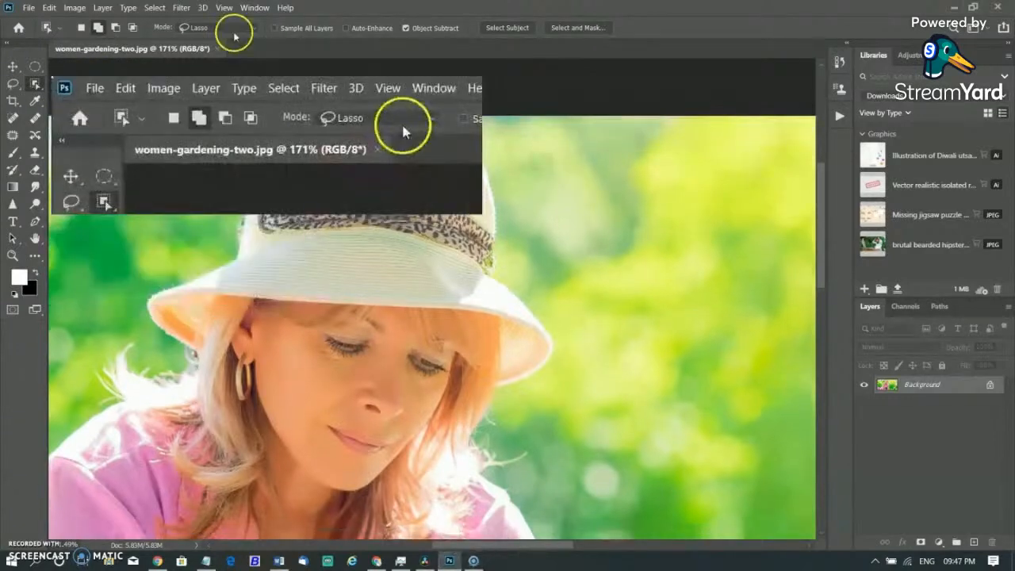
left_click(230, 27)
left_click(226, 50)
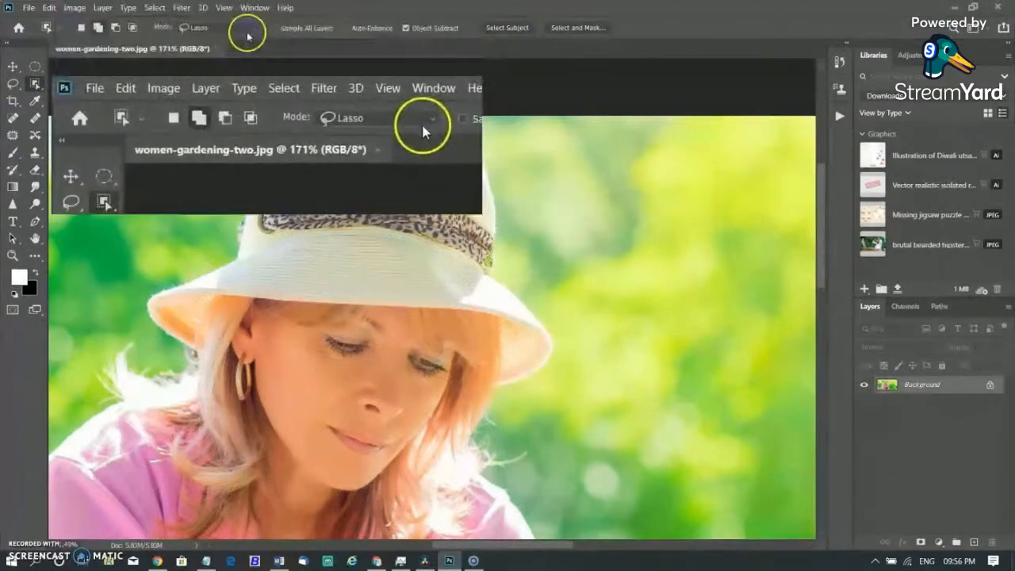
left_click(251, 30)
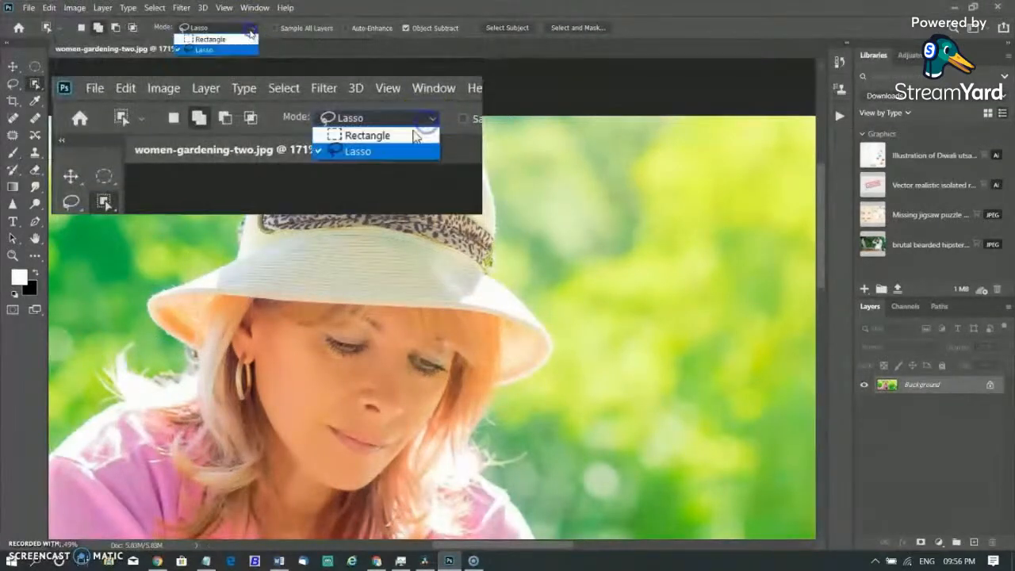
left_click(243, 39)
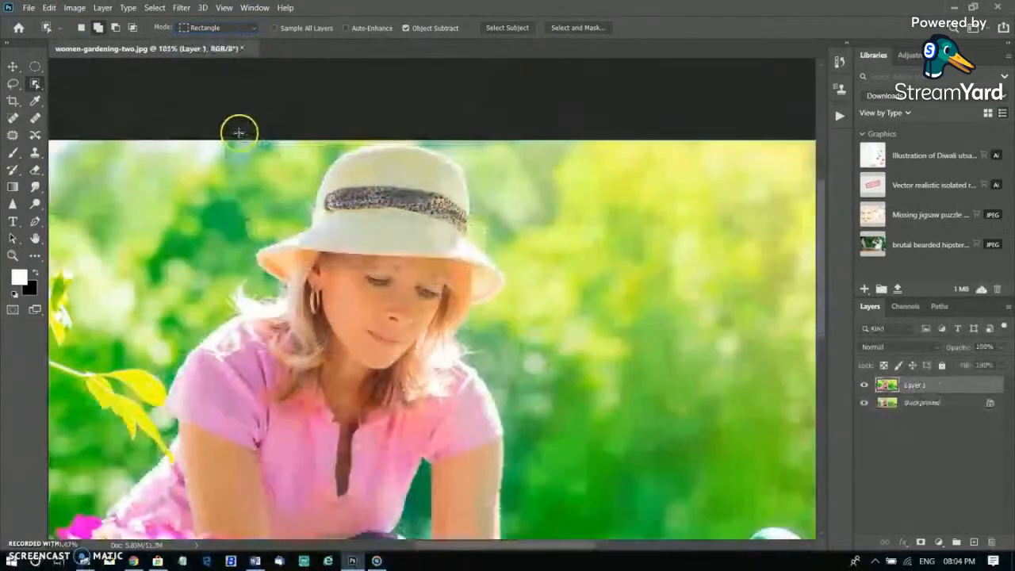
left_click_drag(238, 134, 548, 308)
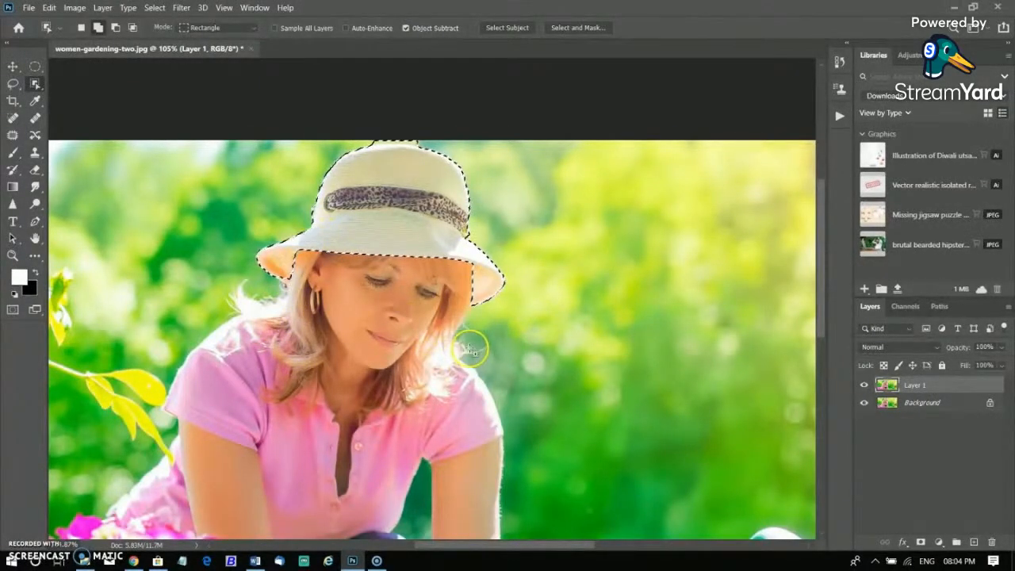
Step: Open the hat selection in Select and Mask and correct the small area under the brim's left end
scroll(447, 234, "up", 4)
left_click(578, 28)
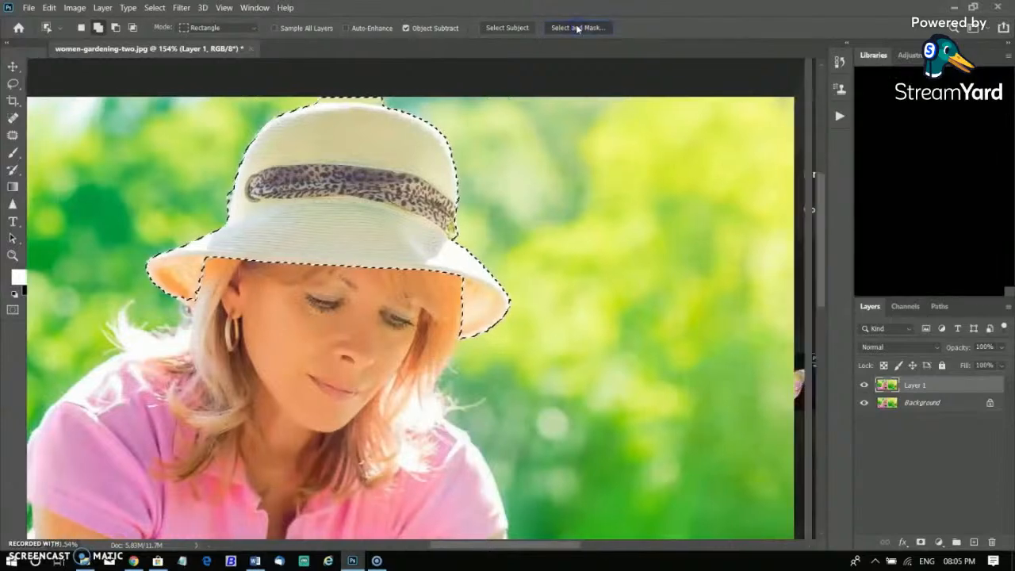
left_click_drag(168, 287, 189, 308)
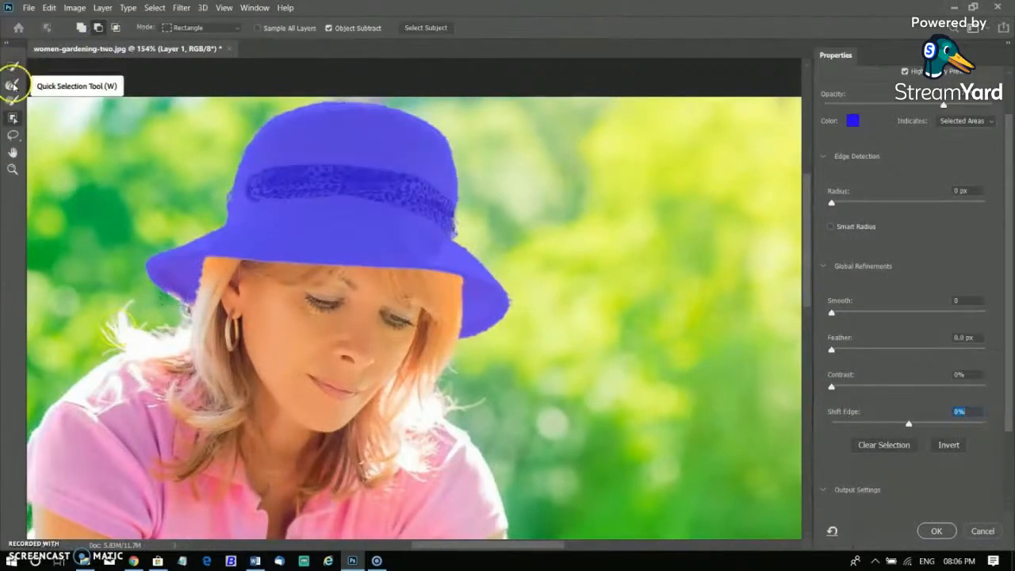
Step: Refine the hat selection along the outer edge of the left brim with the Refine Edge Brush, in both add and subtract modes
left_click(12, 84)
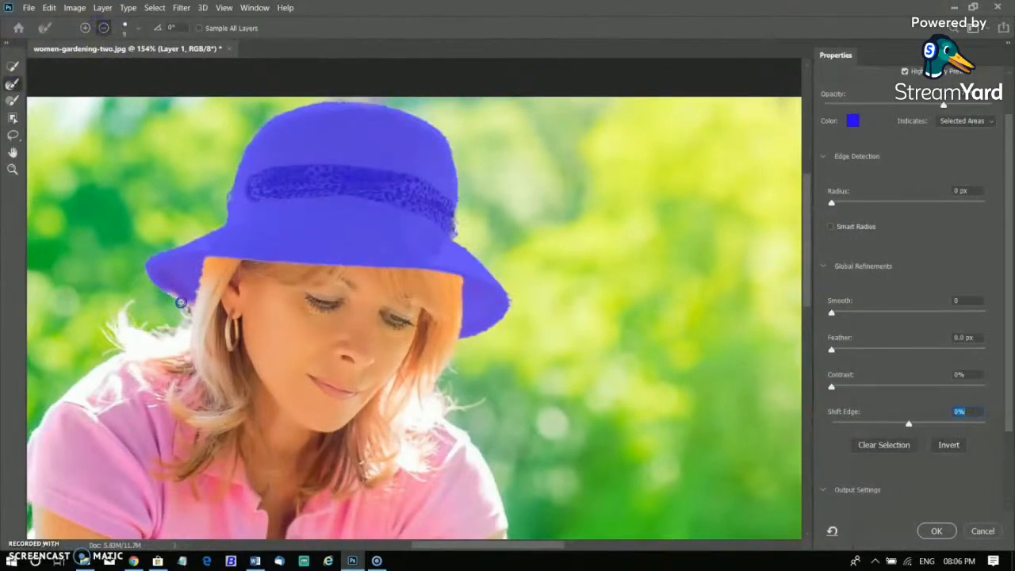
left_click(12, 101)
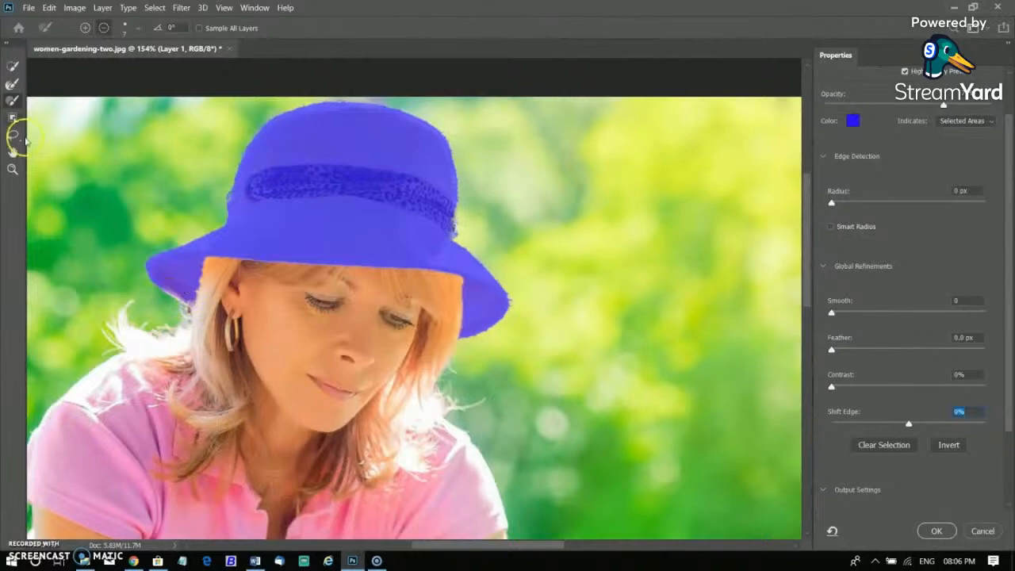
left_click(12, 169)
left_click_drag(172, 295, 222, 242)
key("b")
left_click(12, 84)
left_click_drag(135, 271, 195, 318)
left_click(104, 28)
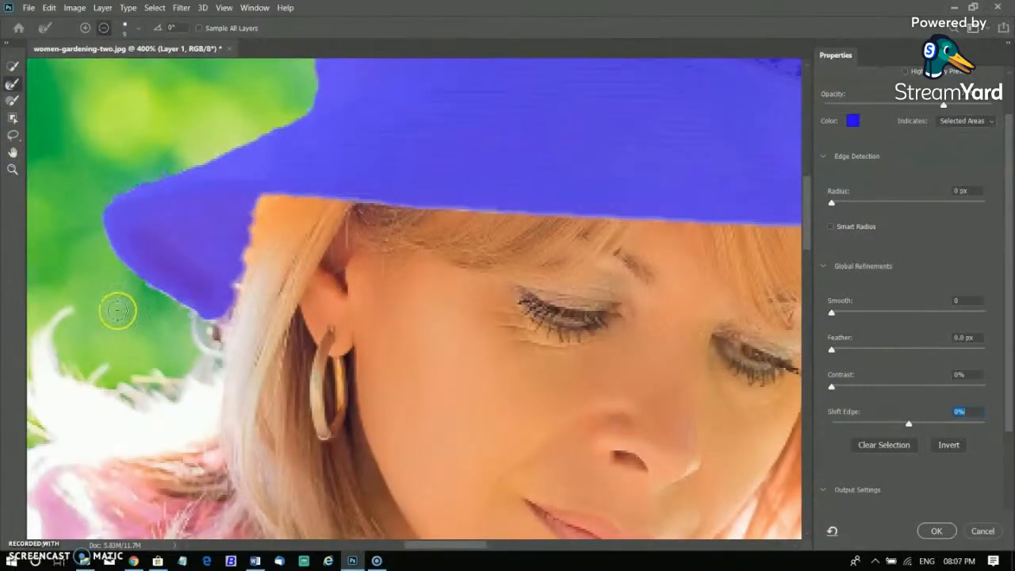
mouse_move(121, 242)
left_mouse_down()
mouse_move(144, 294)
mouse_move(190, 315)
left_mouse_up()
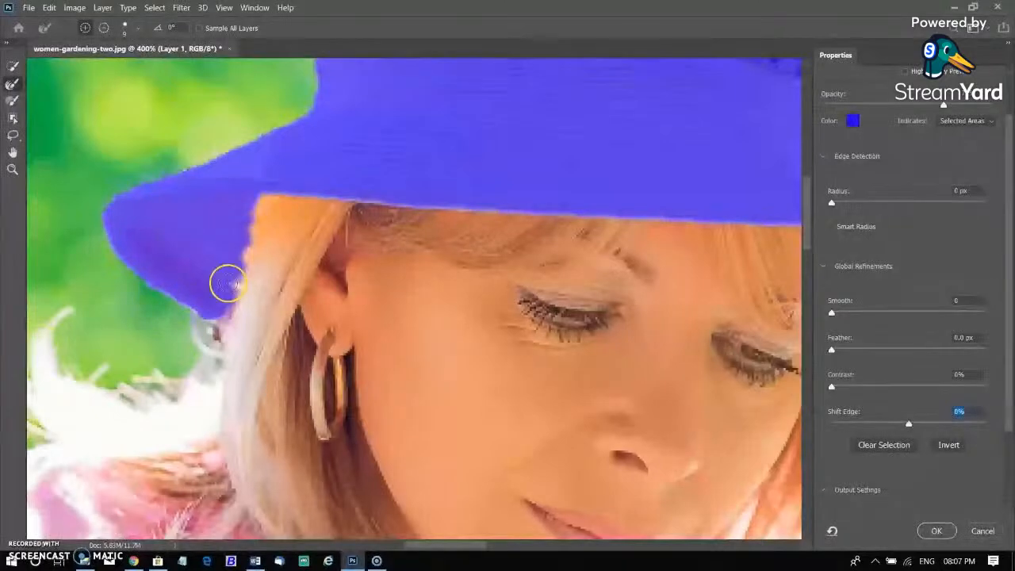
left_click(104, 28)
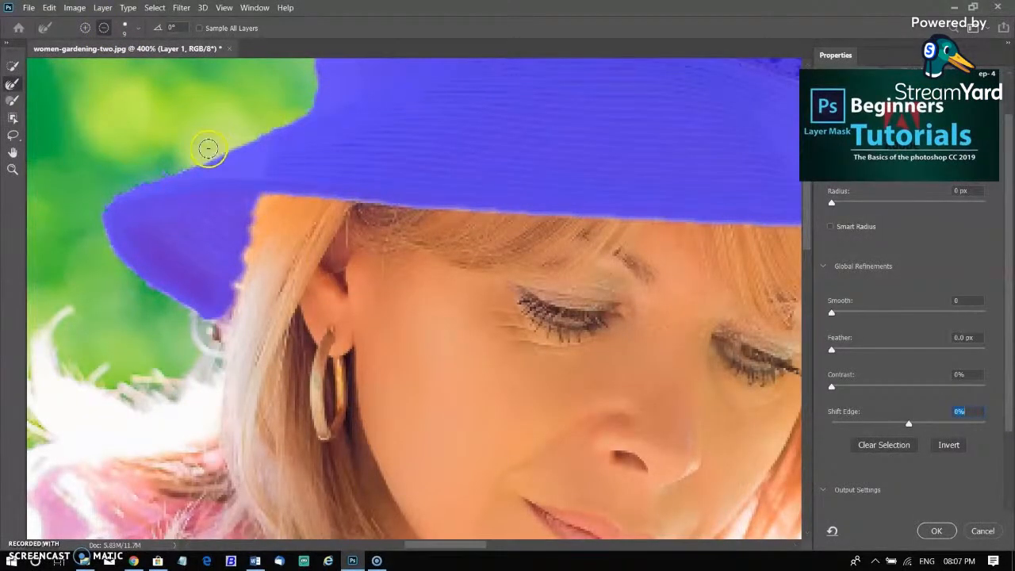
Step: Output the hat selection to a New Layer with Layer Mask, hide Background to check the cut-out, and show Layer 1 beneath it
scroll(996, 415, "down", 2)
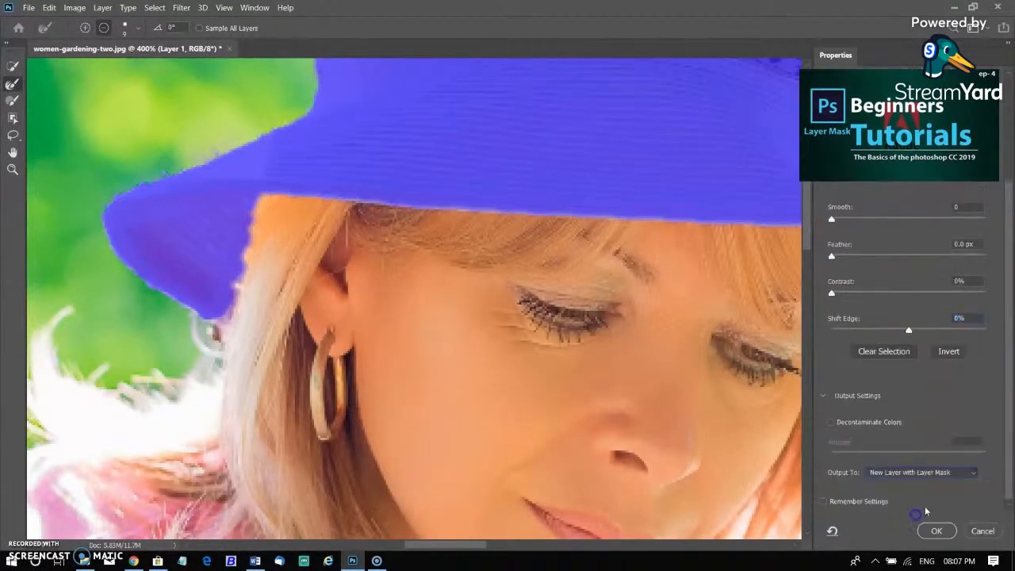
left_click(935, 531)
key("z")
right_click(517, 334)
left_click(532, 343)
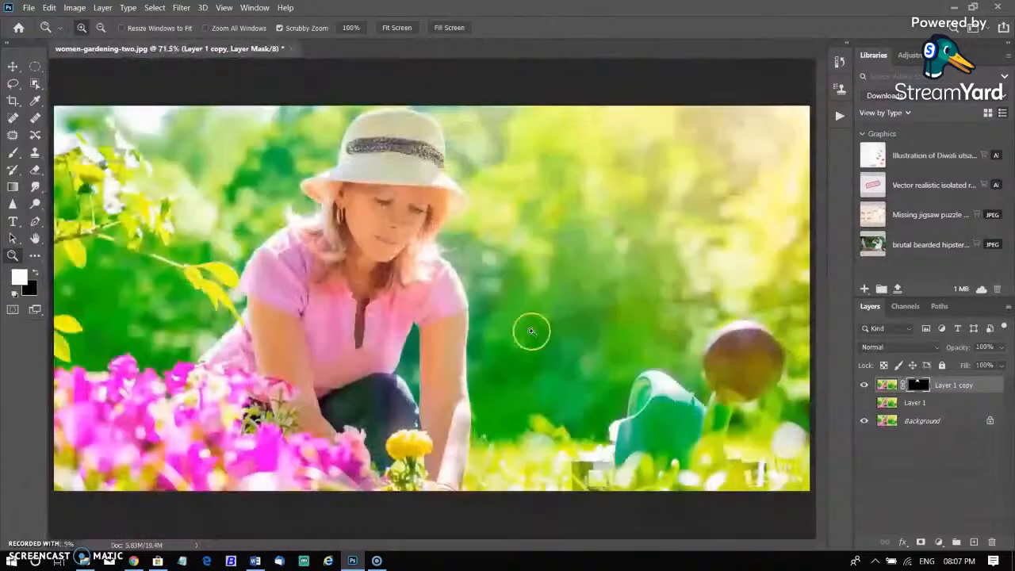
left_click(865, 421)
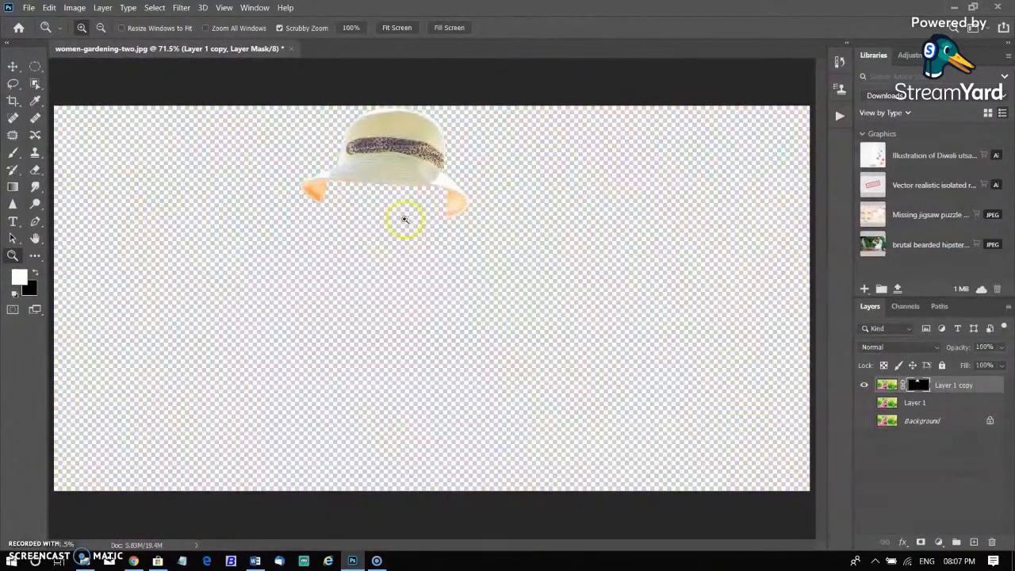
left_click(865, 403)
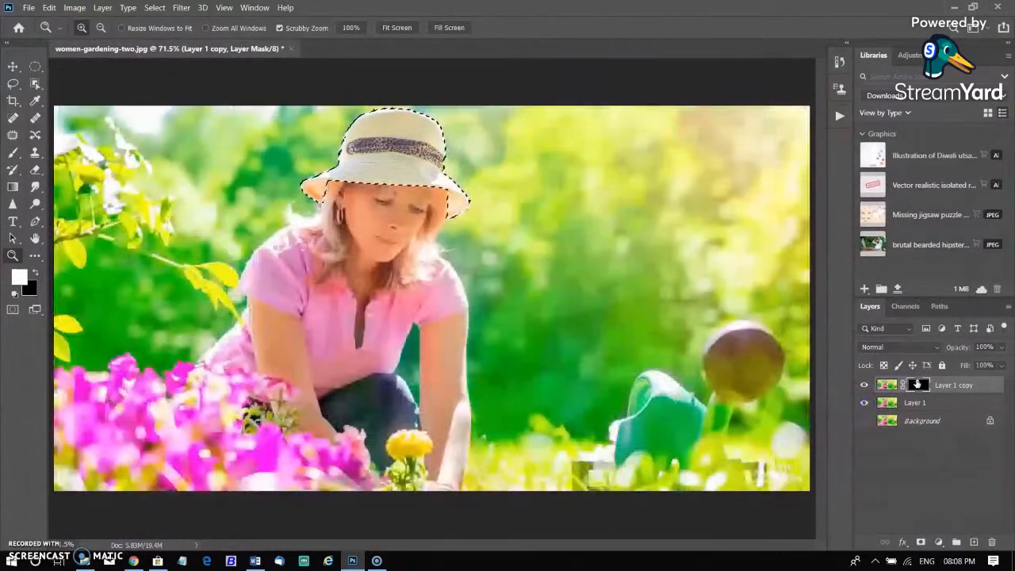
Step: Load the hat's layer mask as a selection and add a Hue/Saturation adjustment layer restricted to it
left_click(940, 541)
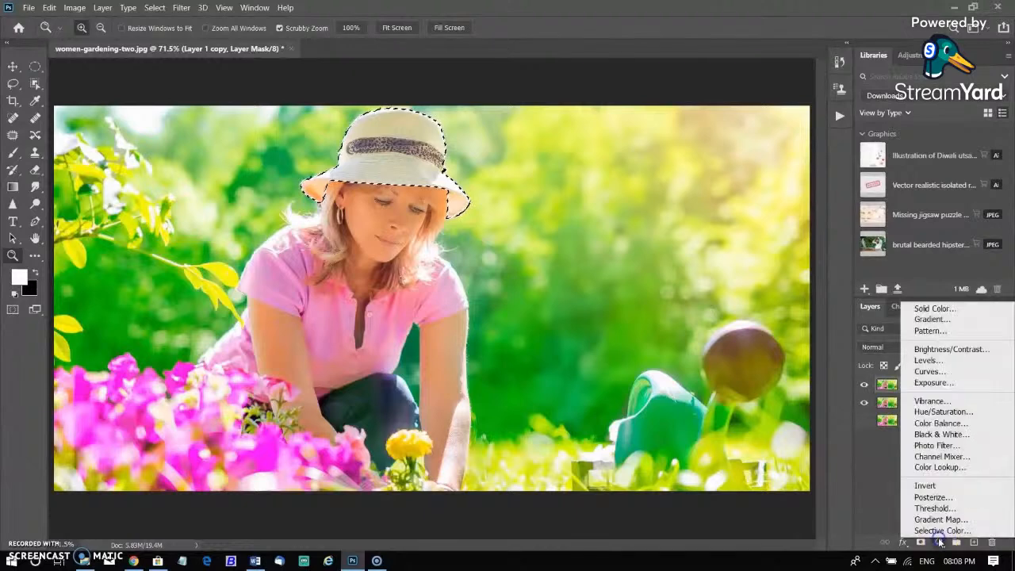
left_click(928, 418)
left_click(686, 259)
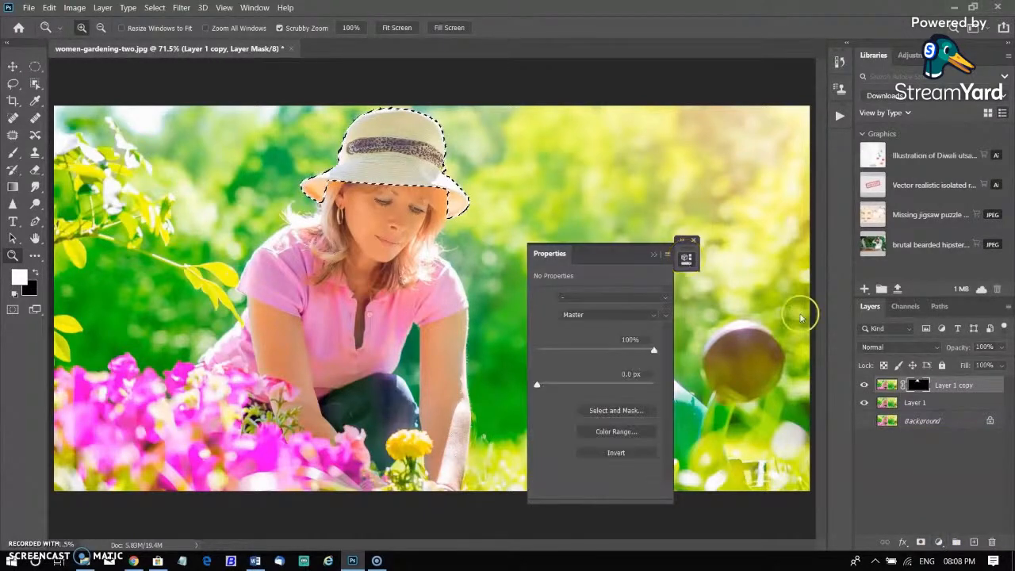
left_click(863, 346)
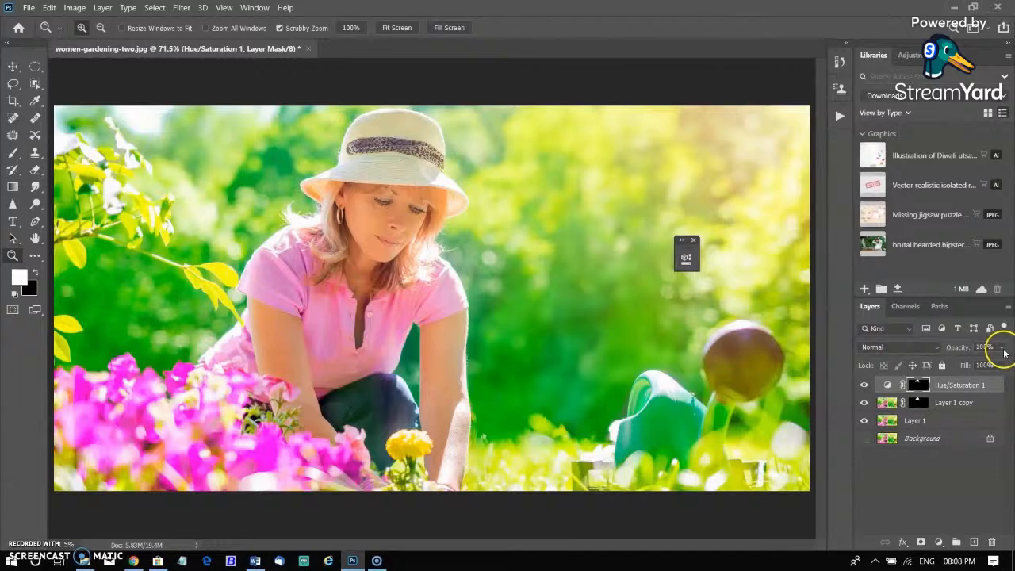
Step: Clip the adjustment to the hat layer and colorize the hat pink with hue 323, saturation 40 and lightness -20
left_click(690, 259)
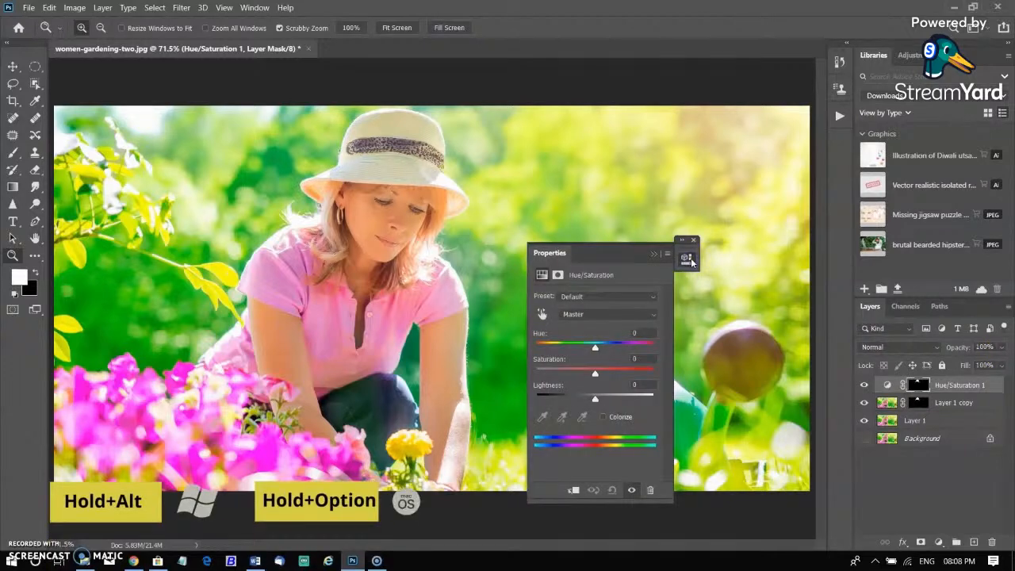
left_click(571, 489)
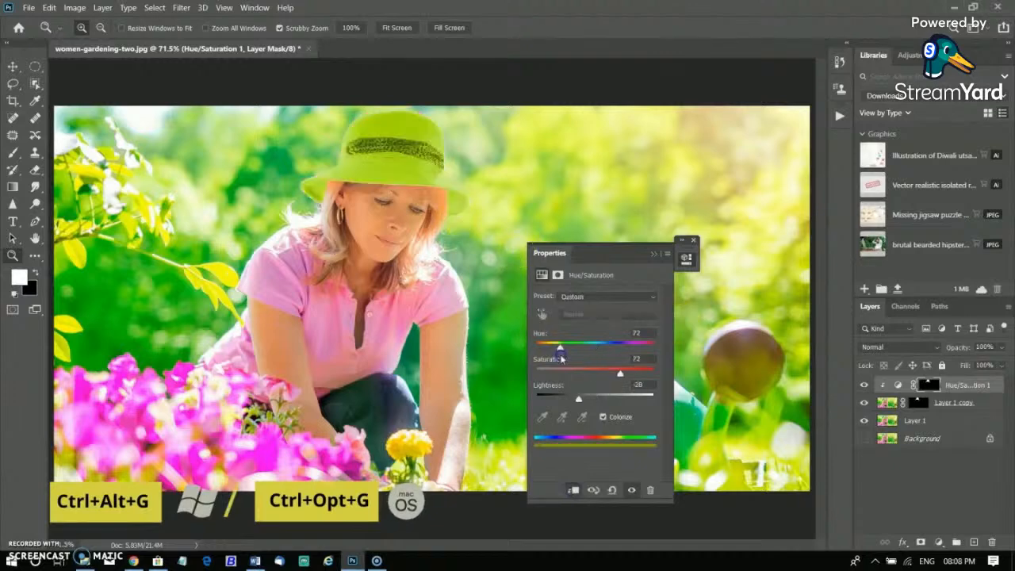
left_click_drag(561, 352, 641, 349)
left_click_drag(621, 375, 583, 381)
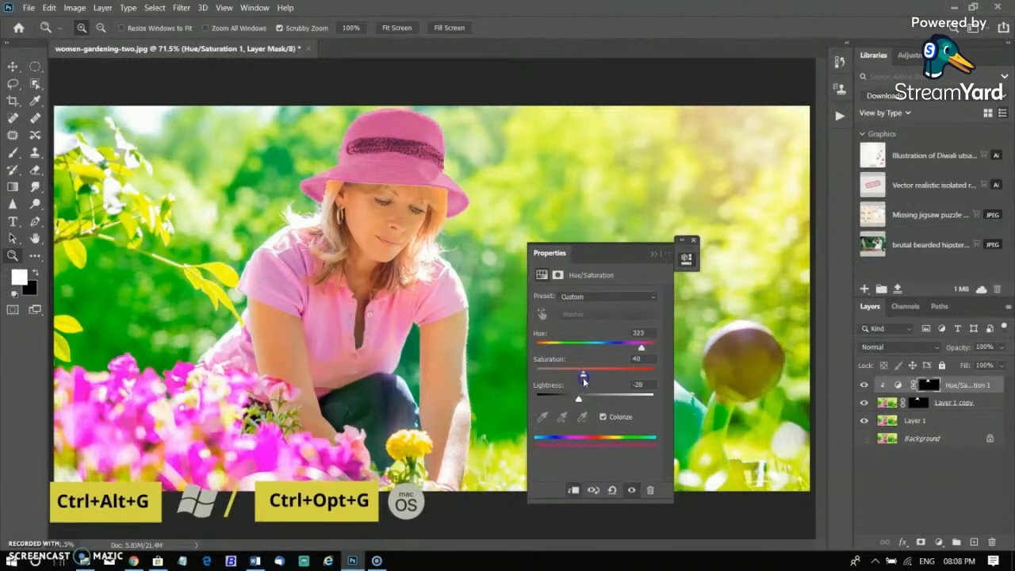
left_click(652, 253)
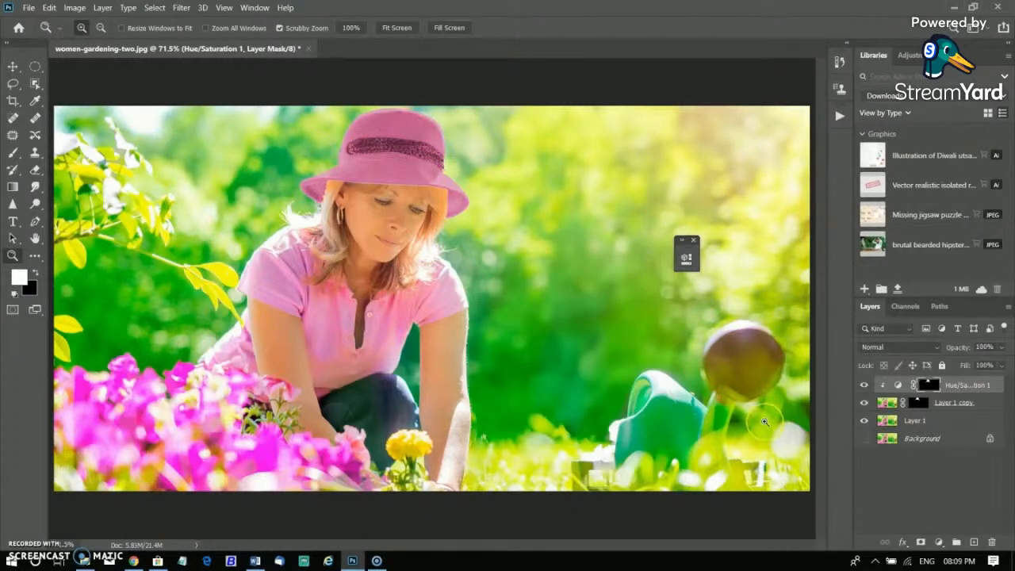
Step: Add a Curves adjustment layer clipped to the hat layer and shape its RGB curve to brighten the highlights and darken the midtones
left_click(937, 543)
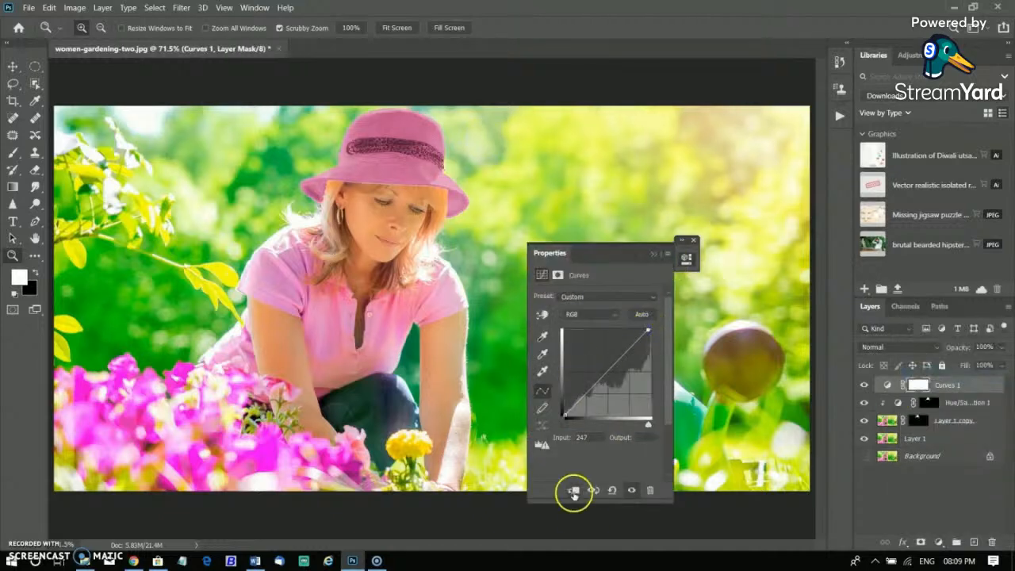
left_click(573, 489)
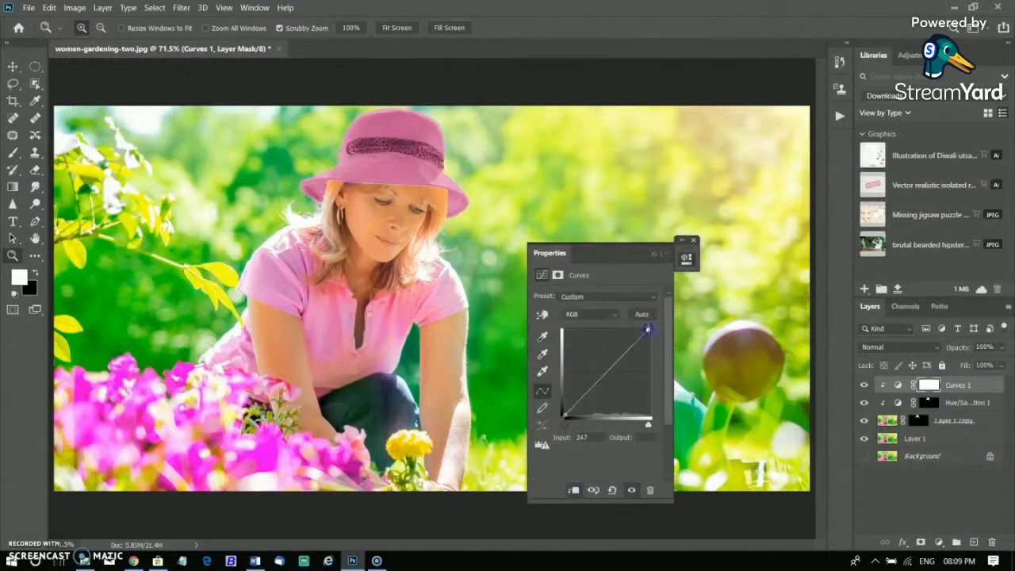
left_click_drag(648, 331, 640, 332)
left_click_drag(603, 368, 603, 378)
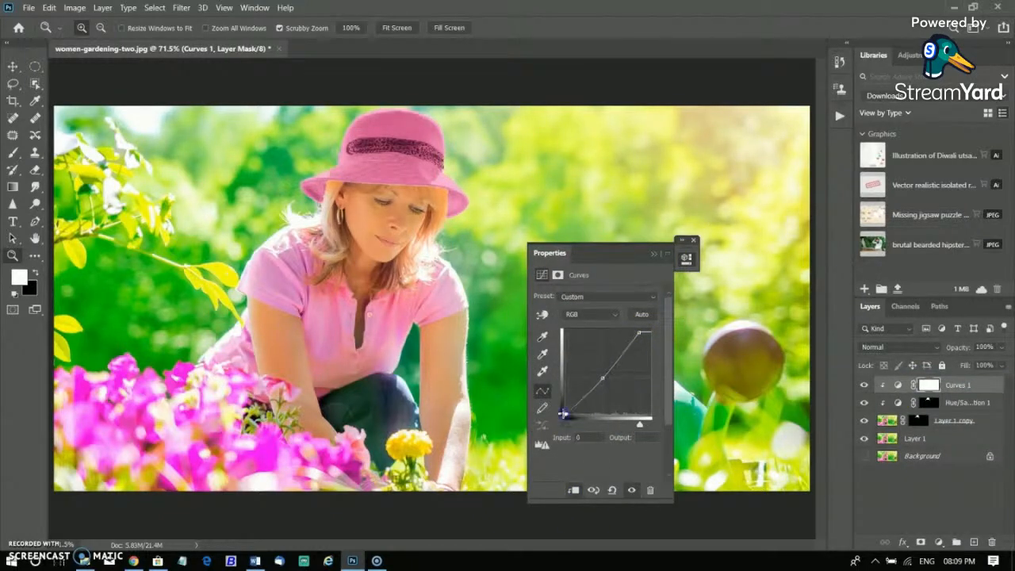
left_click(619, 358)
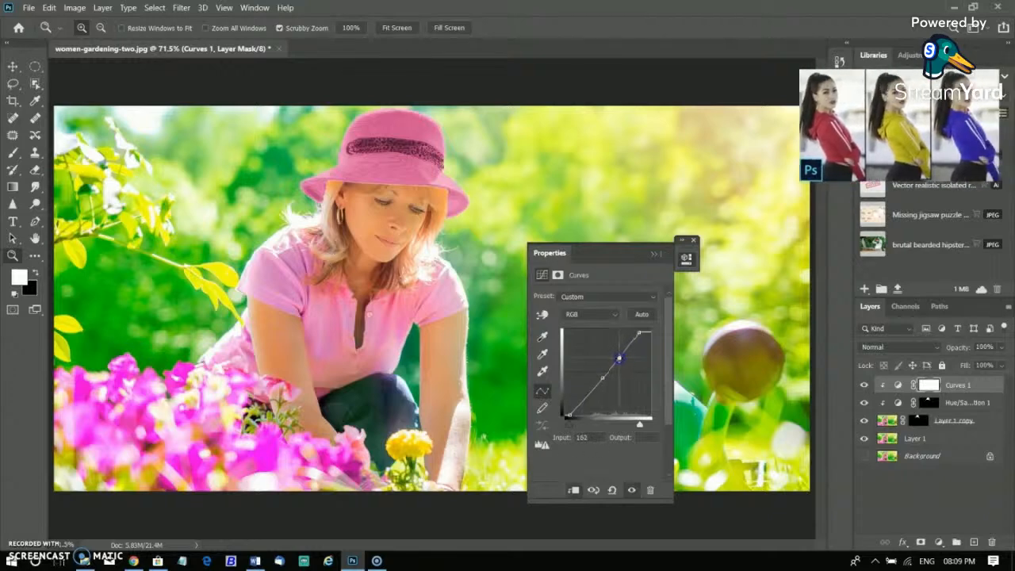
left_click_drag(604, 379, 599, 380)
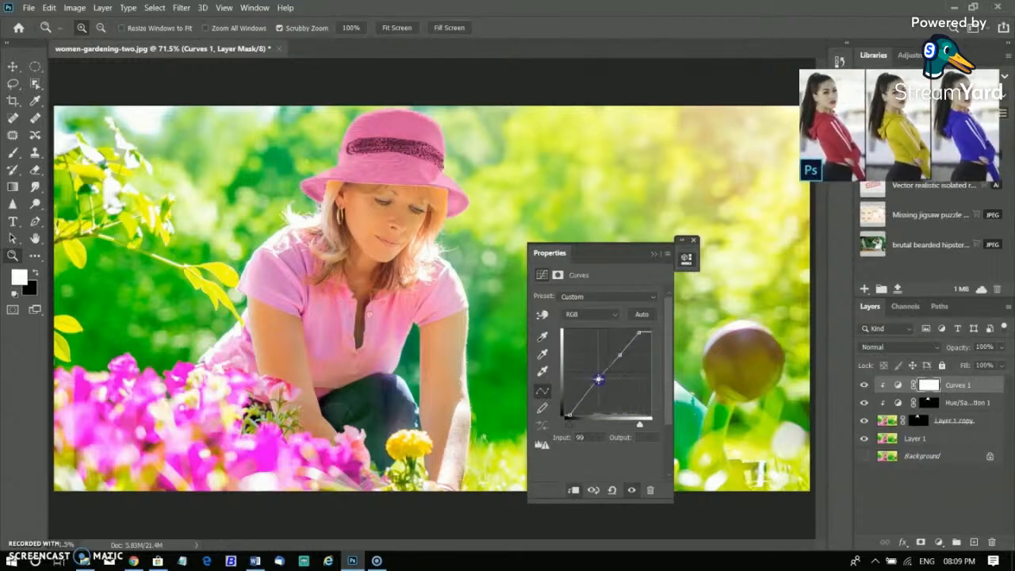
left_click(689, 240)
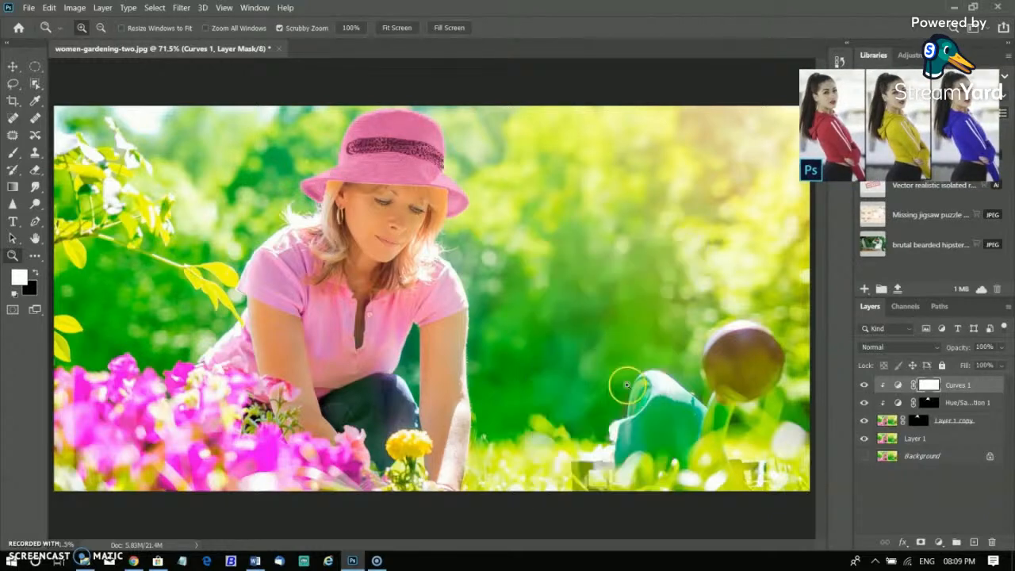
Step: Group Layer 1 copy with its Hue/Saturation 1 and Curves 1 adjustments, and hide the hat group
left_click(975, 423)
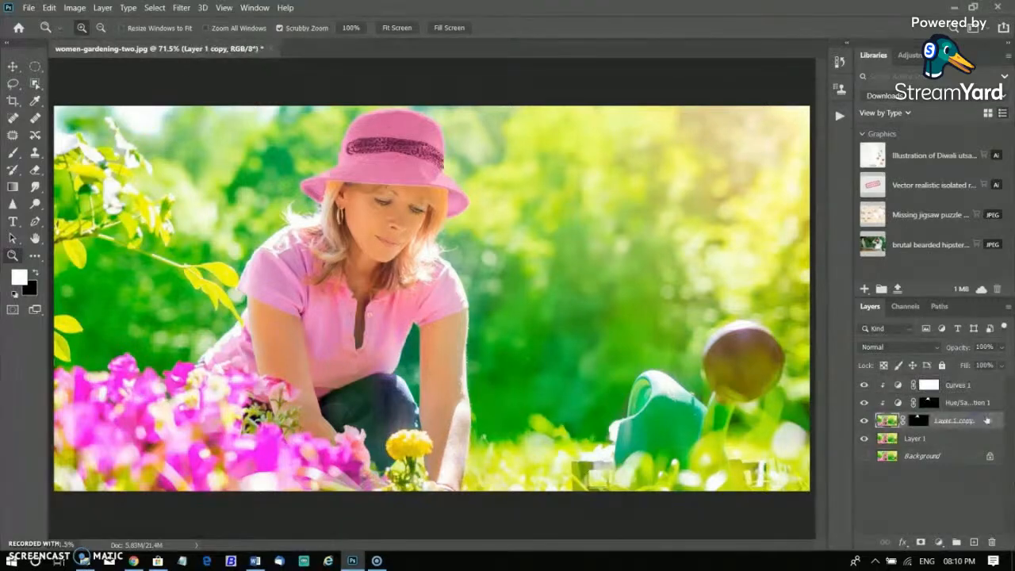
left_click(989, 402, "shift")
left_click(985, 386, "shift")
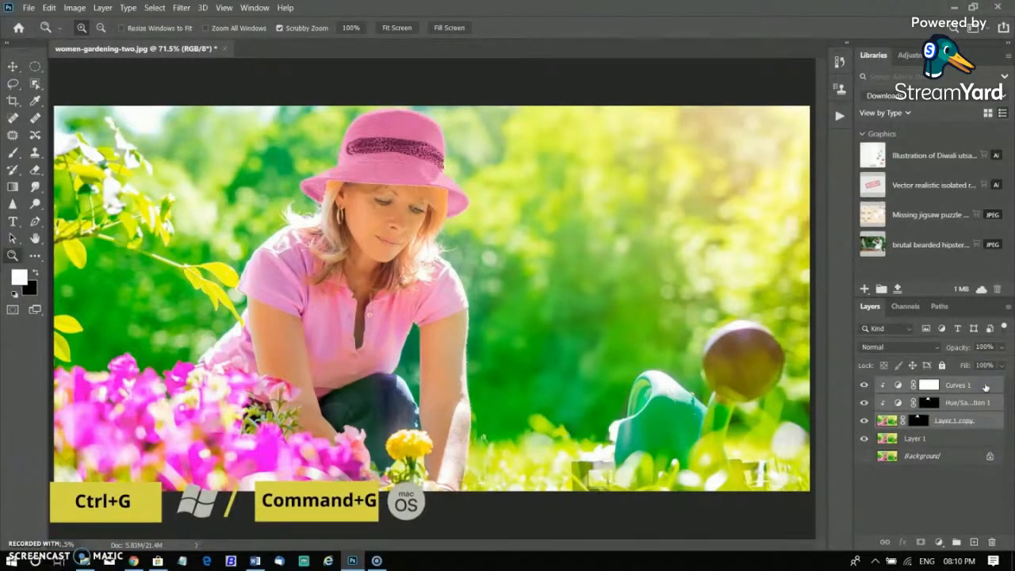
key("ctrl+g")
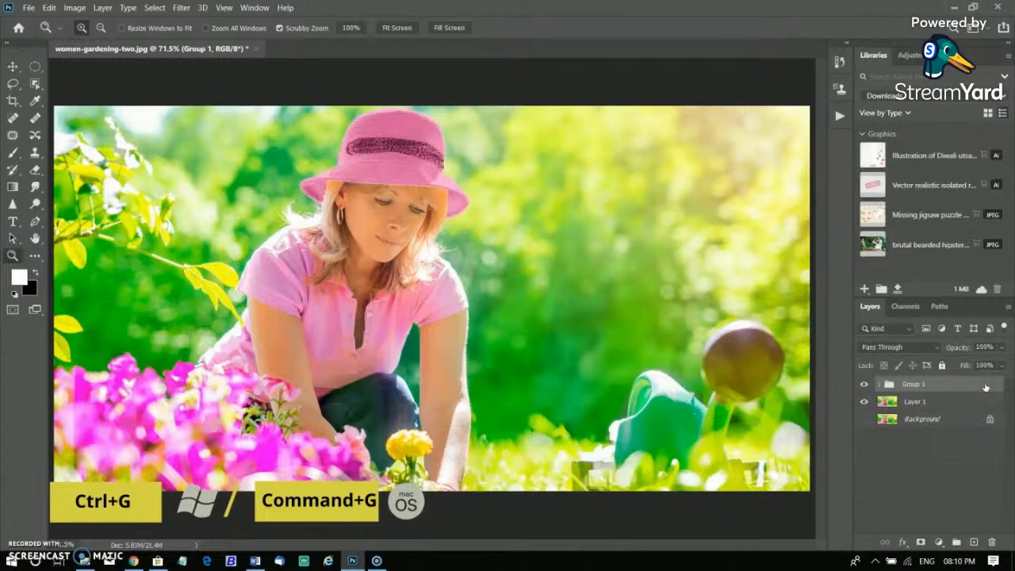
left_click(864, 384)
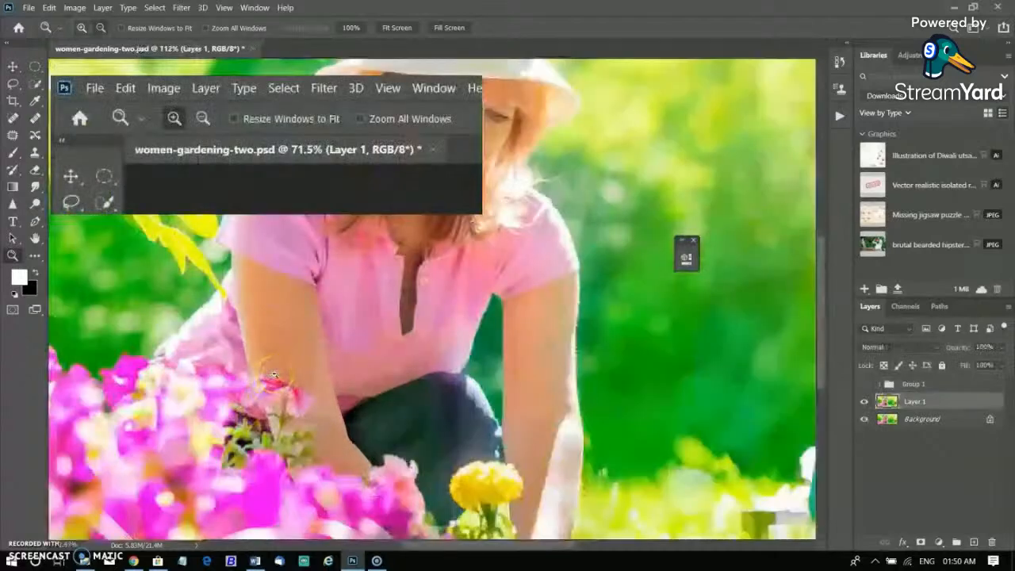
Step: Select the woman's pink shirt with the Object Selection Tool in Rectangle mode
left_click(33, 86)
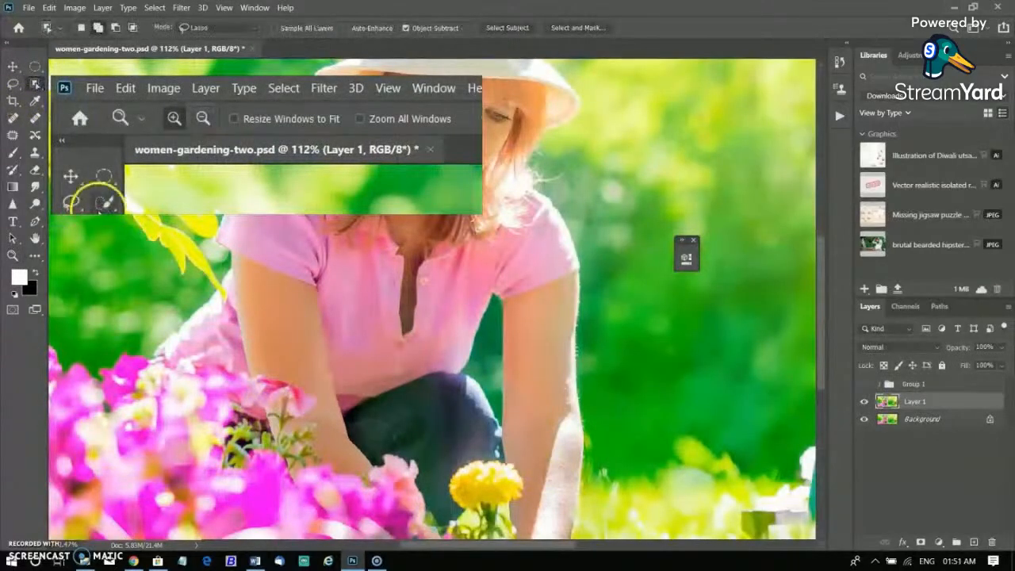
left_click(204, 27)
left_click(207, 34)
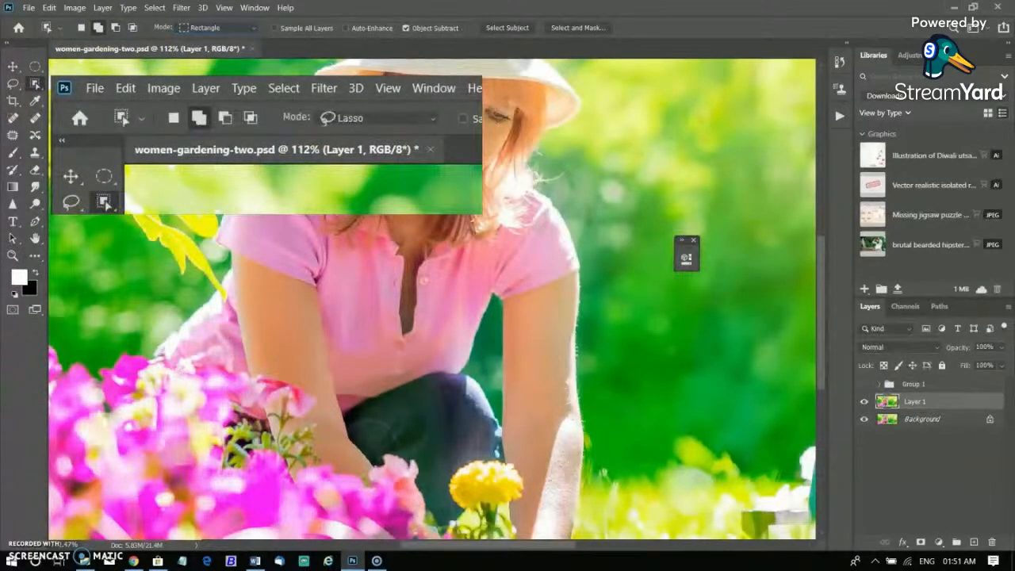
left_click_drag(222, 124, 583, 424)
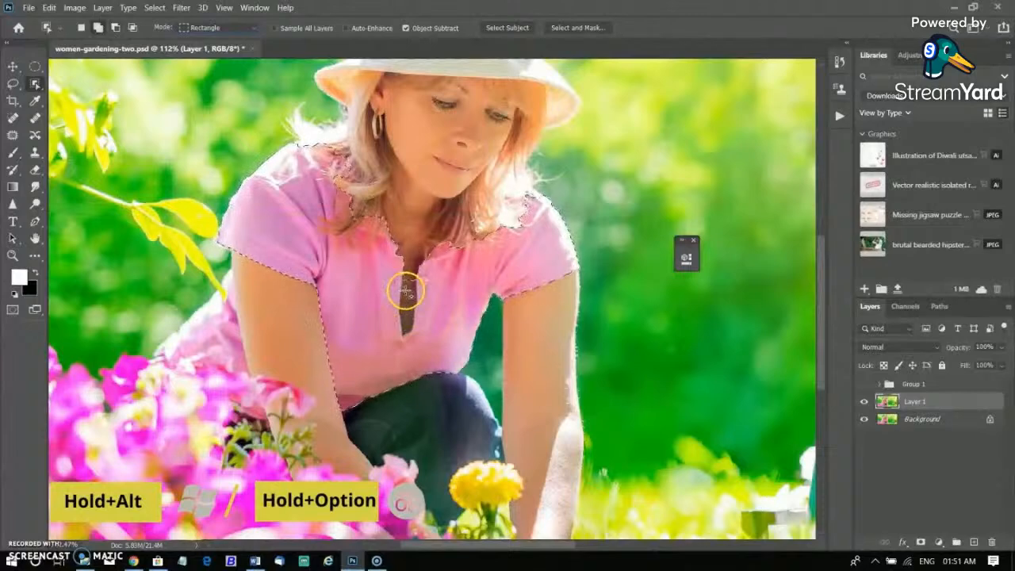
Step: Subtract the neckline opening below the collar from the shirt selection with the Object Selection Tool
key("alt")
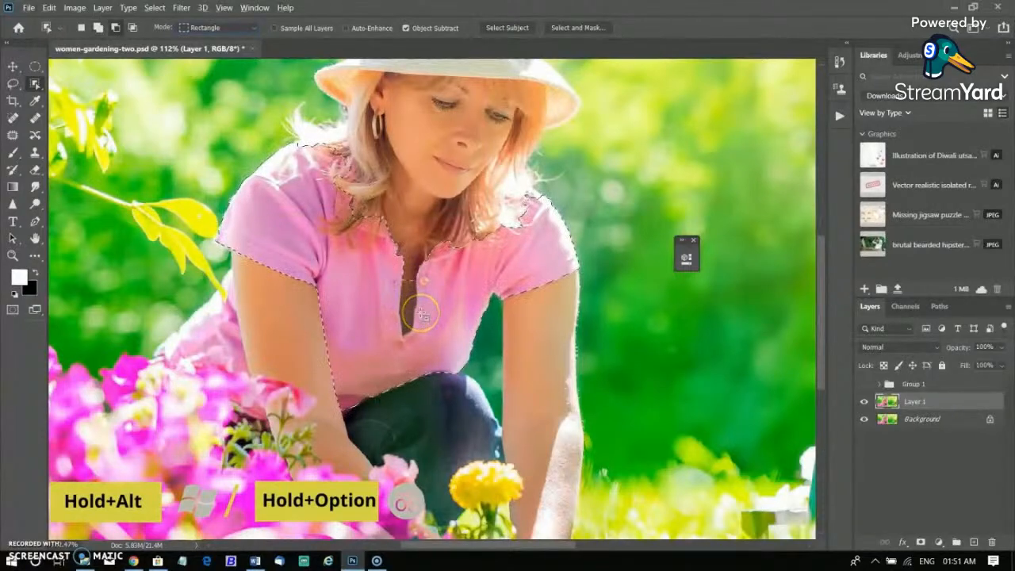
scroll(420, 315, "up", 3)
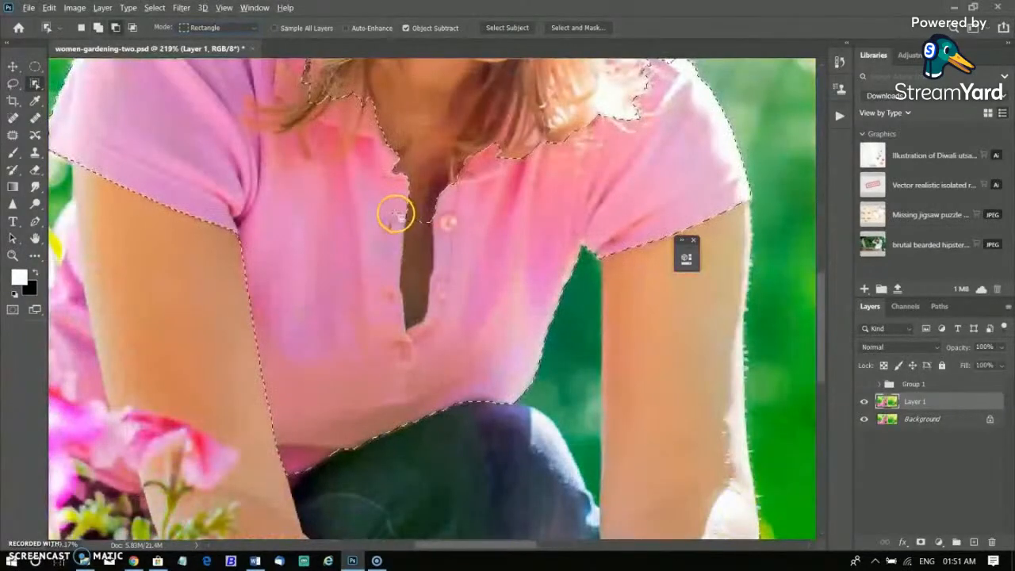
left_click_drag(401, 212, 439, 337)
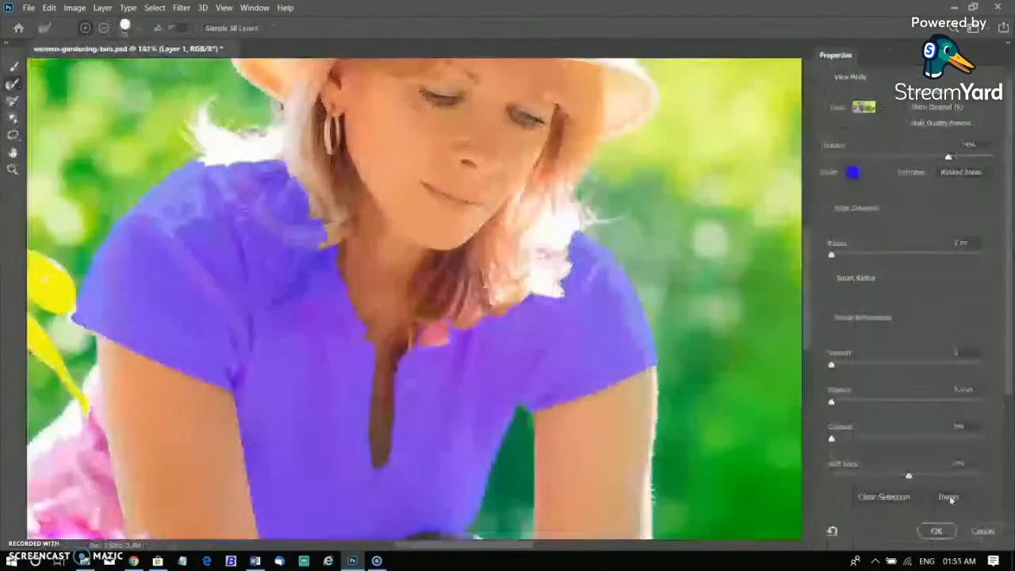
Step: Refine the shirt selection where the hair overlaps it with the Refine Edge Brush, and output it to a New Layer with Layer Mask
left_click_drag(316, 252, 281, 296)
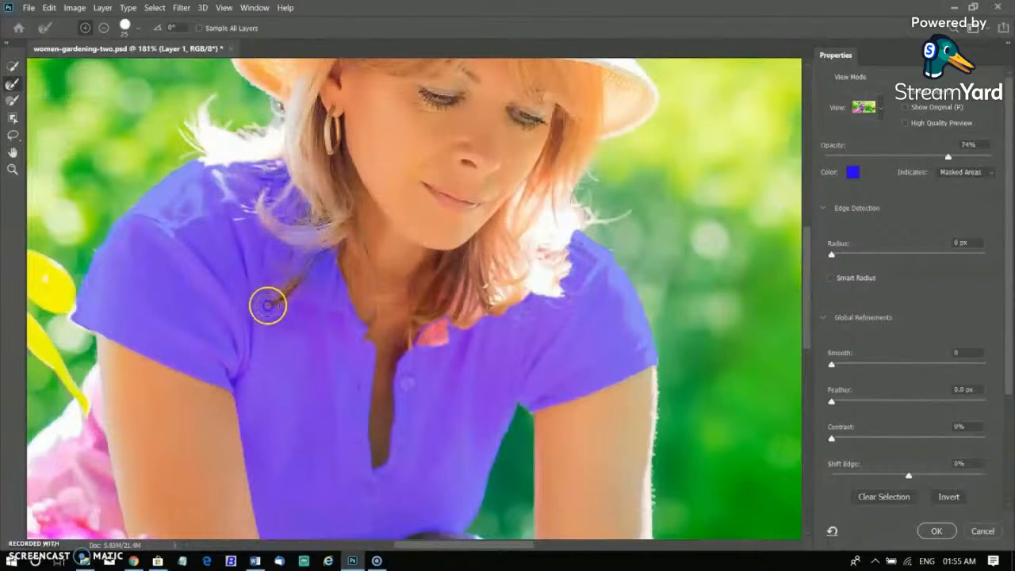
left_click(14, 85)
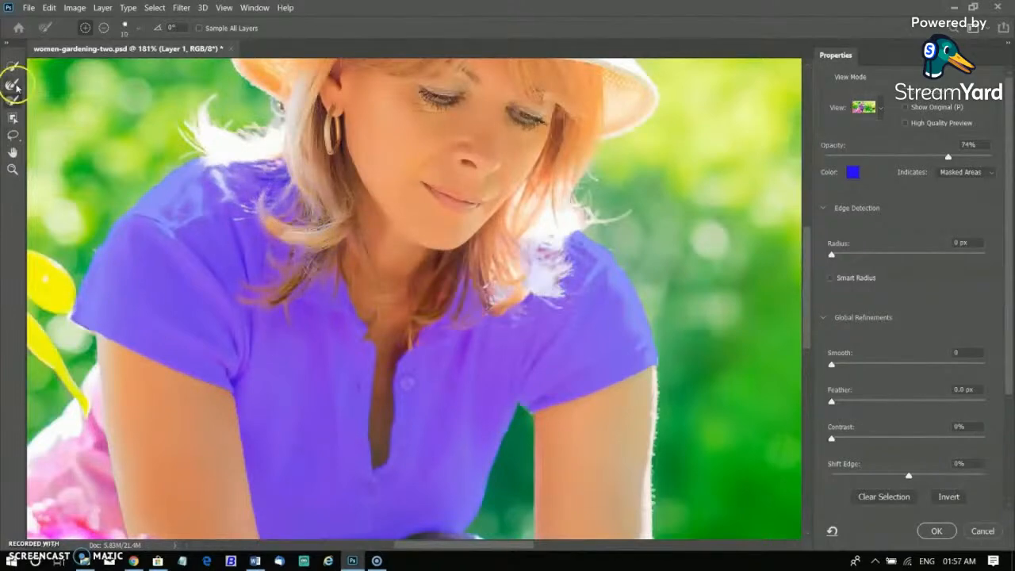
scroll(903, 317, "down", 5)
left_click(917, 468)
left_click(906, 512)
left_click(936, 528)
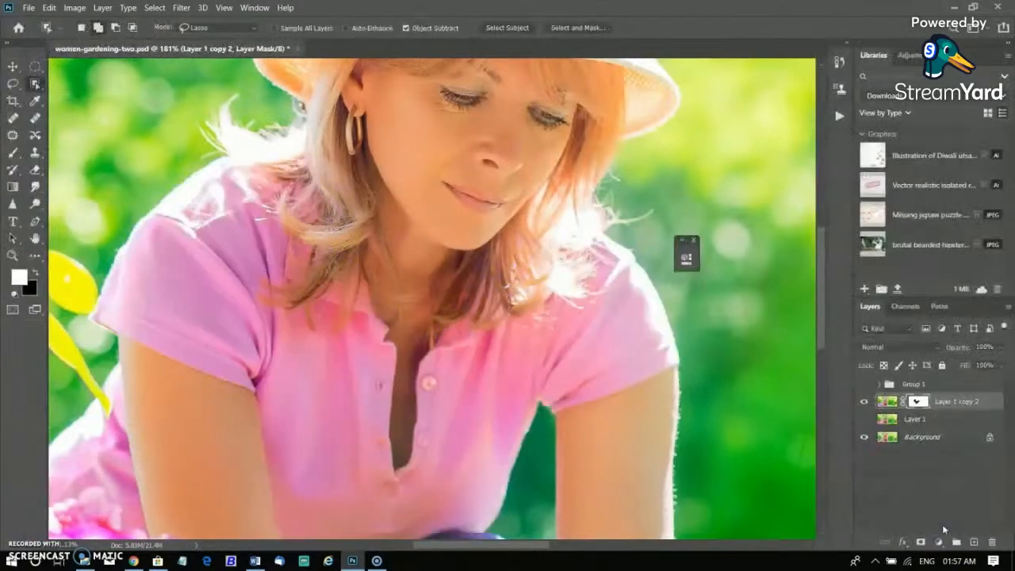
Step: Load the shirt's layer mask as a selection and add a Hue/Saturation adjustment that colorizes the shirt yellow with hue 45
left_click(918, 401, "ctrl")
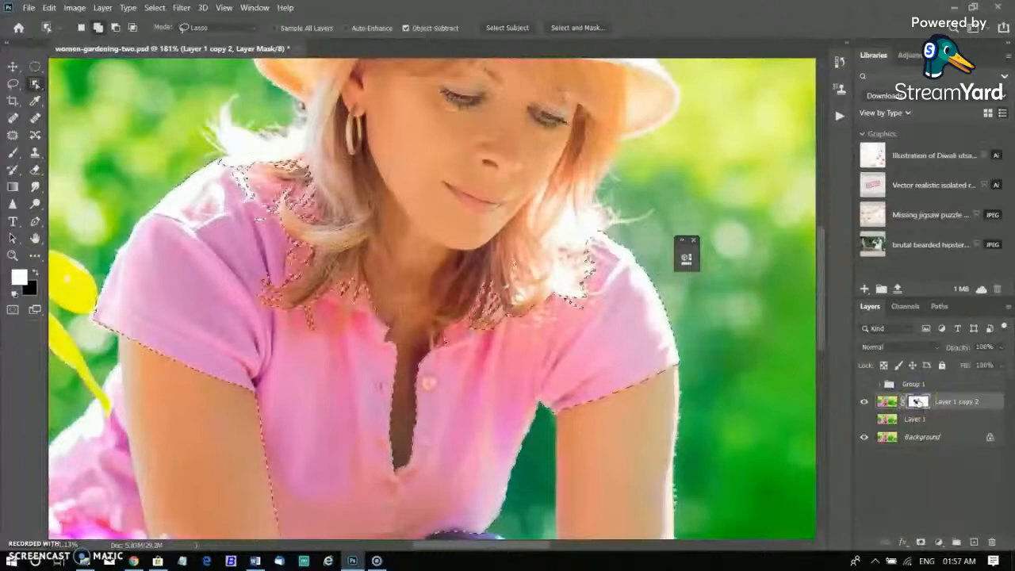
left_click_drag(787, 460, 788, 428)
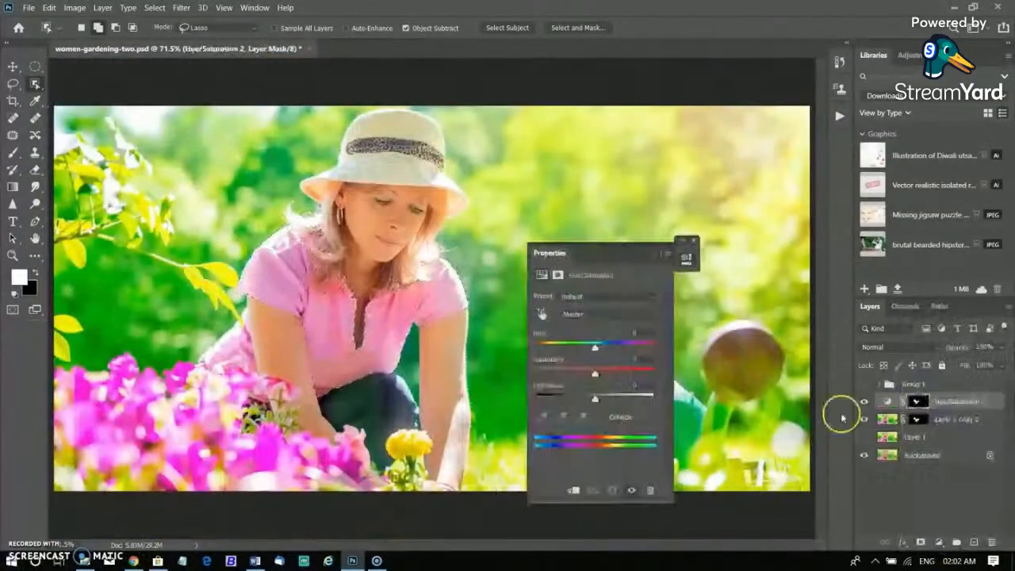
left_click(603, 416)
left_click_drag(537, 349, 564, 351)
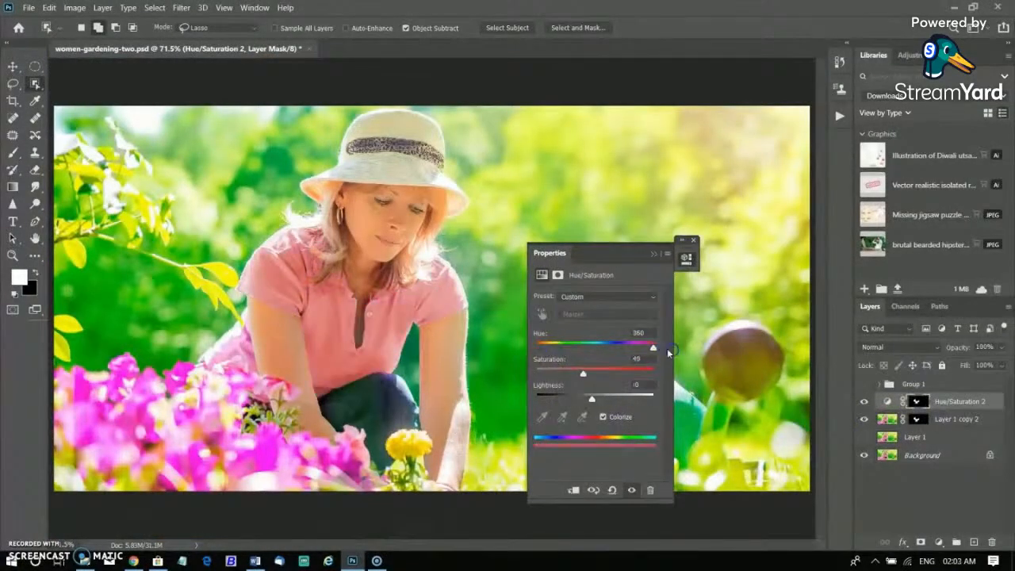
left_click_drag(667, 348, 552, 355)
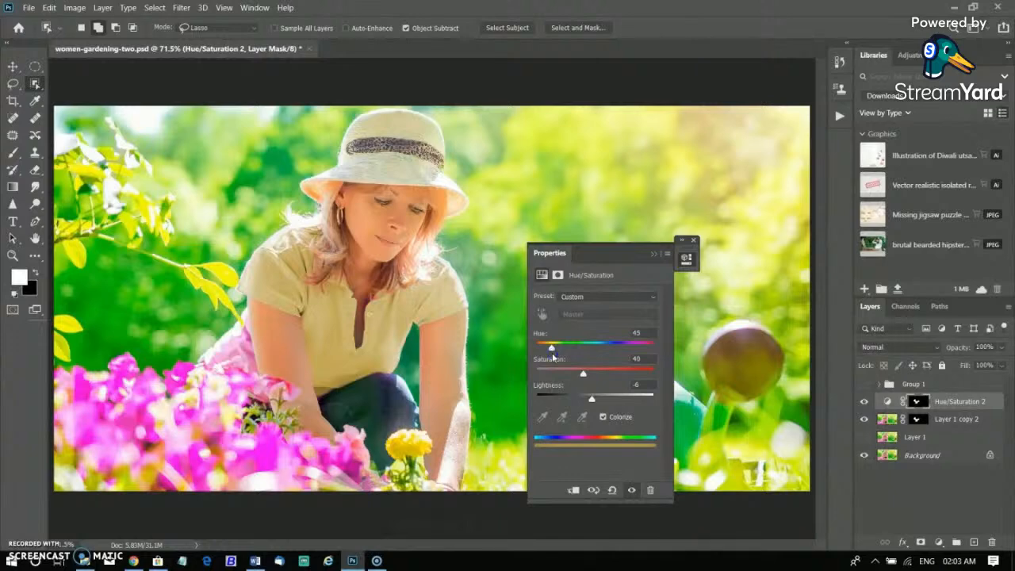
left_click(653, 254)
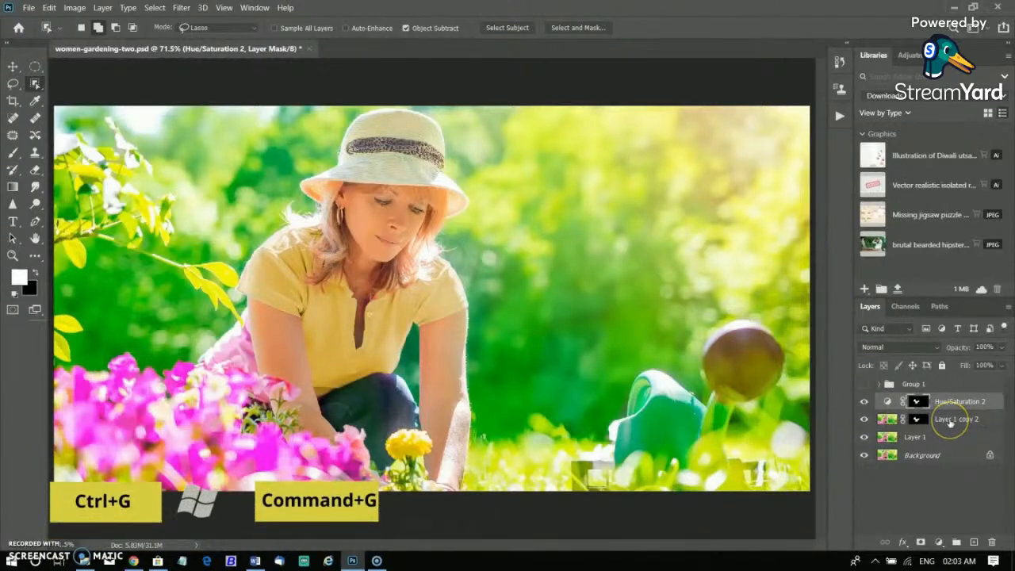
Step: Group Hue/Saturation 2 with Layer 1 copy 2, and show the hat group above the new shirt group
left_click(950, 420, "shift")
left_click(947, 403)
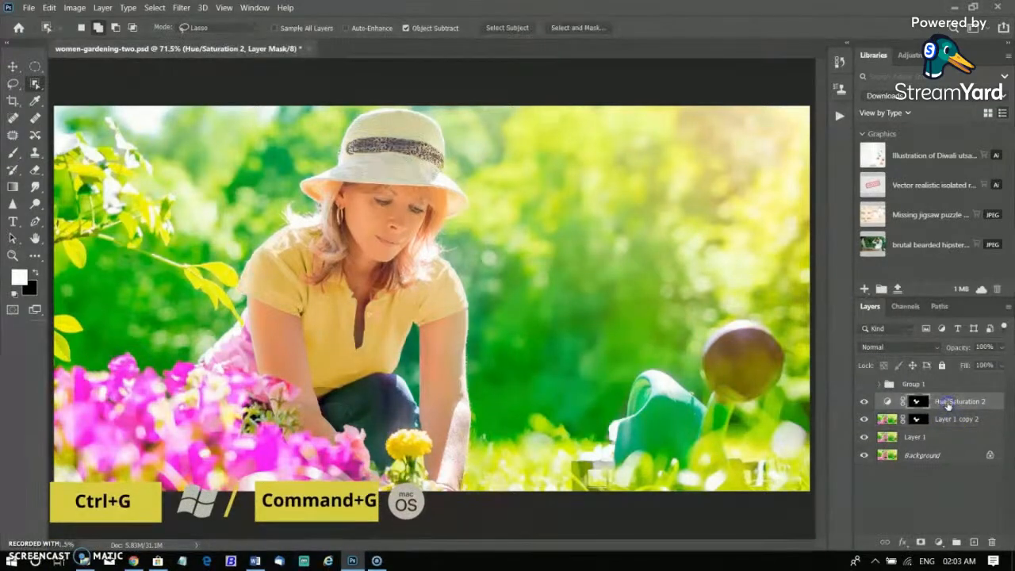
left_click(941, 422, "shift")
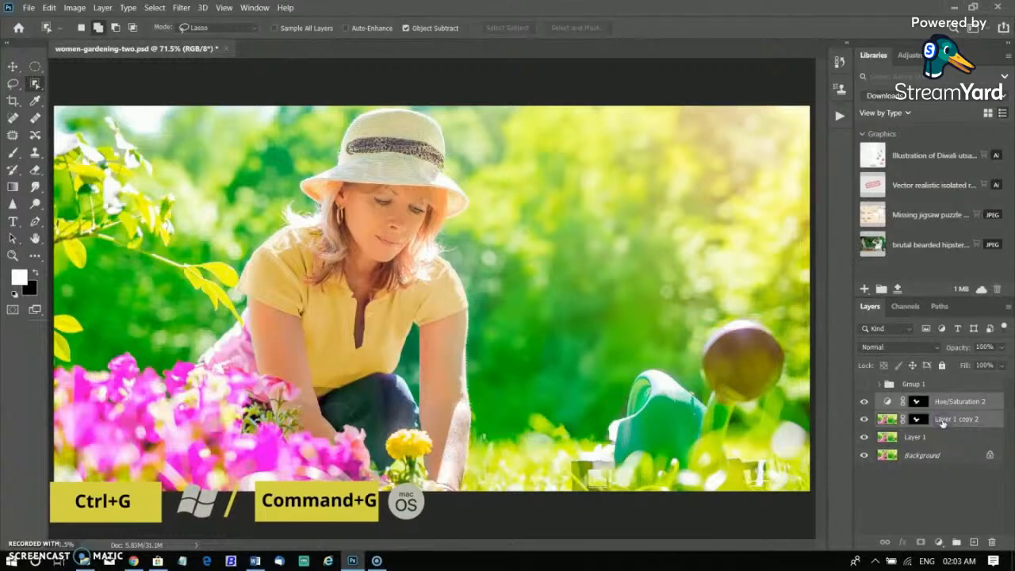
key("ctrl+g")
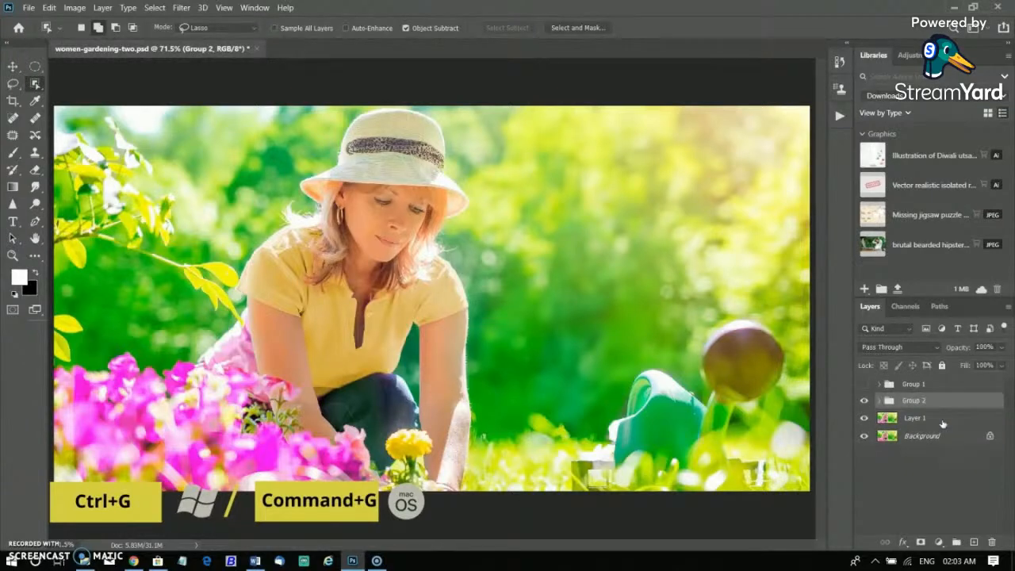
left_click(864, 418)
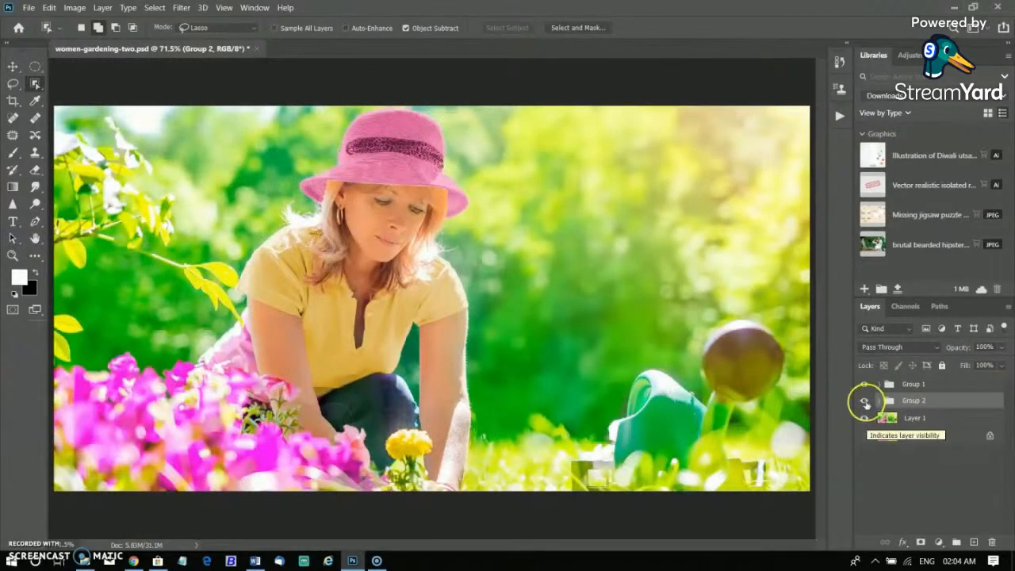
left_click(867, 385)
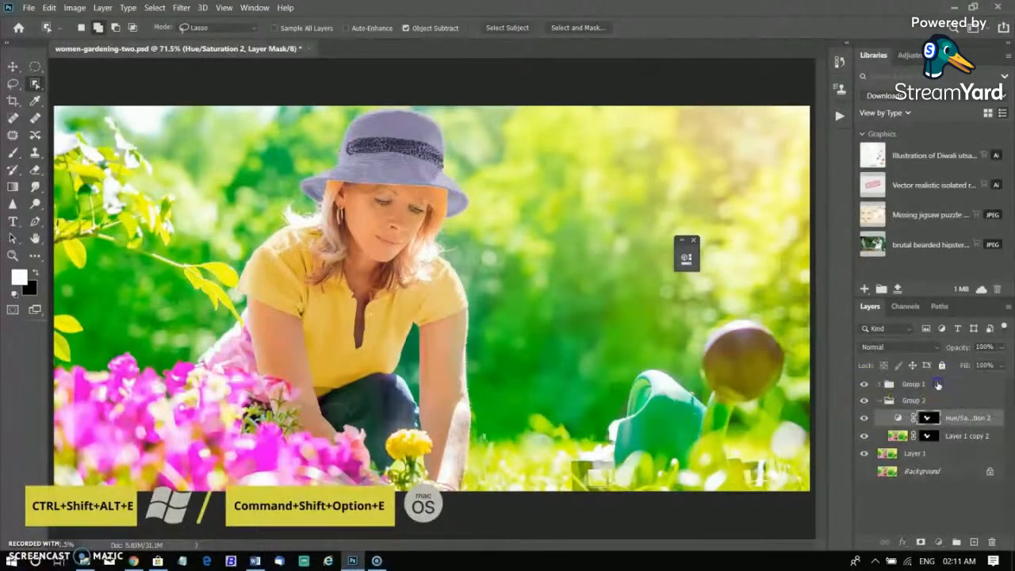
Step: Stamp all visible layers into a new merged layer above Group 1
left_click(937, 384)
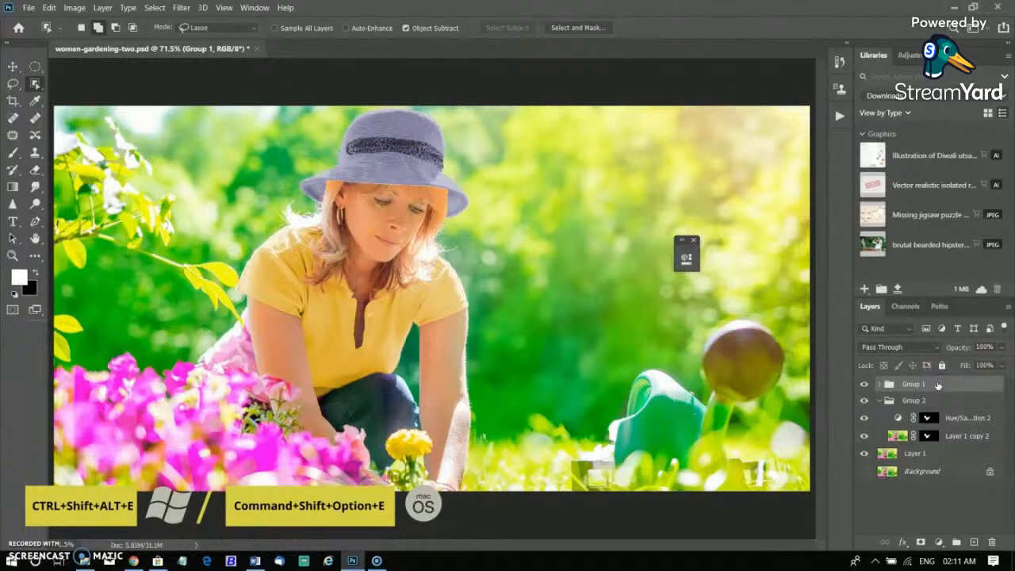
key("ctrl+shift+alt+e")
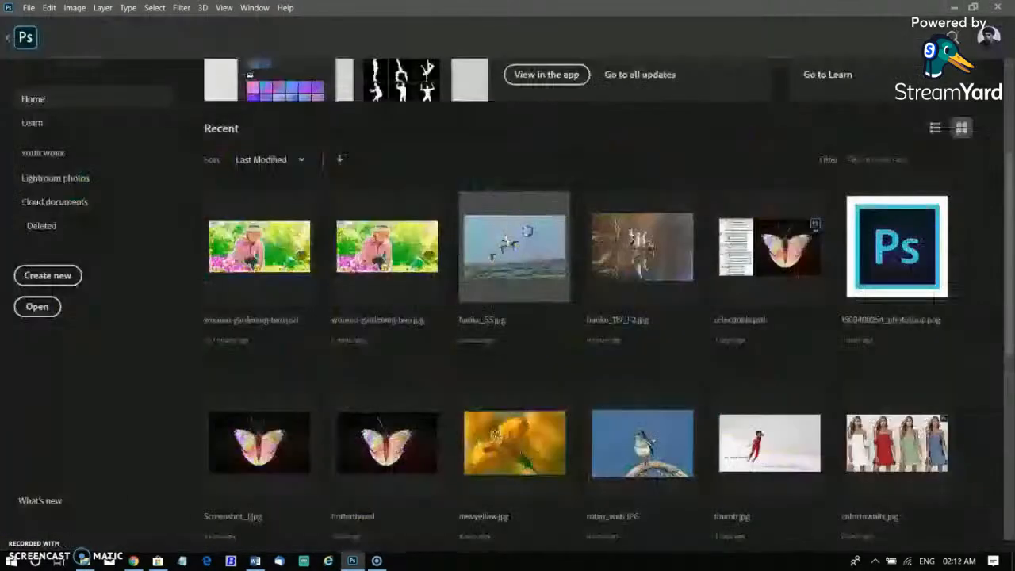
Step: Open harike_55.jpg and use Select Subject on the flying birds and on the flower in newyellow.jpg
left_click(515, 238)
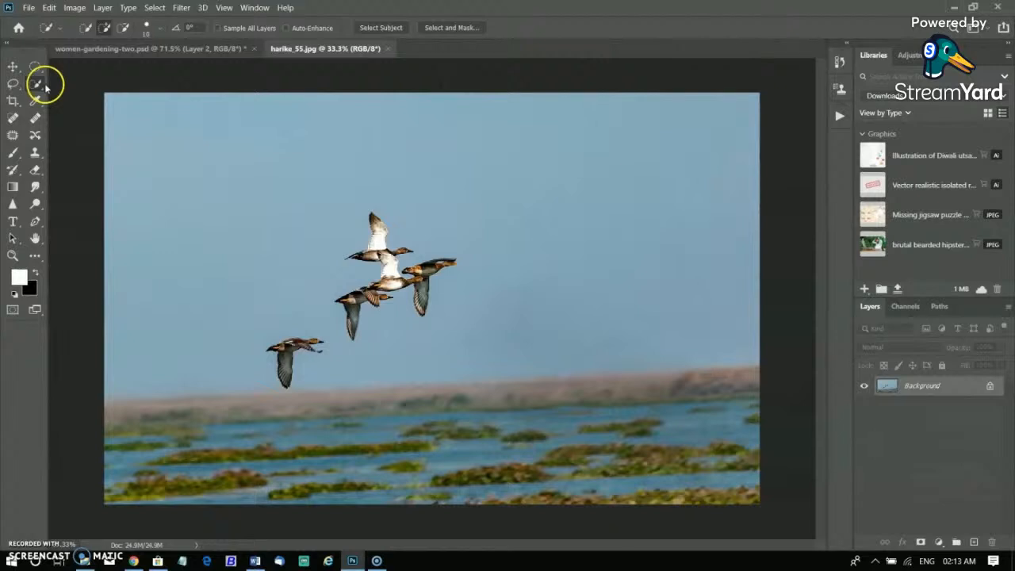
left_click(382, 28)
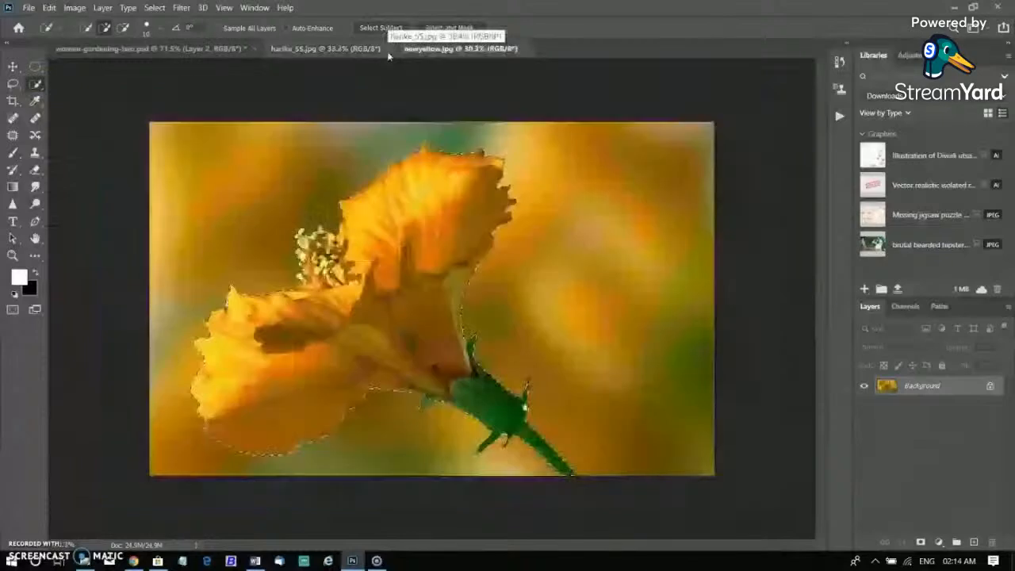
left_click(392, 27)
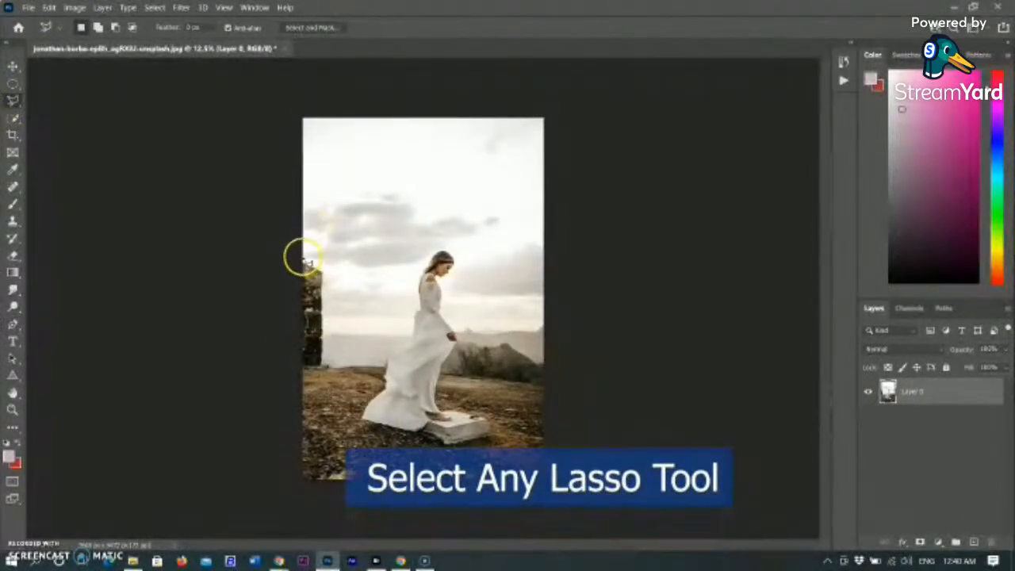
Step: Outline the stone pillar at the photo's left edge with a closed polygonal lasso selection
left_click(328, 271)
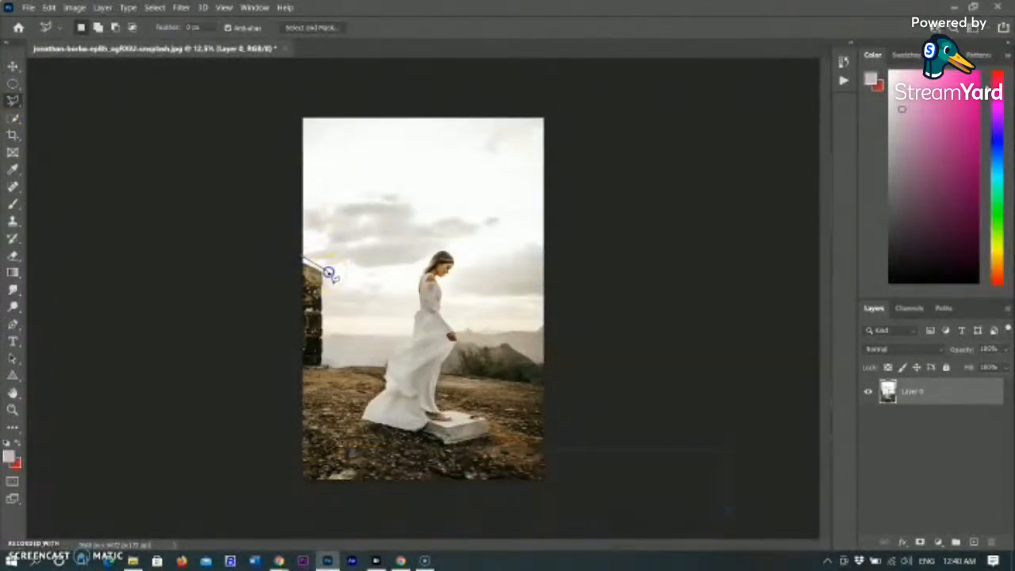
left_click(325, 368)
left_click(302, 371)
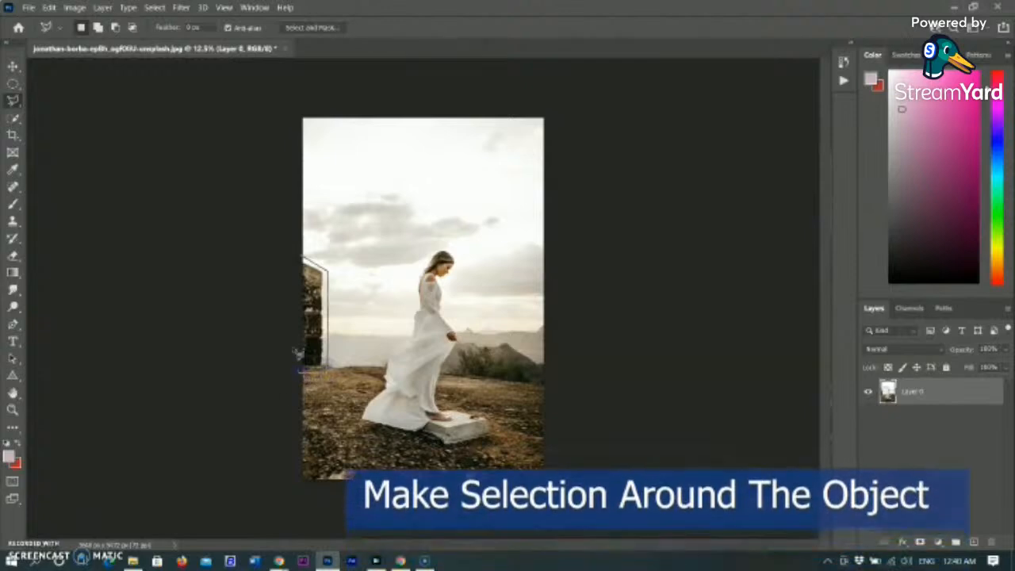
left_click(297, 259)
Step: Try filling the pillar selection with a solid custom color in Normal mode at 100% opacity, and undo the fill
right_click(317, 314)
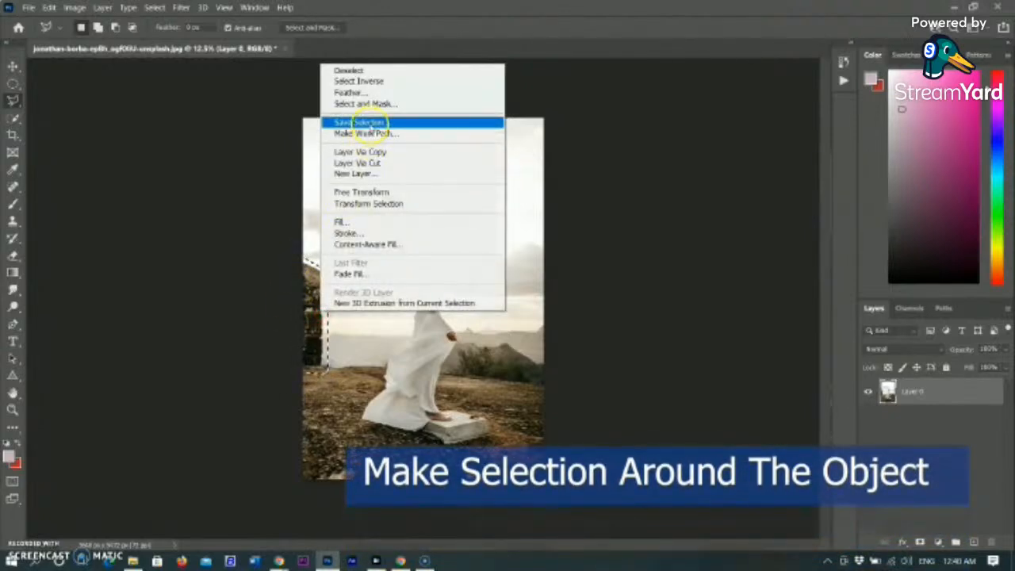
left_click(367, 222)
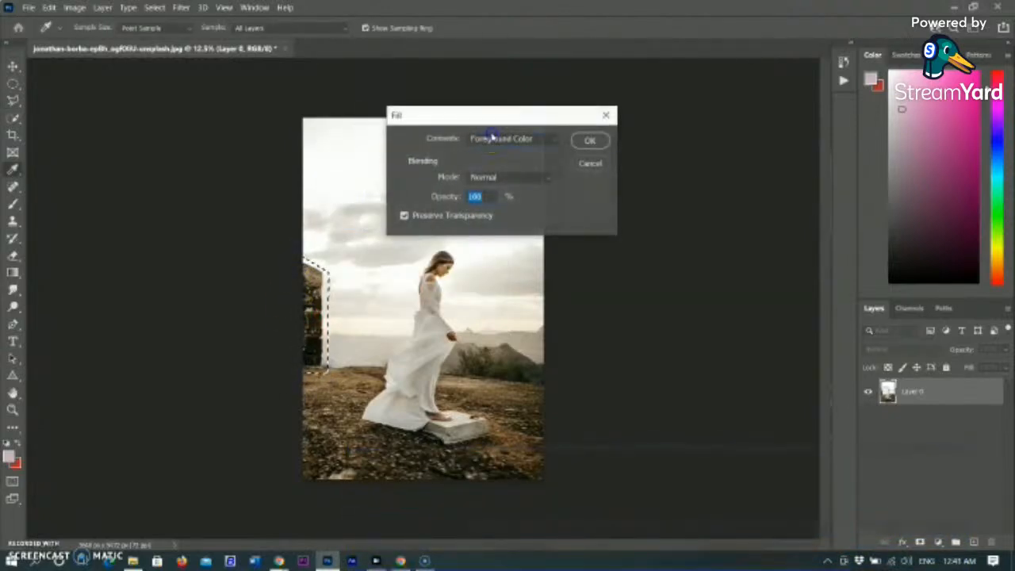
left_click(484, 138)
left_click(486, 176)
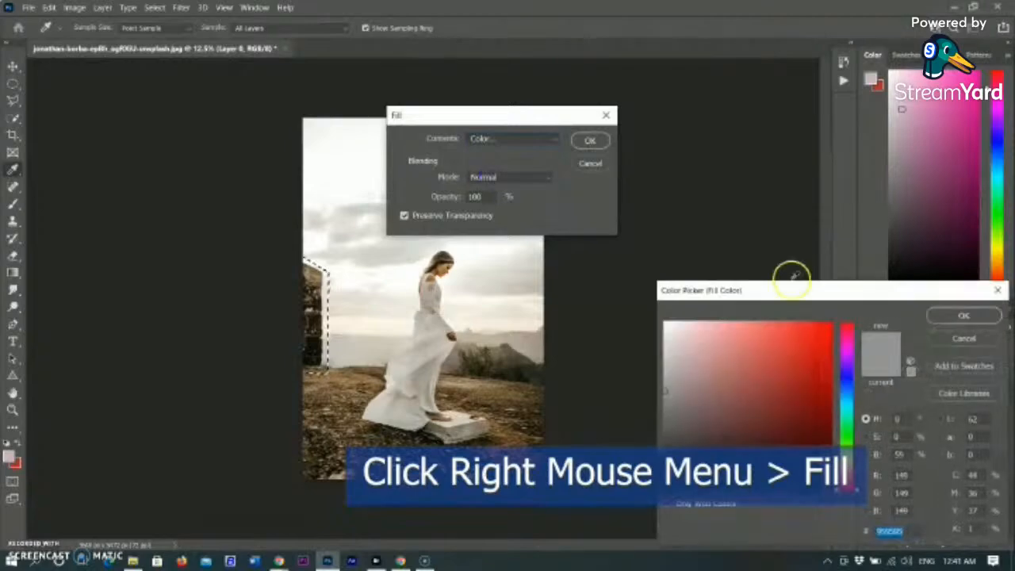
left_click(848, 394)
left_click_drag(853, 396, 849, 421)
left_click(801, 380)
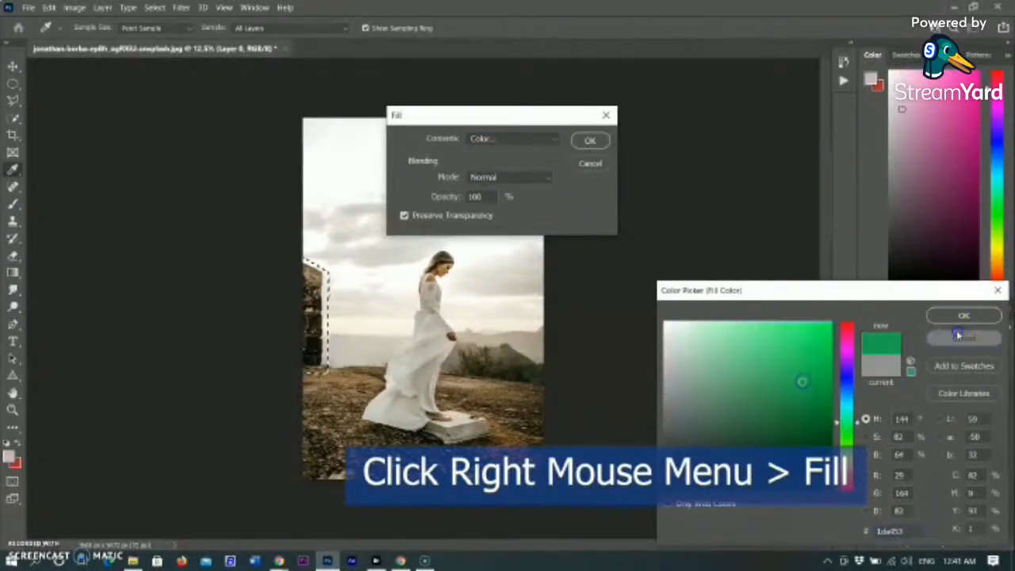
left_click(956, 317)
left_click(583, 147)
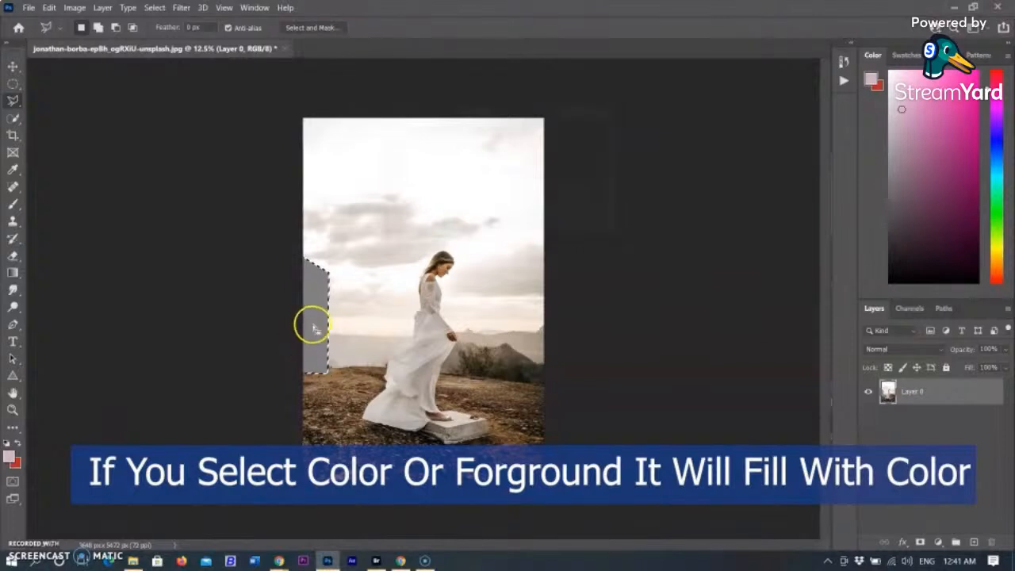
key("ctrl+z")
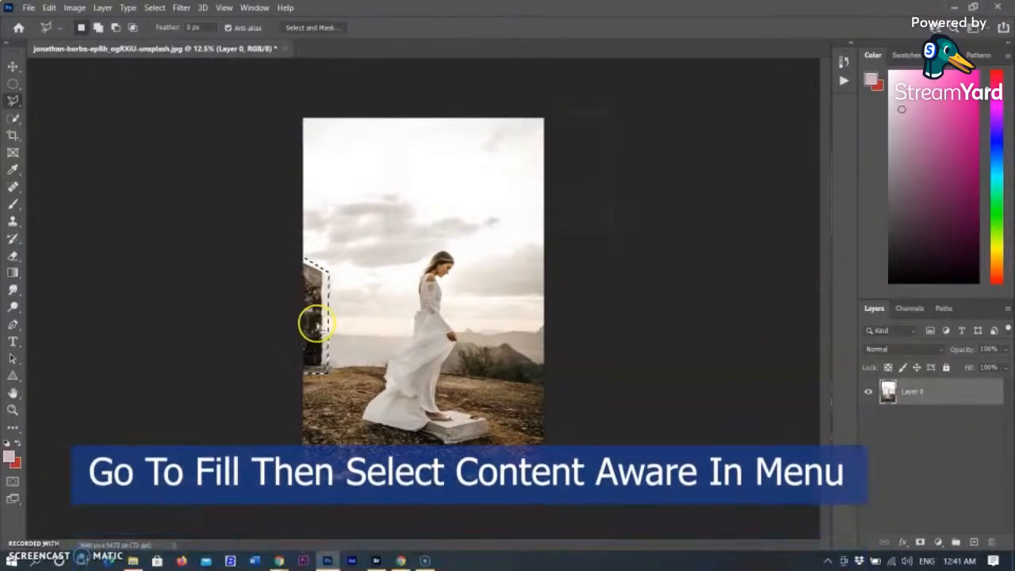
Step: Fill the pillar selection with Content-Aware contents, keeping Color Adaptation on, Normal mode and 100% opacity
right_click(307, 318)
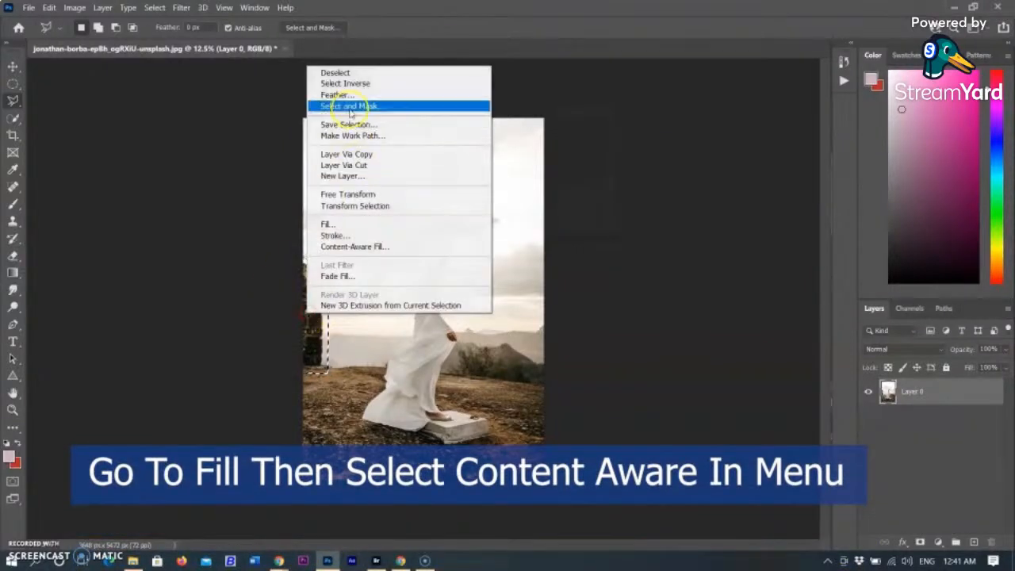
left_click(357, 224)
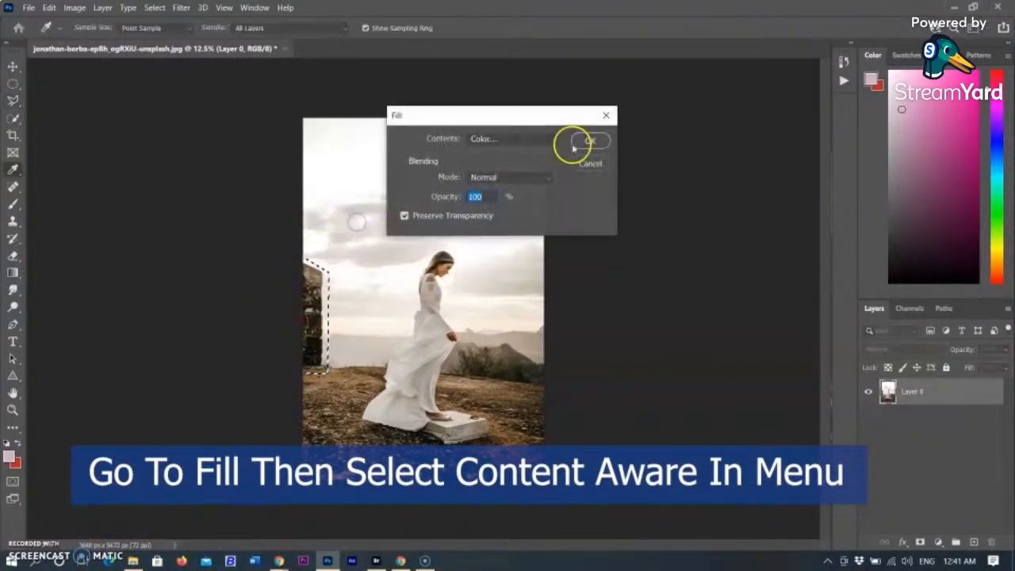
left_click(527, 141)
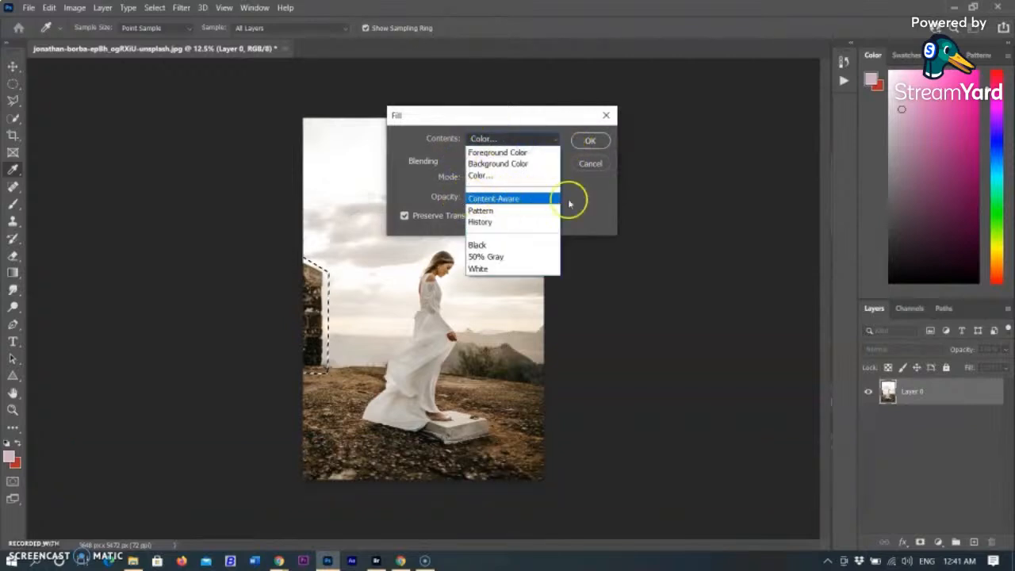
left_click(519, 198)
left_click(592, 140)
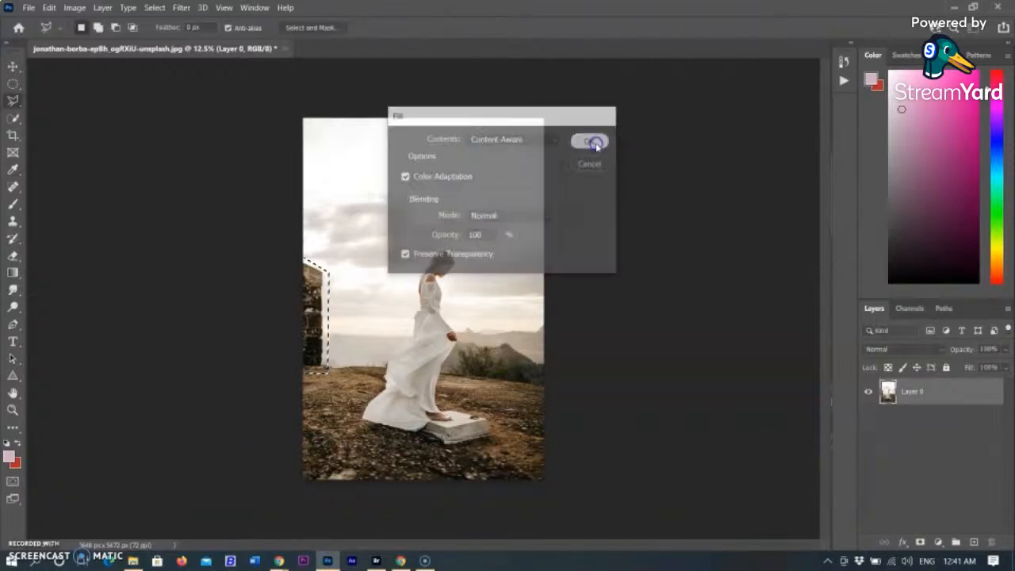